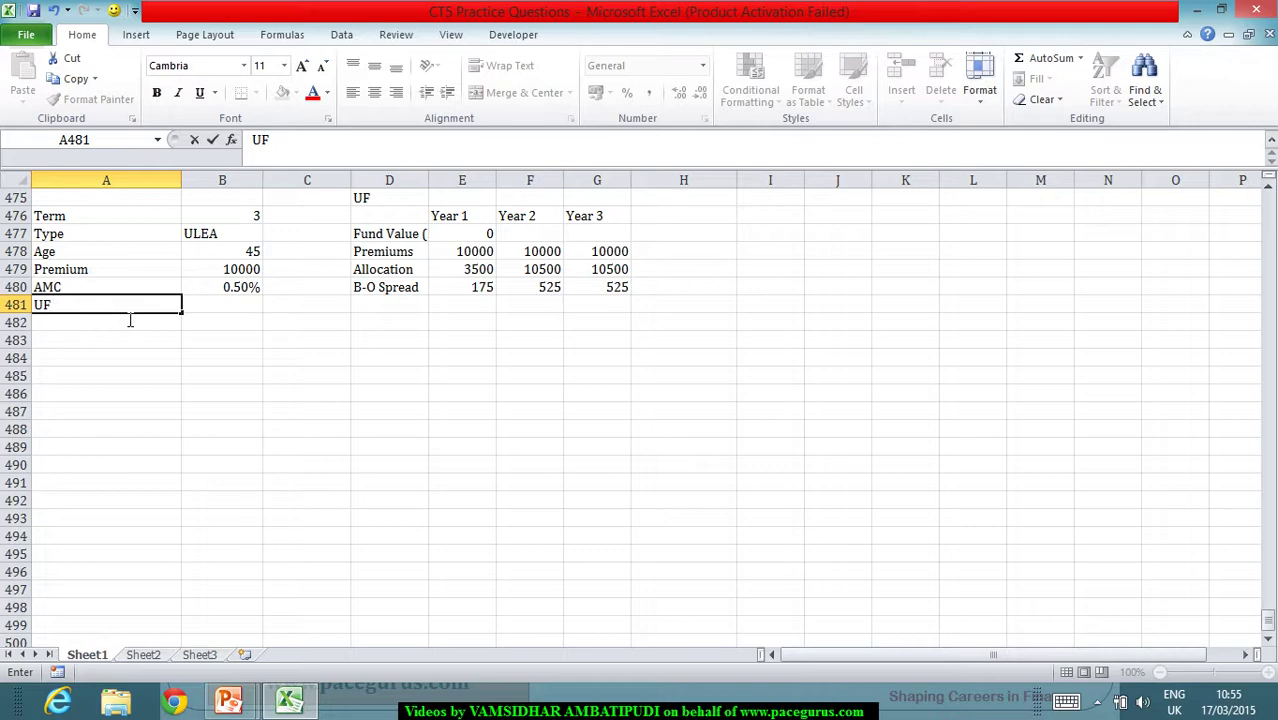
# Complete the assumption label in A481 as "UF growth" with a rate of 5% in B481, checking it against the problem slide.
pyautogui.write('growth')
pyautogui.press('Tab')
pyautogui.write('5')
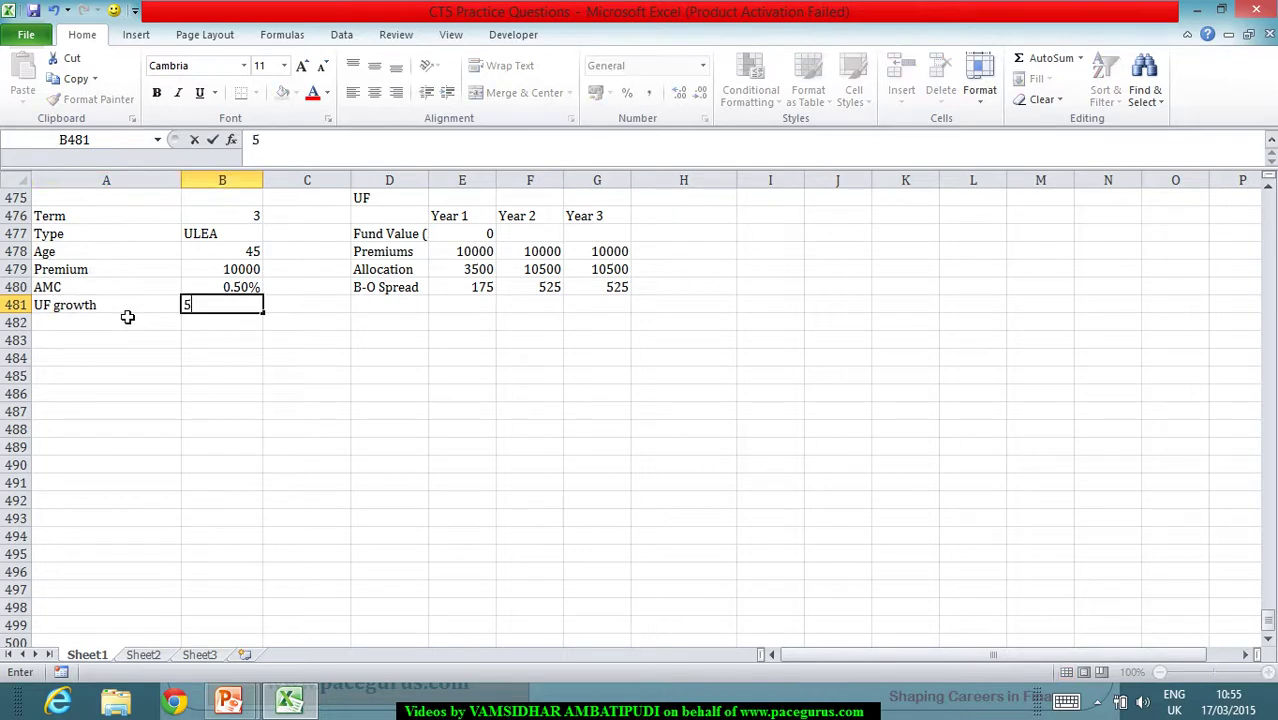
pyautogui.write('%')
pyautogui.hotkey('alt', 'Tab')
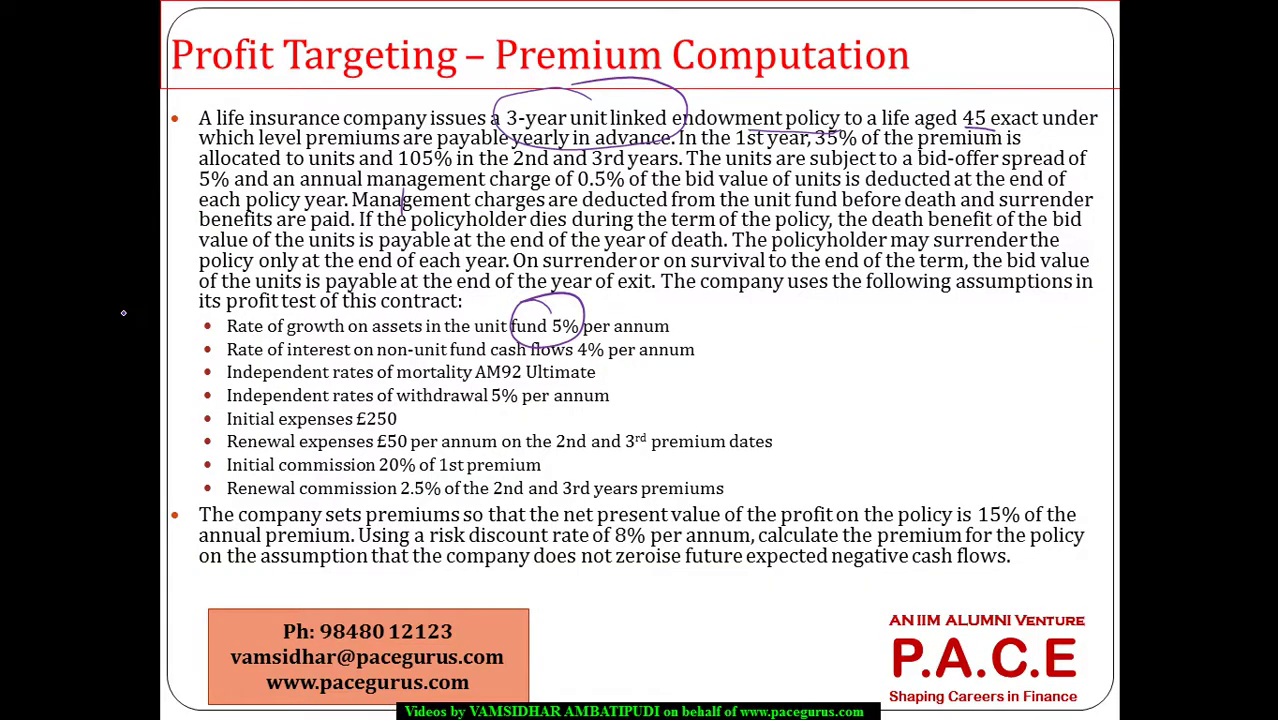
pyautogui.hotkey('alt', 'Tab')
pyautogui.press('Return')
# Add a "NUF Growth" assumption of 4% in row 482.
pyautogui.write('NUF')
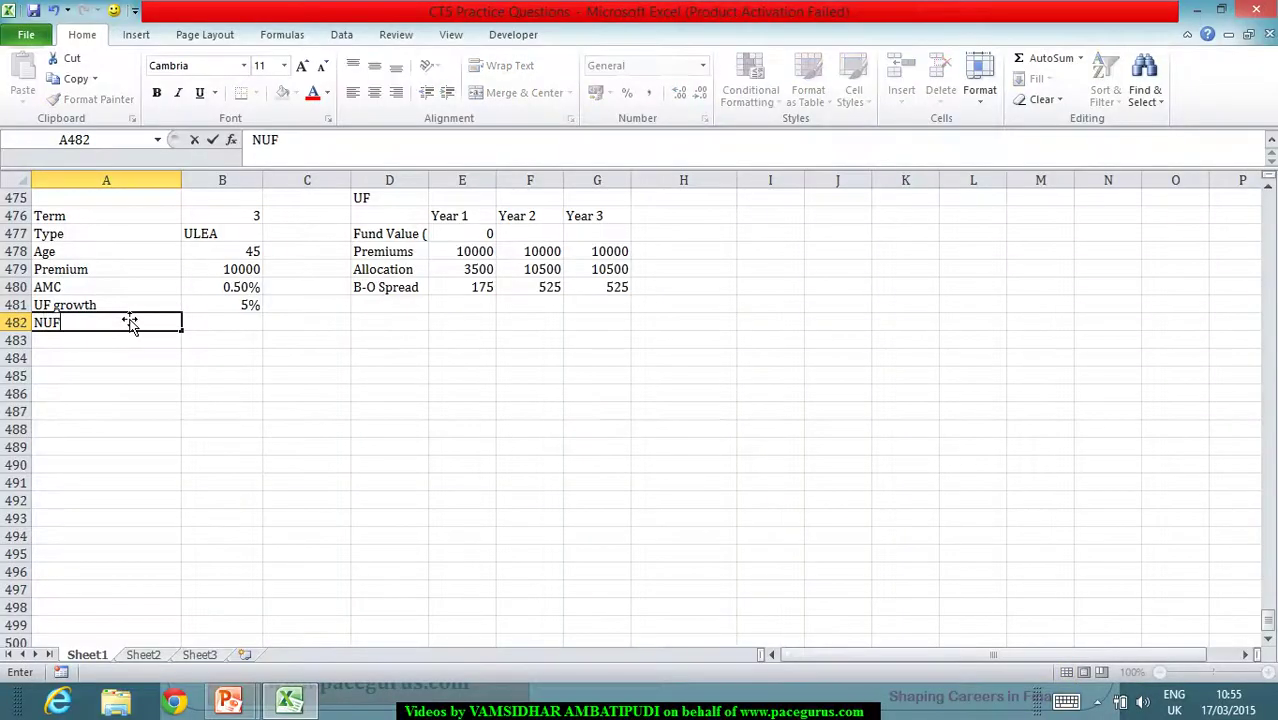
pyautogui.write(' Growth')
pyautogui.press('Tab')
pyautogui.write('4%')
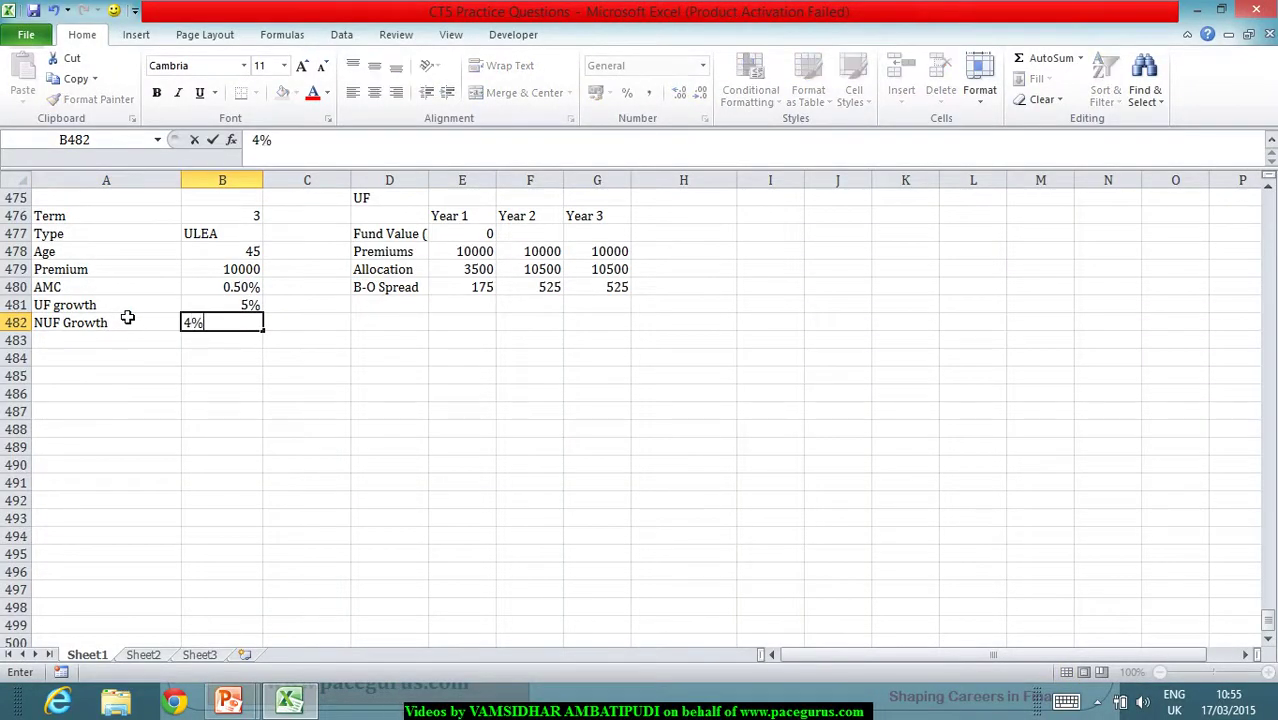
pyautogui.press('Return')
# Consult the problem slide for the mortality basis and enter "AM92 Ult" in A483.
pyautogui.hotkey('alt', 'Tab')
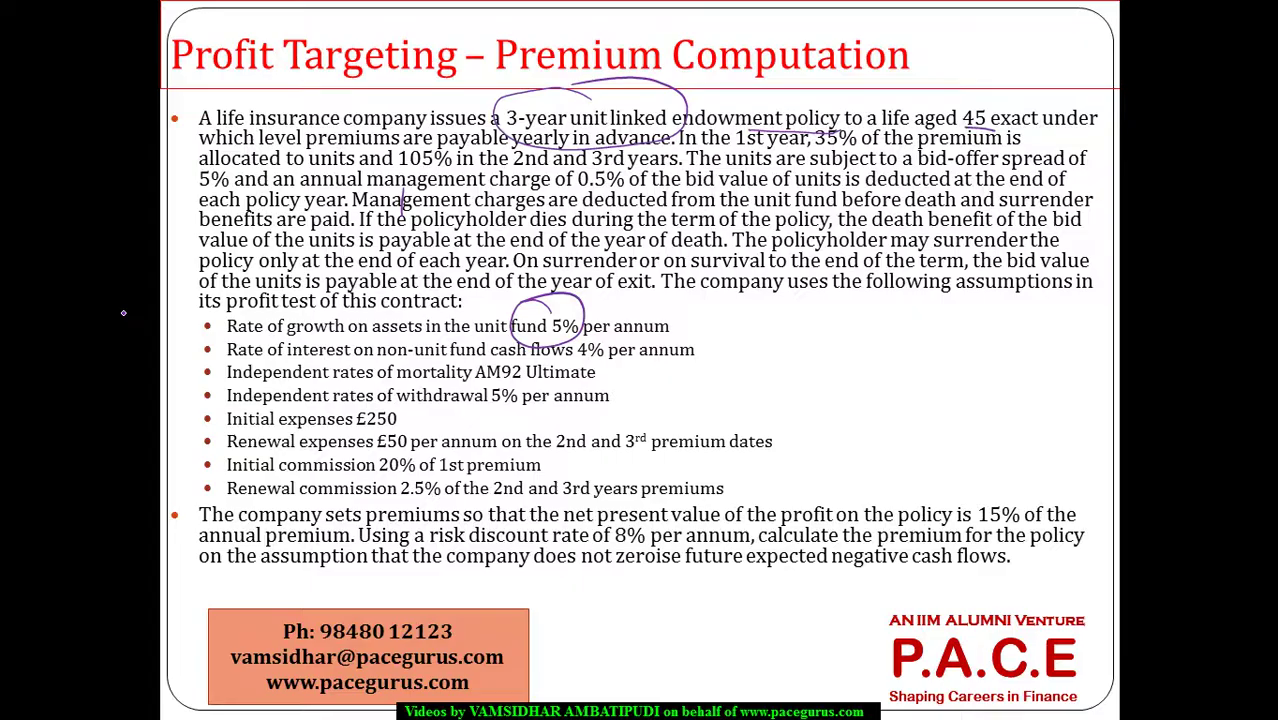
pyautogui.hotkey('alt', 'Tab')
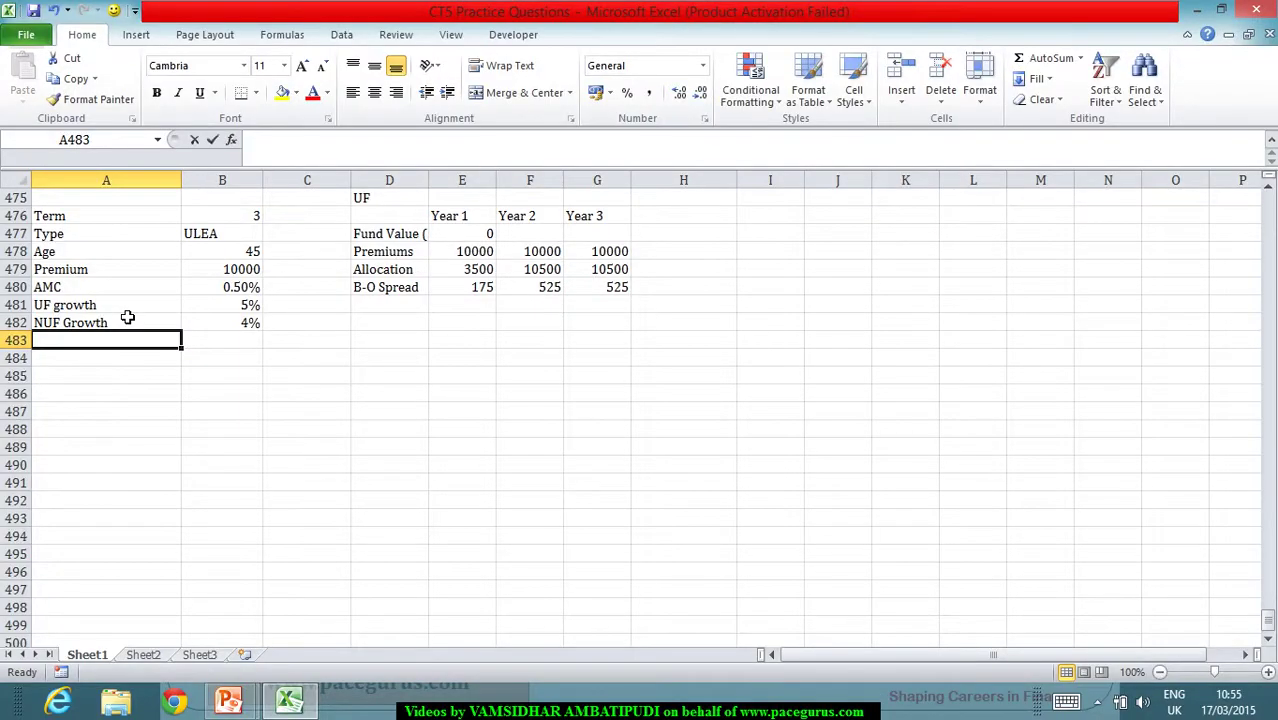
pyautogui.write('AM92 U')
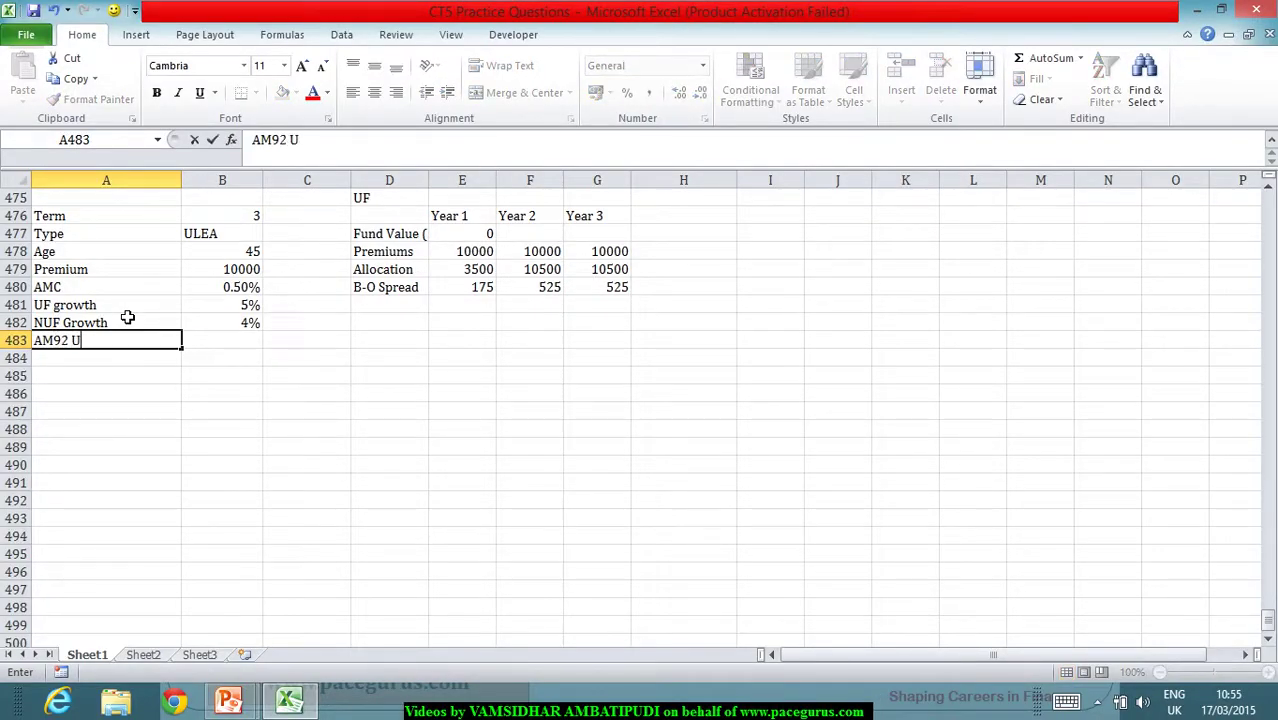
pyautogui.write('lt')
pyautogui.press('Return')
# Review the decrement assumptions on the problem slide and enter the heading "Multiple Decrement Table" in I475.
pyautogui.hotkey('alt', 'Tab')
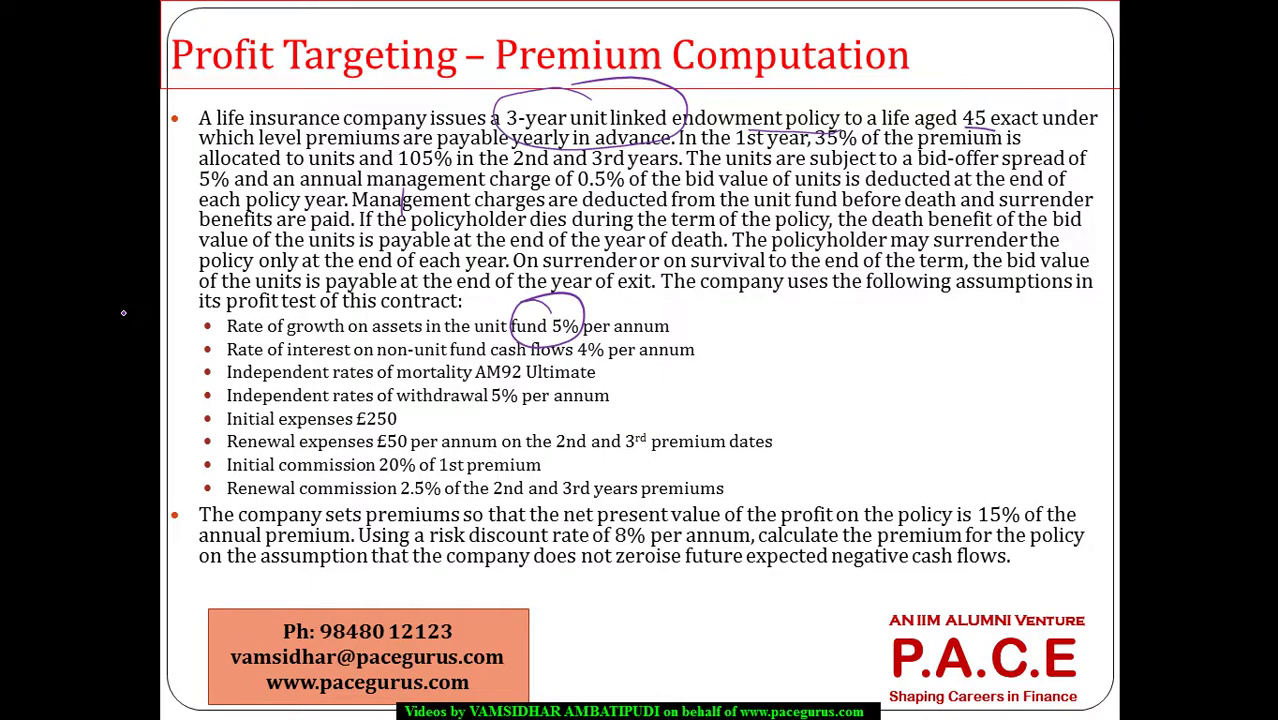
pyautogui.hotkey('alt', 'Tab')
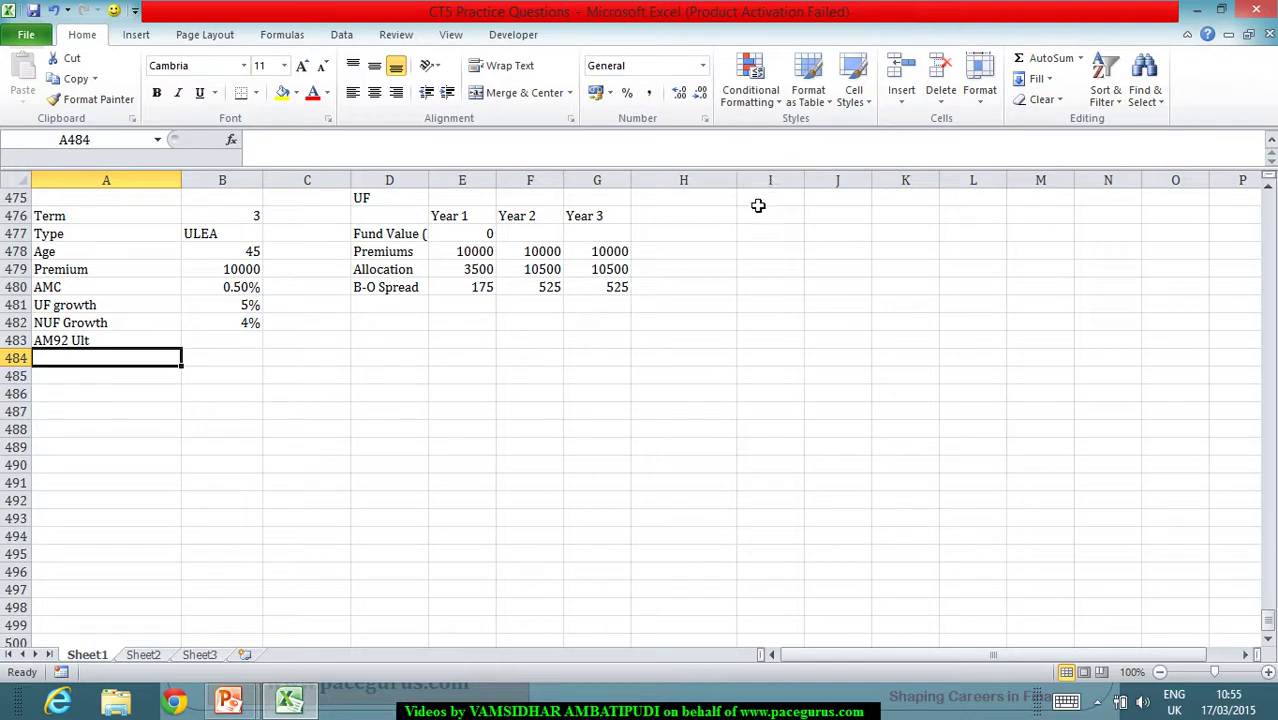
pyautogui.click(757, 203)
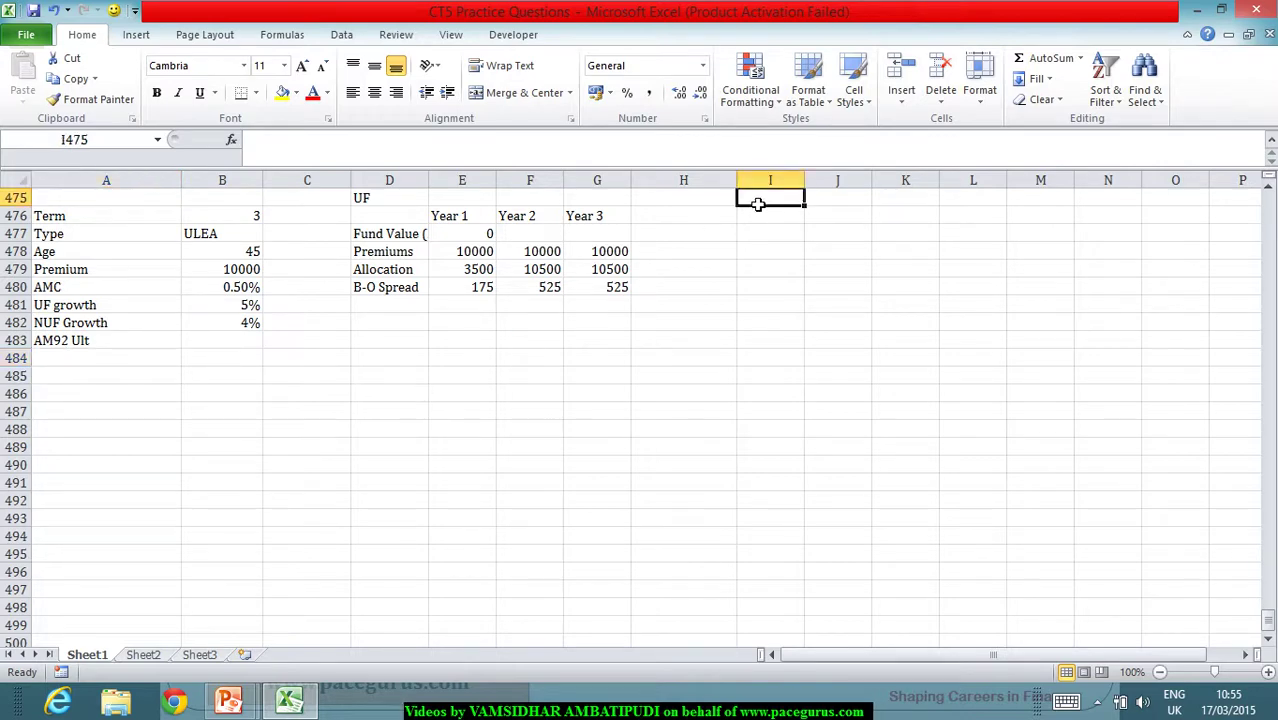
pyautogui.write('Multi')
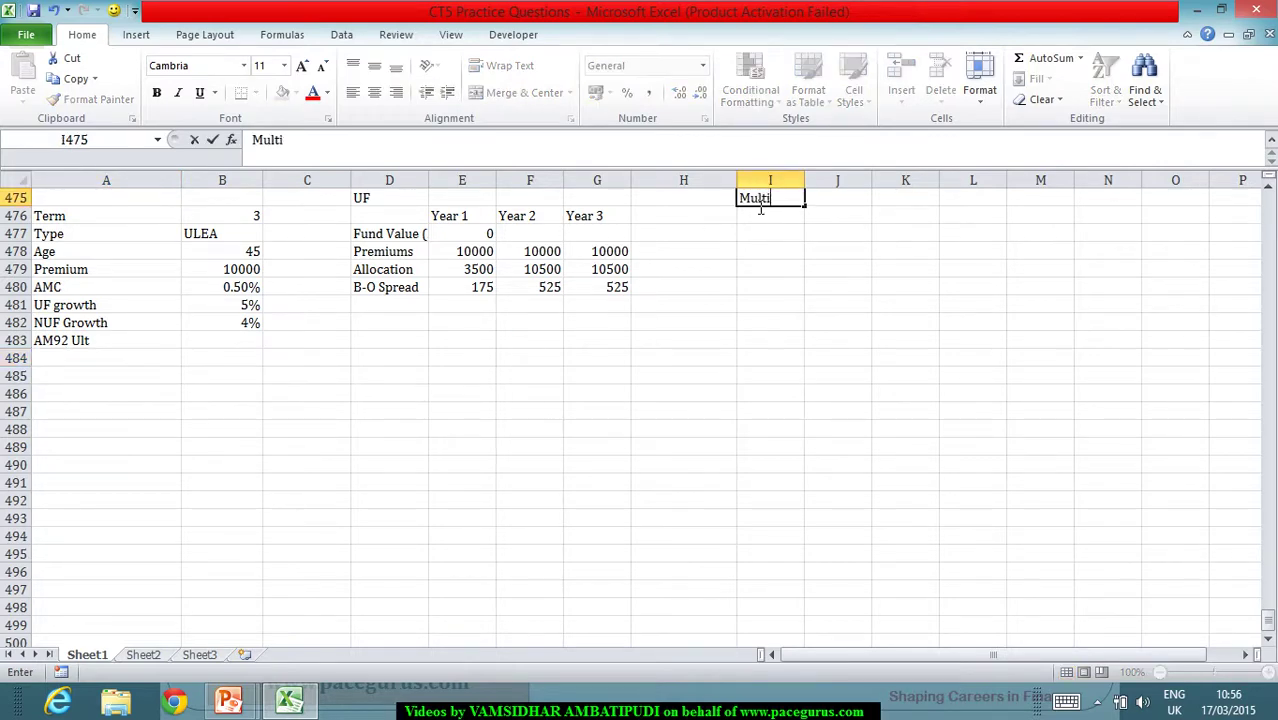
pyautogui.write('ple Decre')
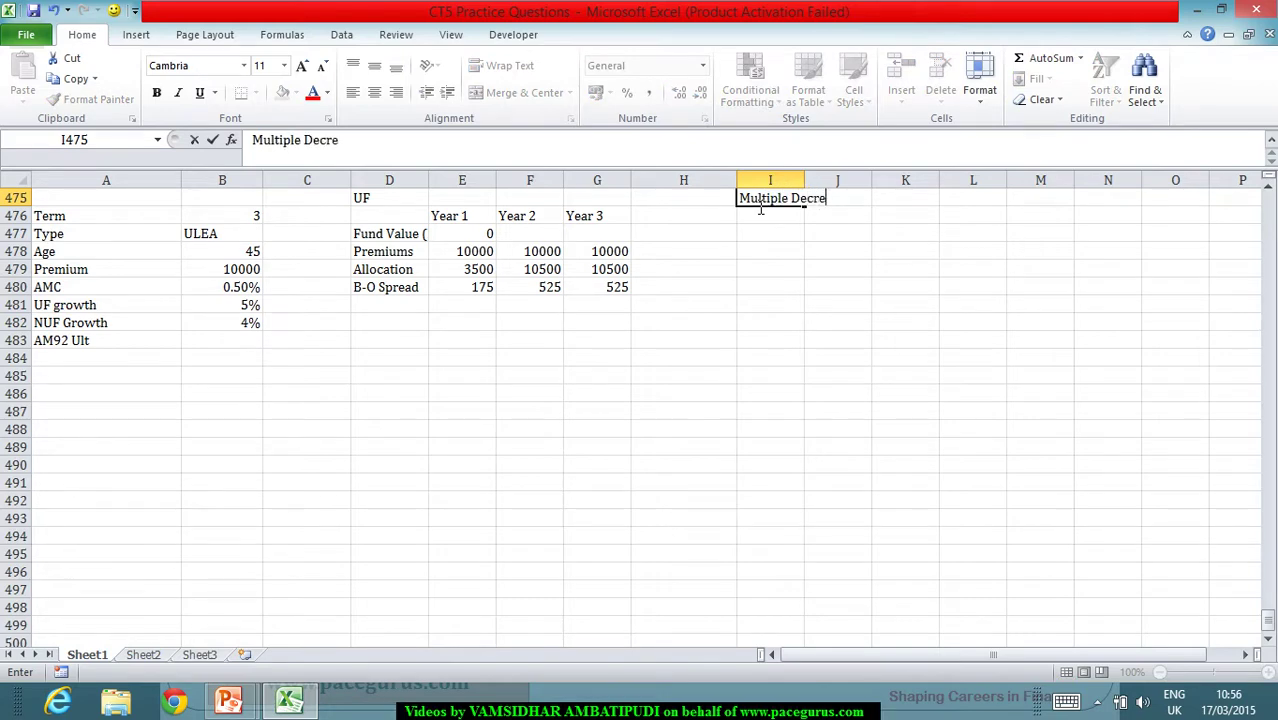
pyautogui.write('ment Table')
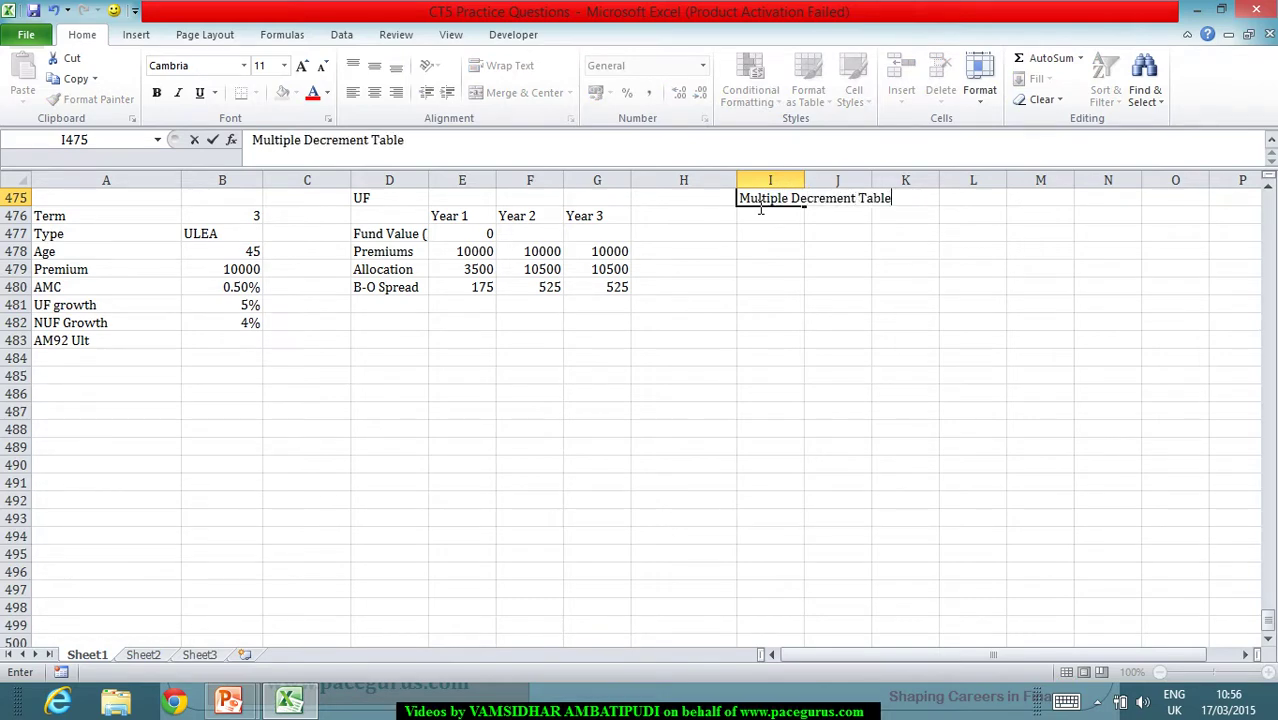
pyautogui.press('Return')
pyautogui.press('Return')
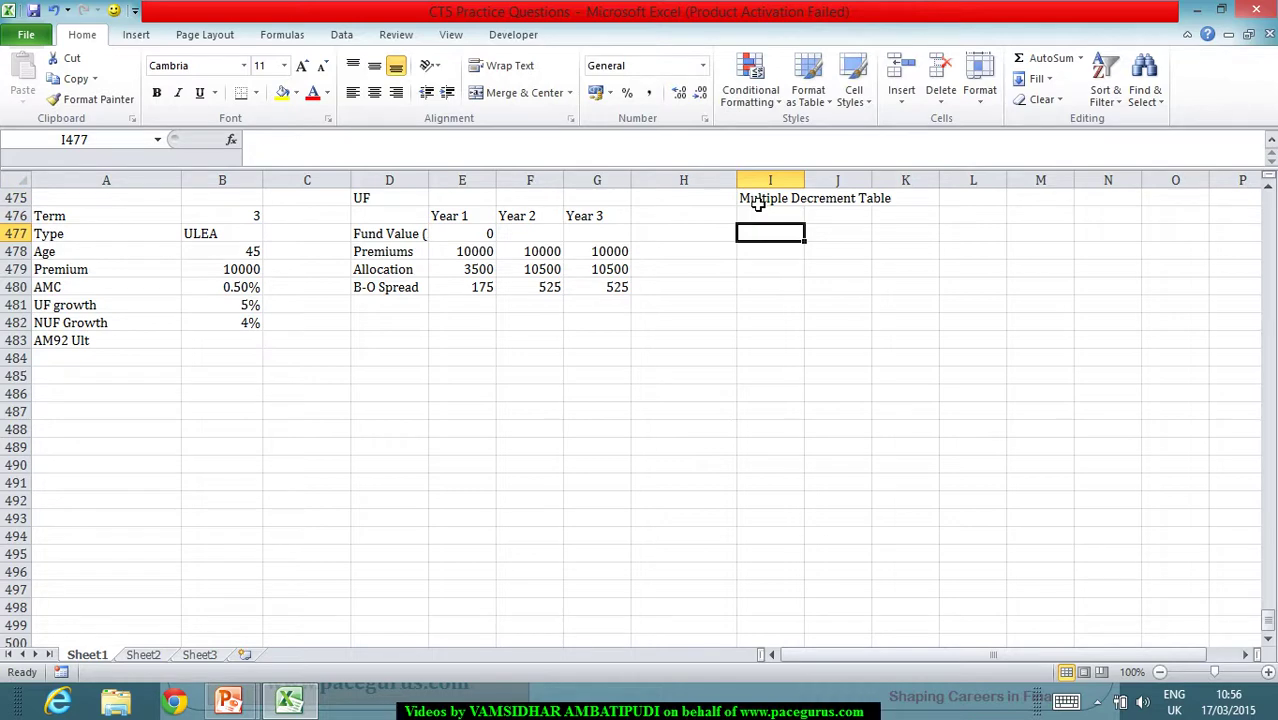
# Add an "x" column in I477 with ages 45, 46 and 47 beneath it.
pyautogui.write('x')
pyautogui.press('Return')
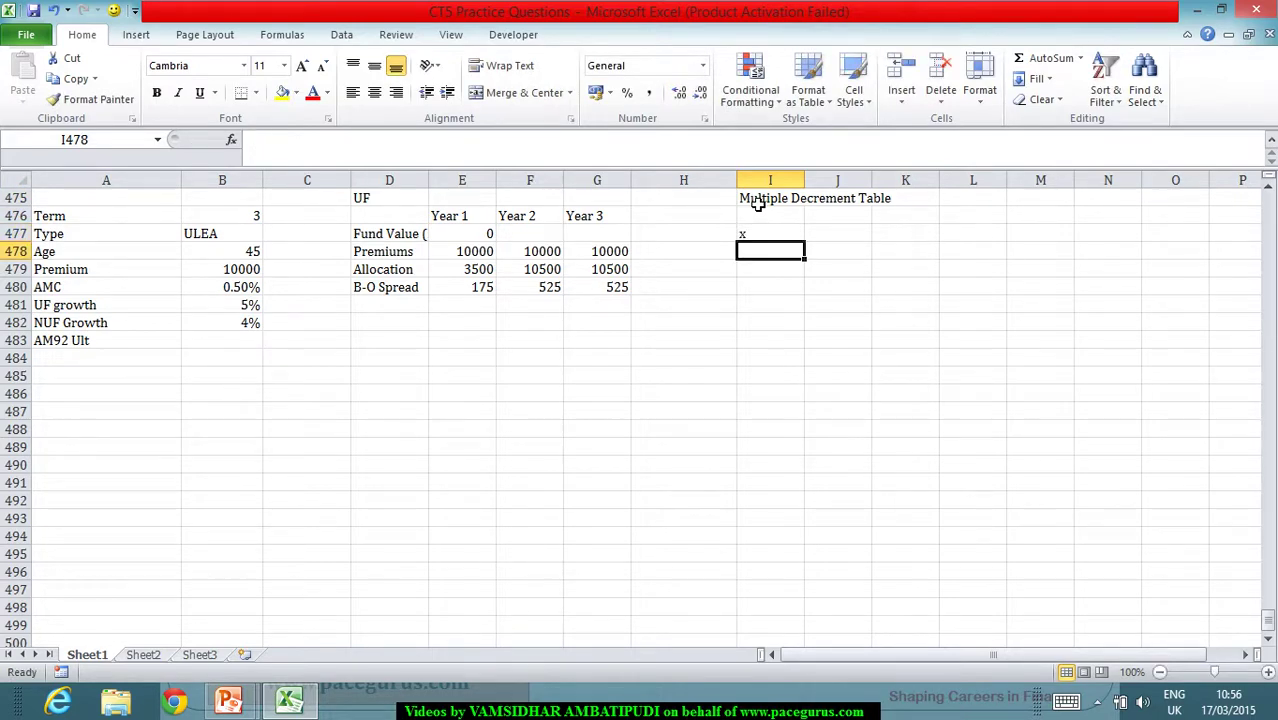
pyautogui.write('45')
pyautogui.press('Return')
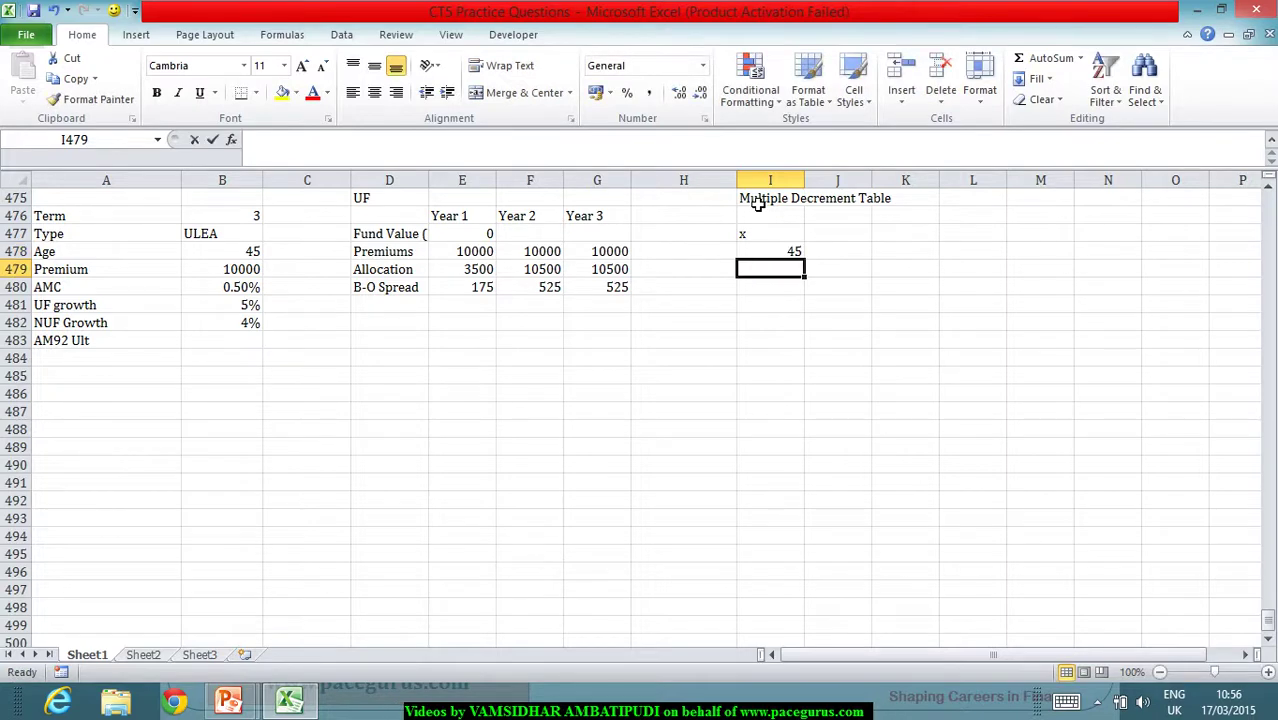
pyautogui.write('46')
pyautogui.press('Return')
pyautogui.write('47')
pyautogui.press('Return')
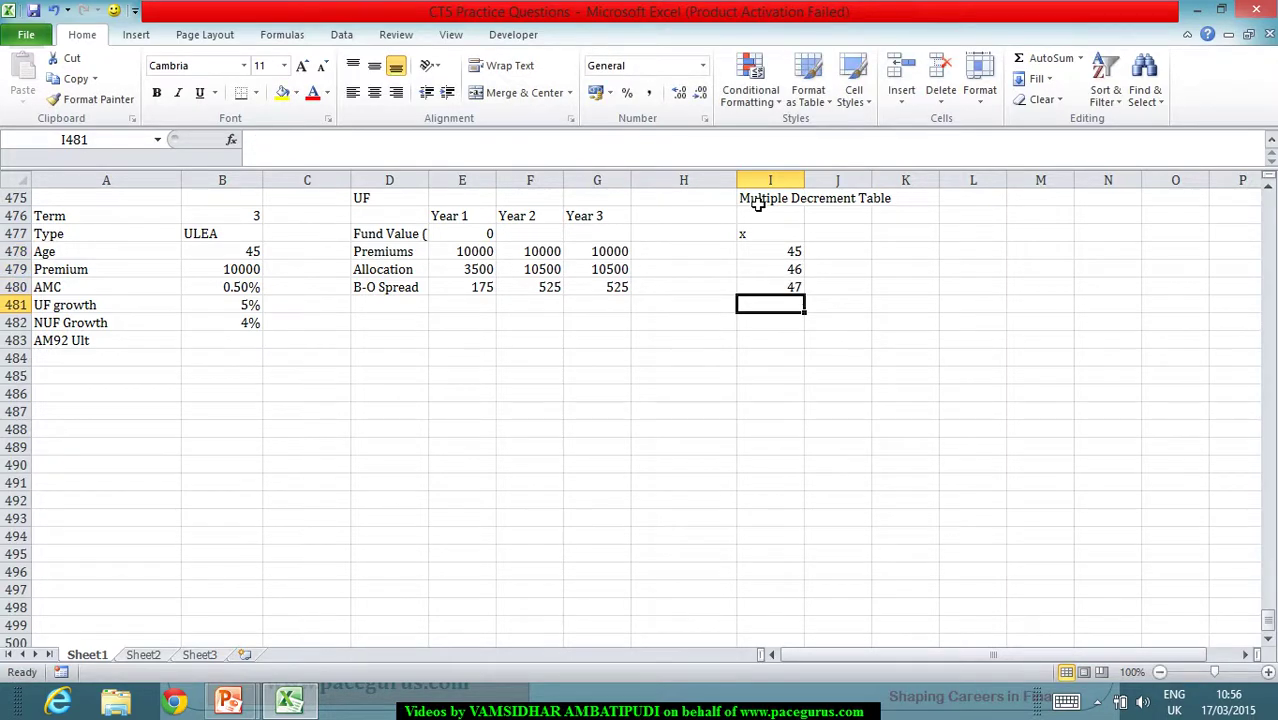
# Add a "qx(w)" column in J477 with the slide's 5% withdrawal rate filled down for all three ages.
pyautogui.click(825, 237)
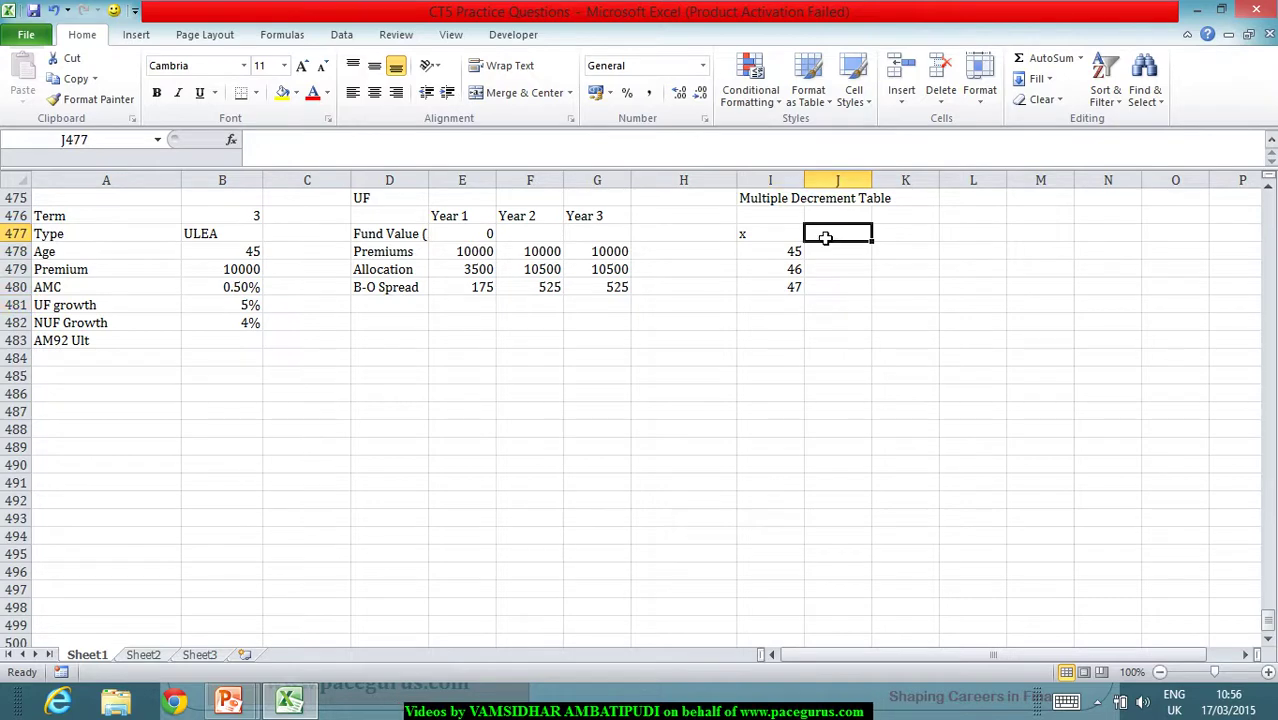
pyautogui.write('qx(')
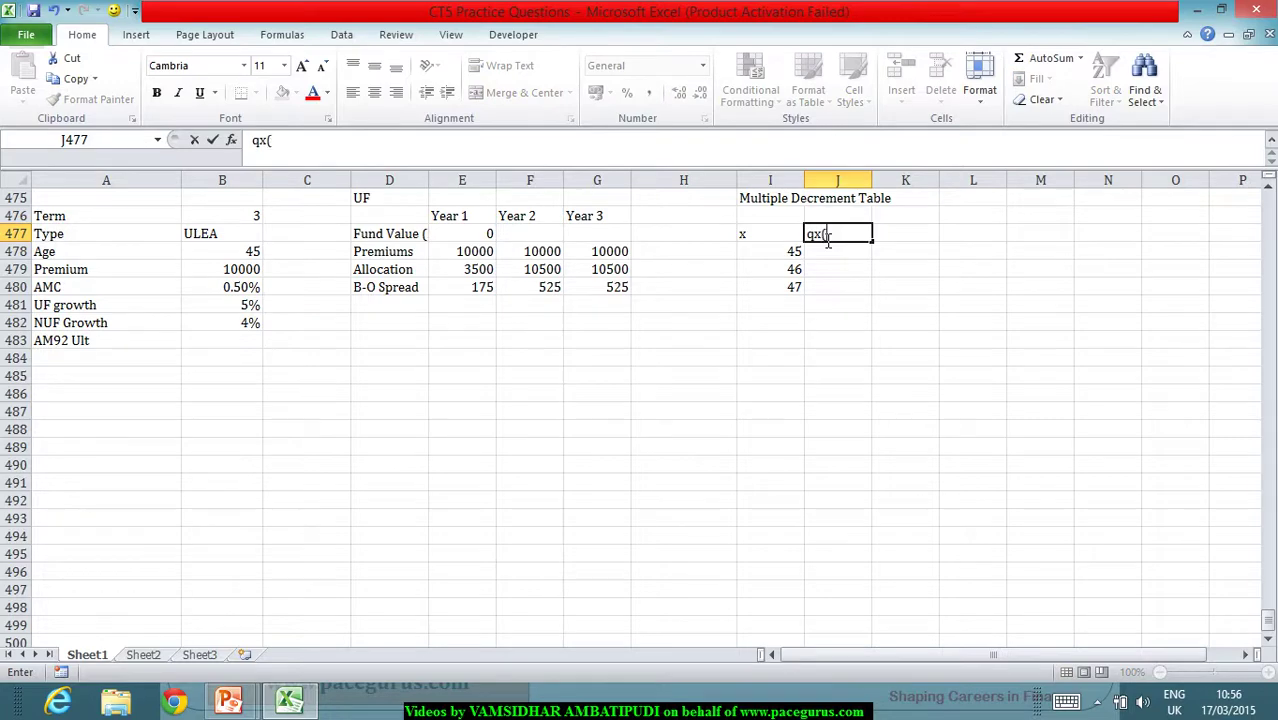
pyautogui.write('w)')
pyautogui.press('Return')
pyautogui.hotkey('alt', 'Tab')
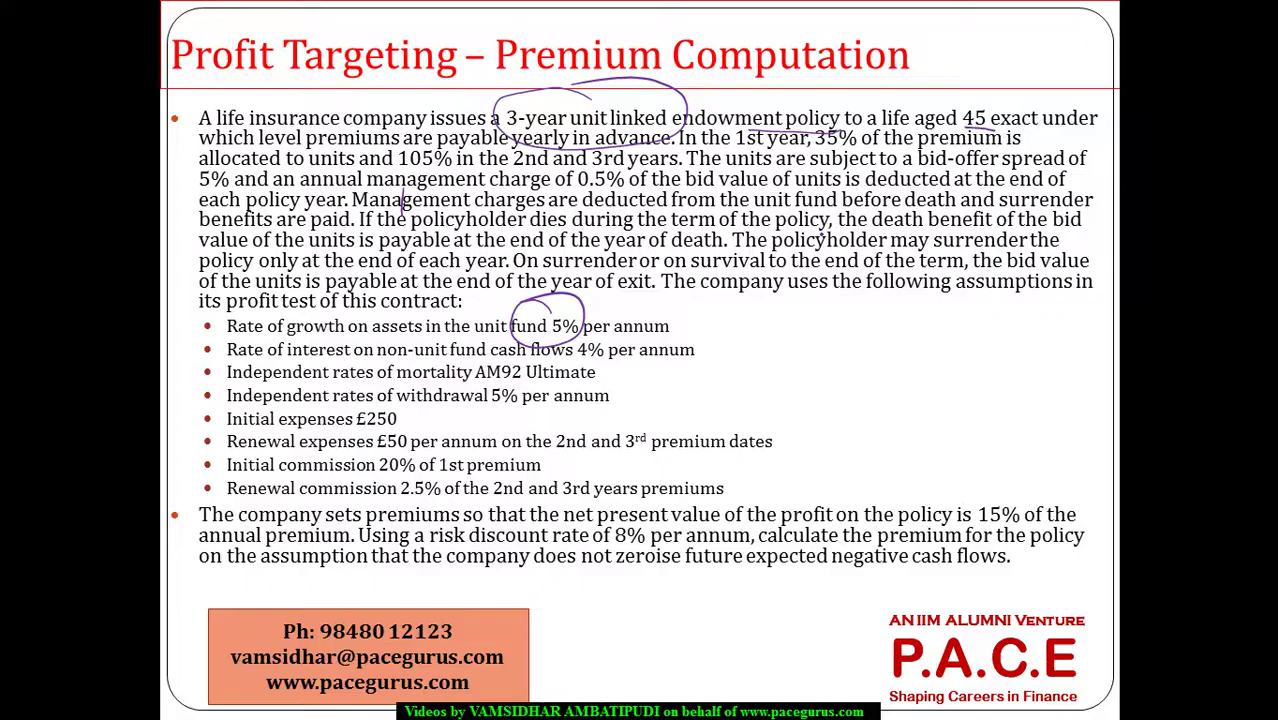
pyautogui.hotkey('alt', 'Tab')
pyautogui.write('5%')
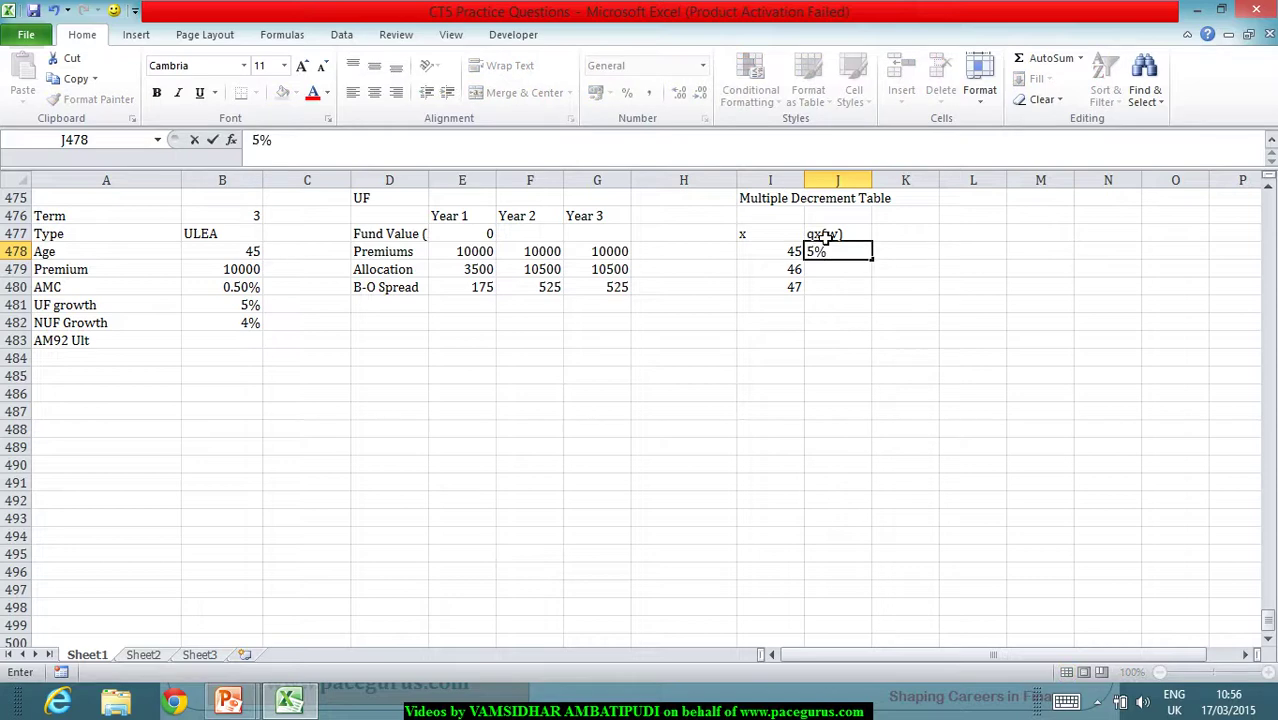
pyautogui.press('Return')
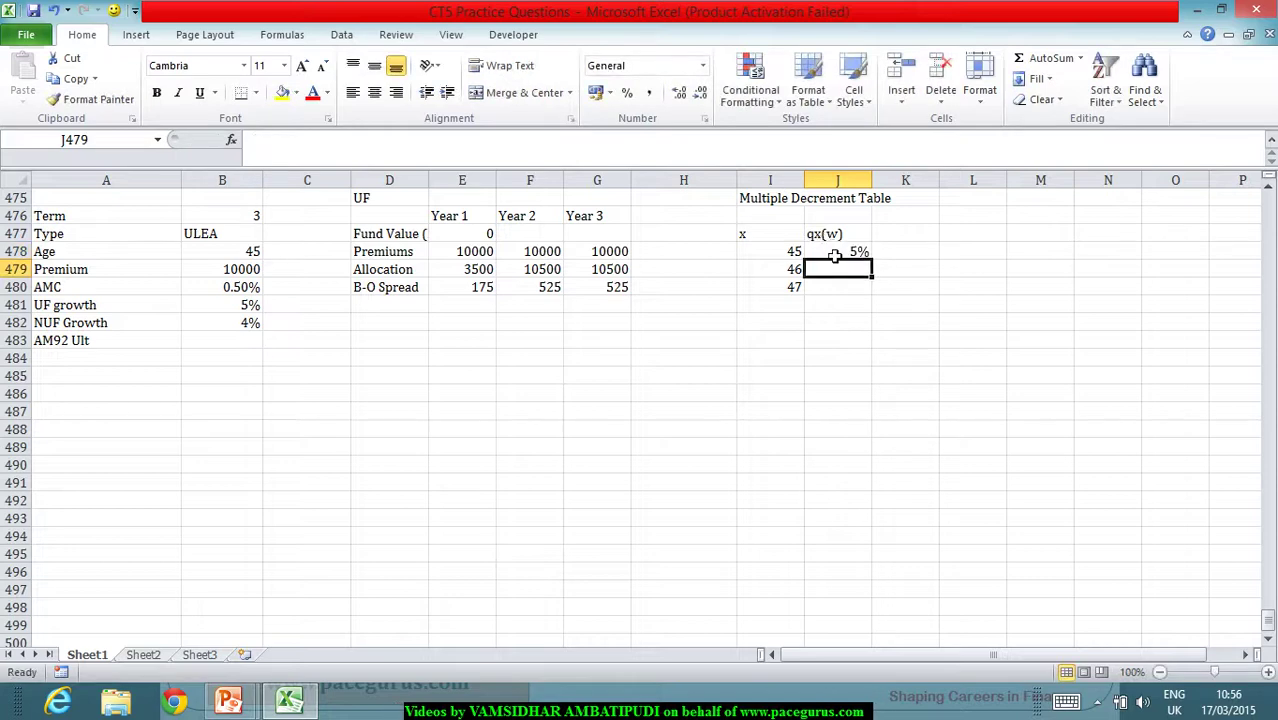
pyautogui.click(829, 250)
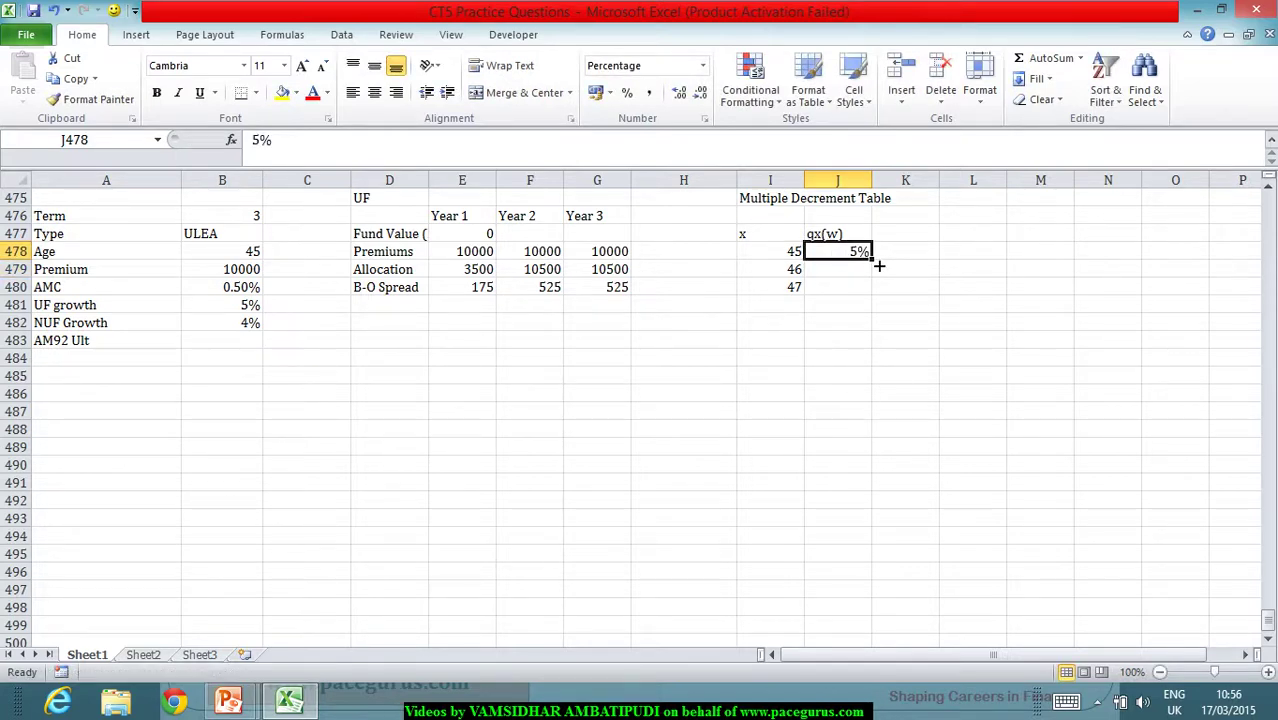
pyautogui.moveTo(871, 261); pyautogui.dragTo(871, 288)
# Add a "qx (d)" column in K477 with mortality rates 0.001465, 0.001622 and 0.001802 for ages 45 to 47.
pyautogui.click(899, 233)
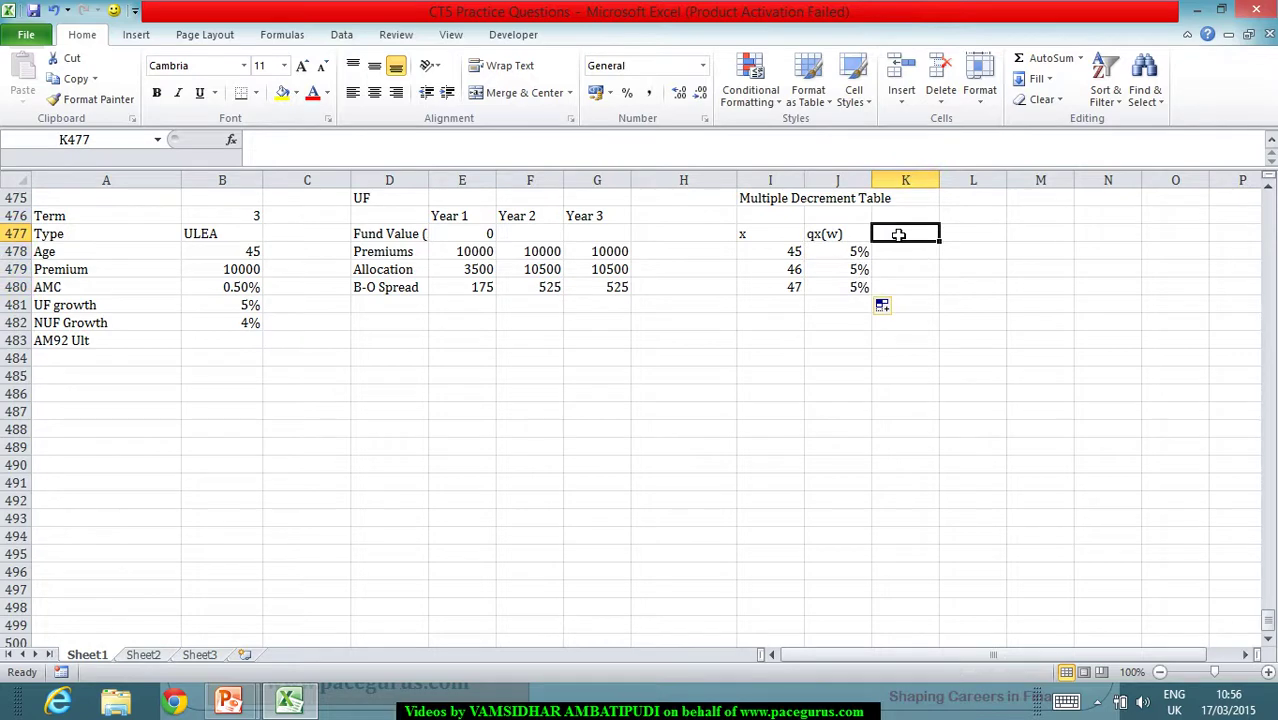
pyautogui.write('q')
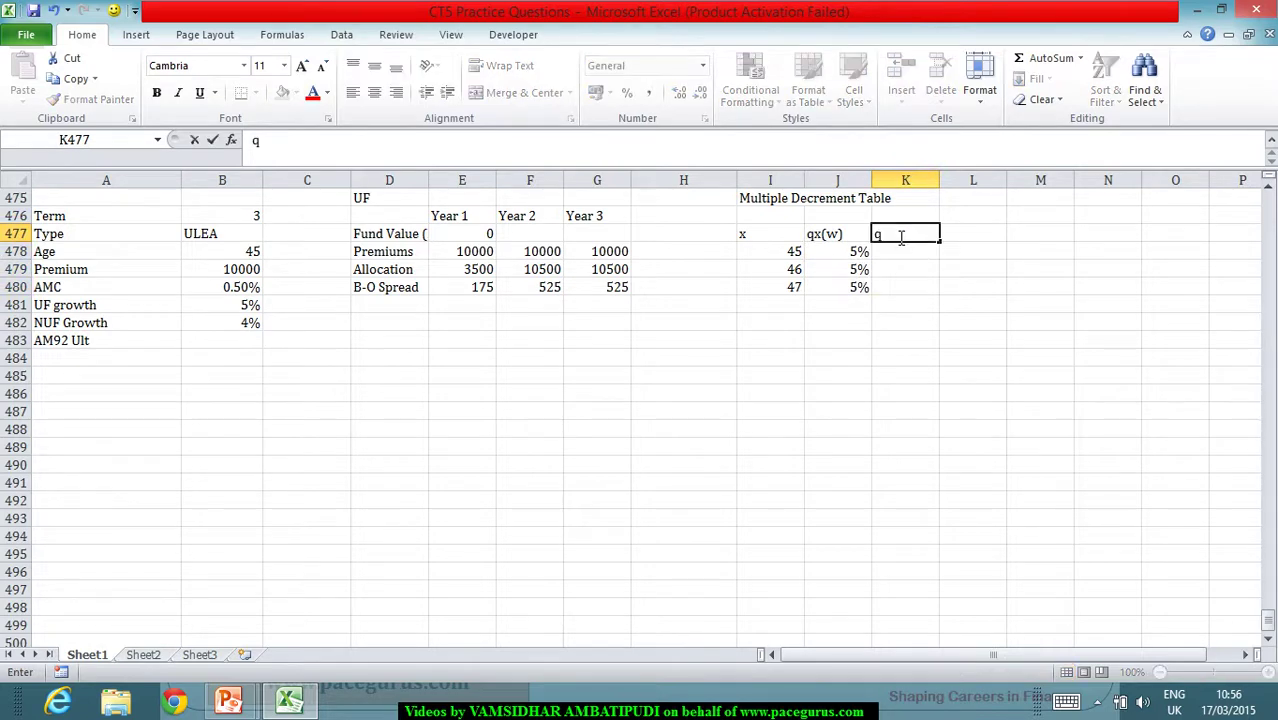
pyautogui.write('x (d)')
pyautogui.press('Return')
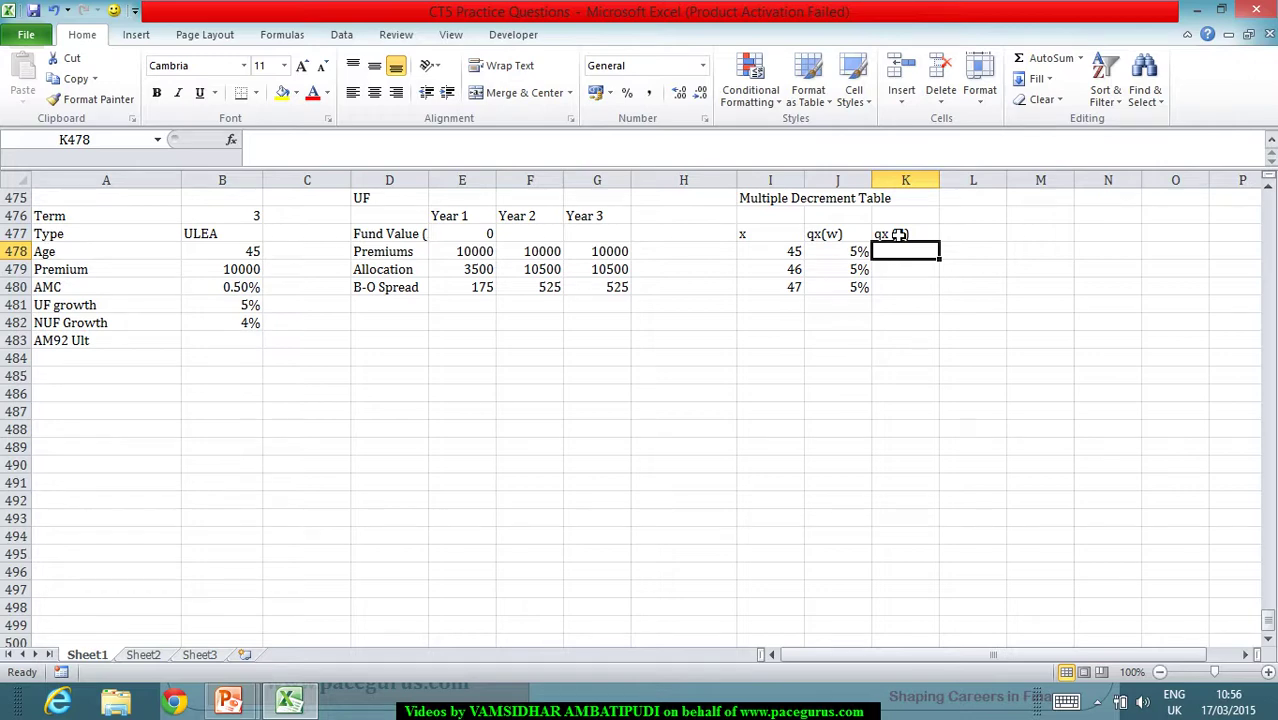
pyautogui.write('.00')
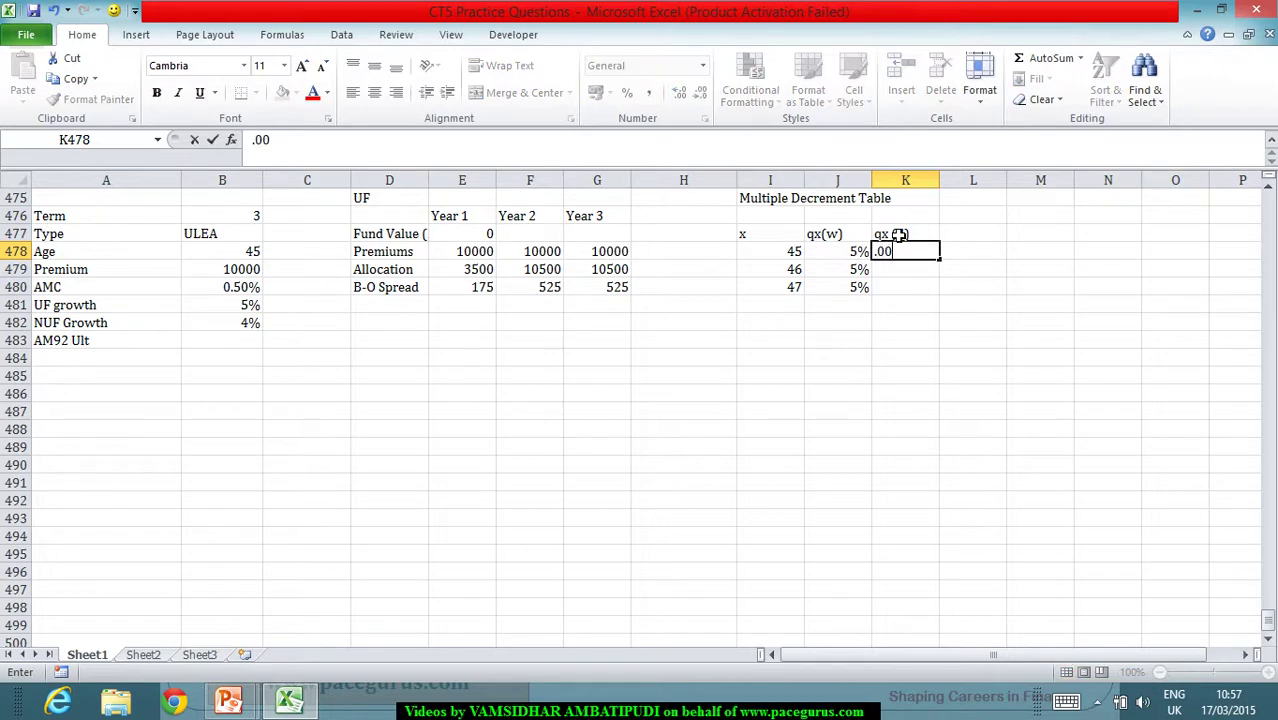
pyautogui.write('1465')
pyautogui.press('Return')
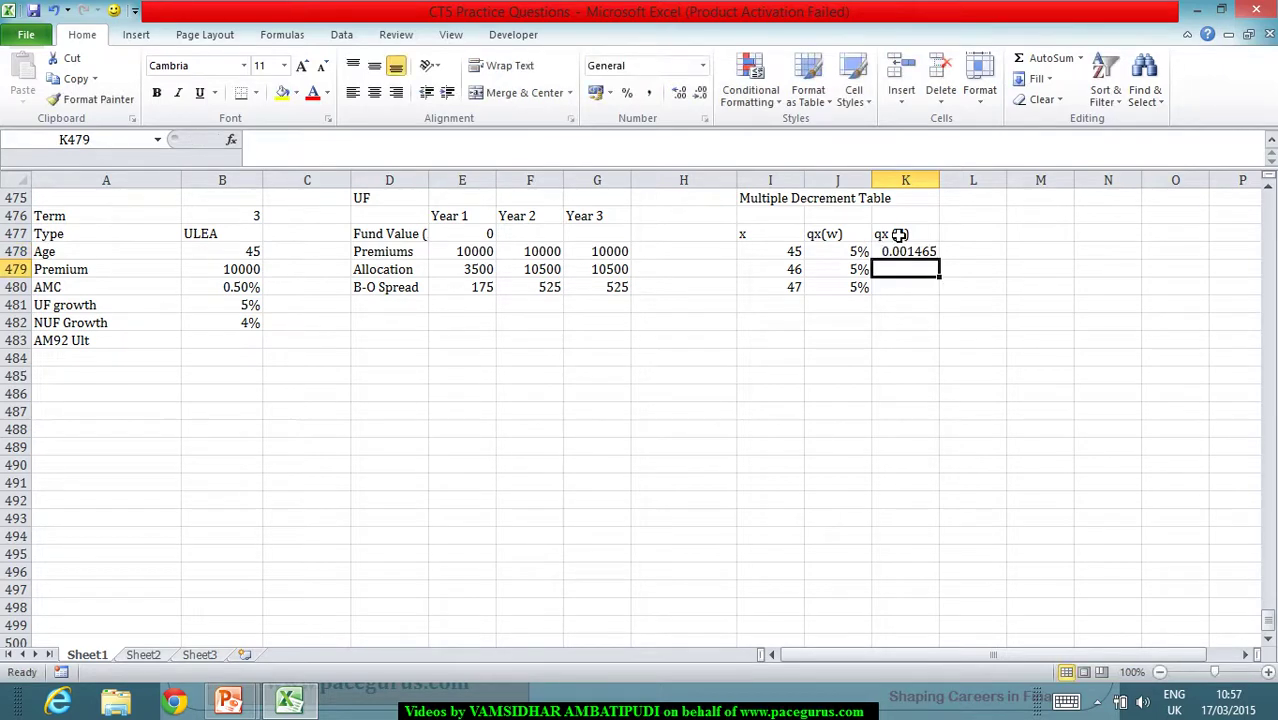
pyautogui.write('.00')
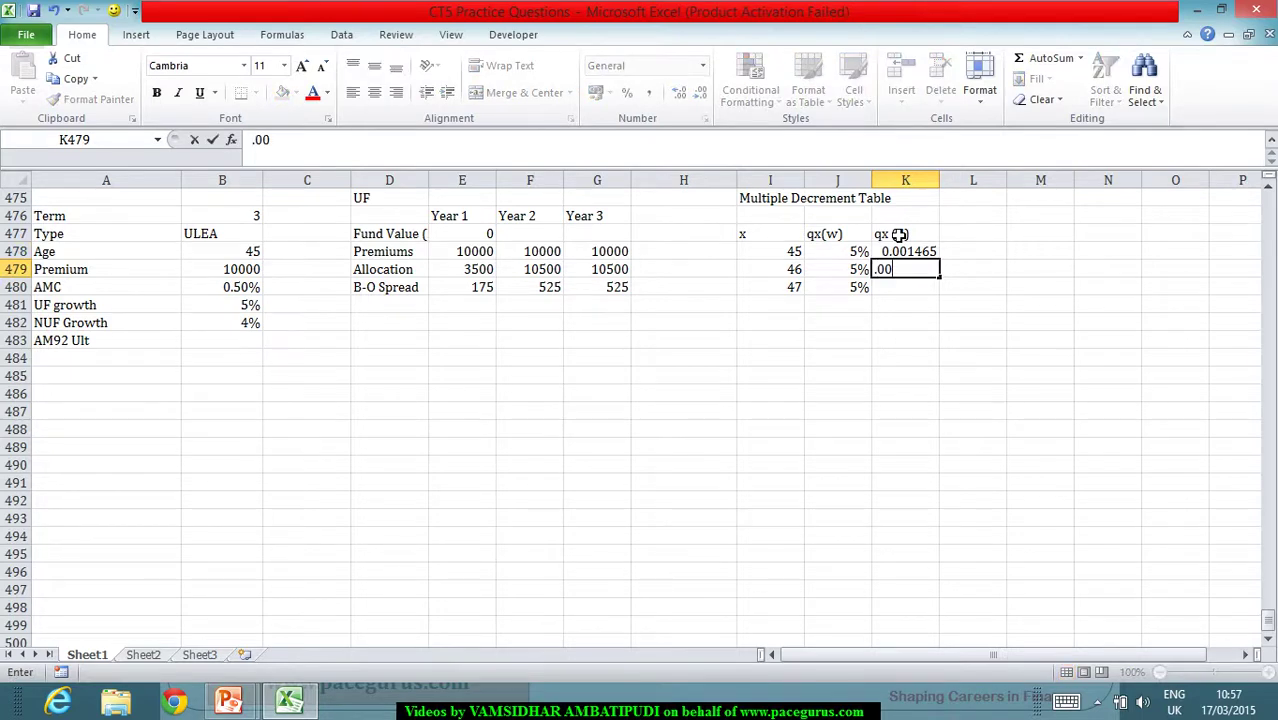
pyautogui.write('1622')
pyautogui.press('Return')
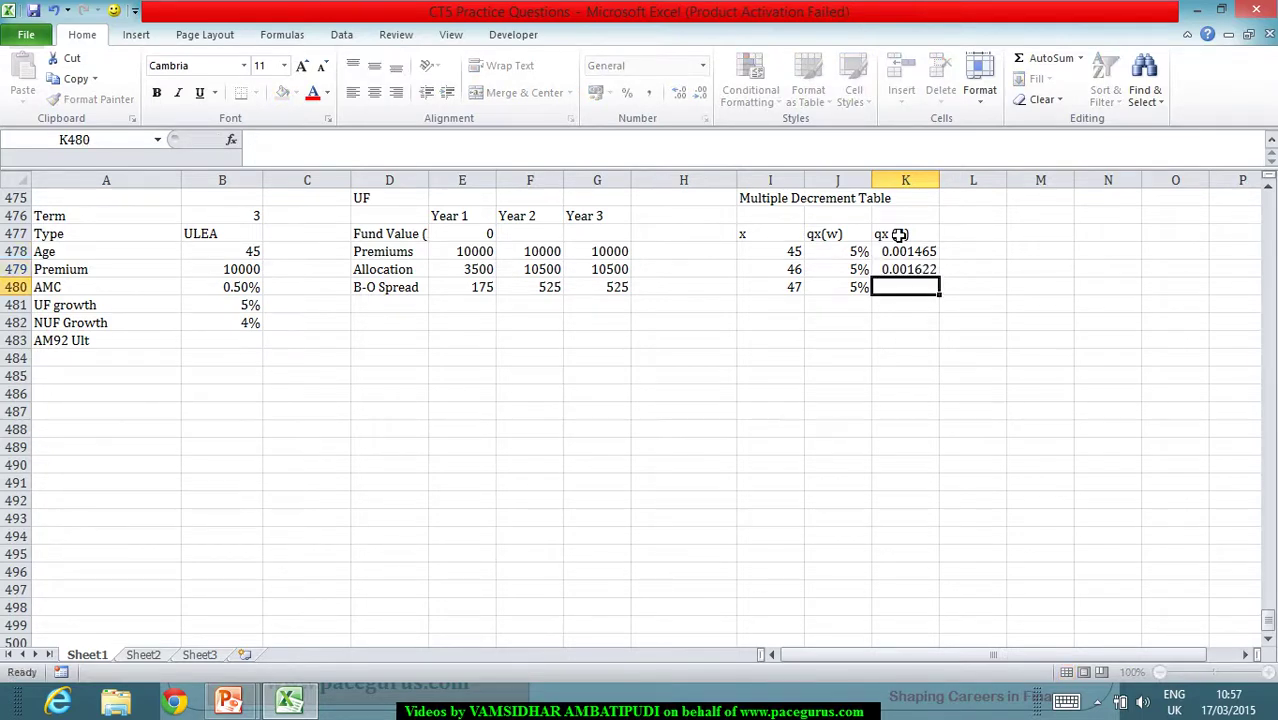
pyautogui.write('.')
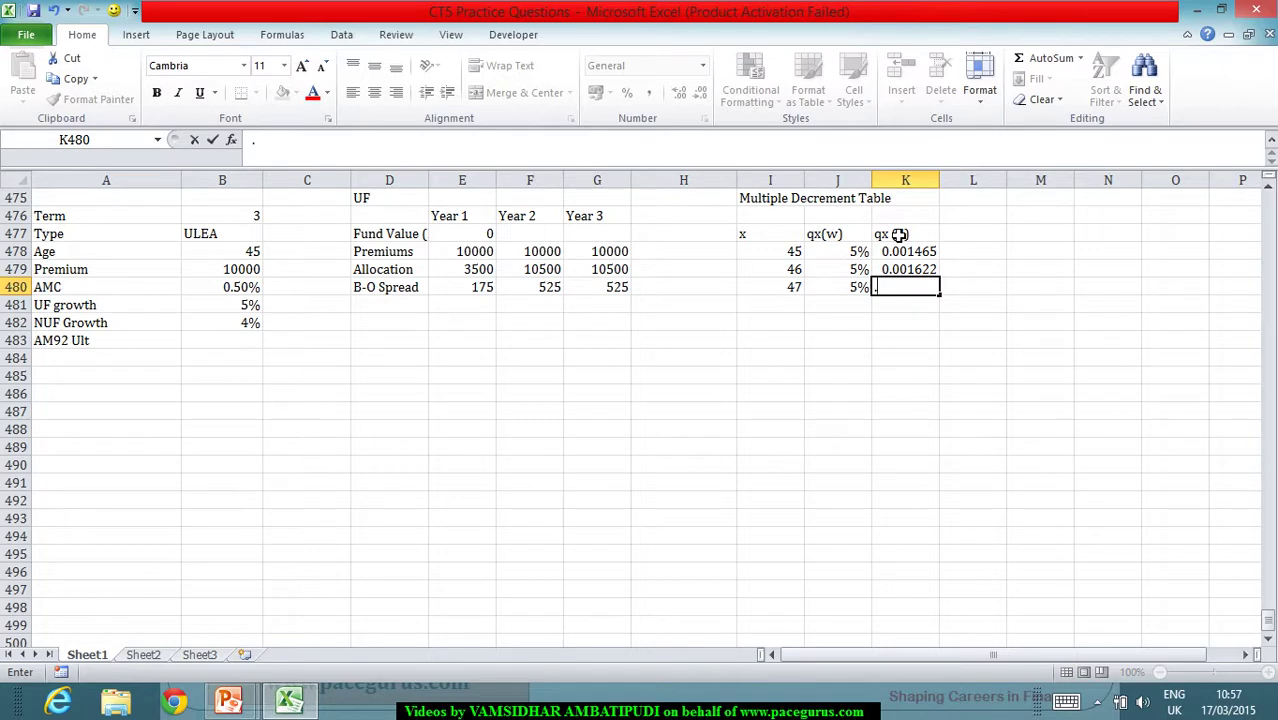
pyautogui.write('001802')
pyautogui.press('Return')
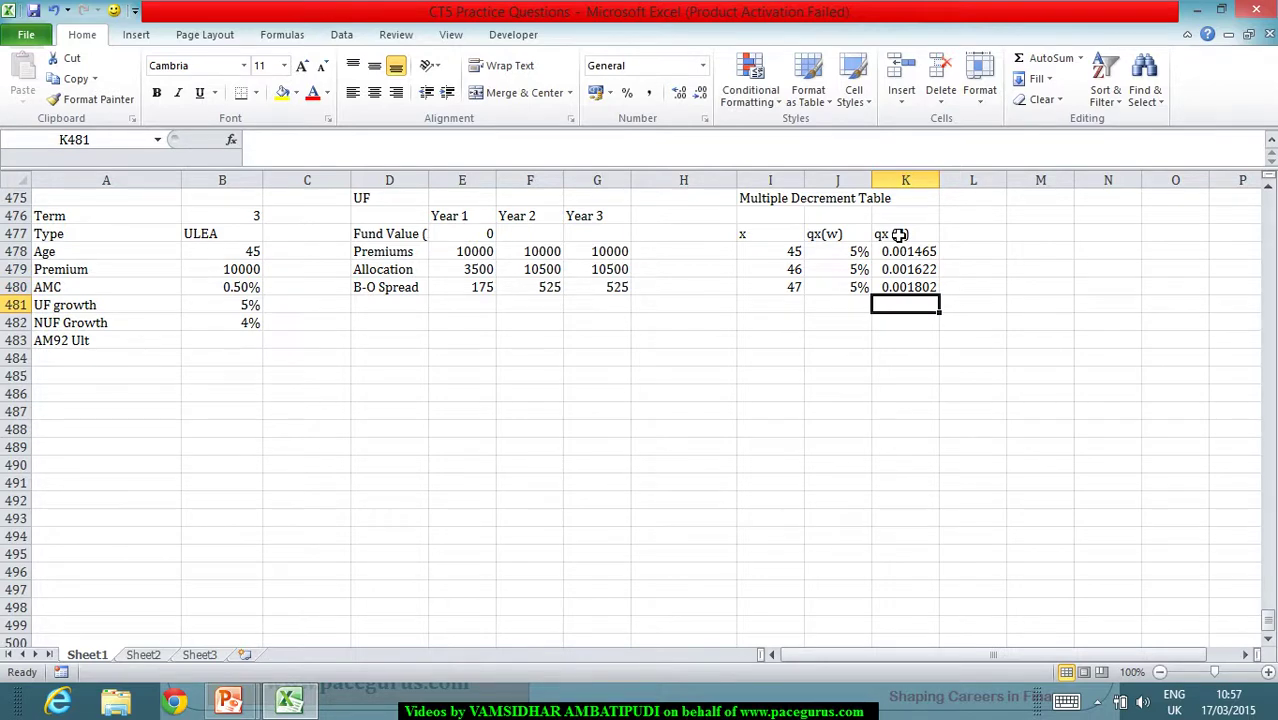
# Check the expense assumptions on the problem slide and add the label "IE" in A484 with 250 in B484.
pyautogui.hotkey('alt', 'Tab')
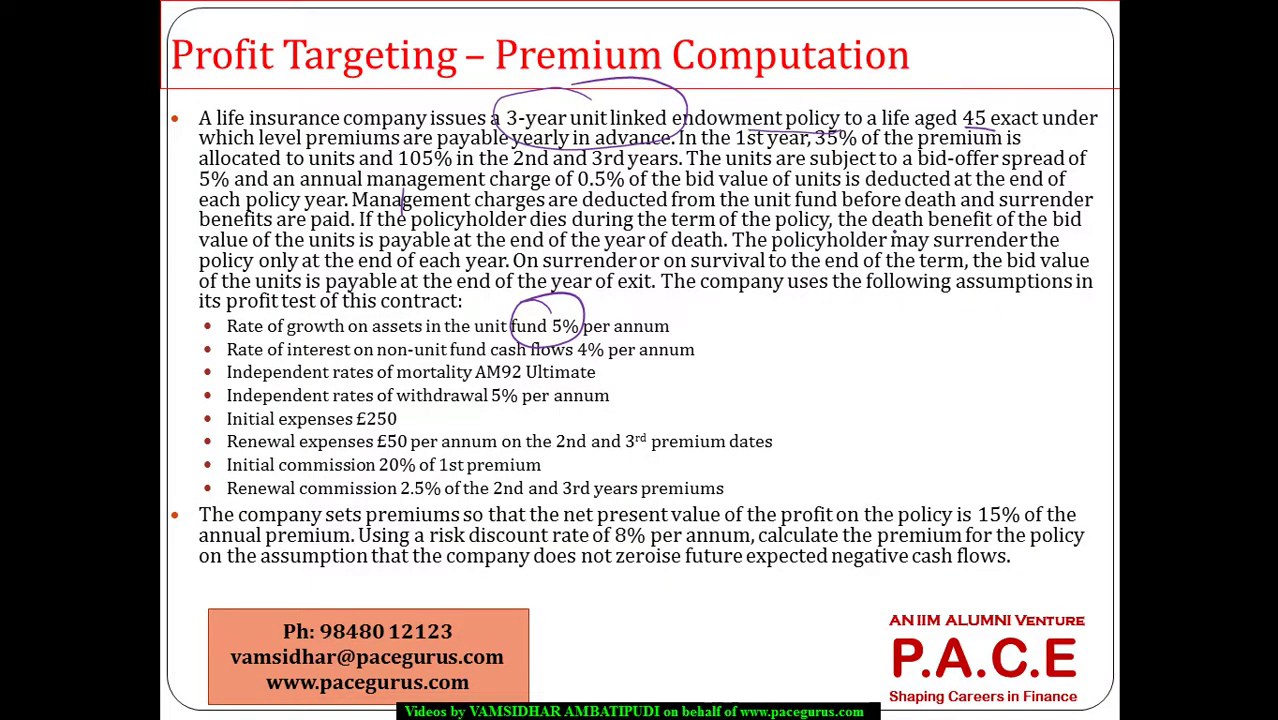
pyautogui.hotkey('alt', 'Tab')
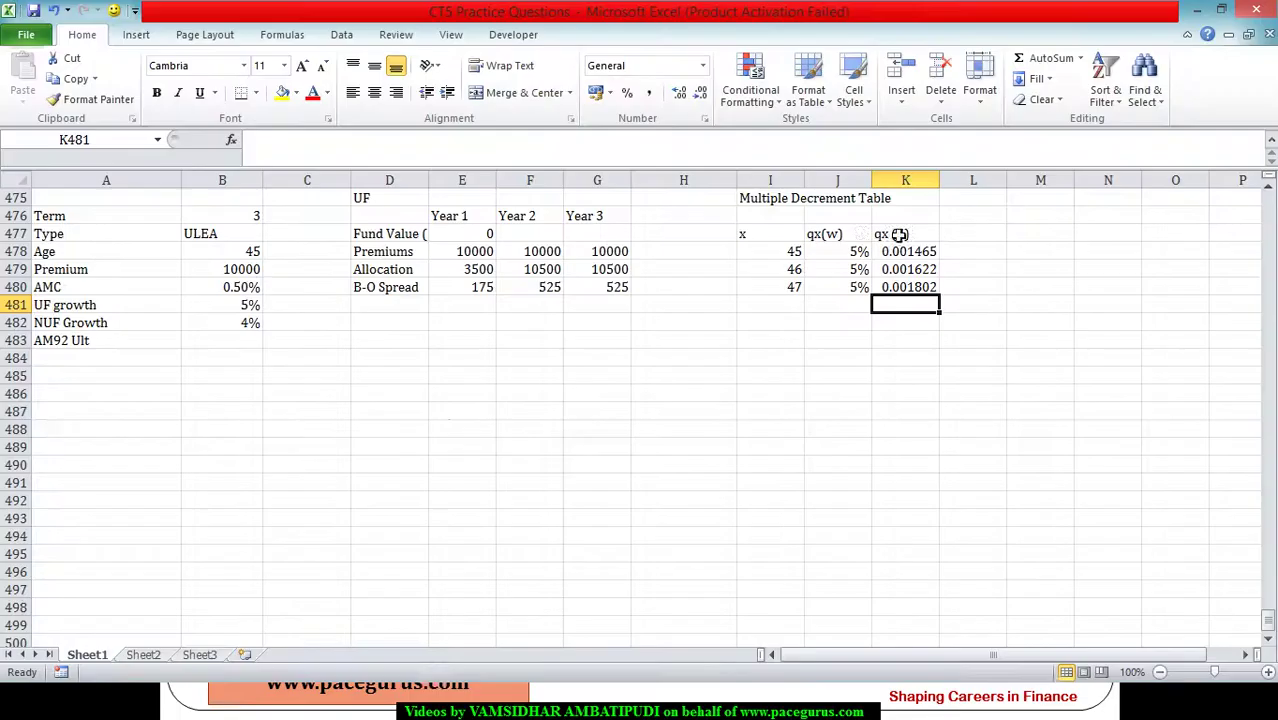
pyautogui.click(76, 367)
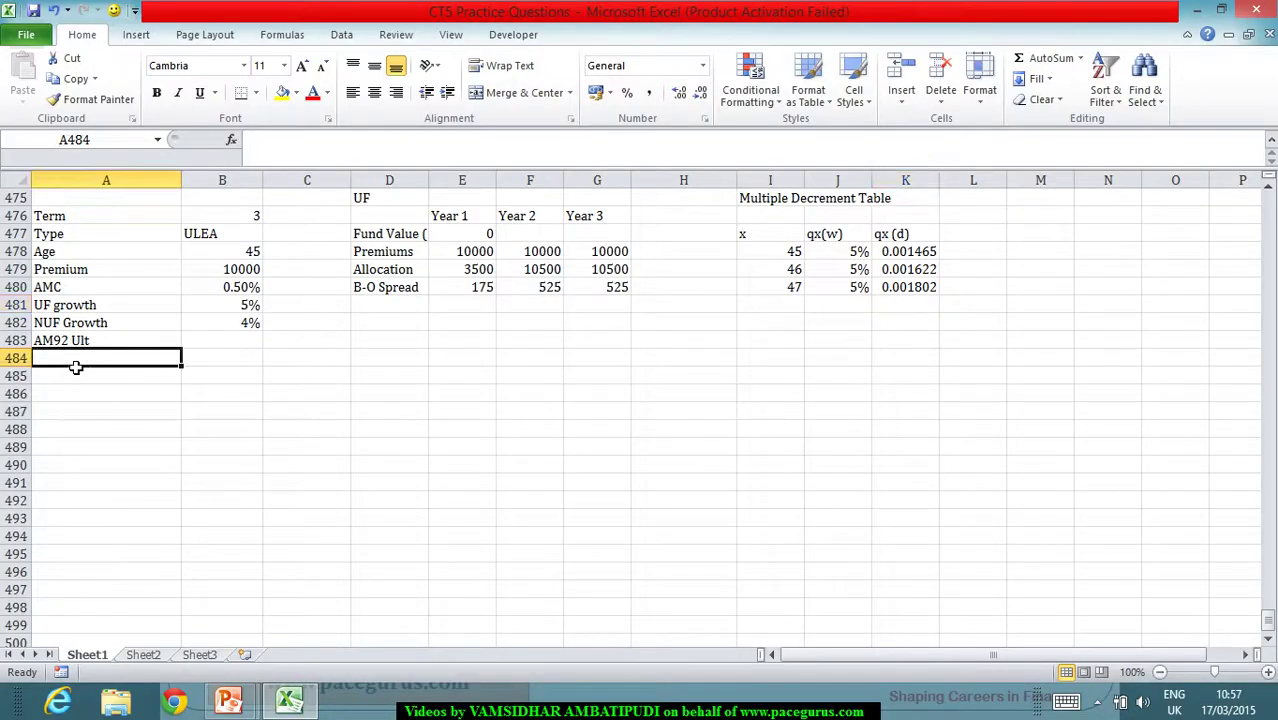
pyautogui.write('IE')
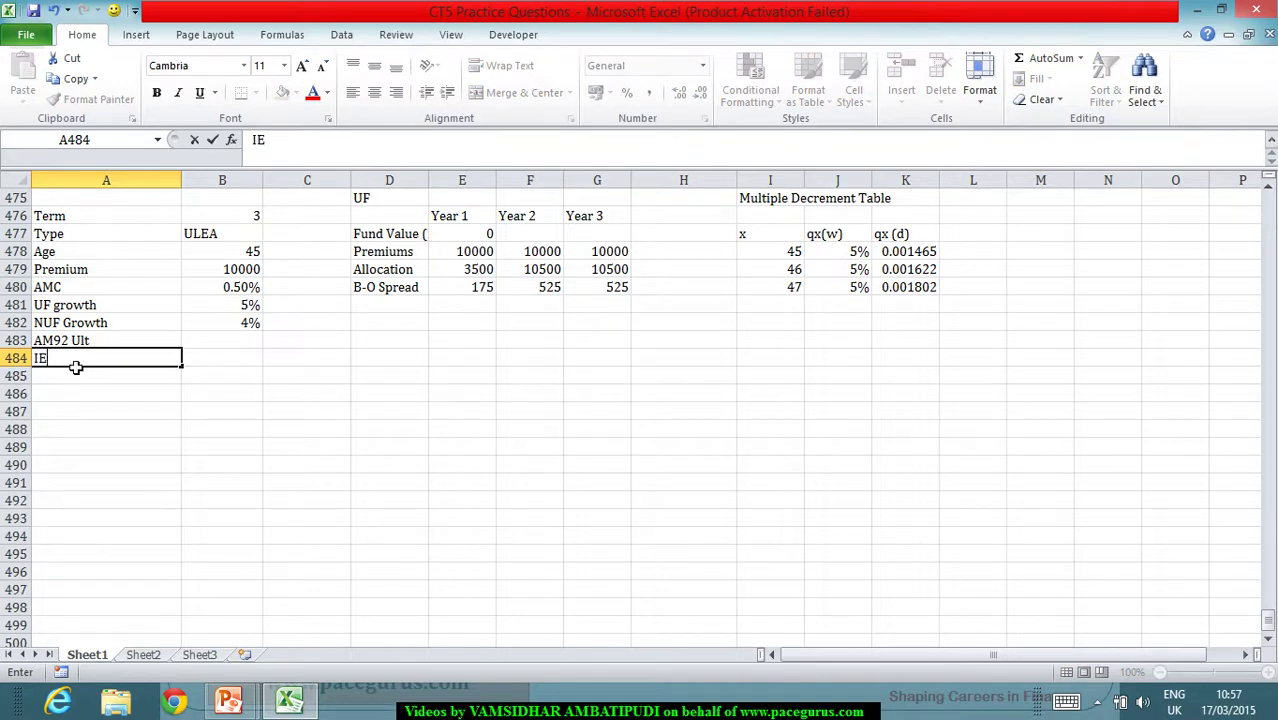
pyautogui.press('Tab')
pyautogui.write('250')
pyautogui.hotkey('alt', 'Tab')
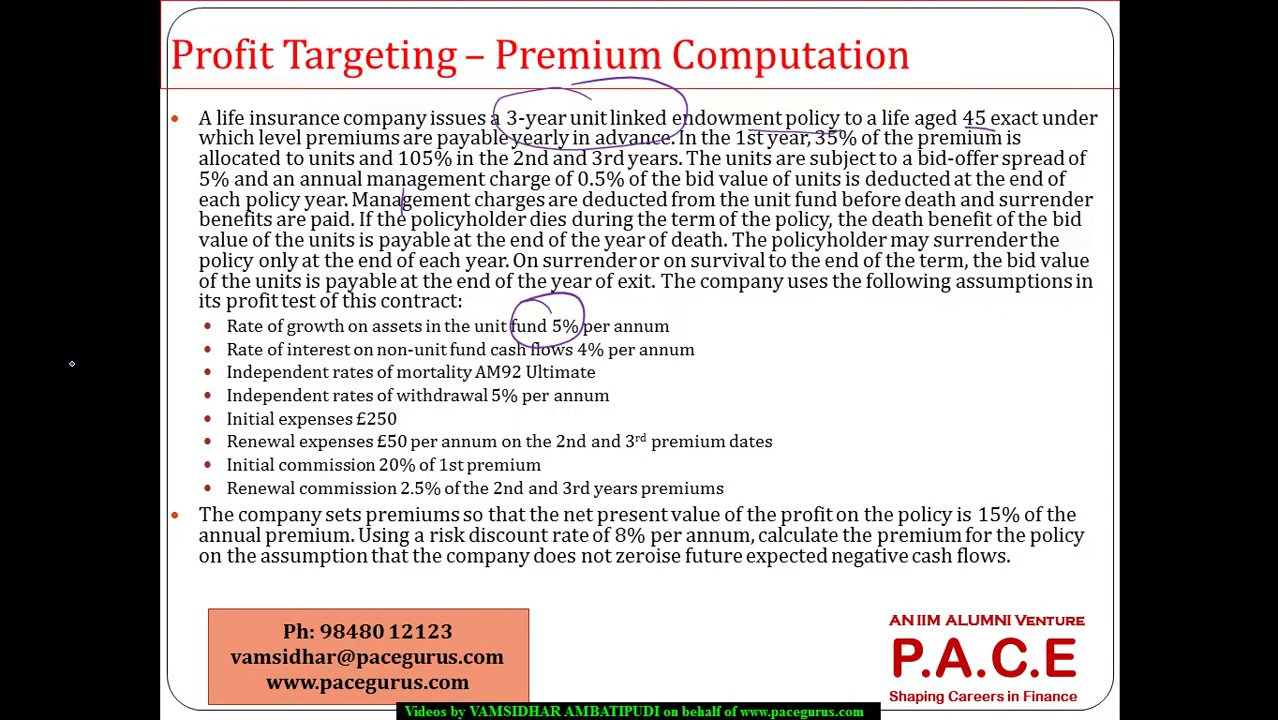
pyautogui.hotkey('alt', 'Tab')
pyautogui.press('Return')
# Add the label "RE" in A485 with the renewal expense of 50 in B485.
pyautogui.write('RE')
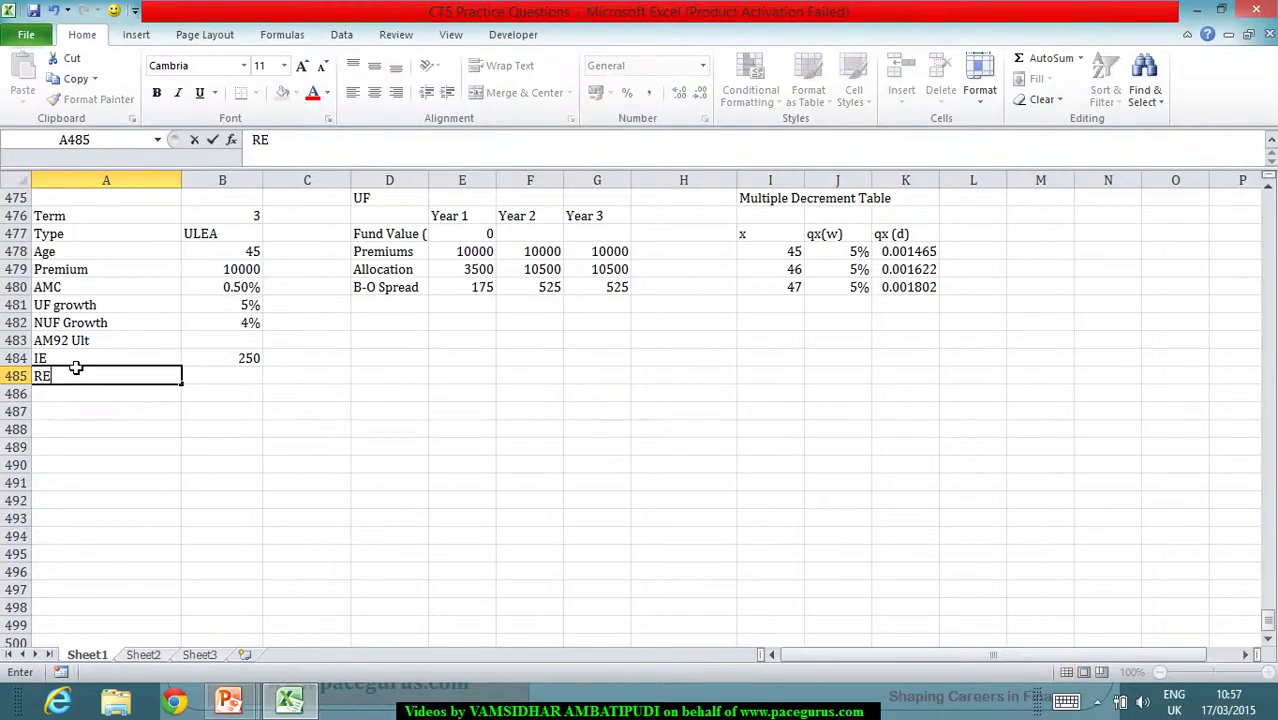
pyautogui.press('Tab')
pyautogui.write('50')
pyautogui.press('Return')
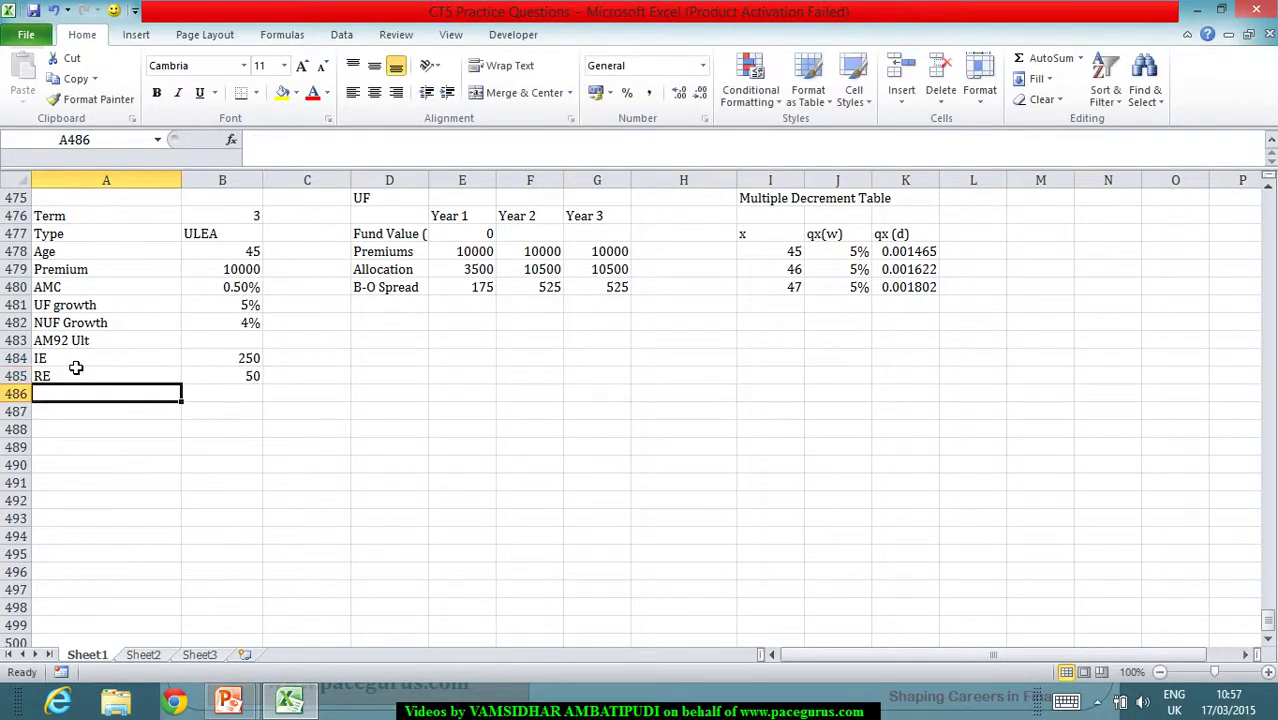
# Enter the heading "Non Unit Fund" in D487 to start a new section below the unit fund table.
pyautogui.click(386, 414)
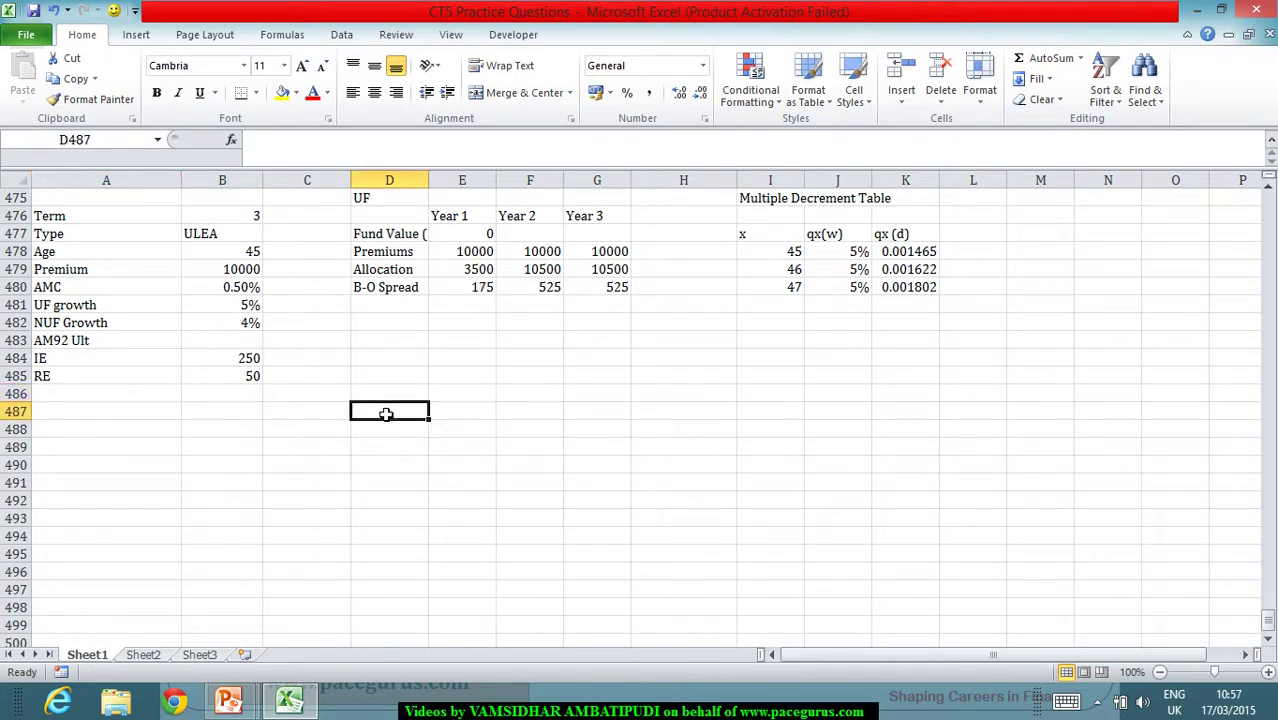
pyautogui.write('Non Unit')
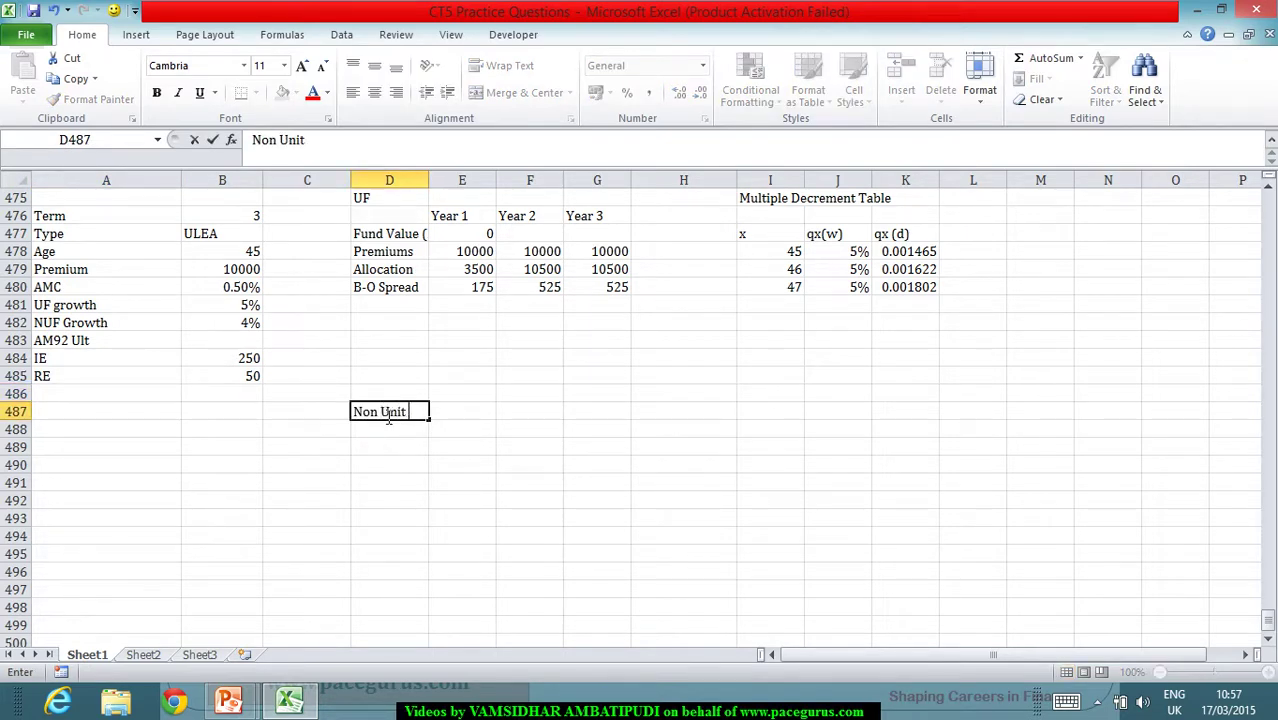
pyautogui.write(' Fund')
pyautogui.press('Return')
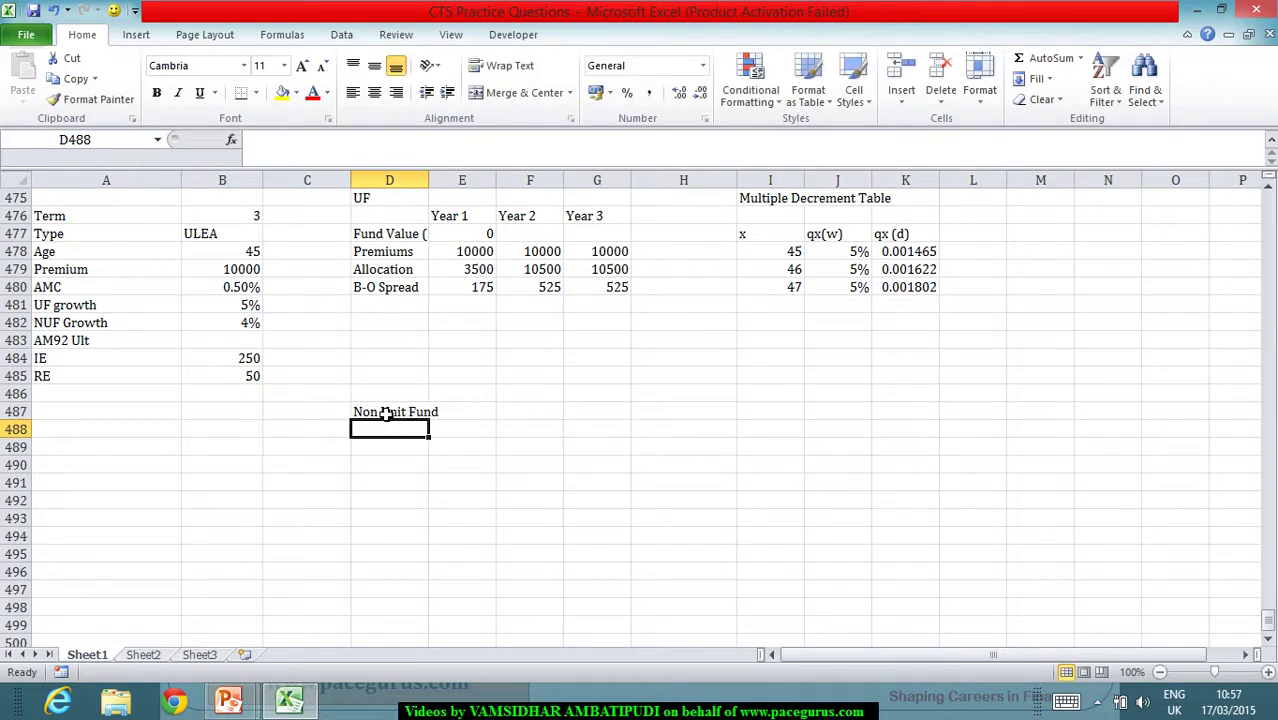
# Add an "Unallocated Premium" row in row 488 as premium minus allocation (=E478-E479), filled across all three years.
pyautogui.write('Unalloca')
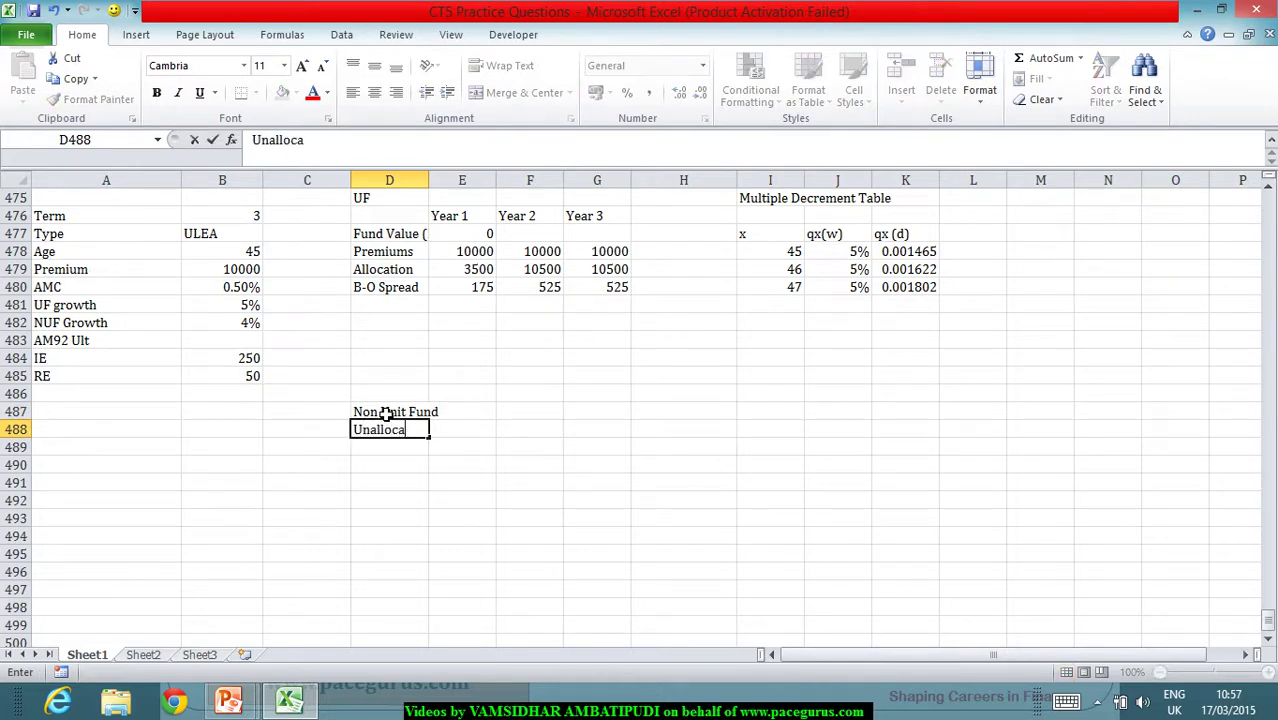
pyautogui.write('ted Premium')
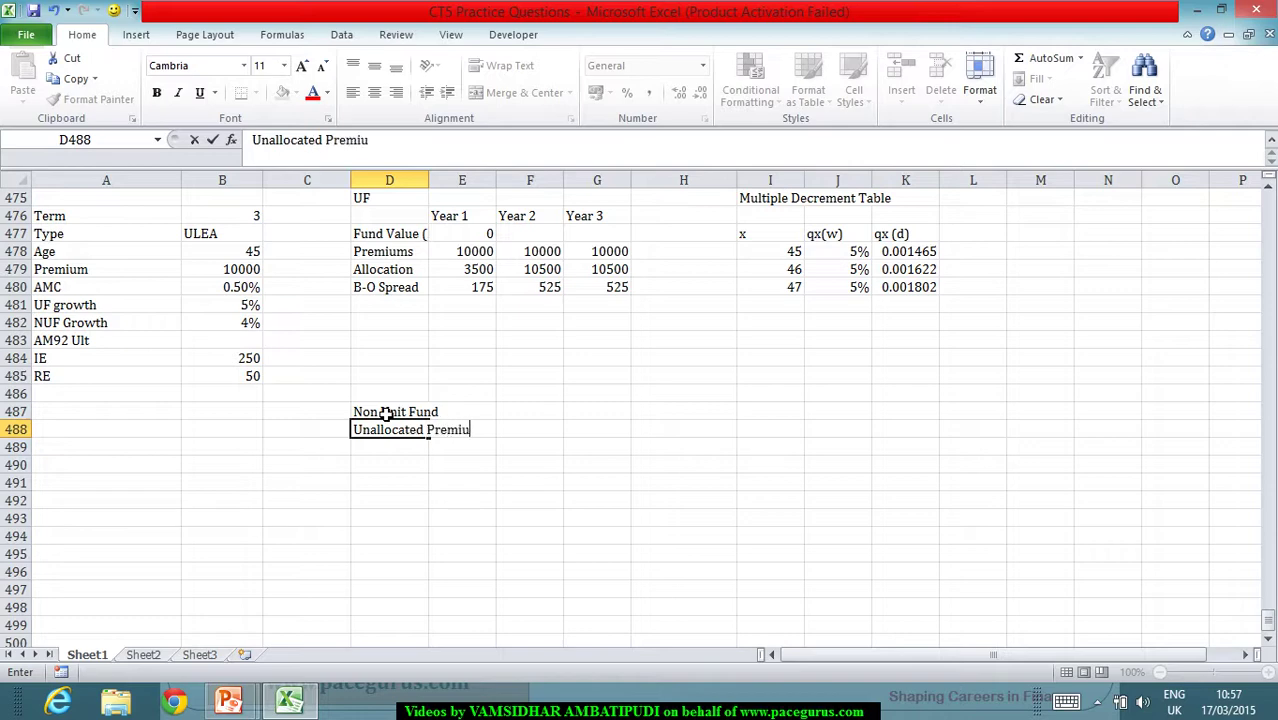
pyautogui.press('Tab')
pyautogui.write('=')
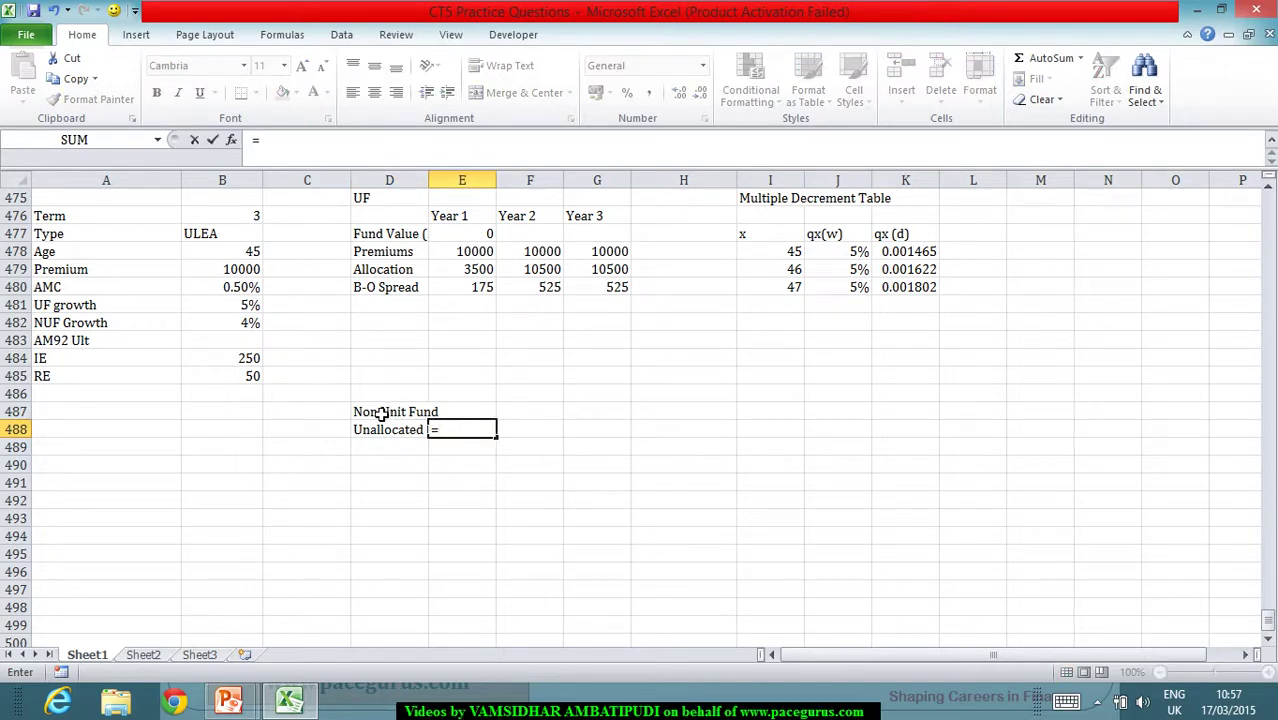
pyautogui.click(477, 252)
pyautogui.write('-')
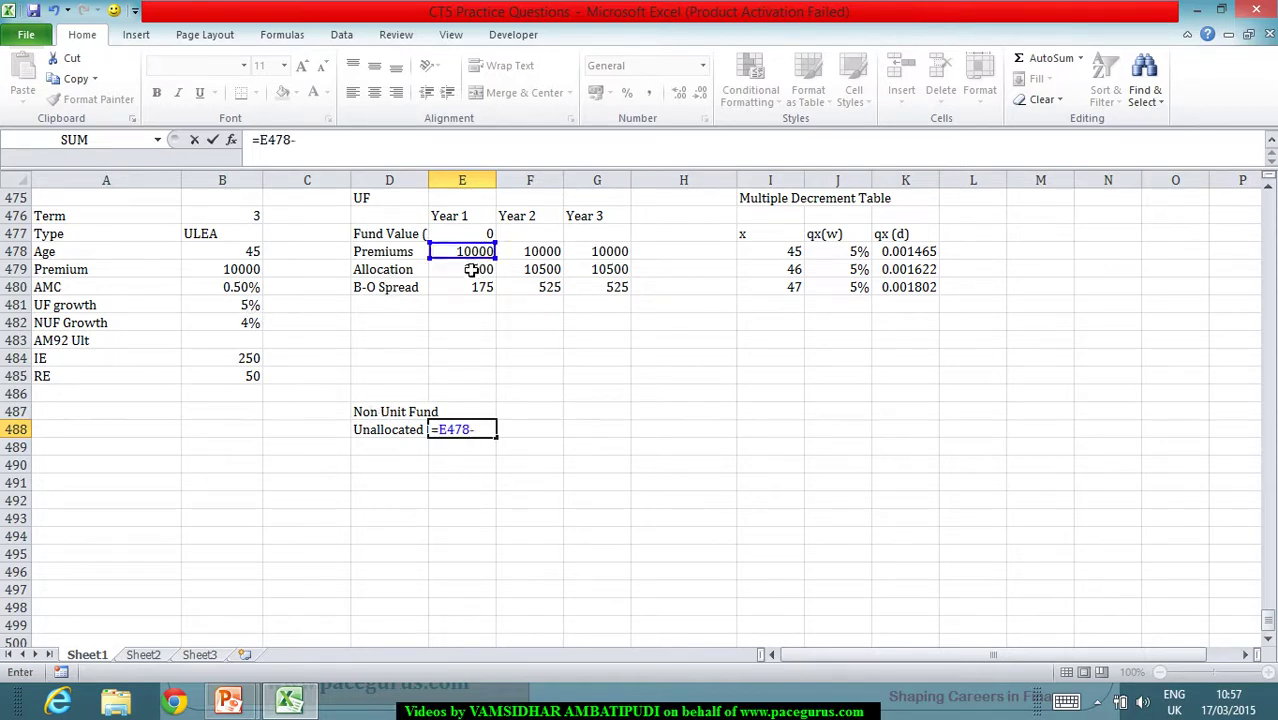
pyautogui.click(476, 269)
pyautogui.press('Return')
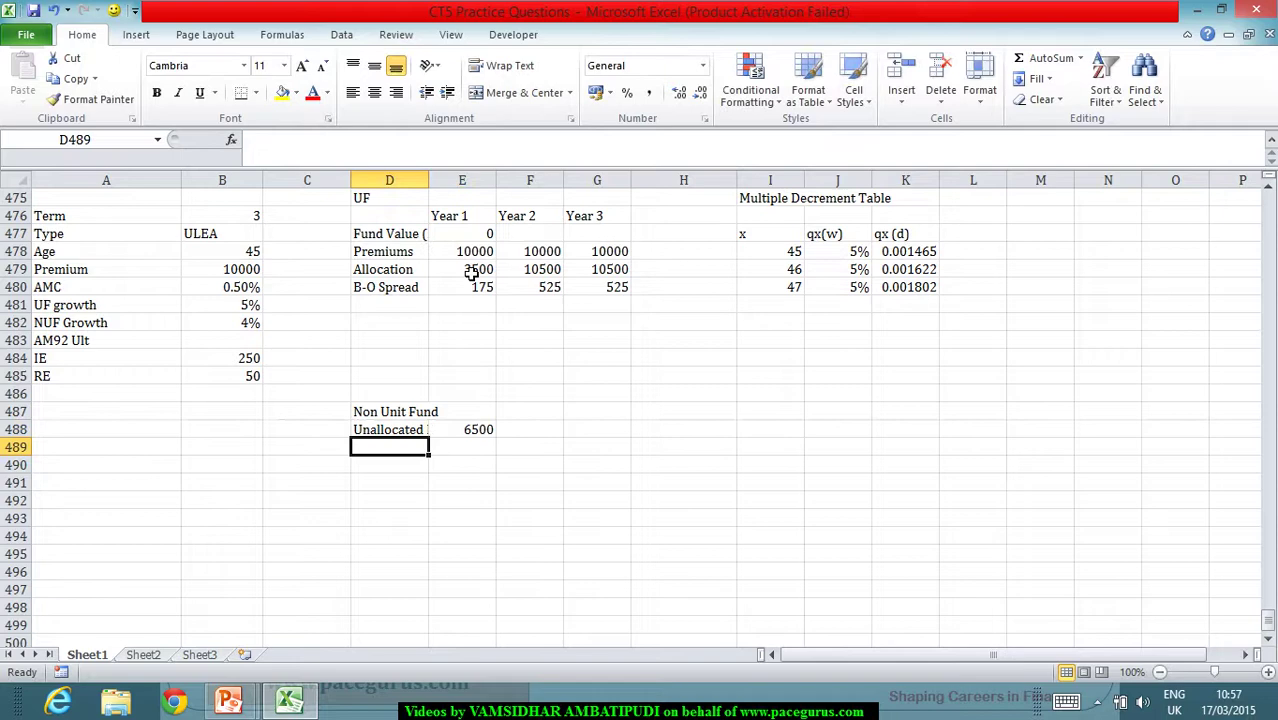
pyautogui.click(480, 430)
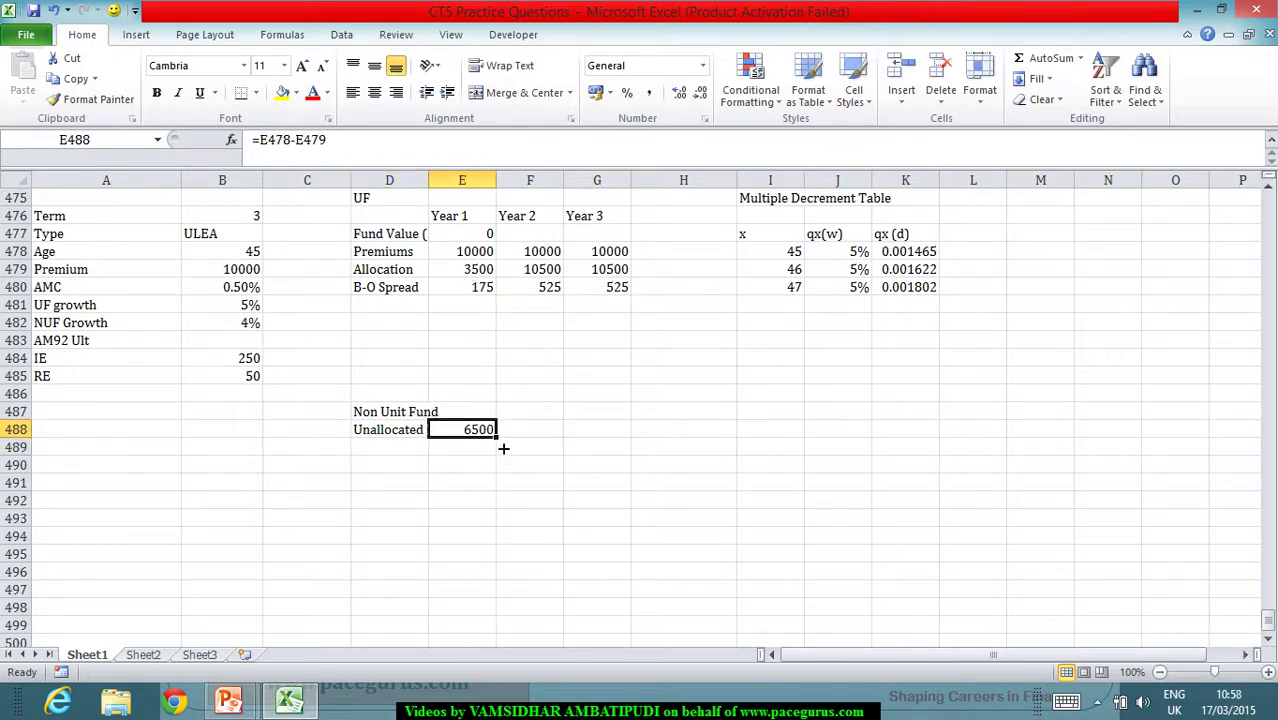
pyautogui.moveTo(497, 439); pyautogui.dragTo(638, 440)
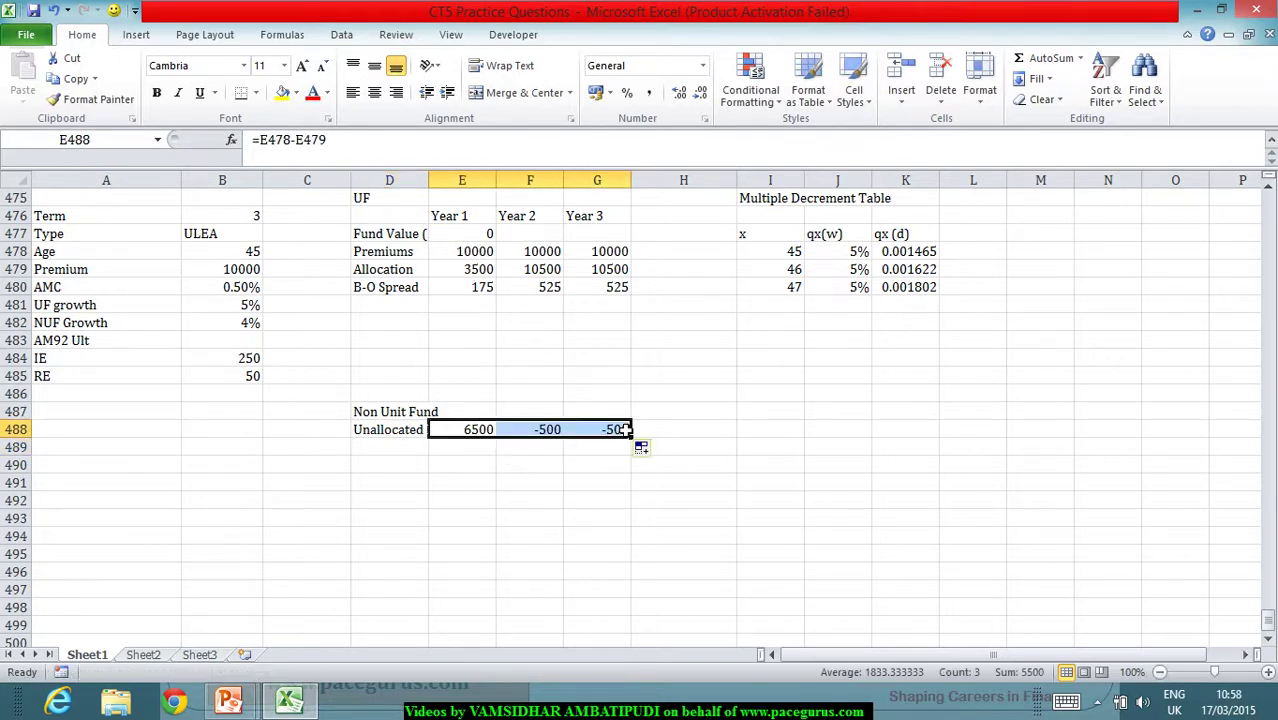
# Add a "B-O Spread" row in row 489 linked to the unit fund's spread (=E480), filled across to Year 3.
pyautogui.click(382, 450)
pyautogui.write('B')
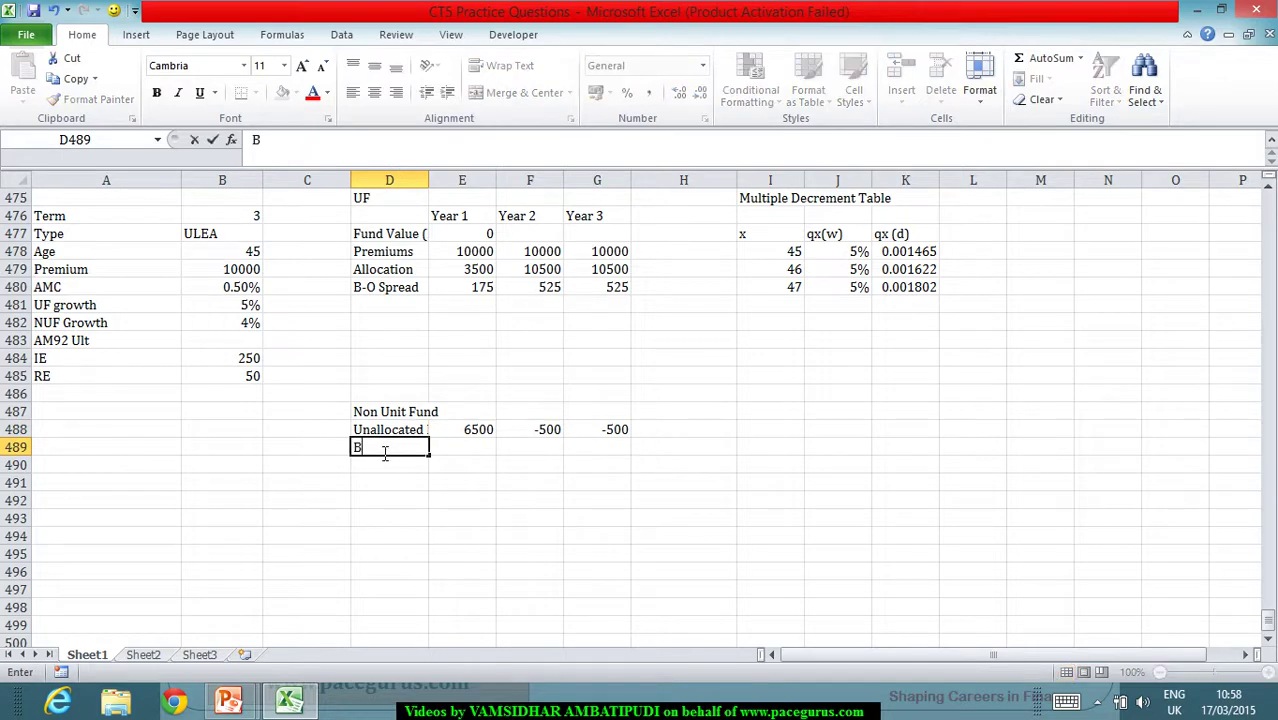
pyautogui.write('-O Spread')
pyautogui.press('Tab')
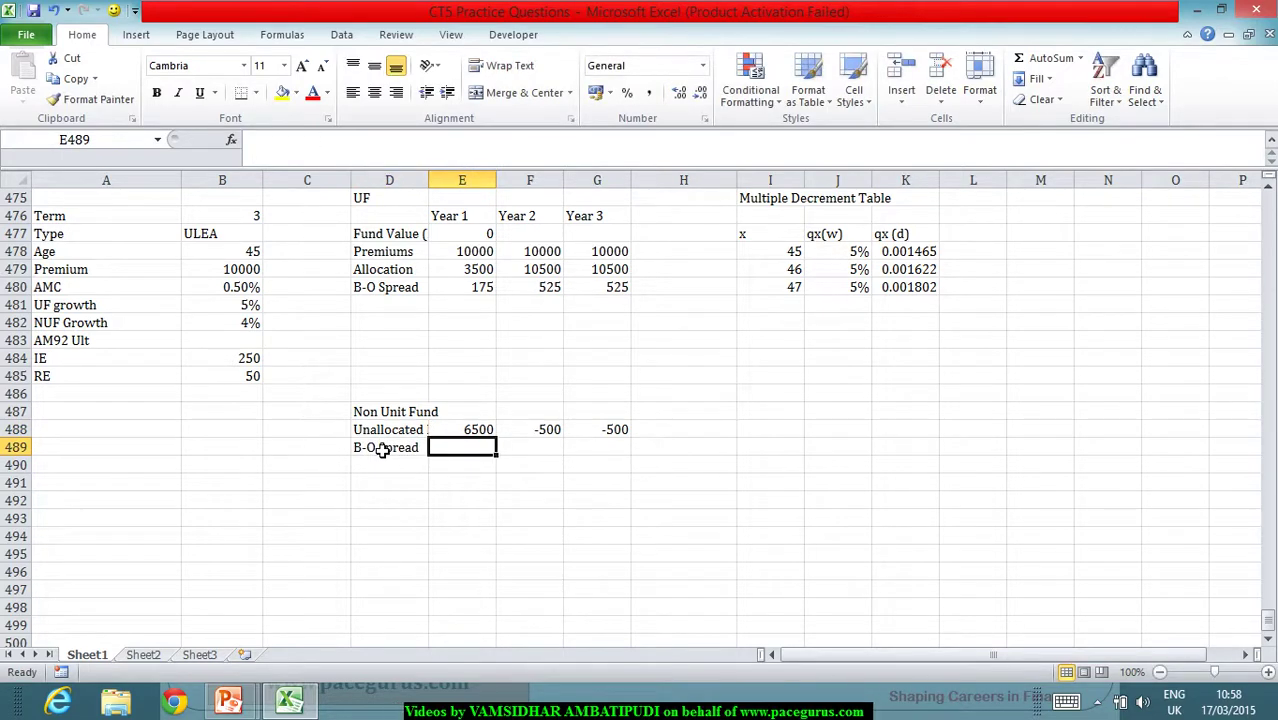
pyautogui.write('=')
pyautogui.click(452, 292)
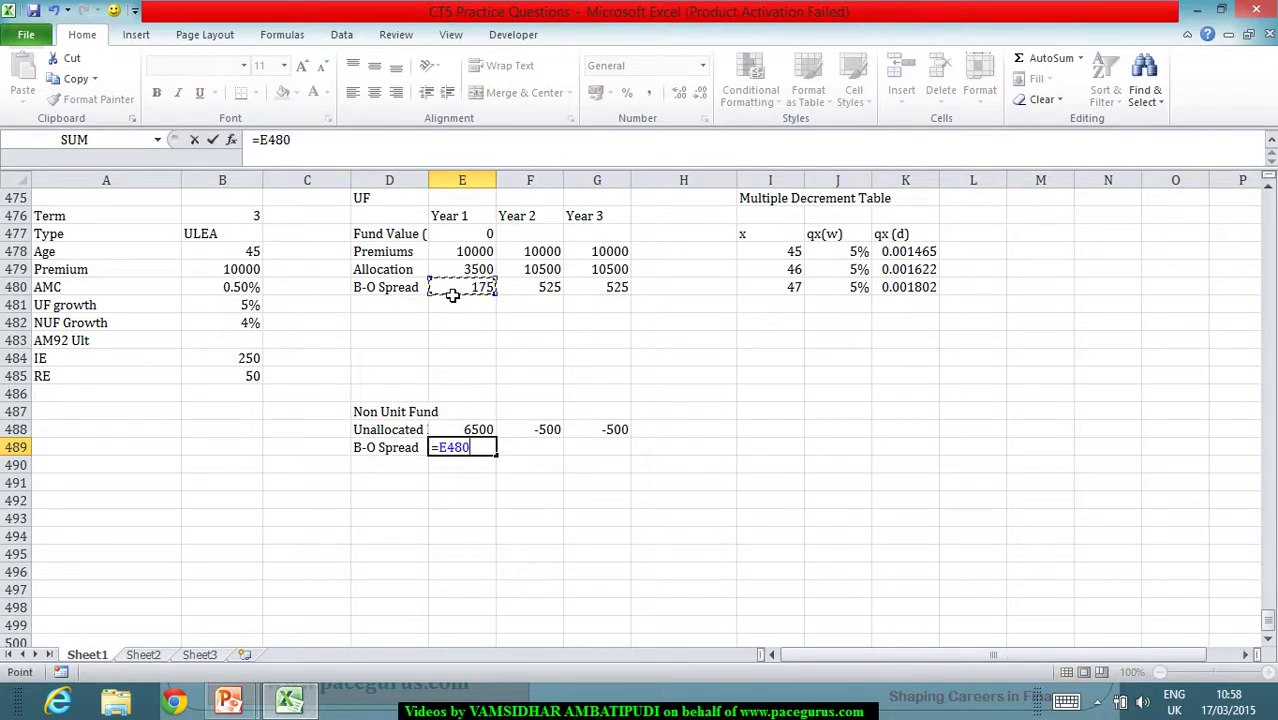
pyautogui.press('Return')
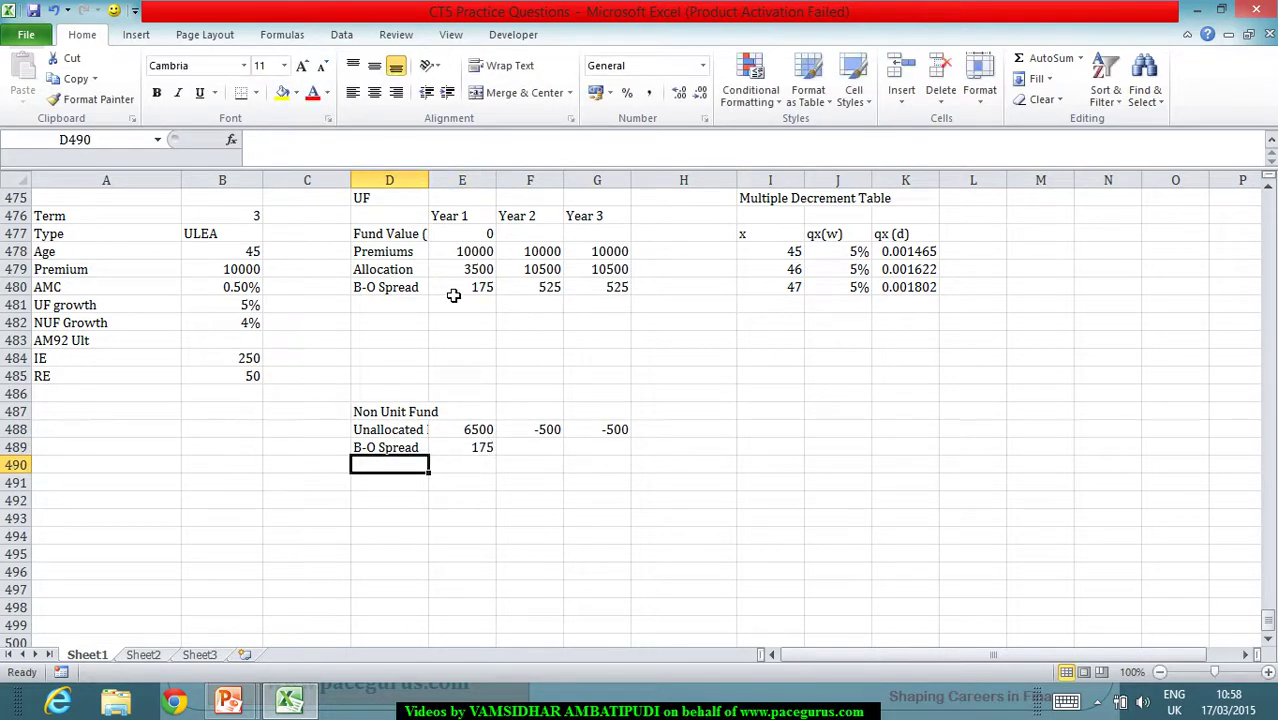
pyautogui.click(470, 452)
pyautogui.moveTo(502, 461); pyautogui.dragTo(612, 466)
# Add an "Expenses" row in row 490 with the Year 1 cell linked to the initial expense in B484.
pyautogui.click(384, 472)
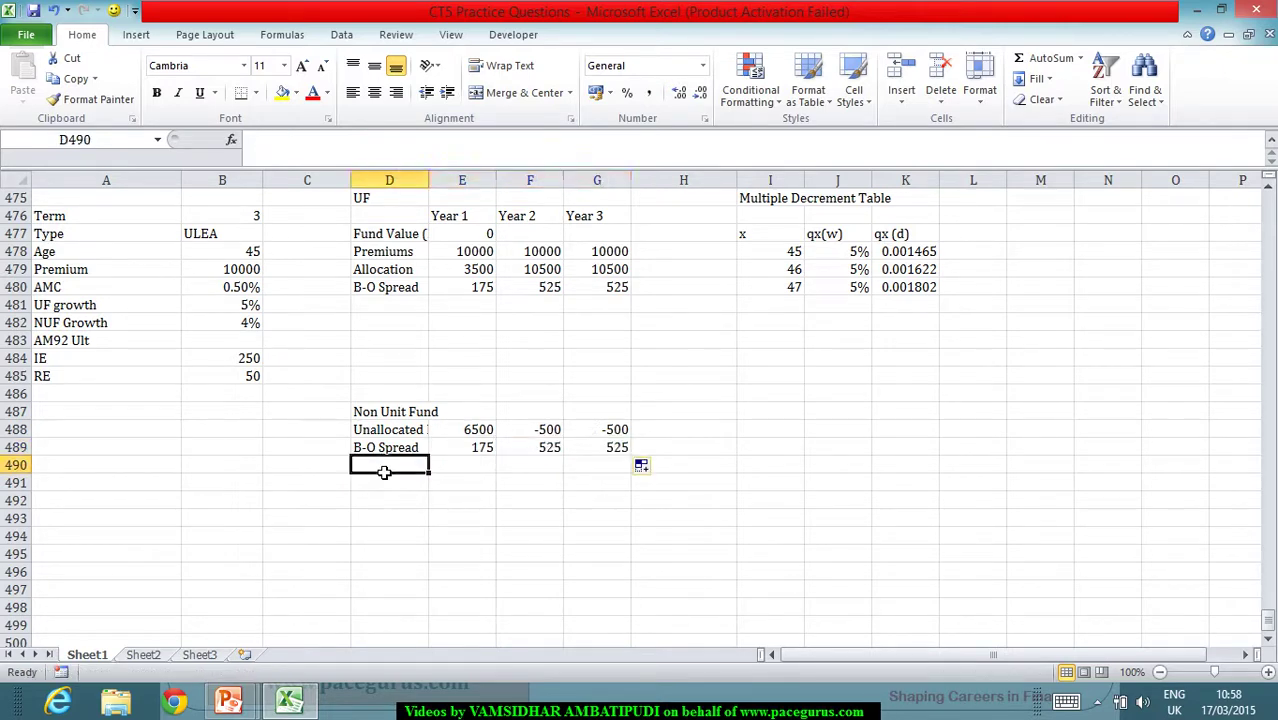
pyautogui.write('Expenses')
pyautogui.press('Tab')
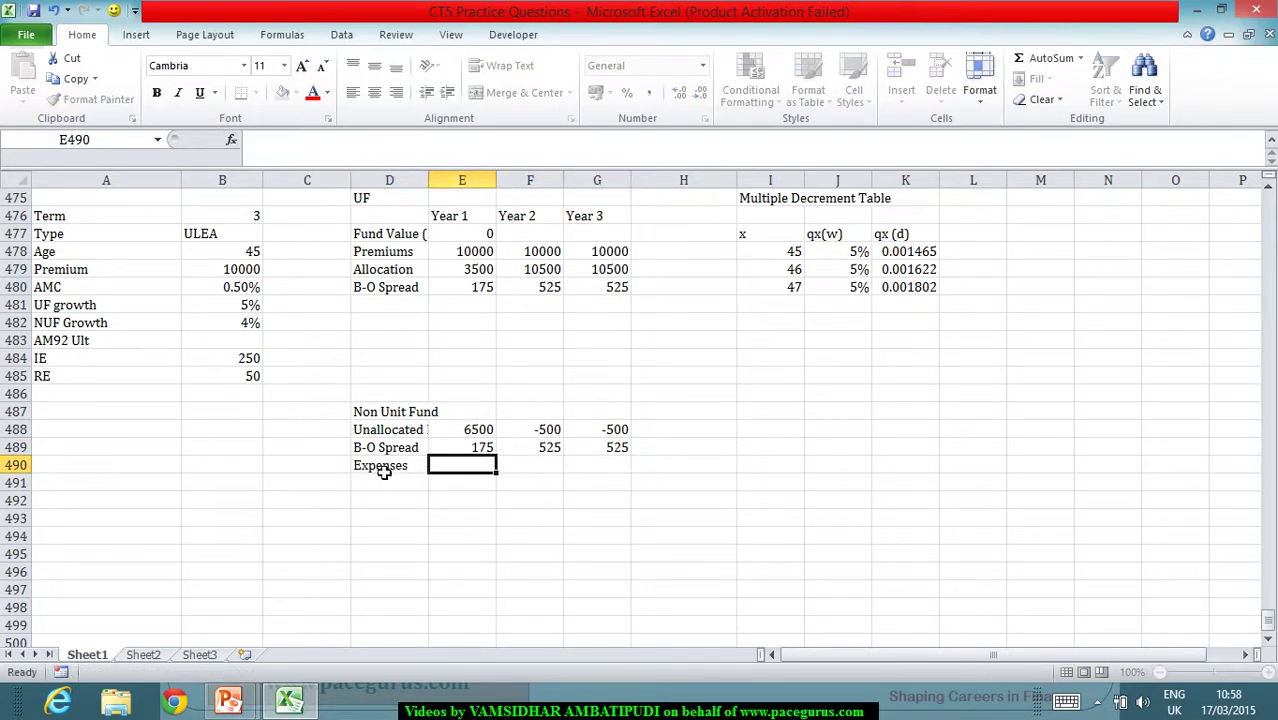
pyautogui.write('=')
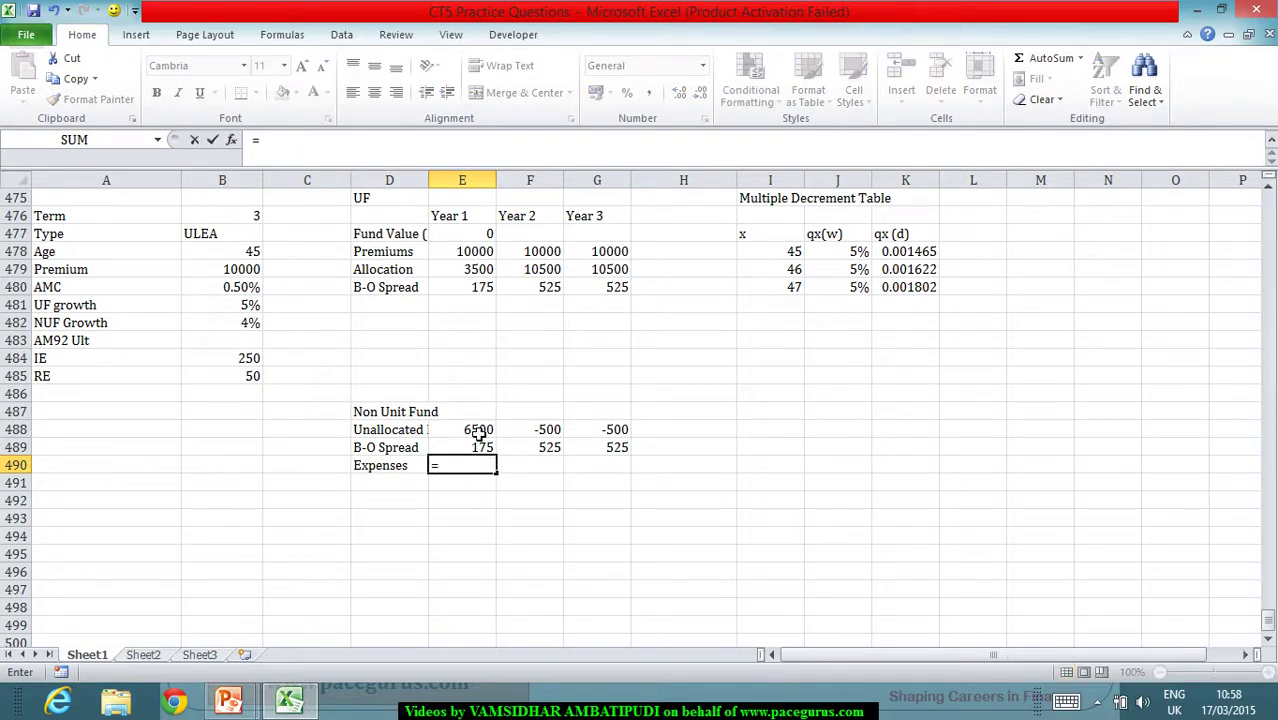
pyautogui.press('Escape')
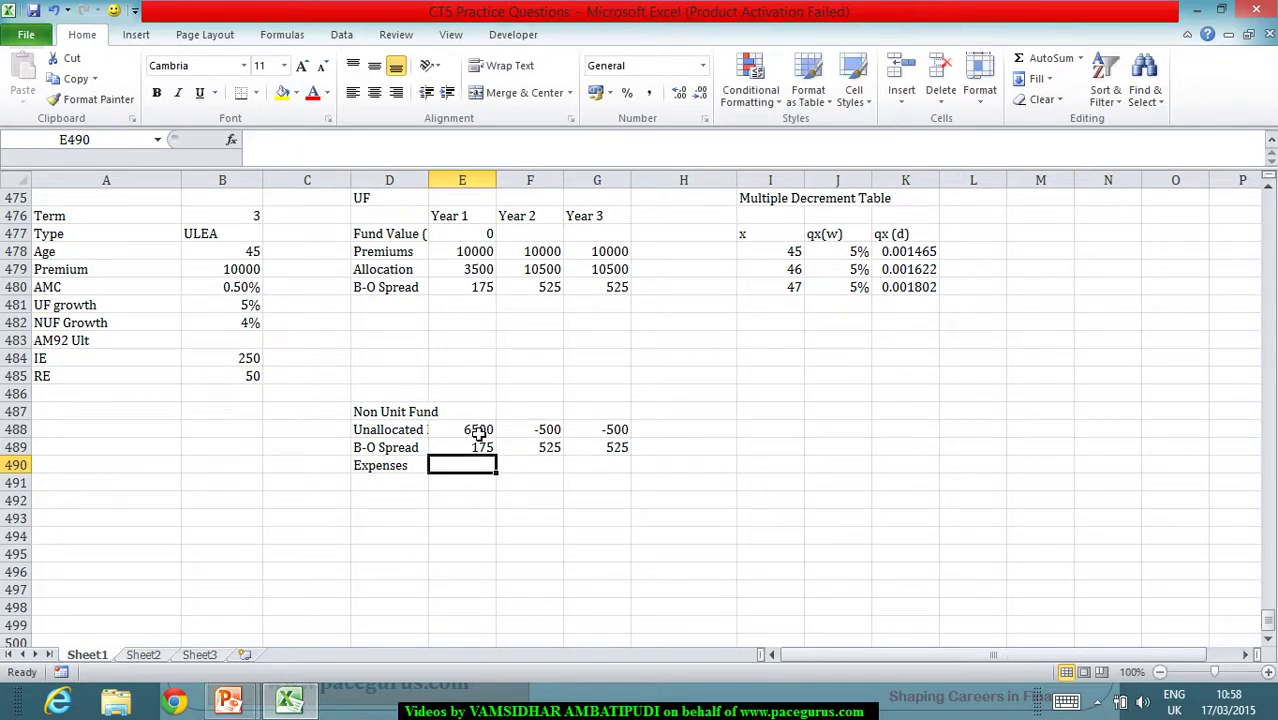
pyautogui.write('=')
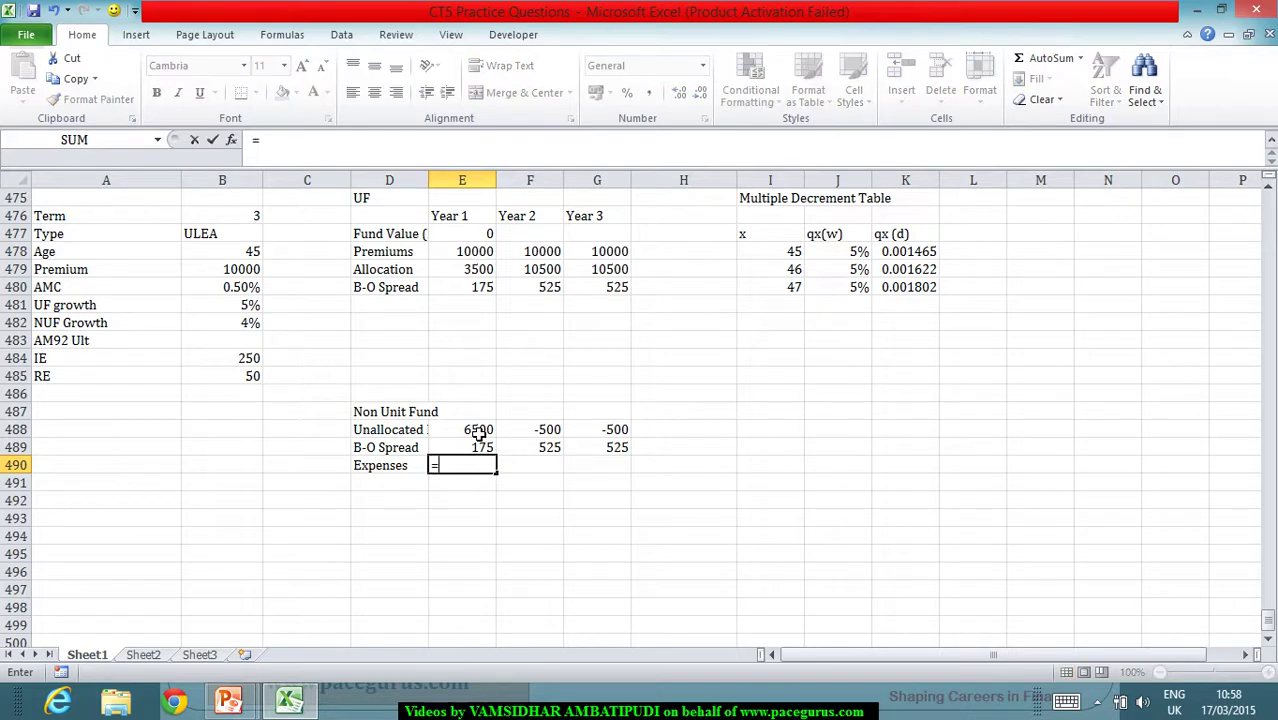
pyautogui.click(238, 362)
pyautogui.press('Tab')
# Link the Year 2 and Year 3 expenses in F490 and G490 to the renewal expense in B485.
pyautogui.write('=')
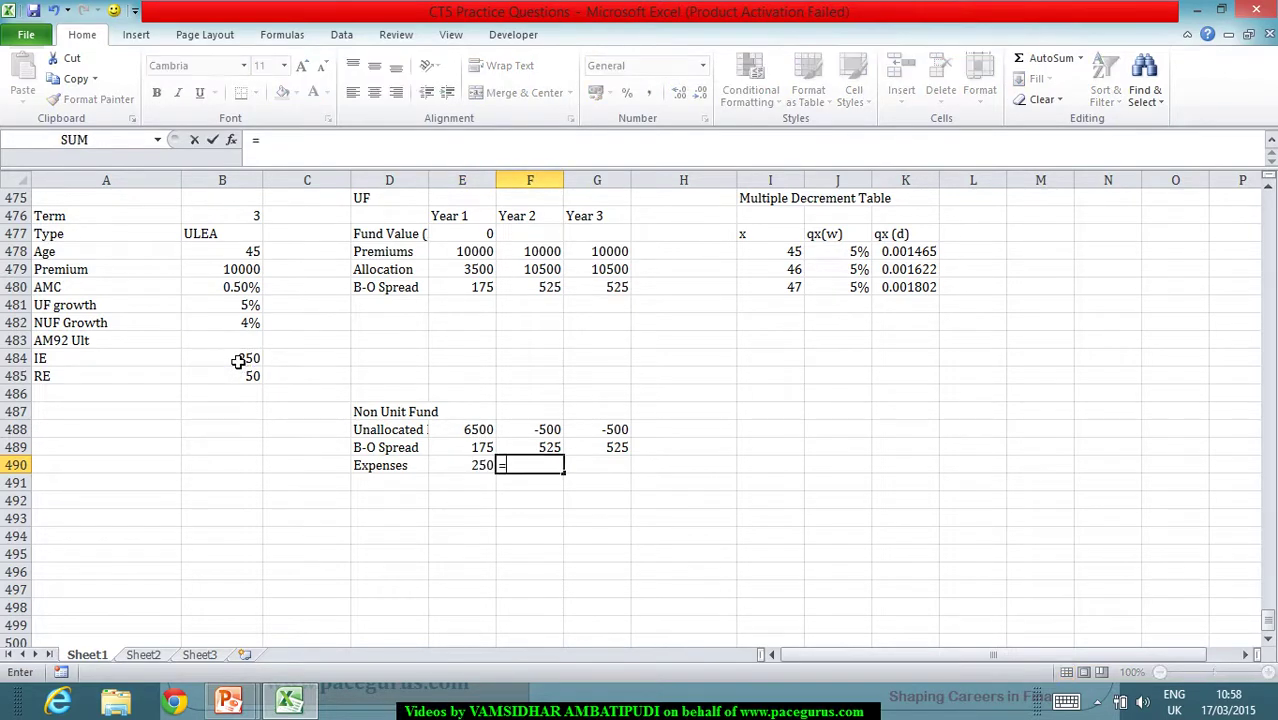
pyautogui.click(238, 378)
pyautogui.press('Tab')
pyautogui.write('=')
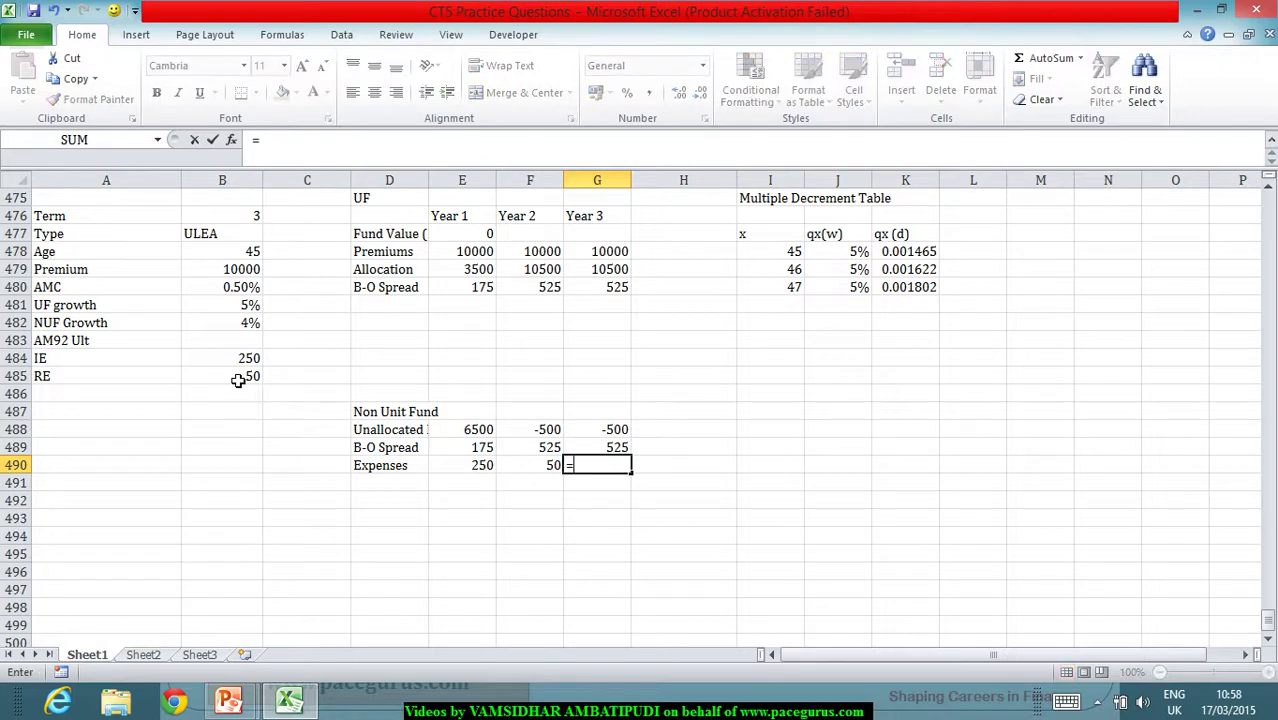
pyautogui.click(238, 378)
pyautogui.press('Return')
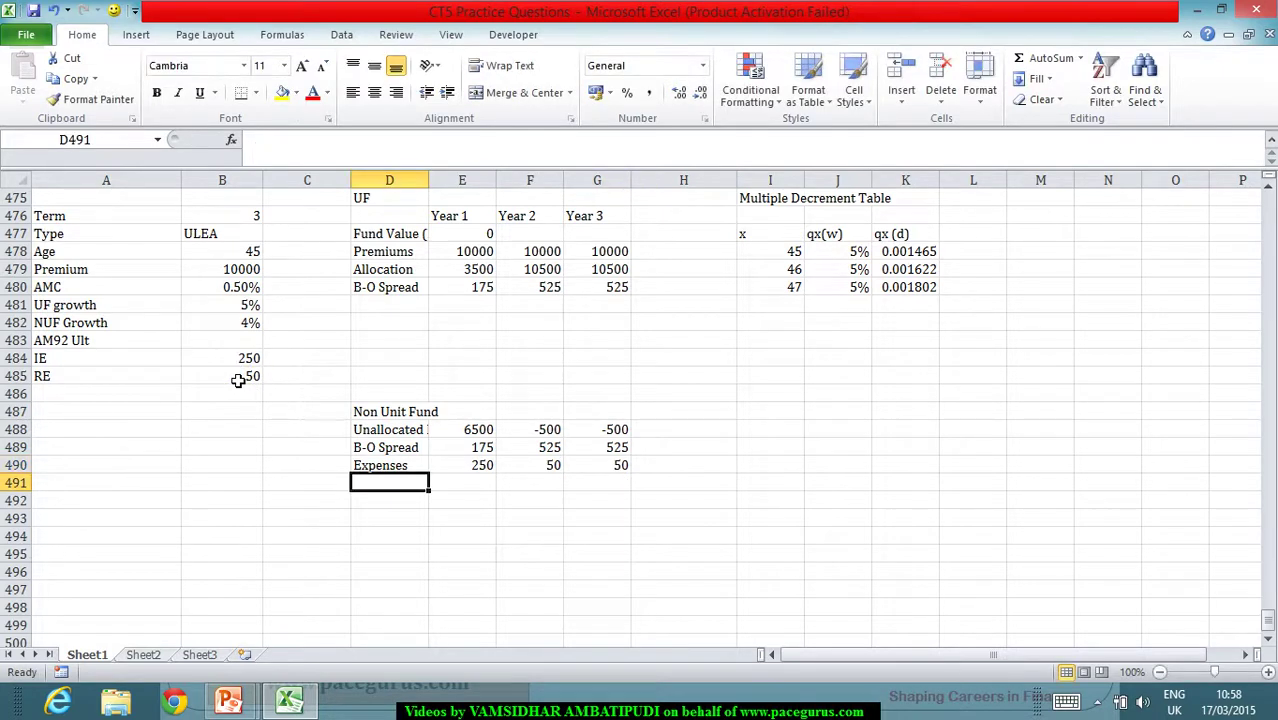
# Add a "Balance" row in row 491 with the Year 1 formula =E488+E489-E490.
pyautogui.write('Balance')
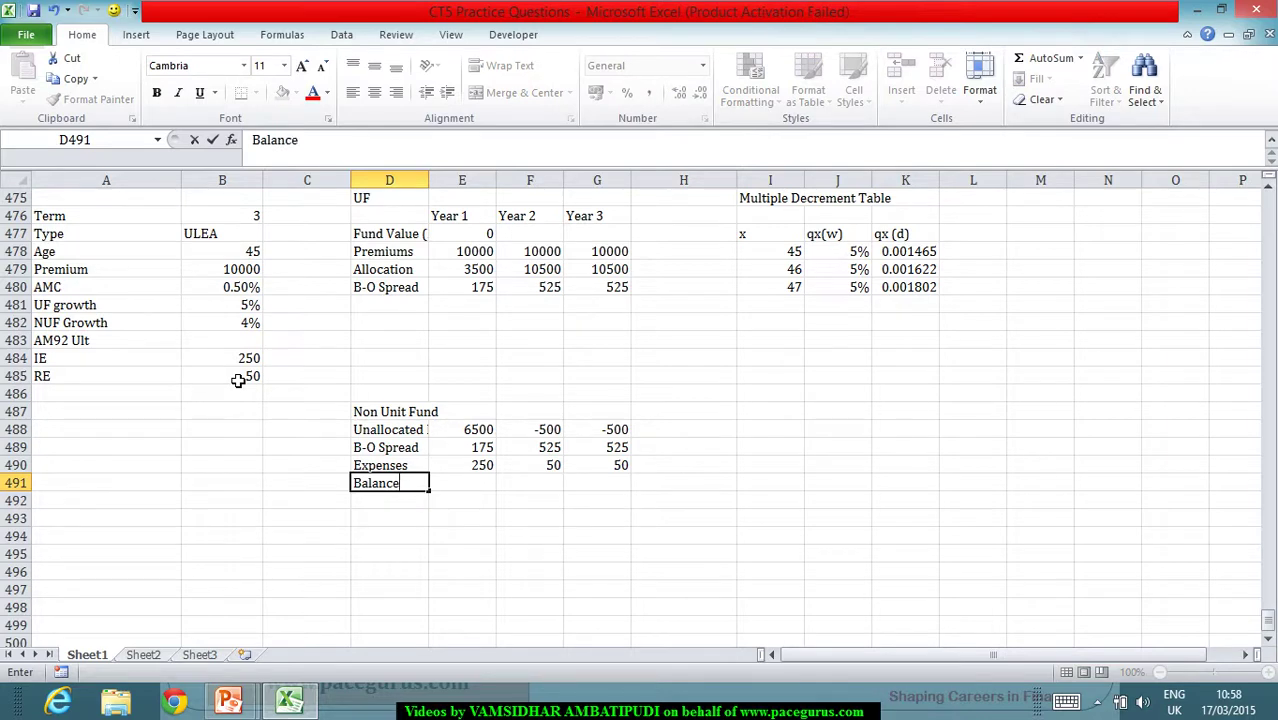
pyautogui.press('Tab')
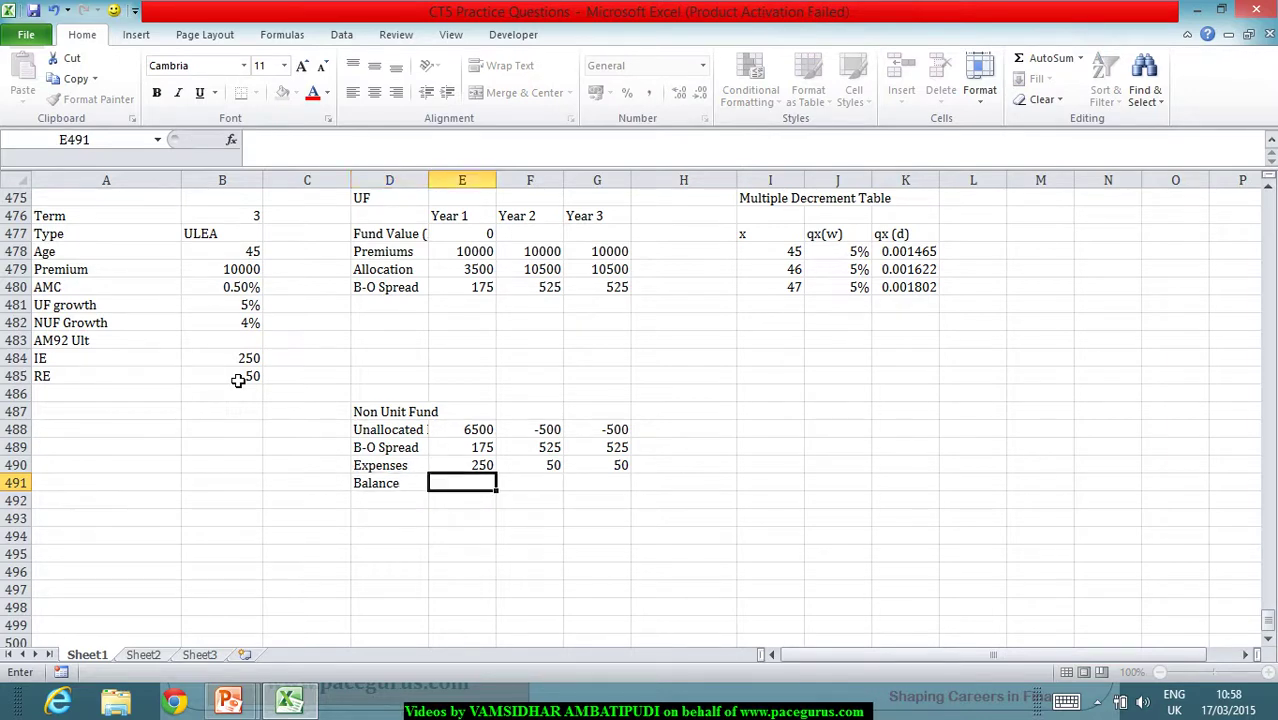
pyautogui.write('=')
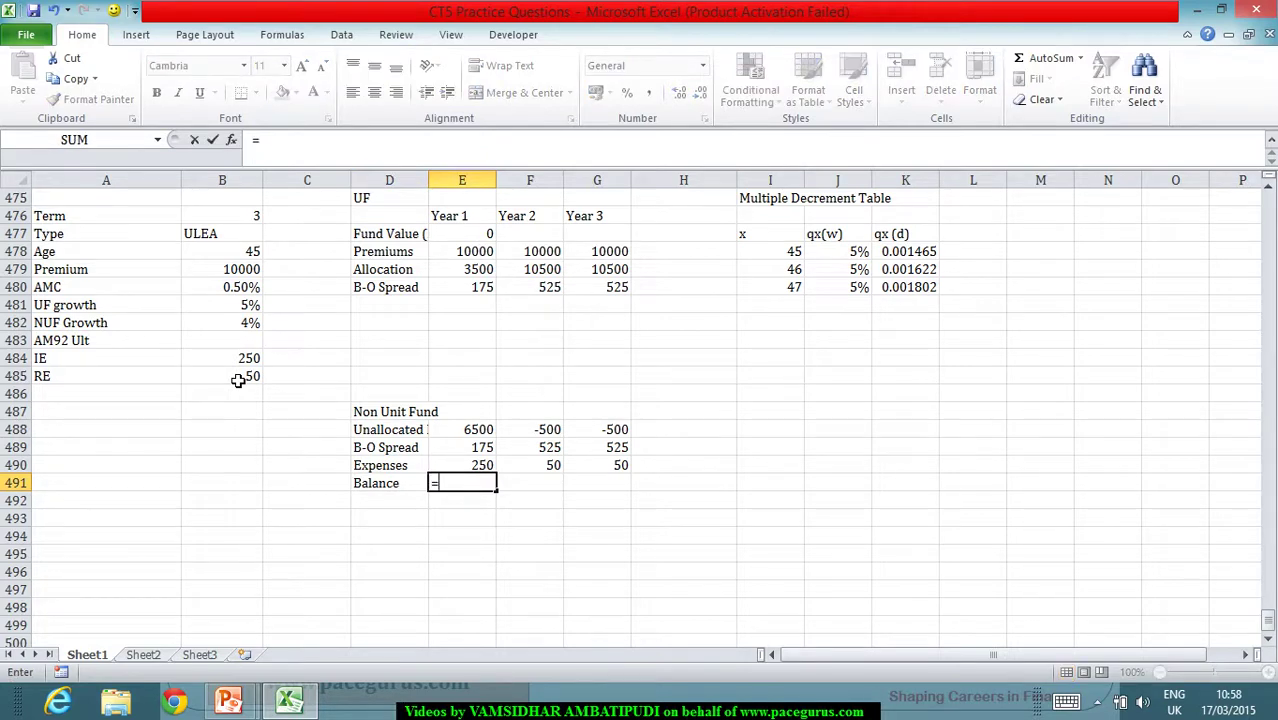
pyautogui.click(455, 430)
pyautogui.write('+')
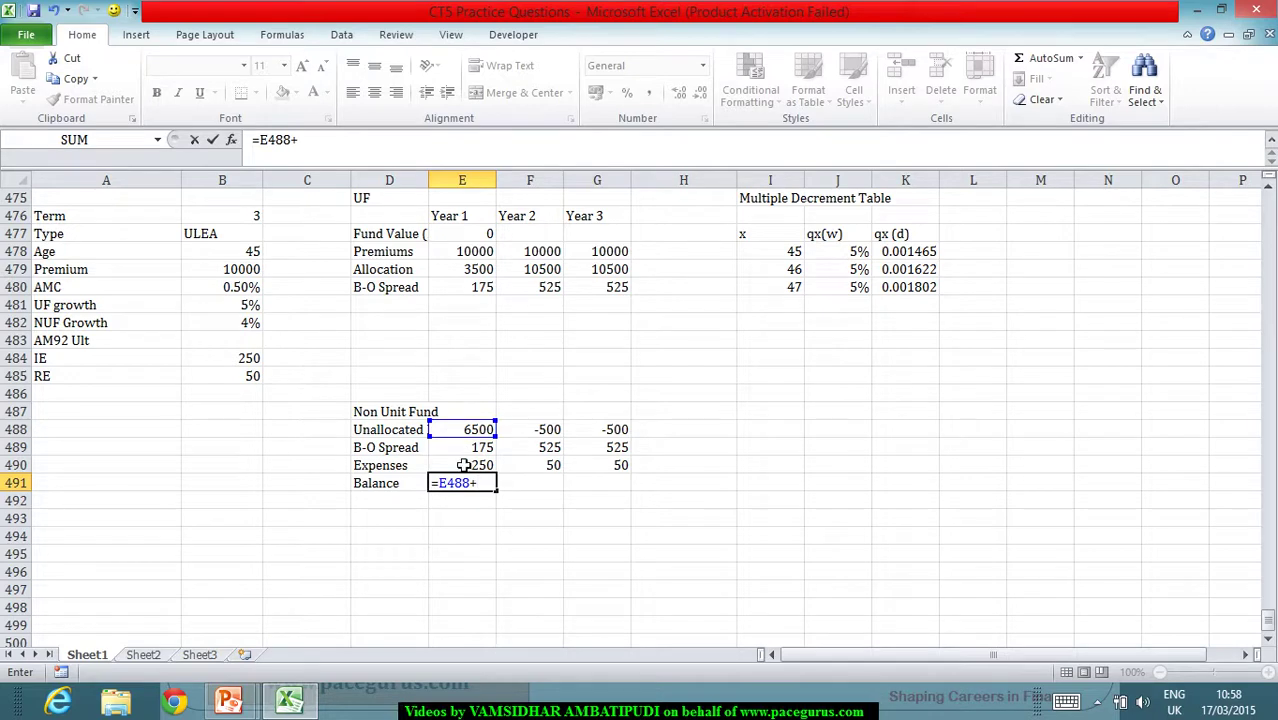
pyautogui.click(464, 451)
pyautogui.write('-')
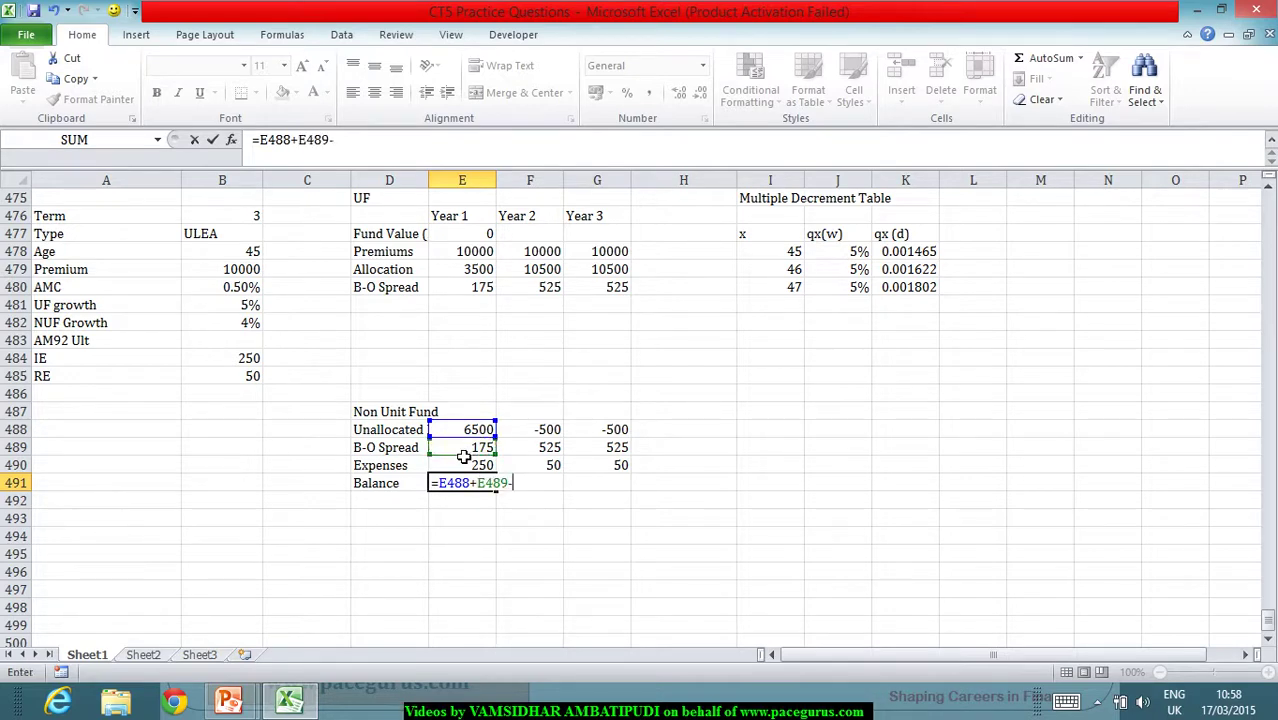
pyautogui.click(464, 468)
pyautogui.press('Return')
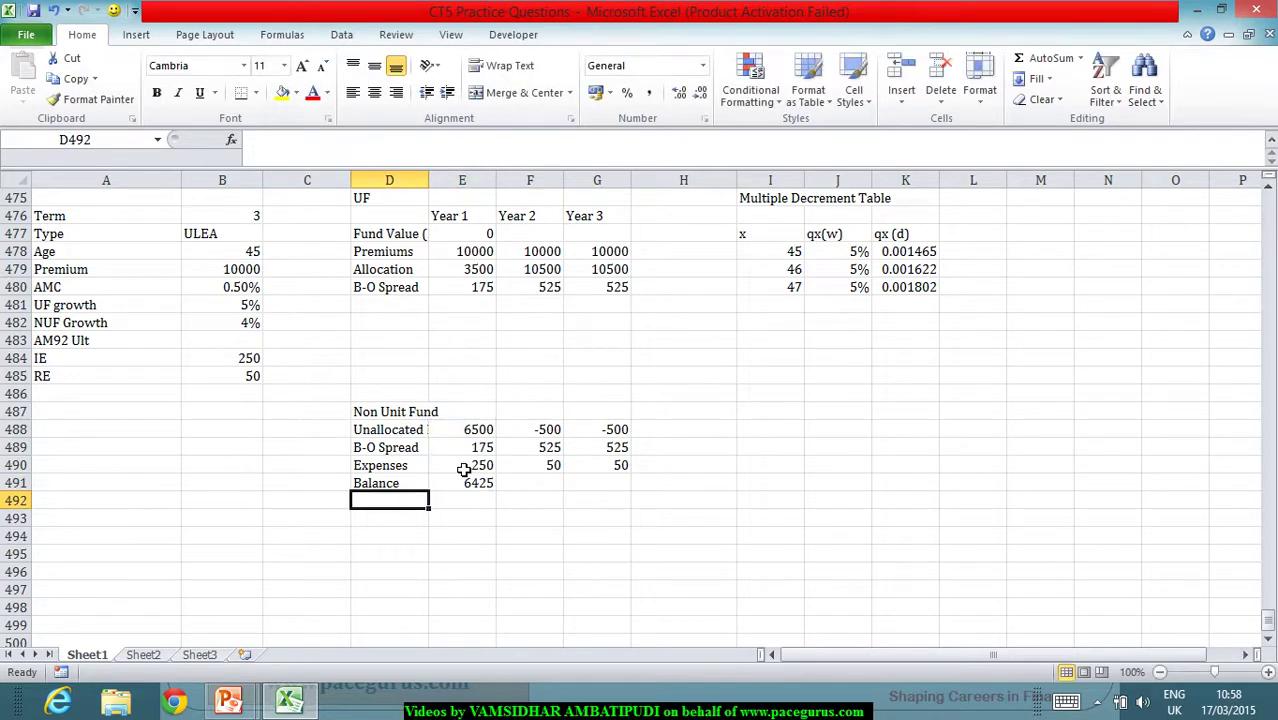
# Fill the non-unit fund's Year 1 Balance formula in row 491 across to Year 3.
pyautogui.click(473, 488)
pyautogui.moveTo(496, 492); pyautogui.dragTo(621, 485)
# Add an "Interest" row in row 492 with the formula =E491*$B$482, filled across to Year 3.
pyautogui.click(413, 505)
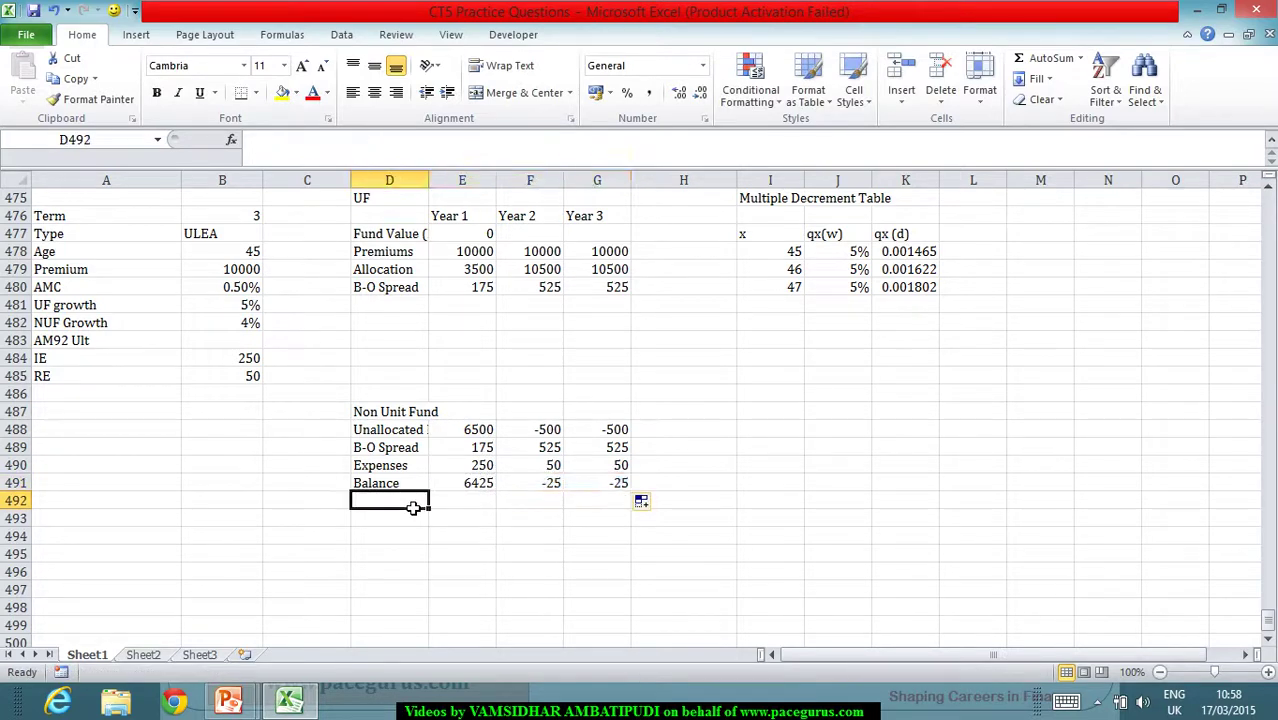
pyautogui.write('Interest')
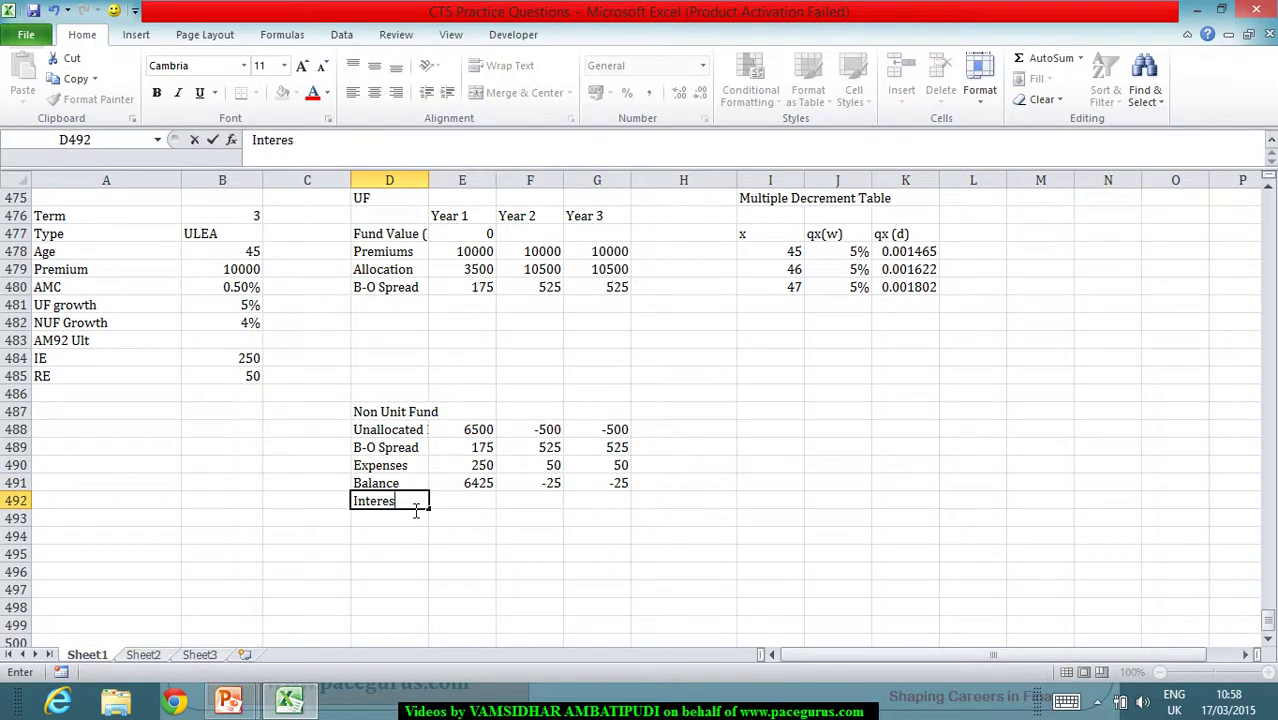
pyautogui.press('Tab')
pyautogui.write('=')
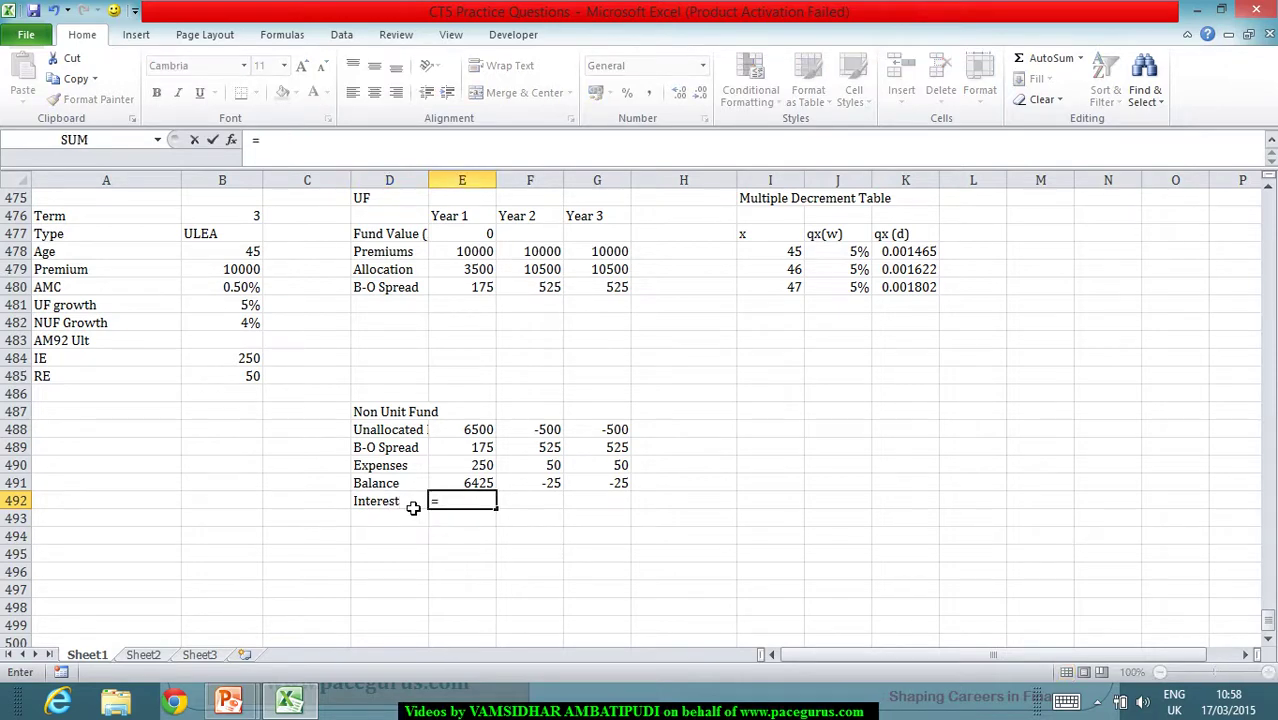
pyautogui.press('Up')
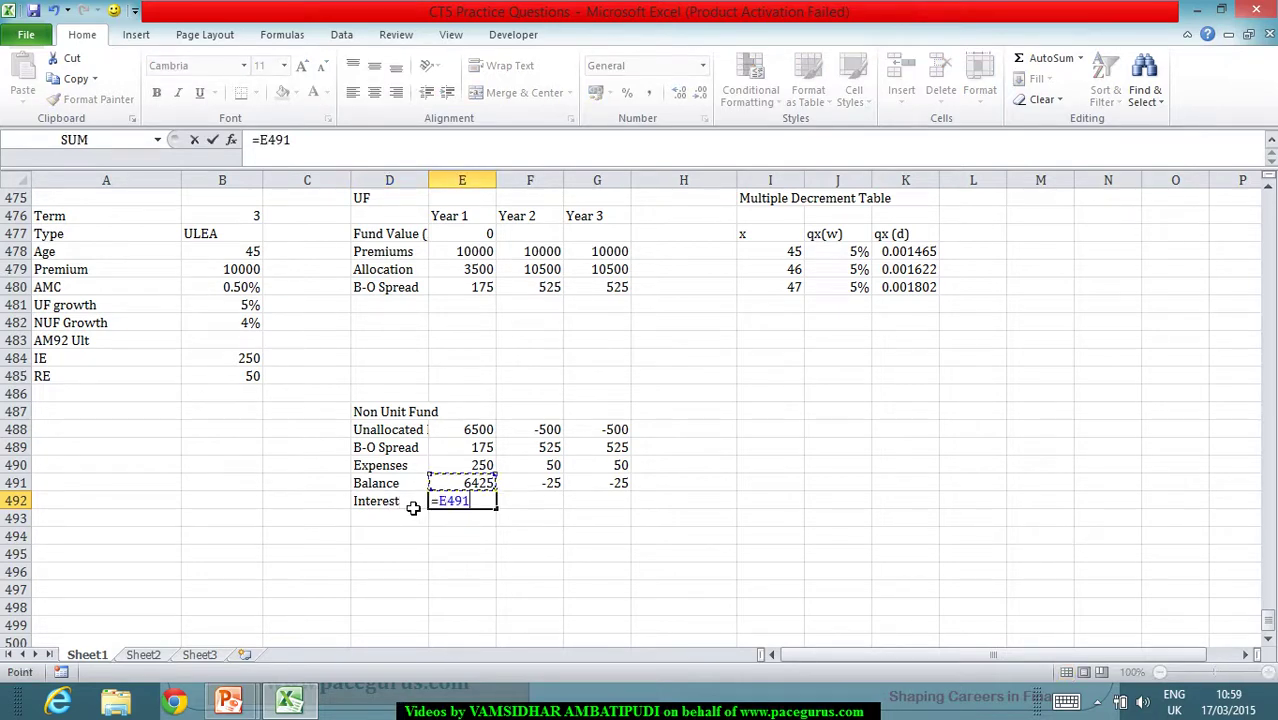
pyautogui.write('*')
pyautogui.click(245, 325)
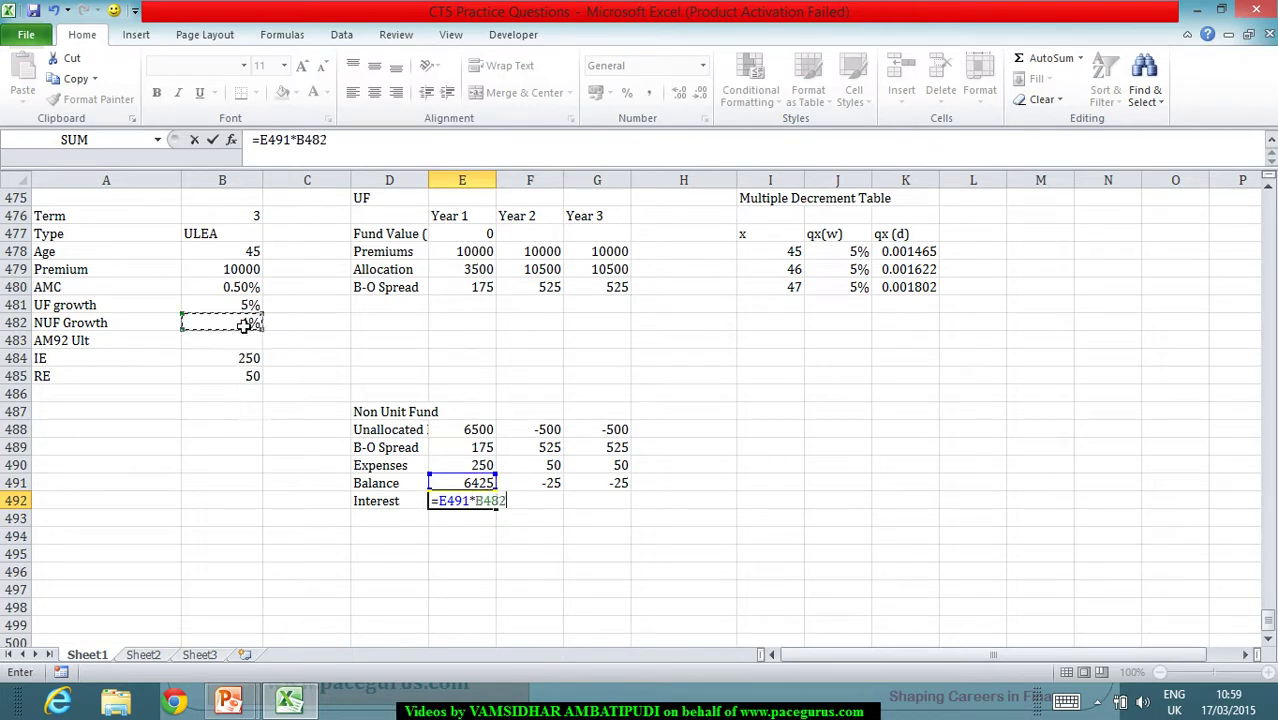
pyautogui.press('F4')
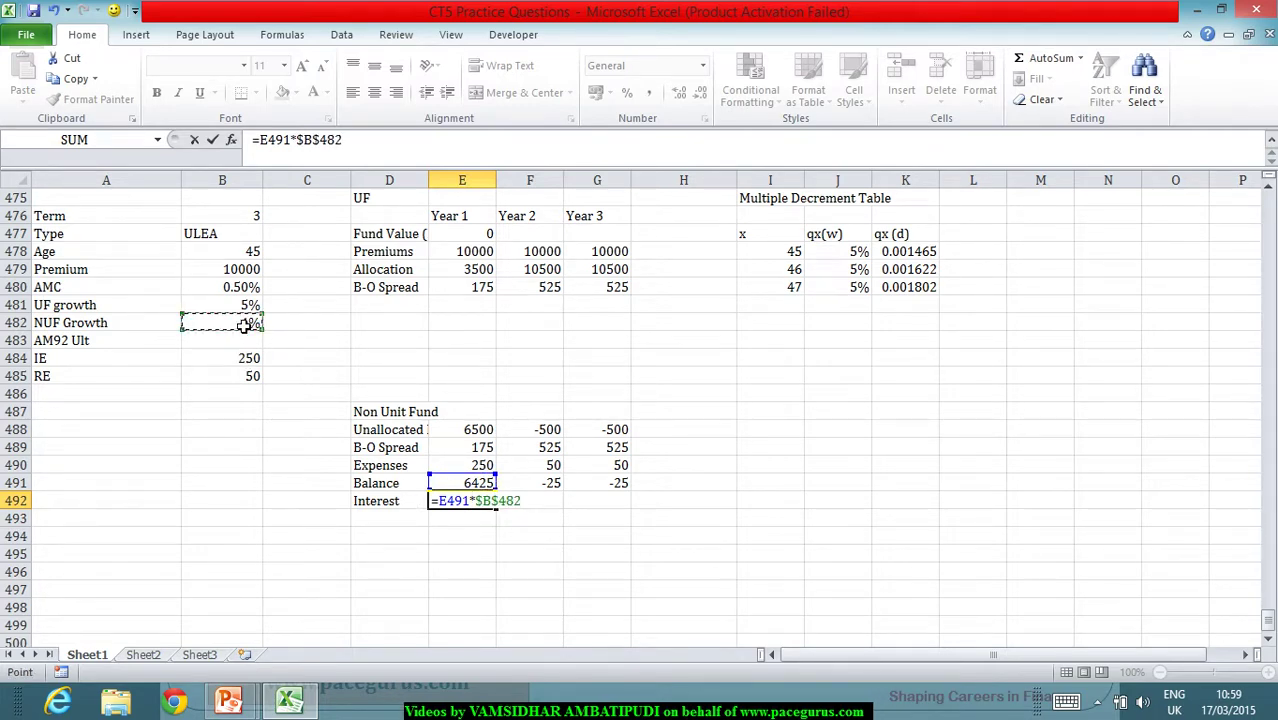
pyautogui.press('Tab')
pyautogui.click(445, 505)
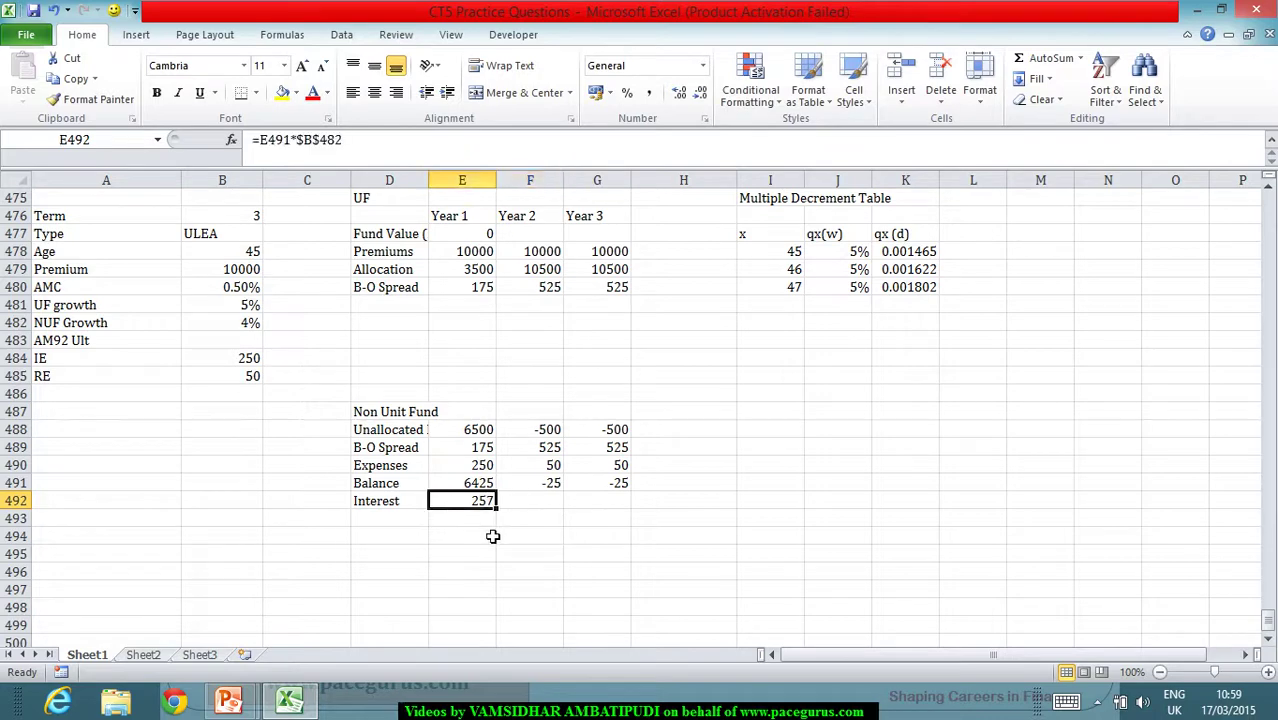
pyautogui.moveTo(500, 512); pyautogui.dragTo(640, 522)
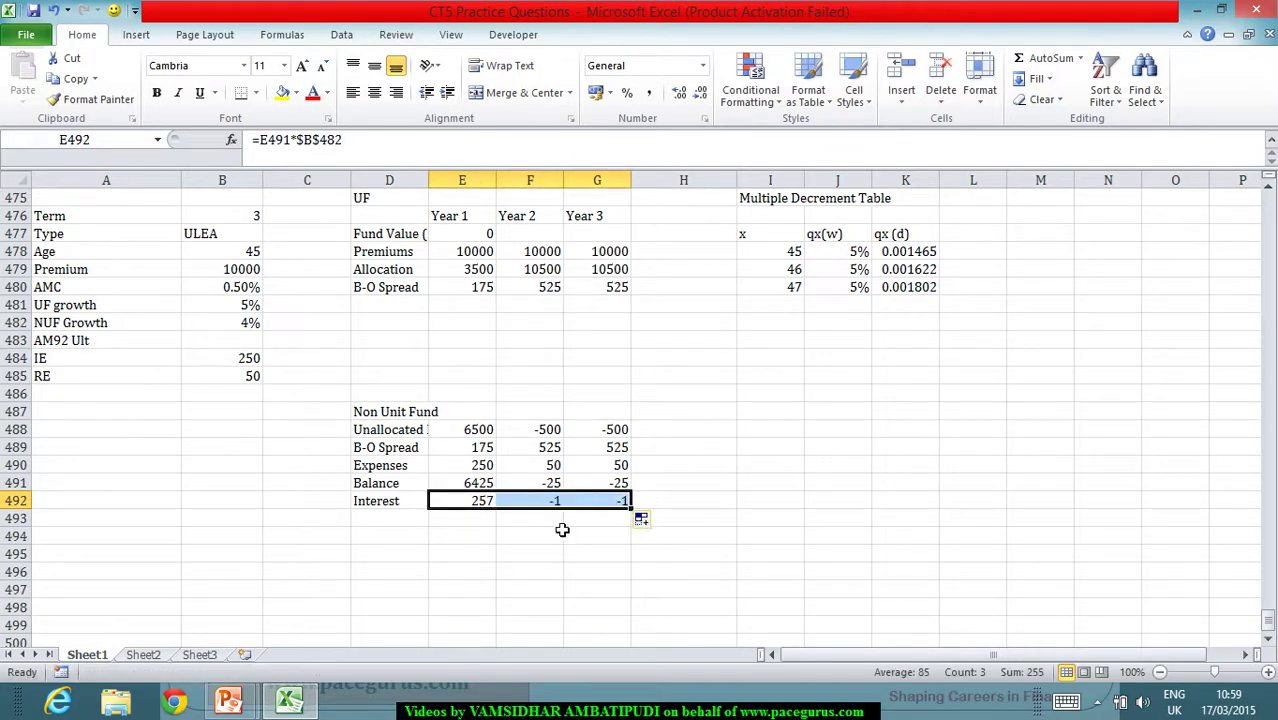
# Label row 493 of the non-unit fund "MC", leaving its Year 1 cell empty.
pyautogui.click(399, 519)
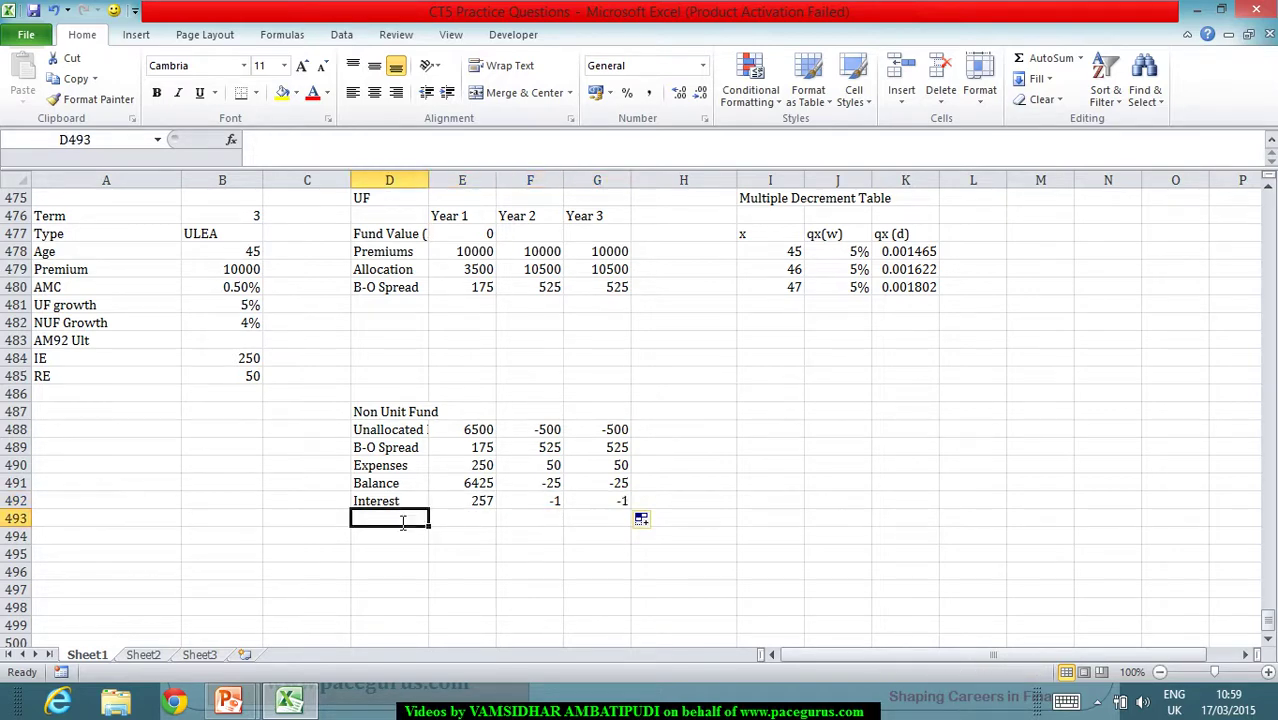
pyautogui.write('MC')
pyautogui.press('Tab')
pyautogui.write('=')
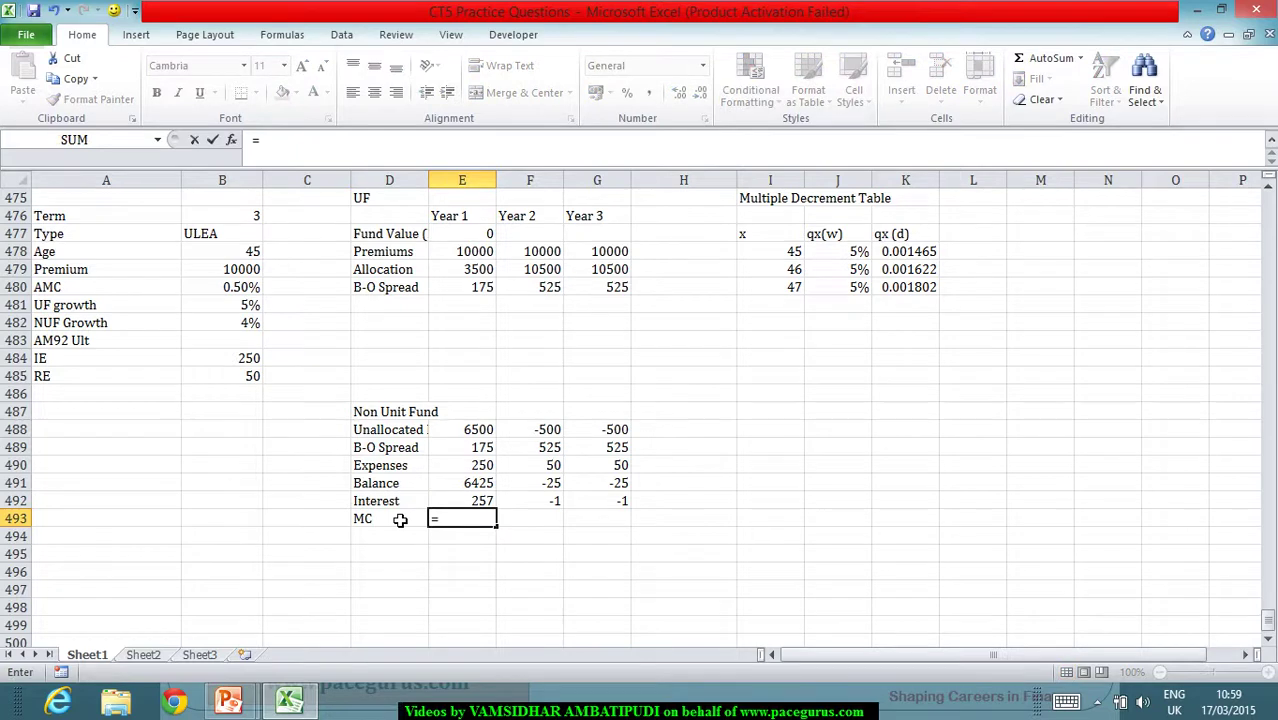
pyautogui.press('Escape')
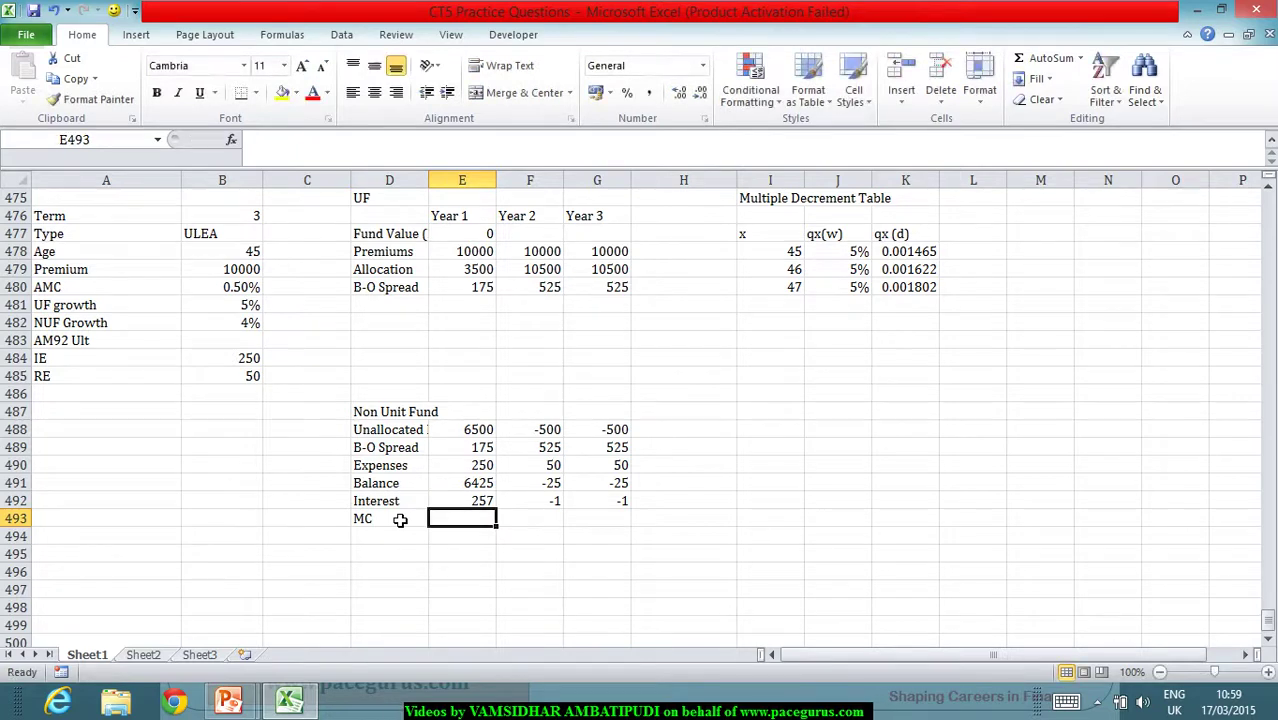
# Add a "Balance" row to the unit fund in row 481 with the formula =E479-E480, filled across to Year 3.
pyautogui.click(393, 306)
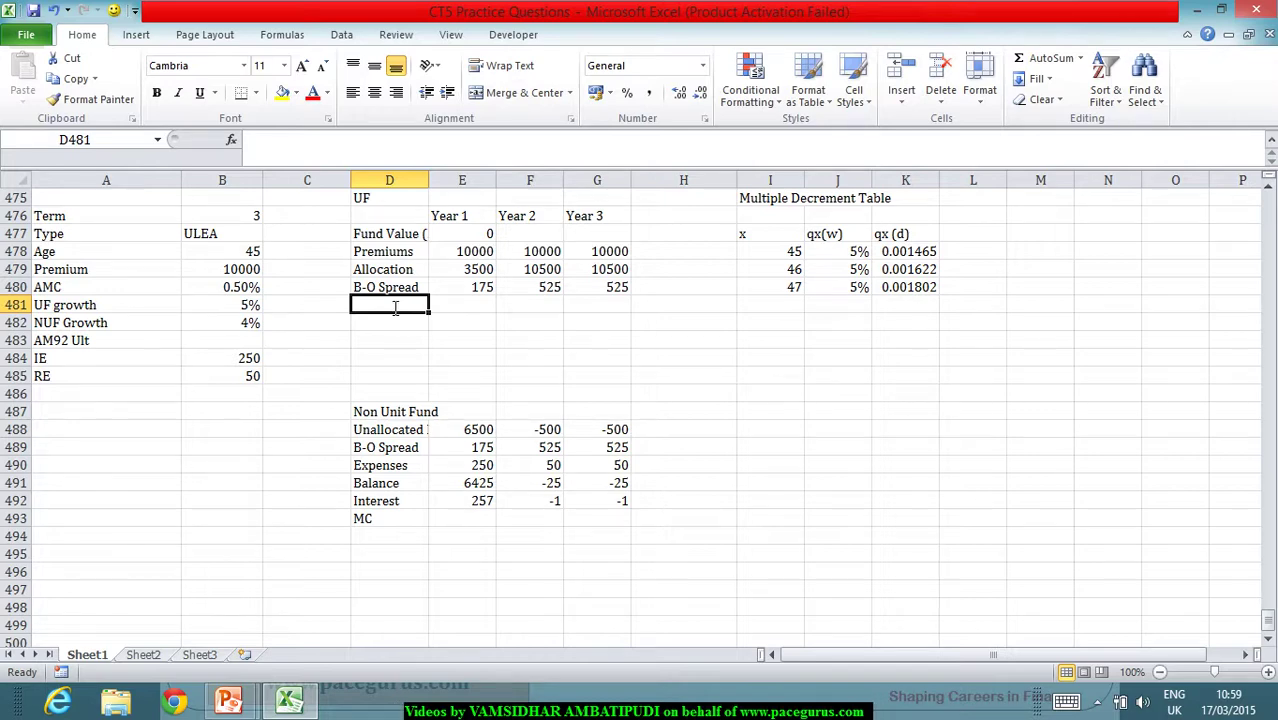
pyautogui.write('I')
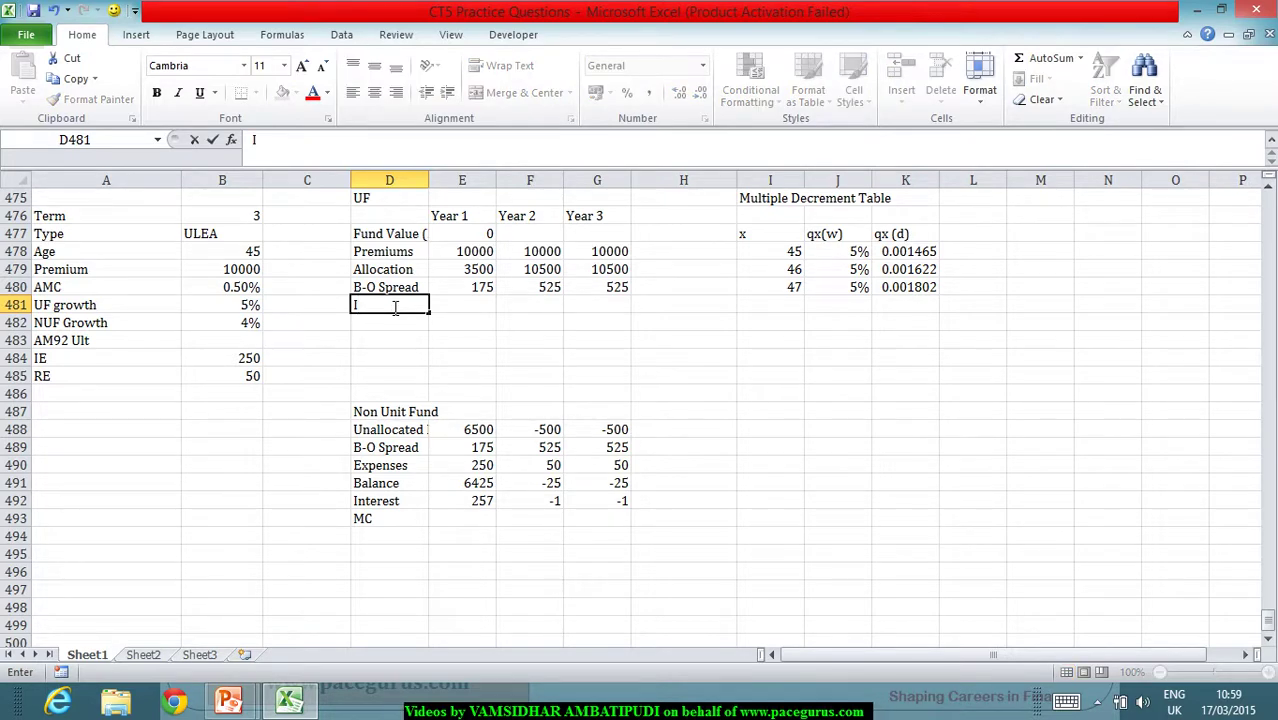
pyautogui.write('Balance')
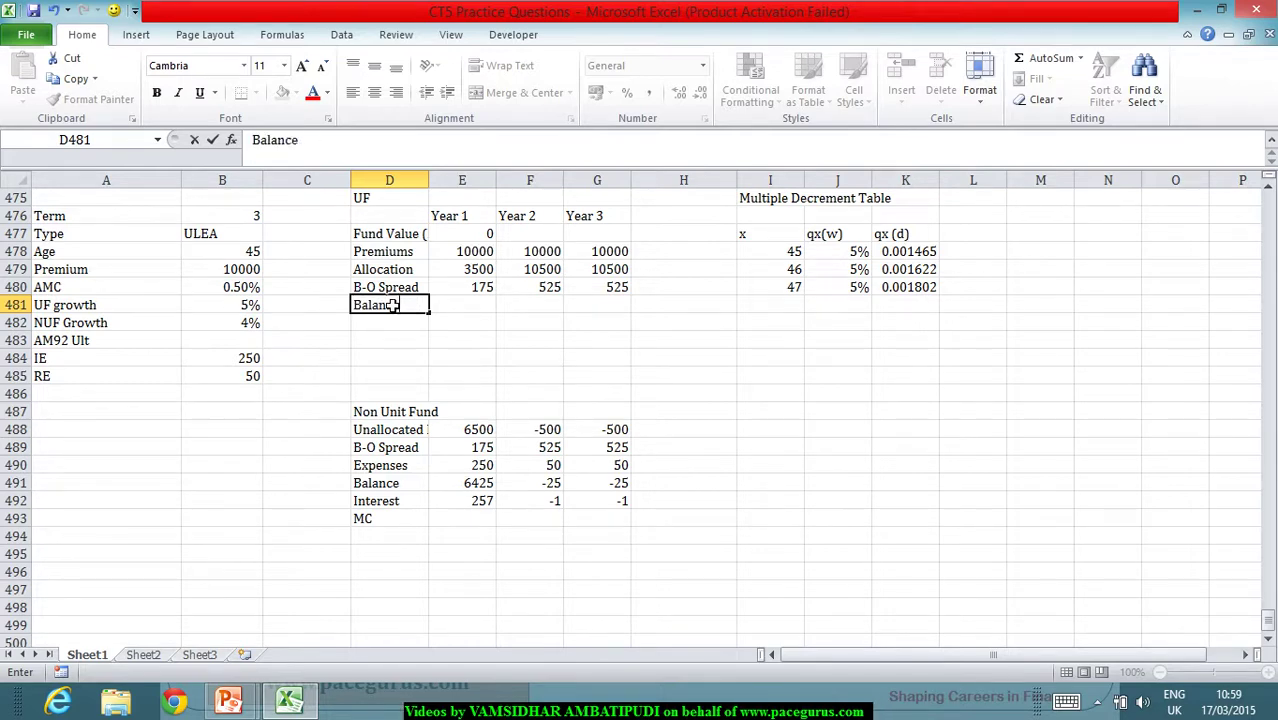
pyautogui.press('Tab')
pyautogui.write('=')
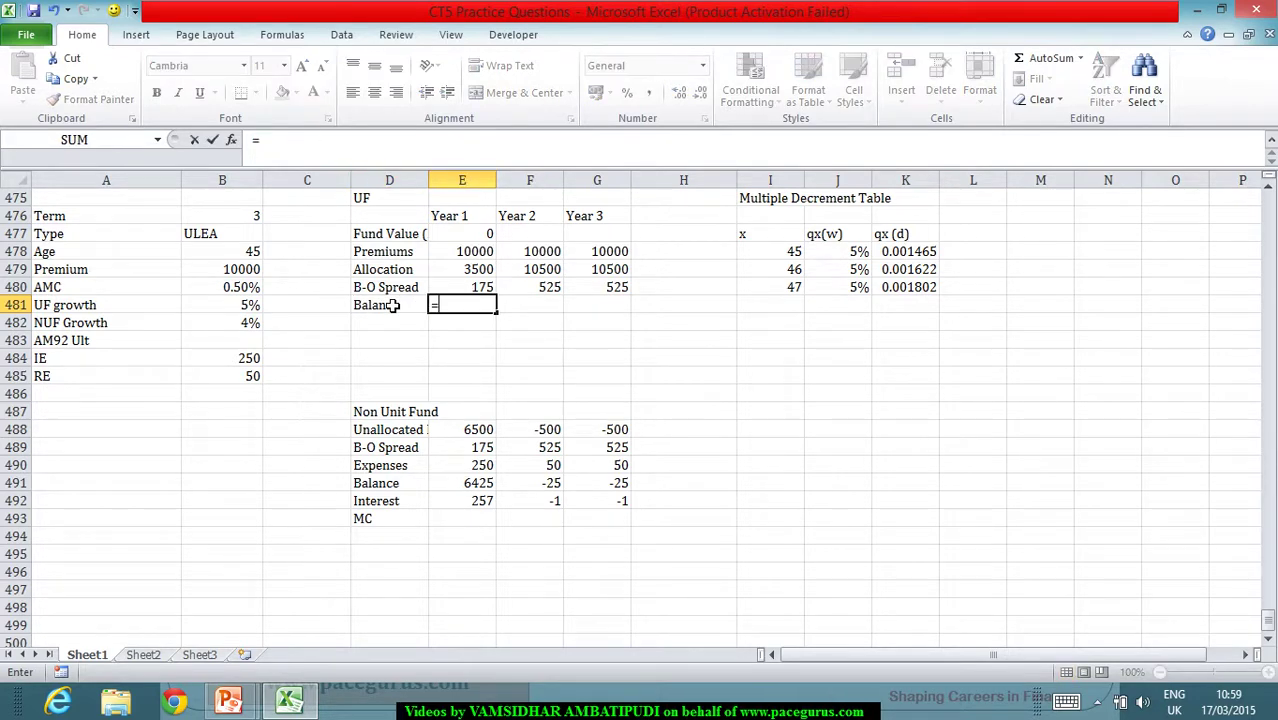
pyautogui.click(467, 270)
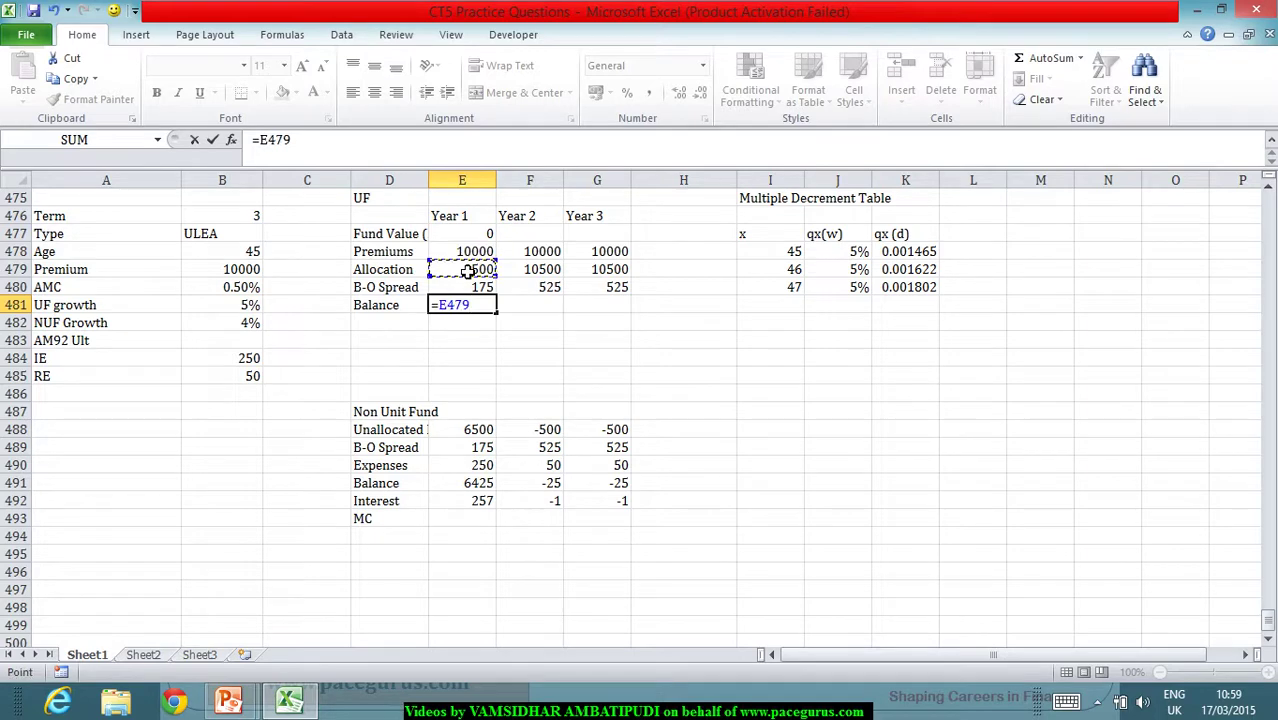
pyautogui.write('-')
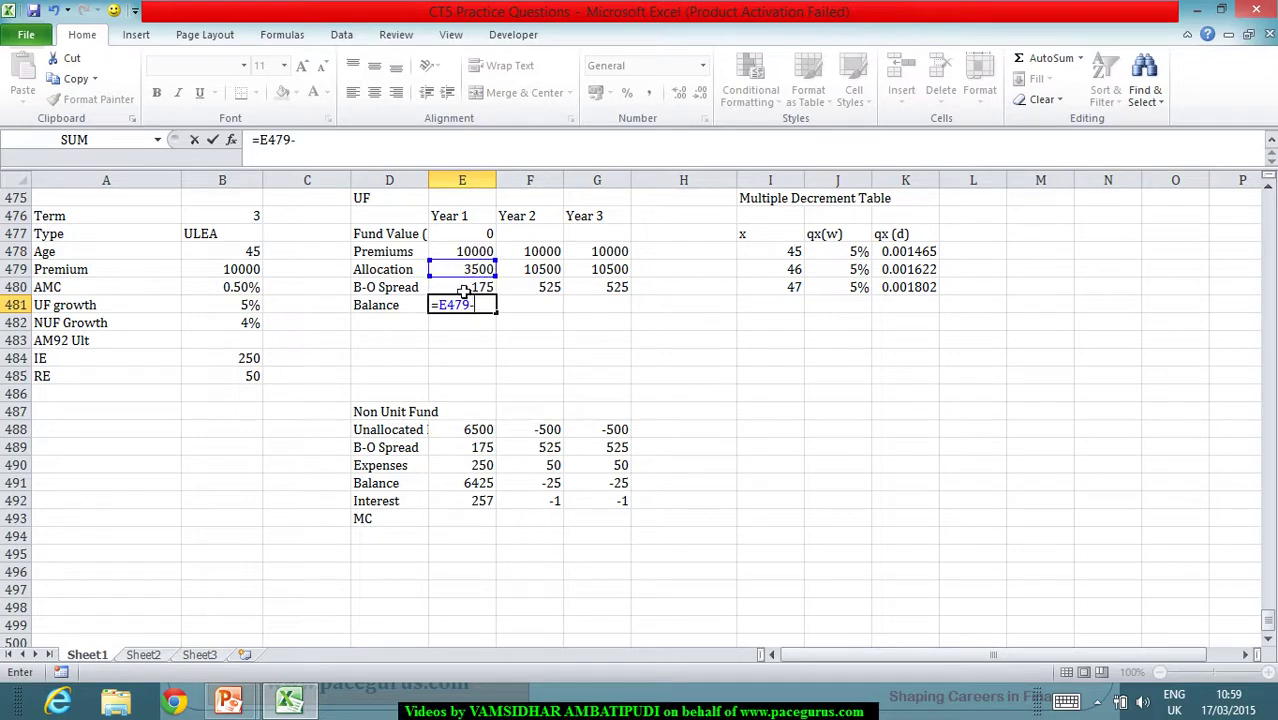
pyautogui.click(463, 290)
pyautogui.press('Return')
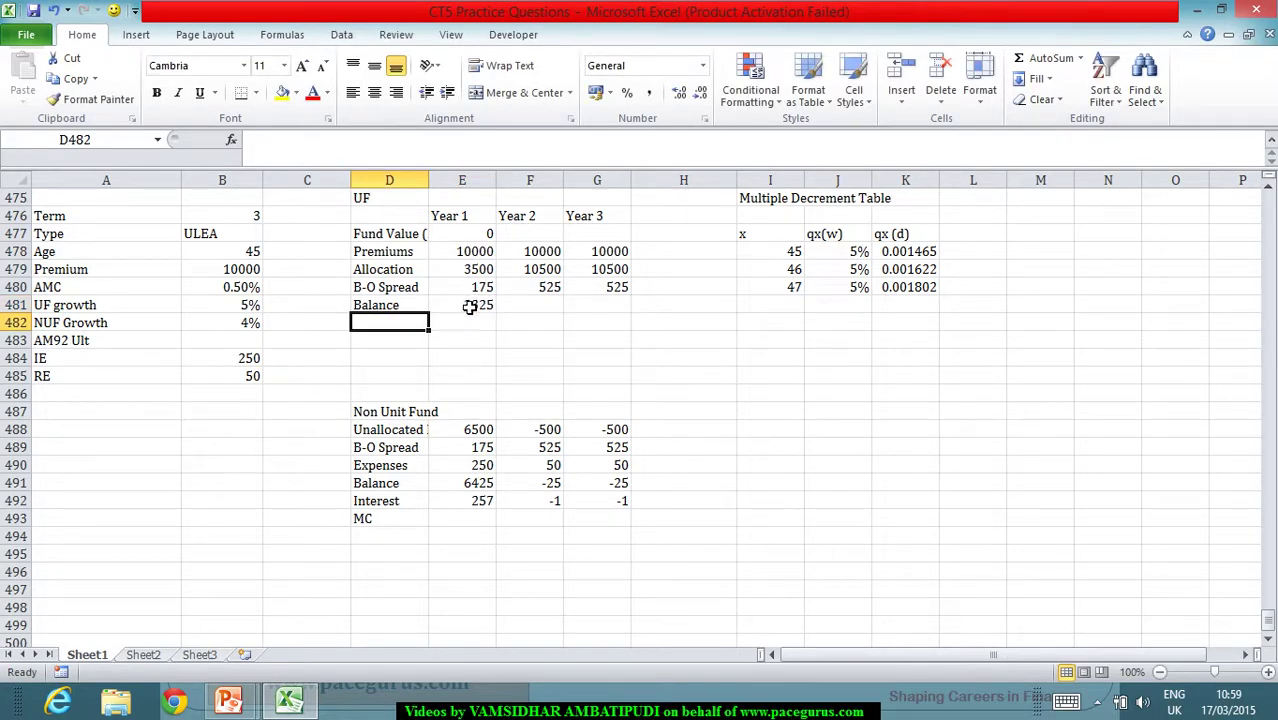
pyautogui.click(469, 305)
pyautogui.moveTo(503, 322); pyautogui.dragTo(621, 325)
# Add an "Interest" row to the unit fund in row 482 with the formula =E481*$B$481, filled across to Year 3.
pyautogui.click(408, 323)
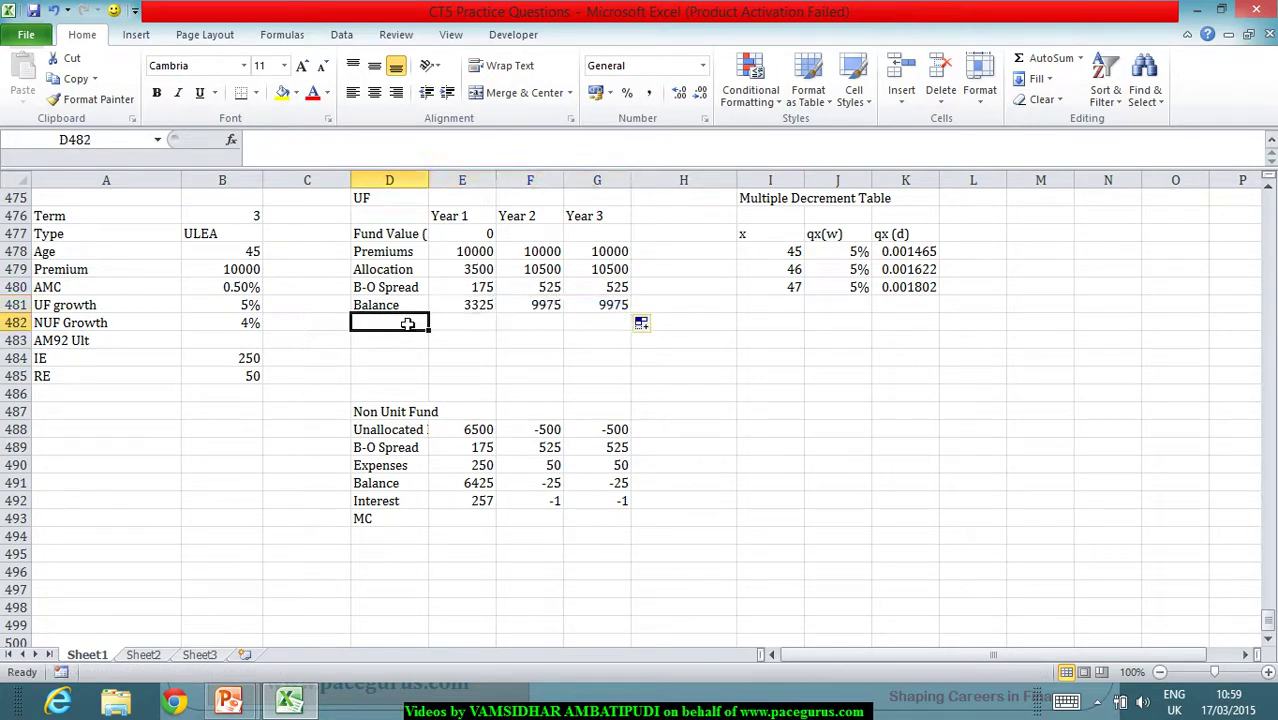
pyautogui.write('Interest')
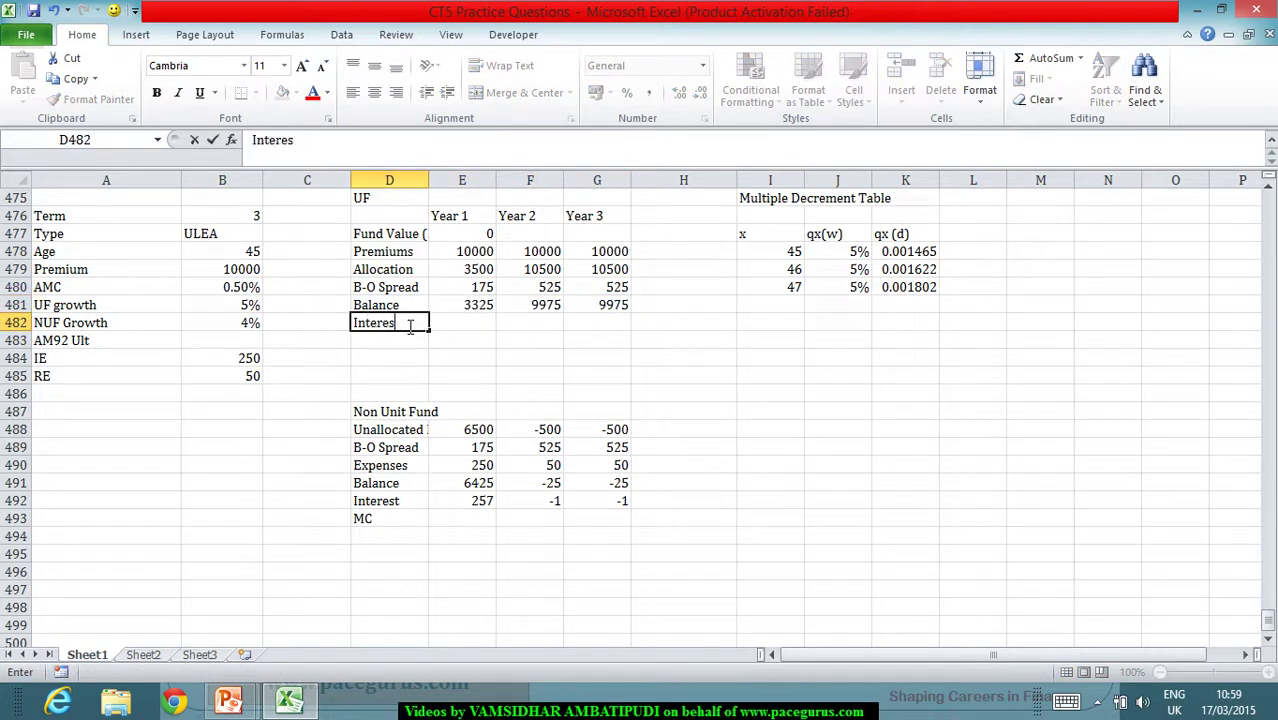
pyautogui.press('Tab')
pyautogui.write('=')
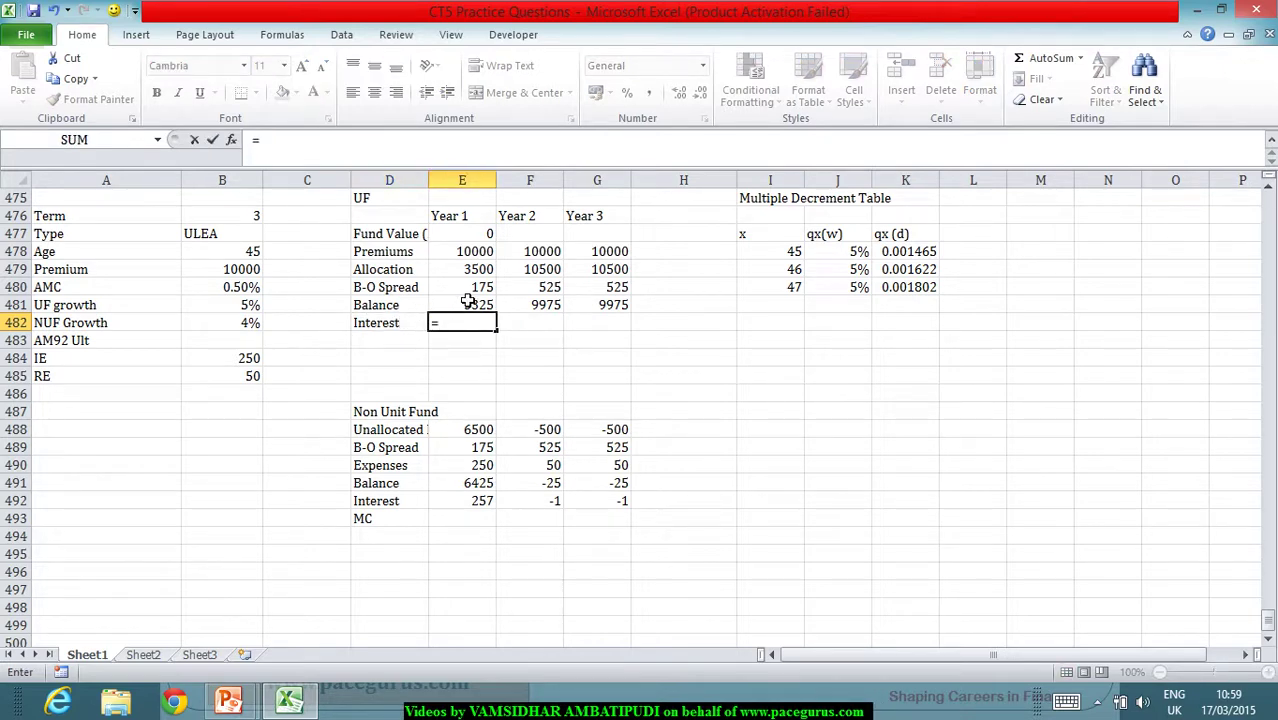
pyautogui.click(453, 310)
pyautogui.write('*')
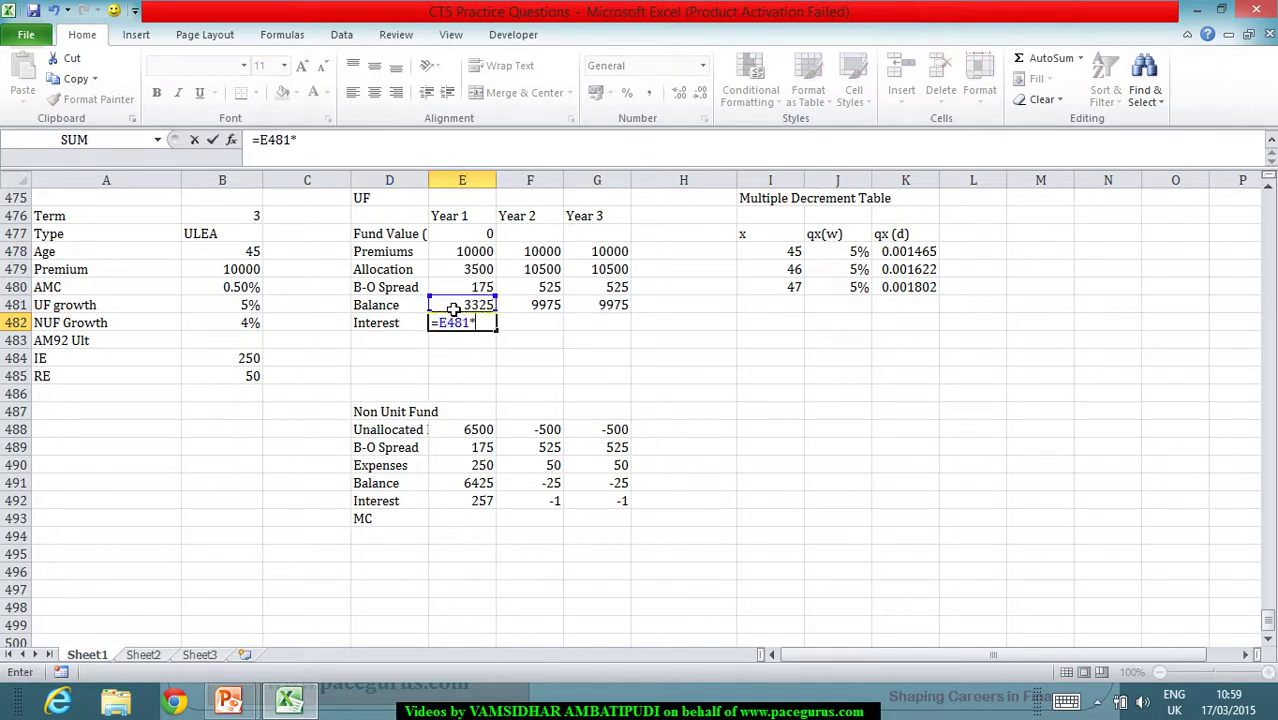
pyautogui.click(243, 309)
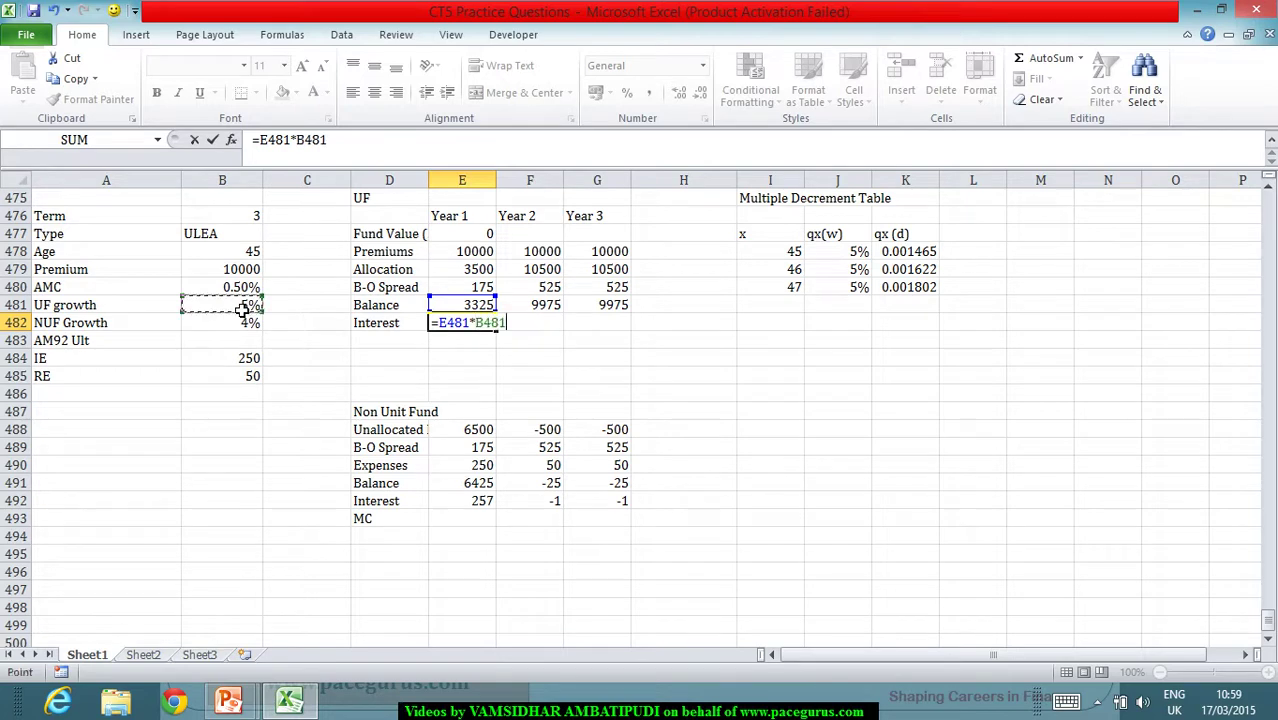
pyautogui.press('Tab')
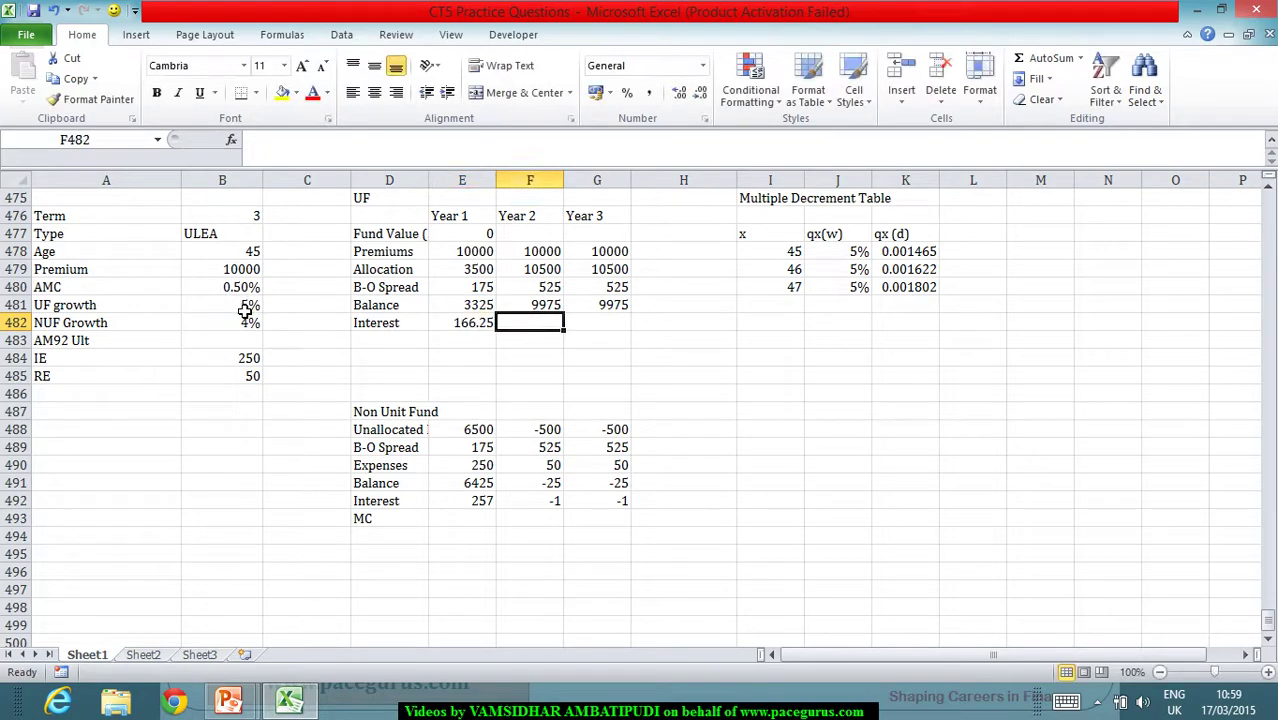
pyautogui.click(443, 330)
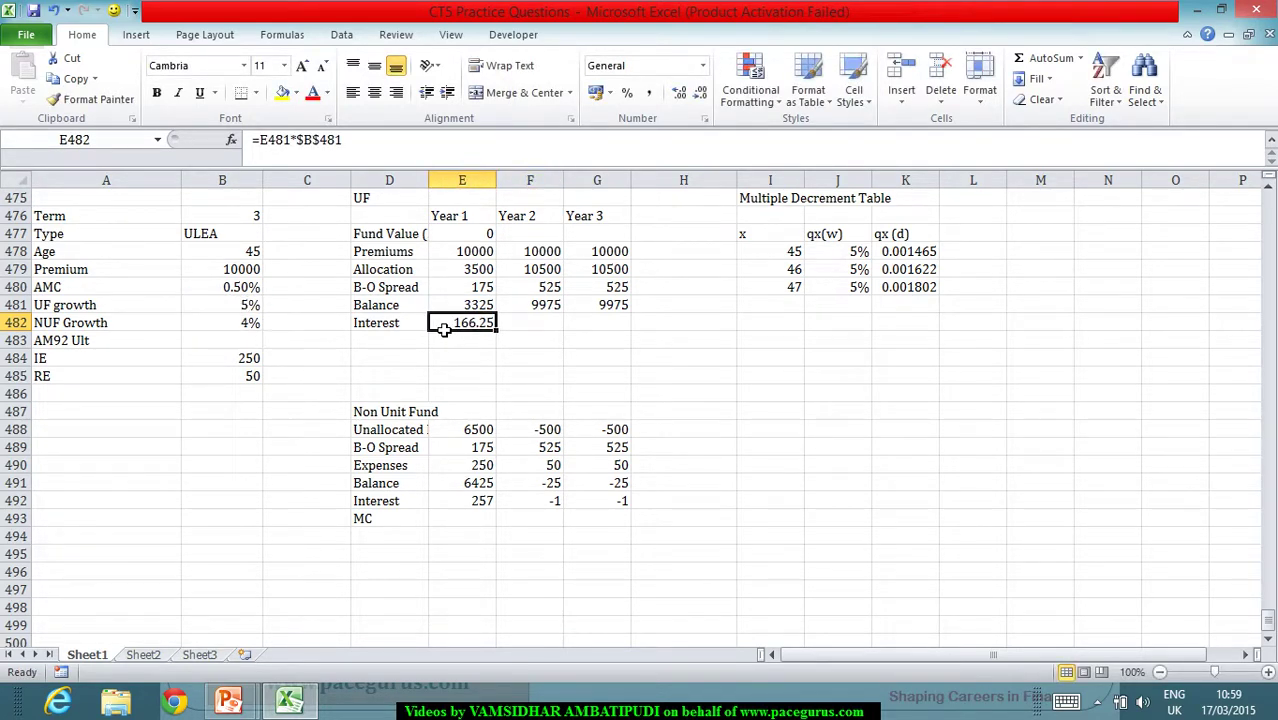
pyautogui.moveTo(497, 332); pyautogui.dragTo(621, 325)
# Label row 483 of the unit fund "FV before MC".
pyautogui.click(407, 343)
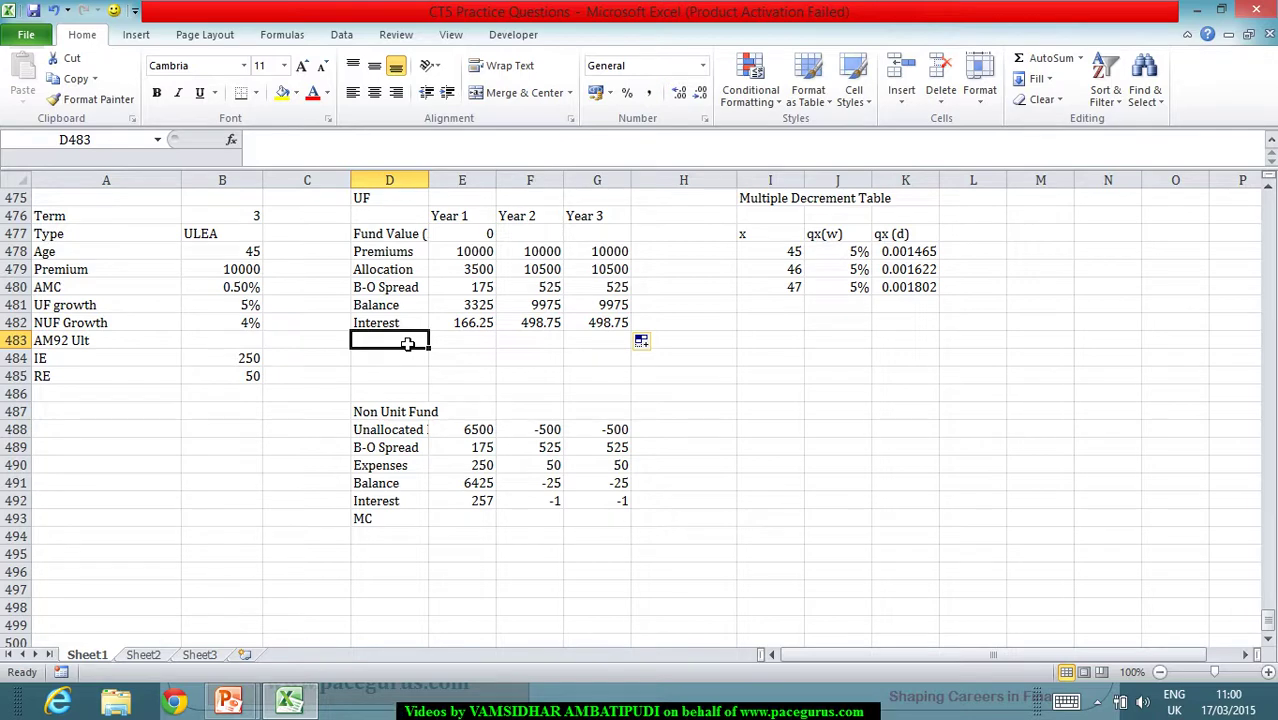
pyautogui.write('V')
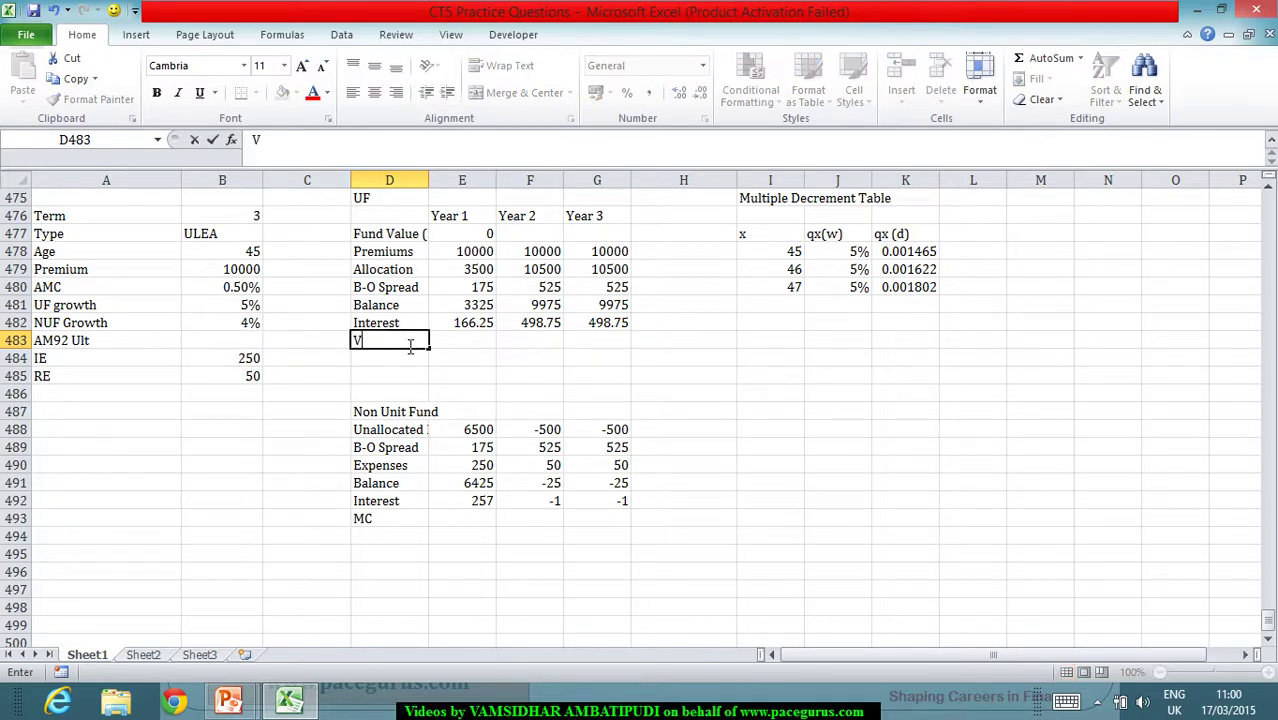
pyautogui.write('alu')
pyautogui.press('BackSpace')
pyautogui.press('BackSpace')
pyautogui.press('BackSpace')
pyautogui.press('BackSpace')
pyautogui.write('FV before MC')
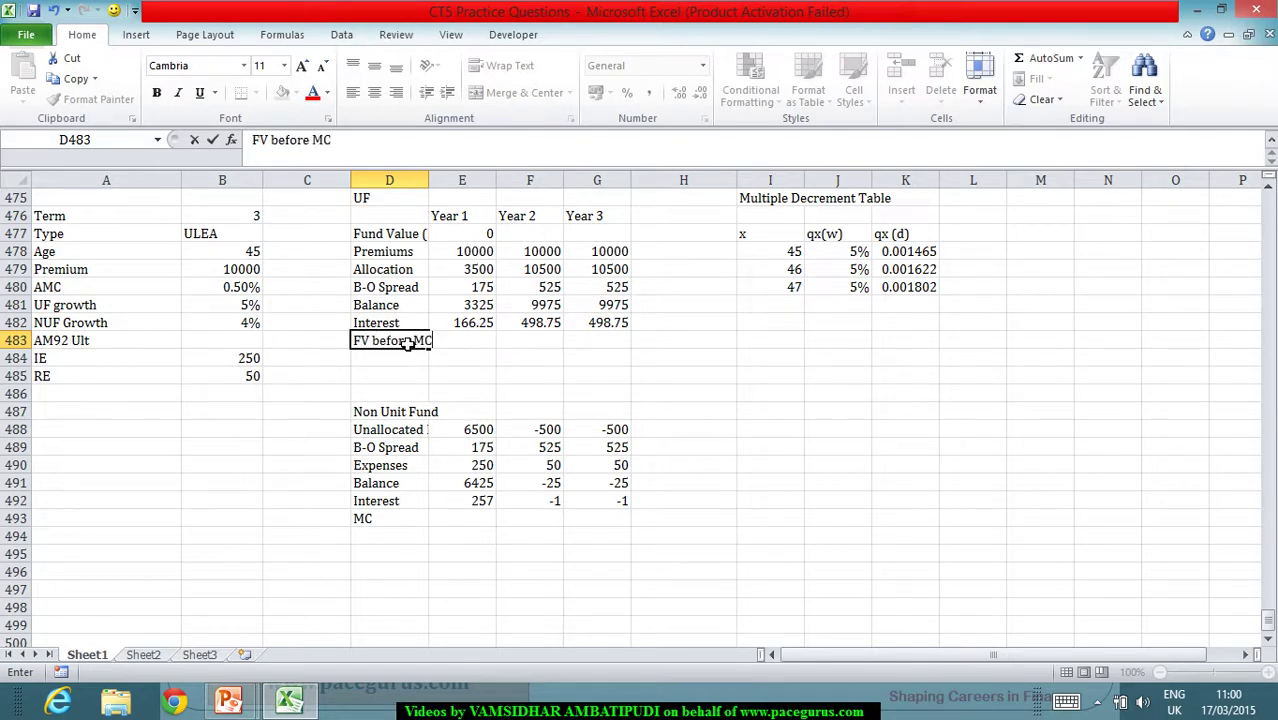
# Calculate the Year 1 fund value before management charge in E483 as balance plus interest, =E481+E482.
pyautogui.press('Tab')
pyautogui.write('=')
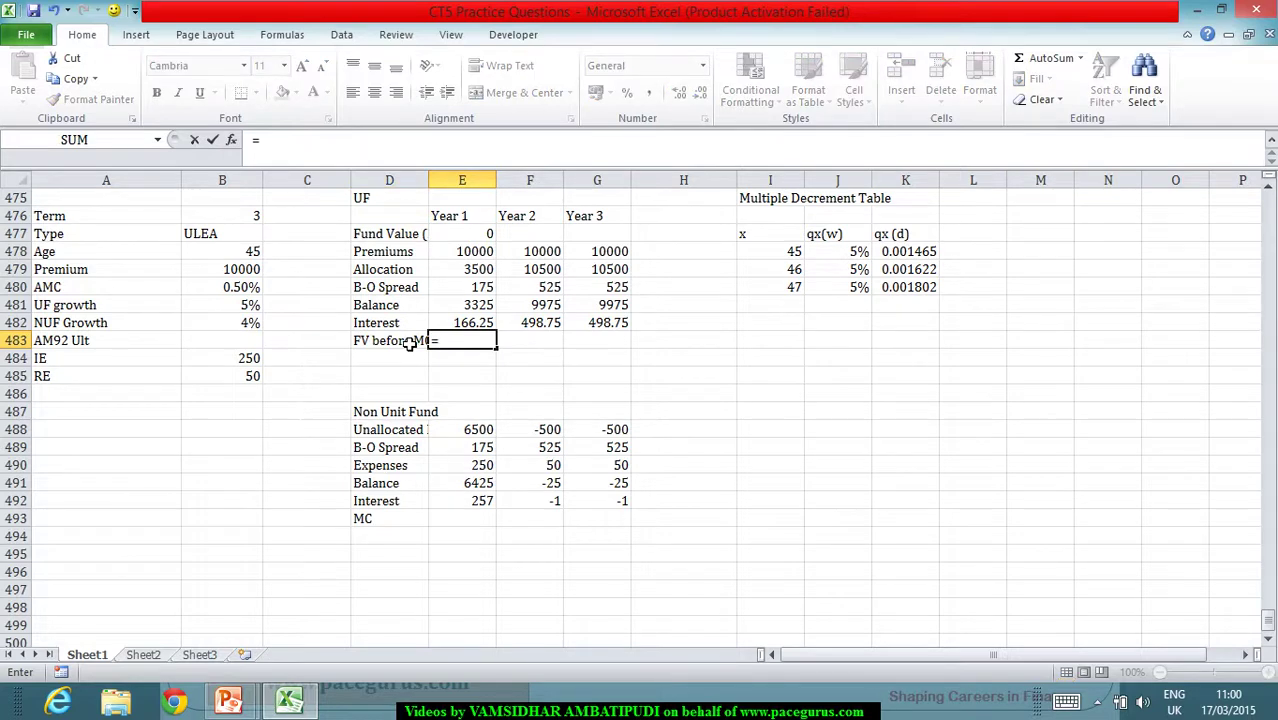
pyautogui.click(468, 309)
pyautogui.write('+')
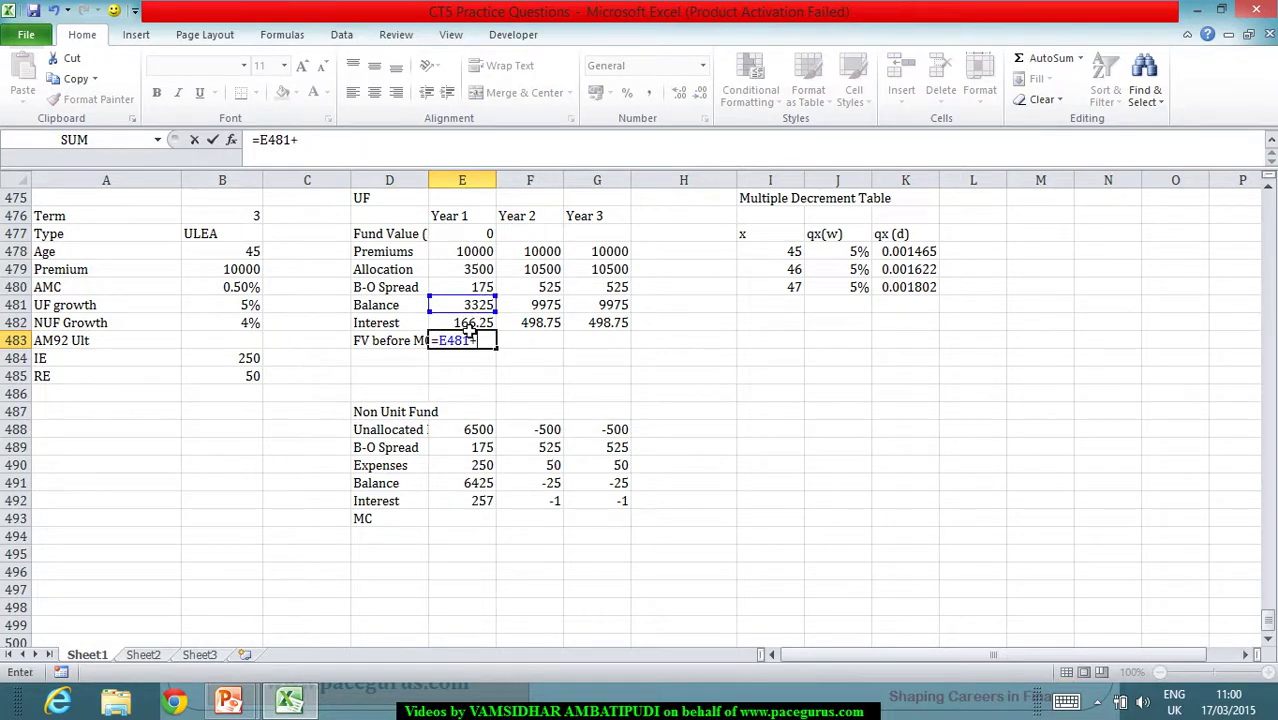
pyautogui.click(470, 322)
pyautogui.press('Tab')
# Extend the formula in E483 with the opening fund value so it reads =E481+E482+E477.
pyautogui.click(469, 341)
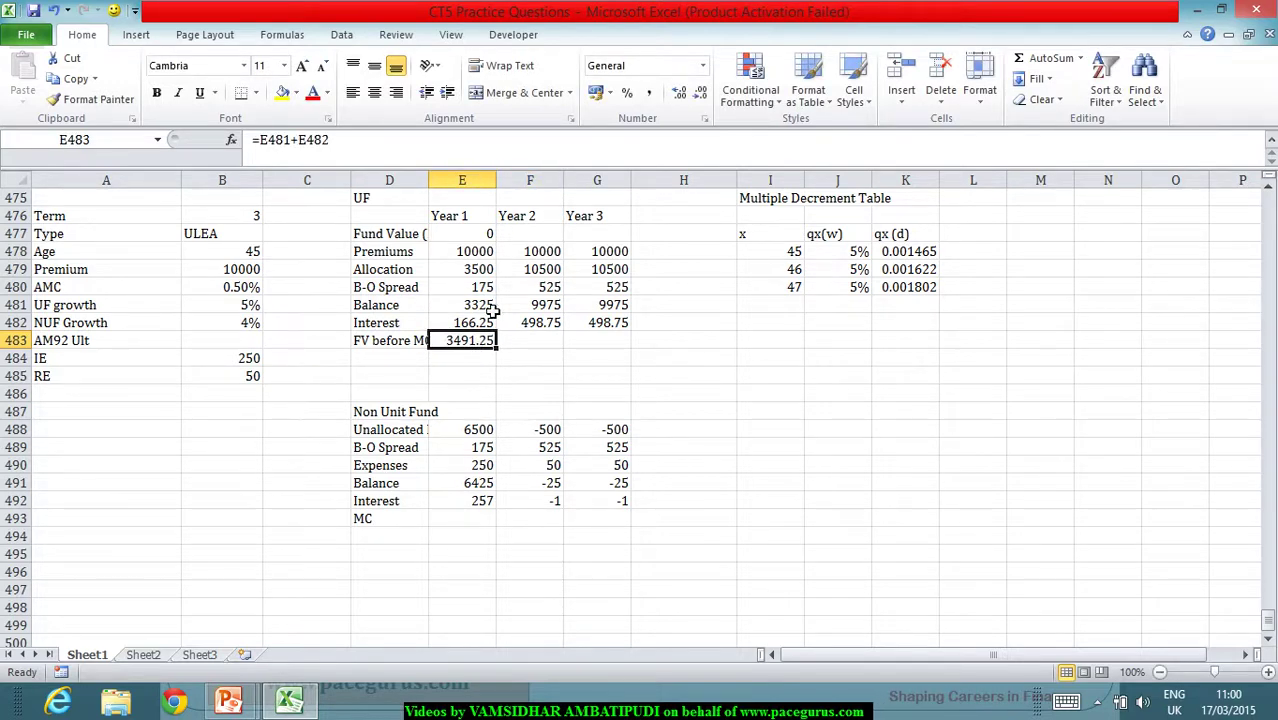
pyautogui.click(407, 152)
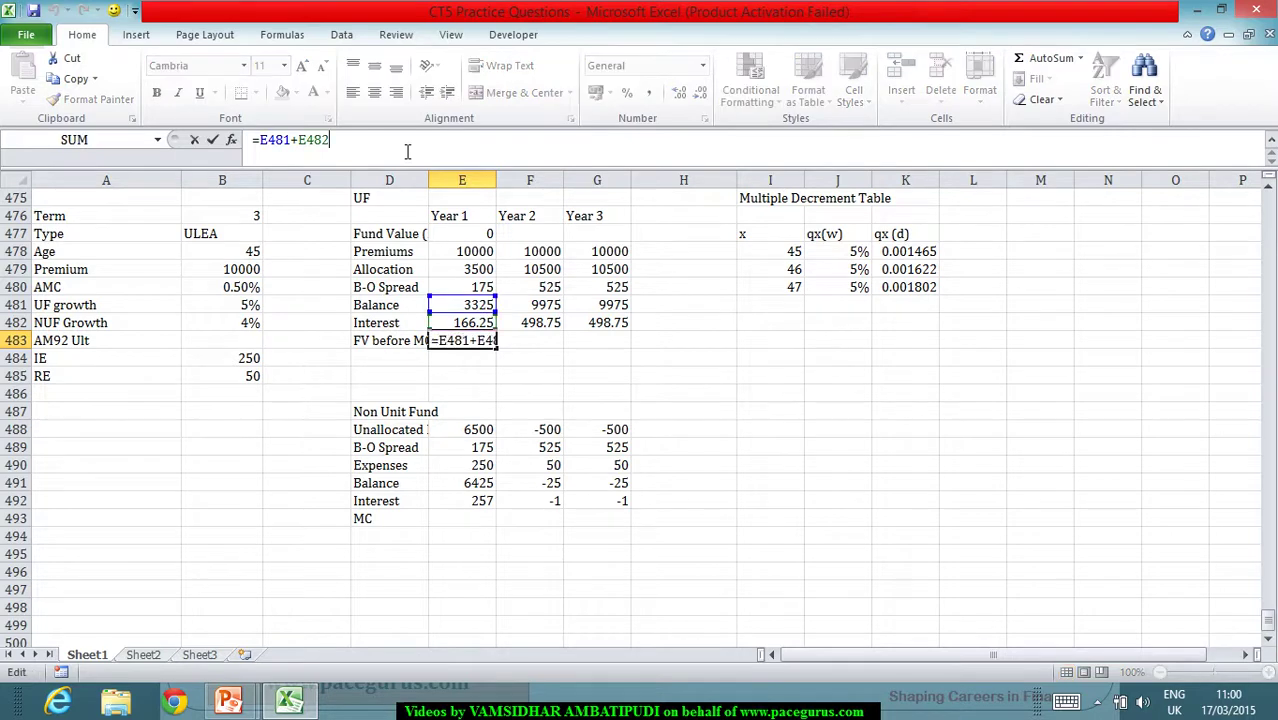
pyautogui.write('+')
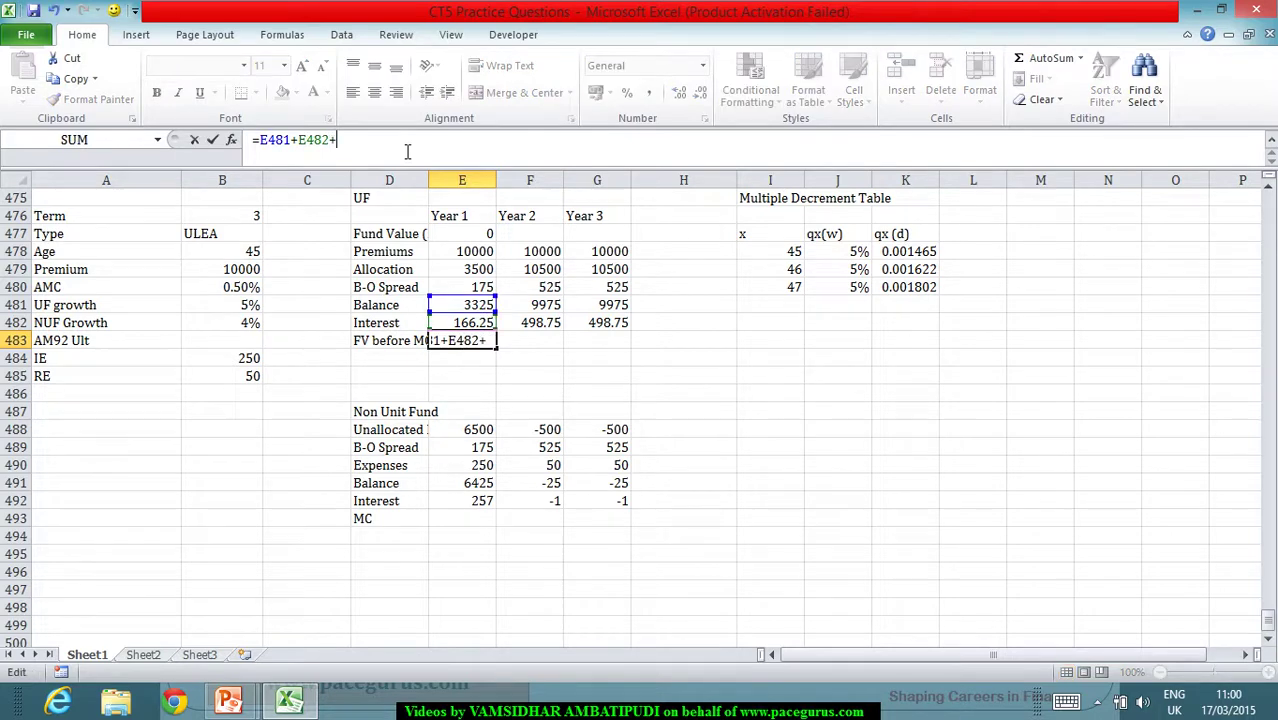
pyautogui.click(485, 236)
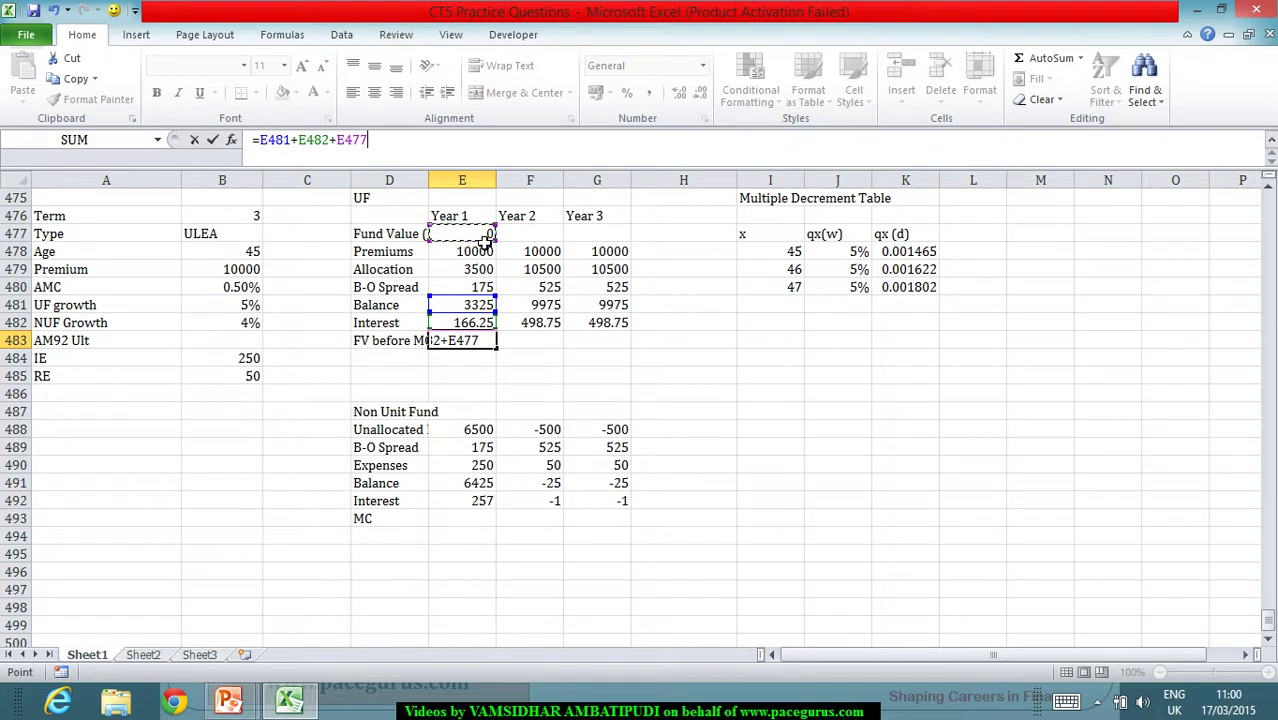
pyautogui.press('Return')
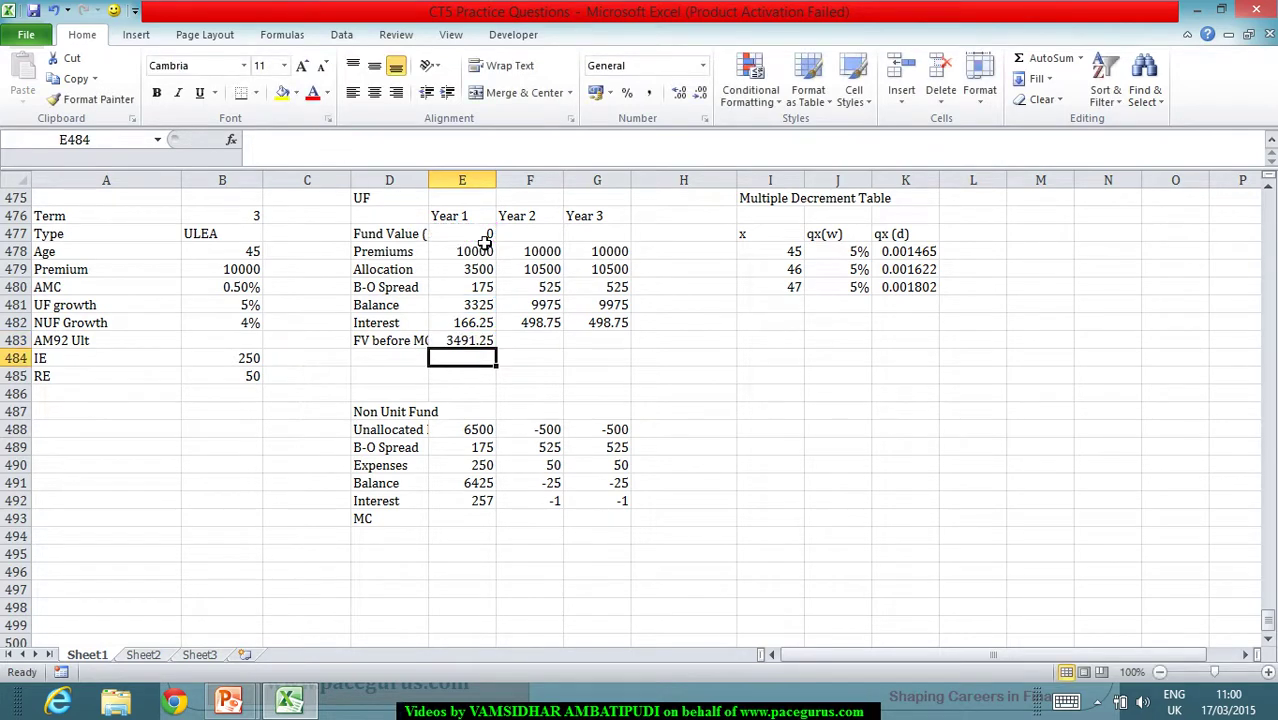
# Fill the Year 1 "FV before MC" formula across to Year 3 and label the row below it "MC" in D484.
pyautogui.click(494, 345)
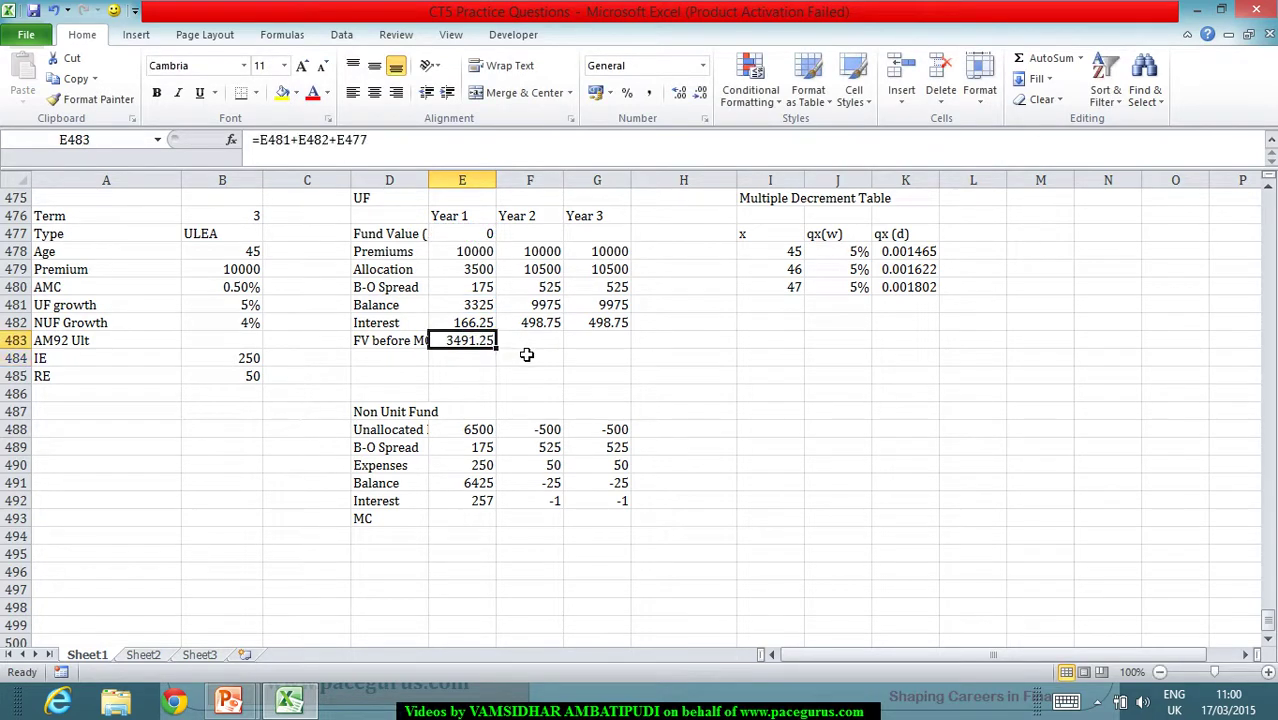
pyautogui.moveTo(508, 356); pyautogui.dragTo(619, 380)
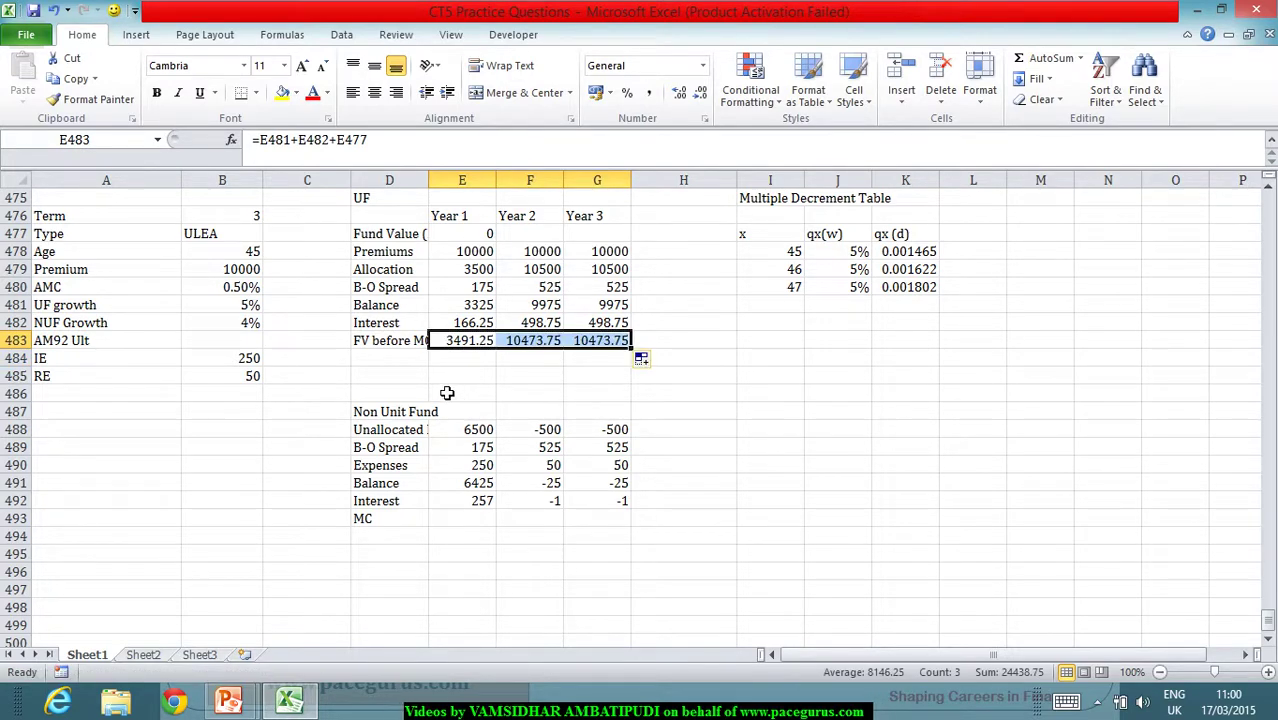
pyautogui.click(406, 363)
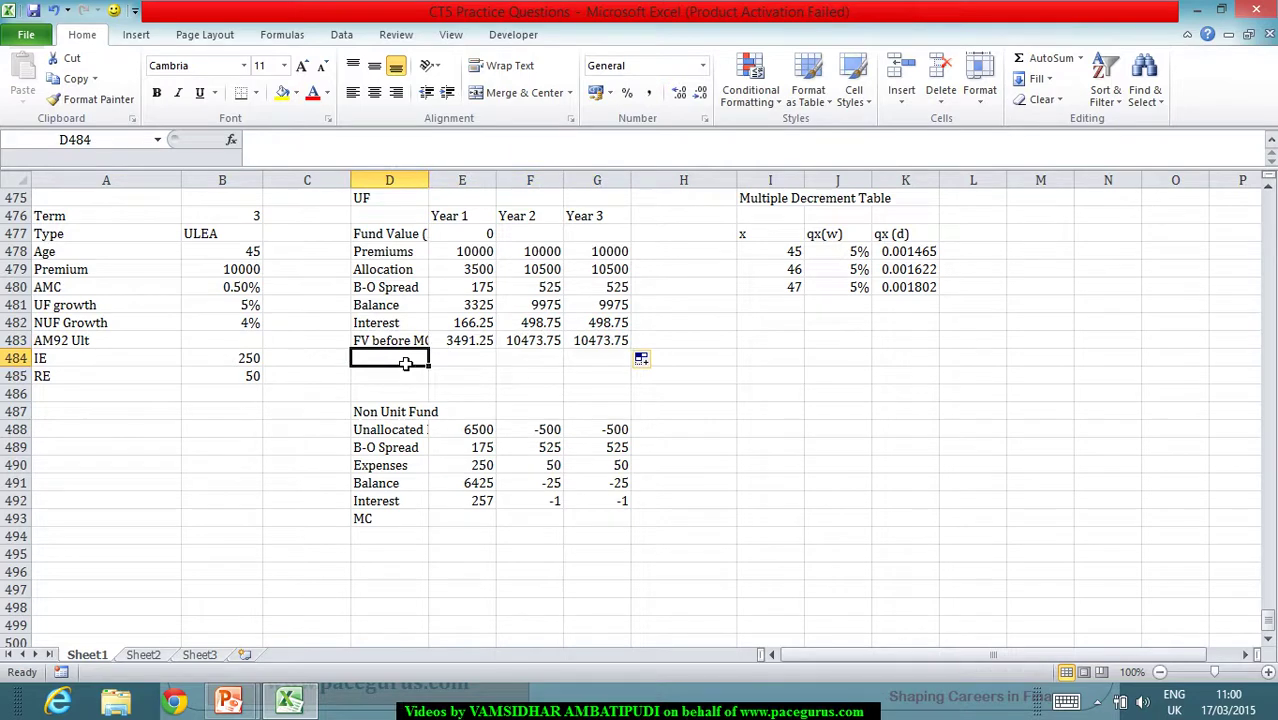
pyautogui.write('MC')
# Calculate the unit fund management charge in E484 as =$B$480*E483 and fill it across to Year 3.
pyautogui.press('Tab')
pyautogui.write('=')
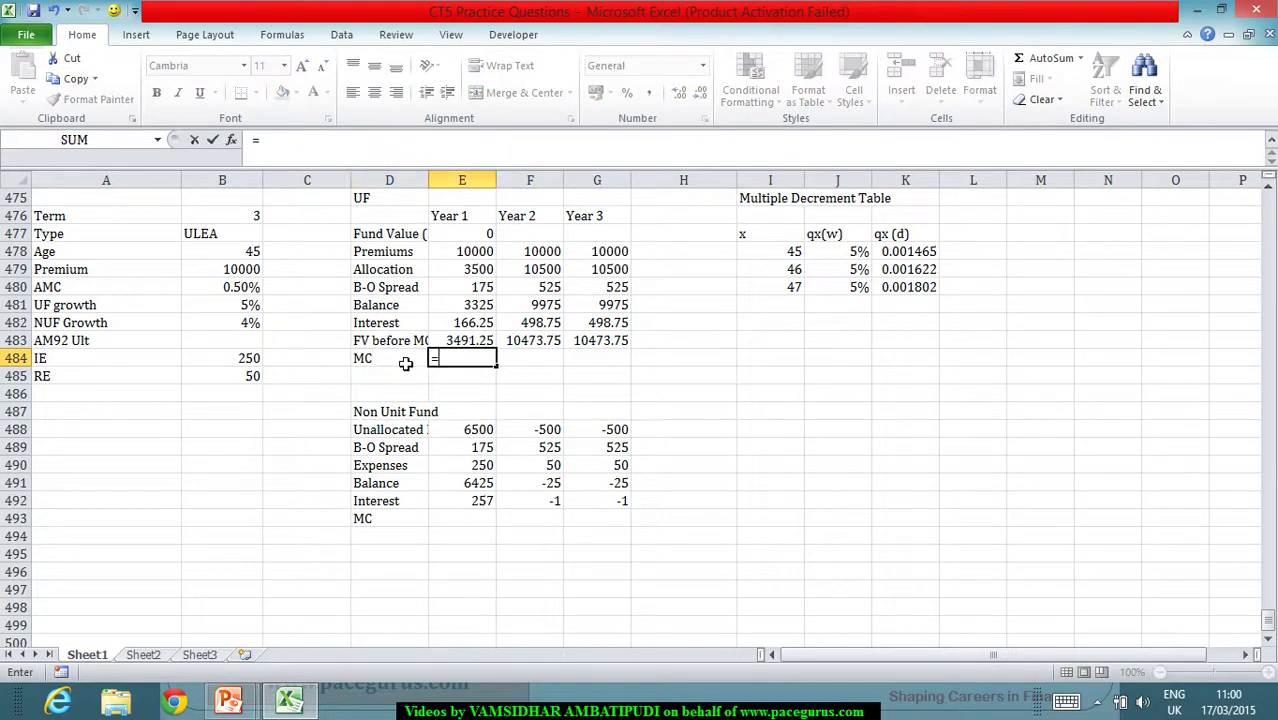
pyautogui.click(250, 288)
pyautogui.press('F4')
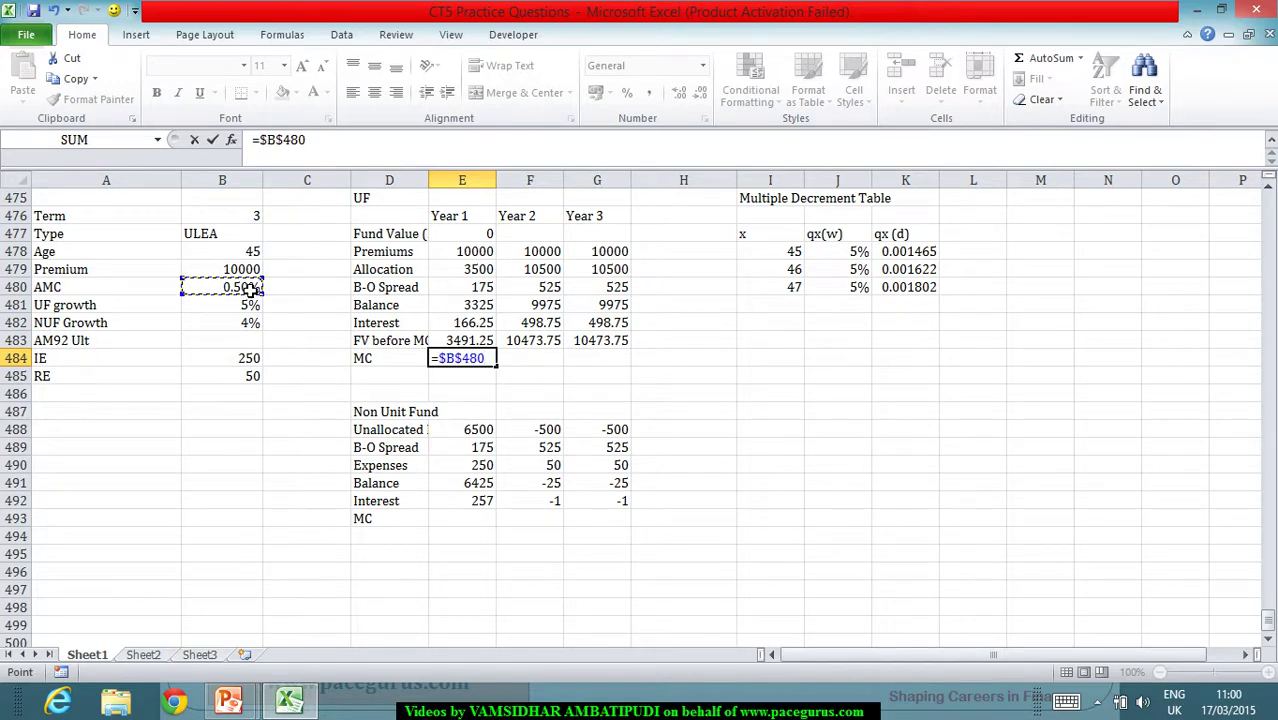
pyautogui.write('*')
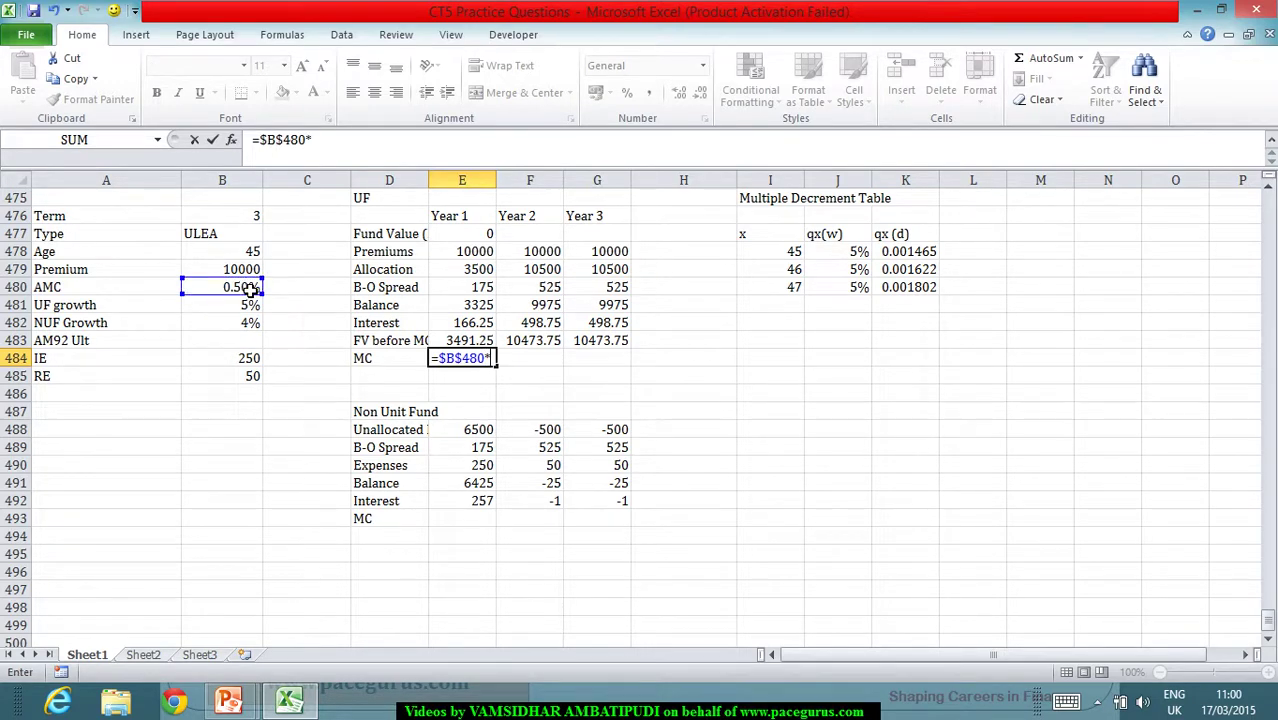
pyautogui.click(476, 345)
pyautogui.press('Tab')
pyautogui.click(472, 360)
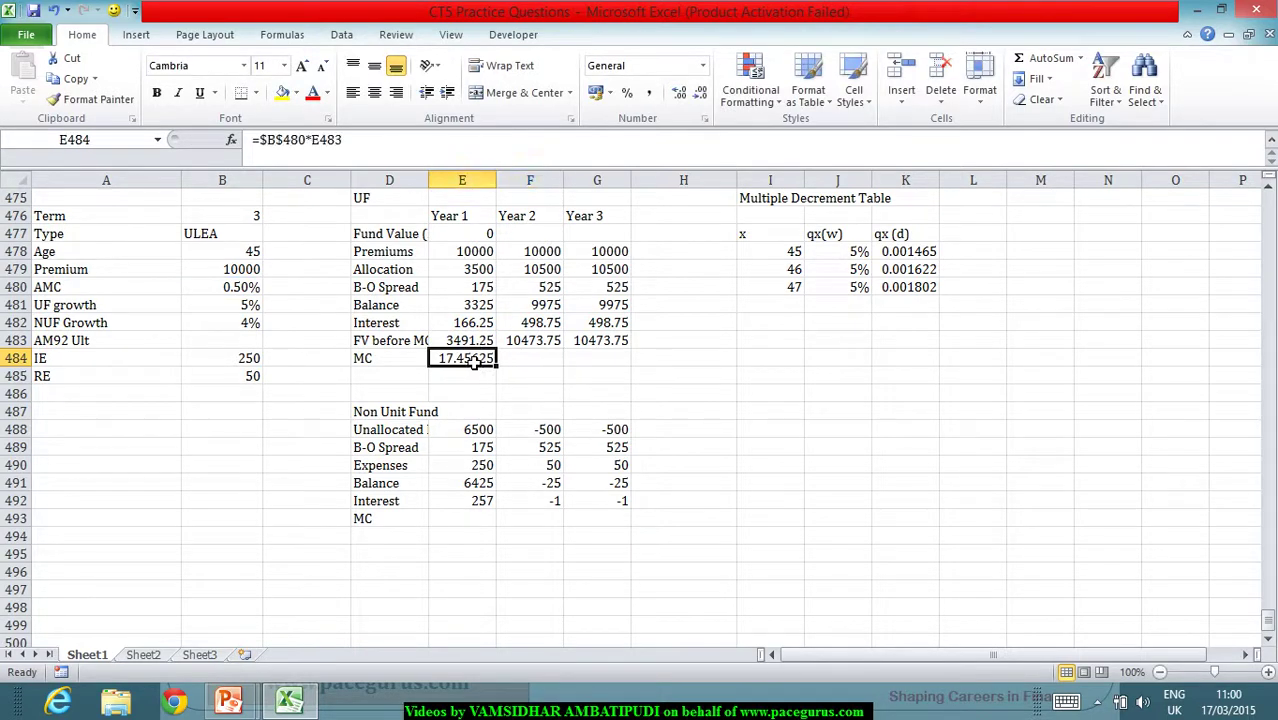
pyautogui.moveTo(495, 367); pyautogui.dragTo(622, 380)
# Add a "FV (After MC)" row in row 485 with the formula =E483-E484, filled across to Year 3.
pyautogui.click(387, 376)
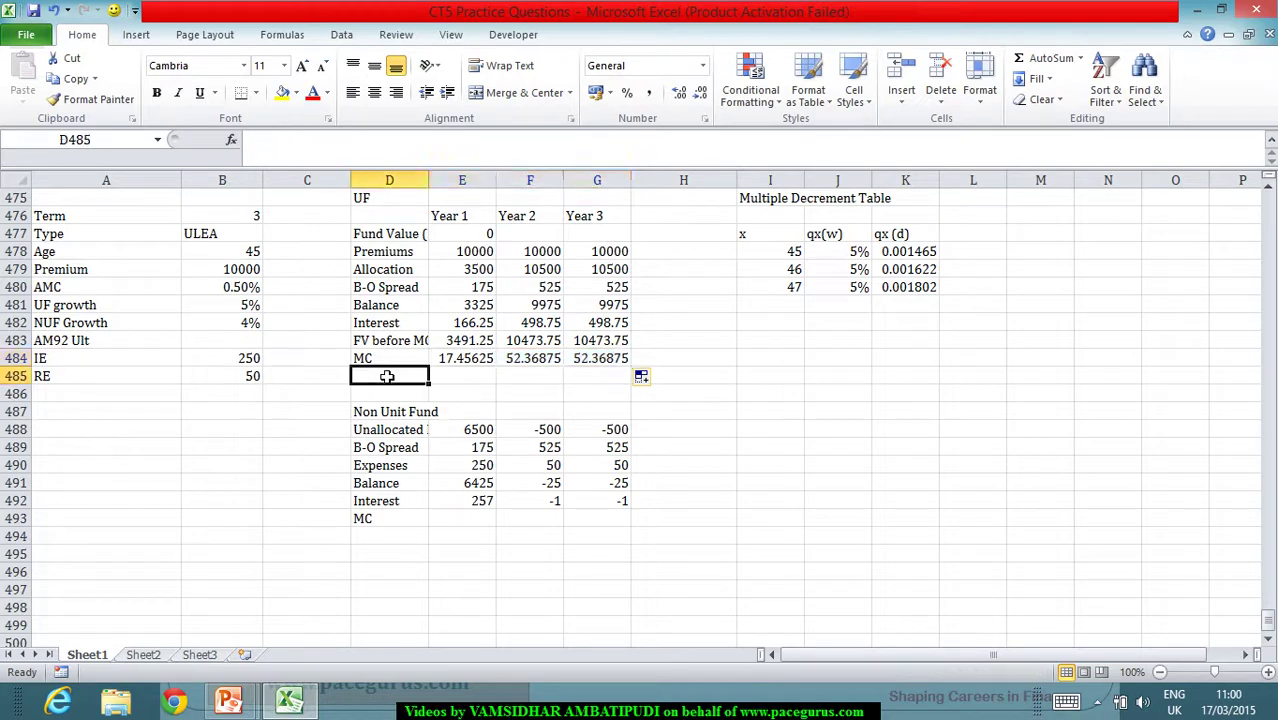
pyautogui.write('FV (')
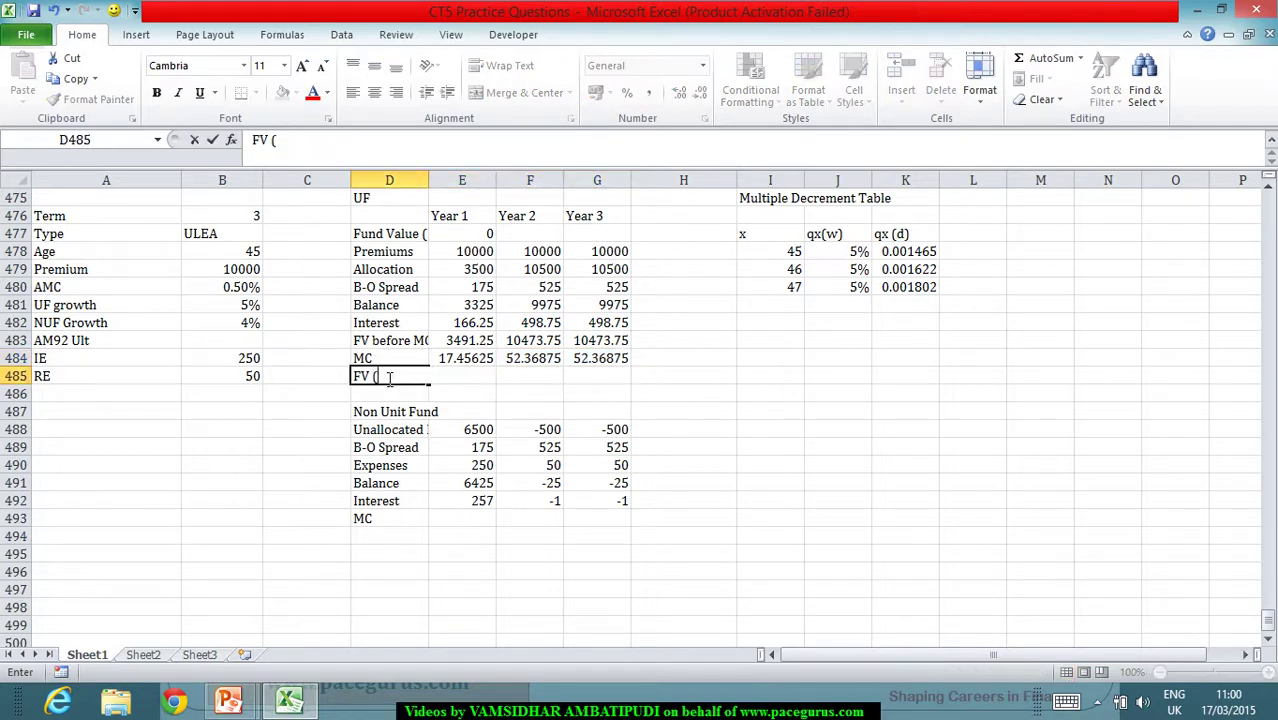
pyautogui.write('After MC)')
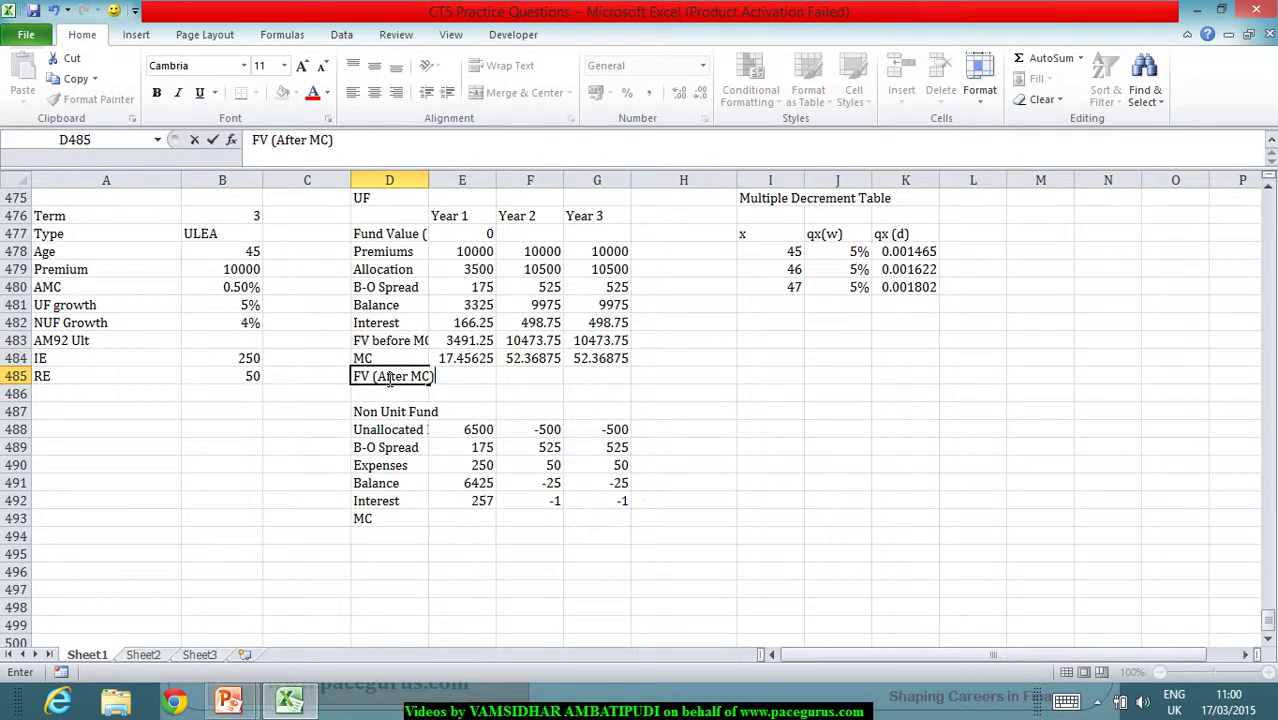
pyautogui.press('Tab')
pyautogui.write('=')
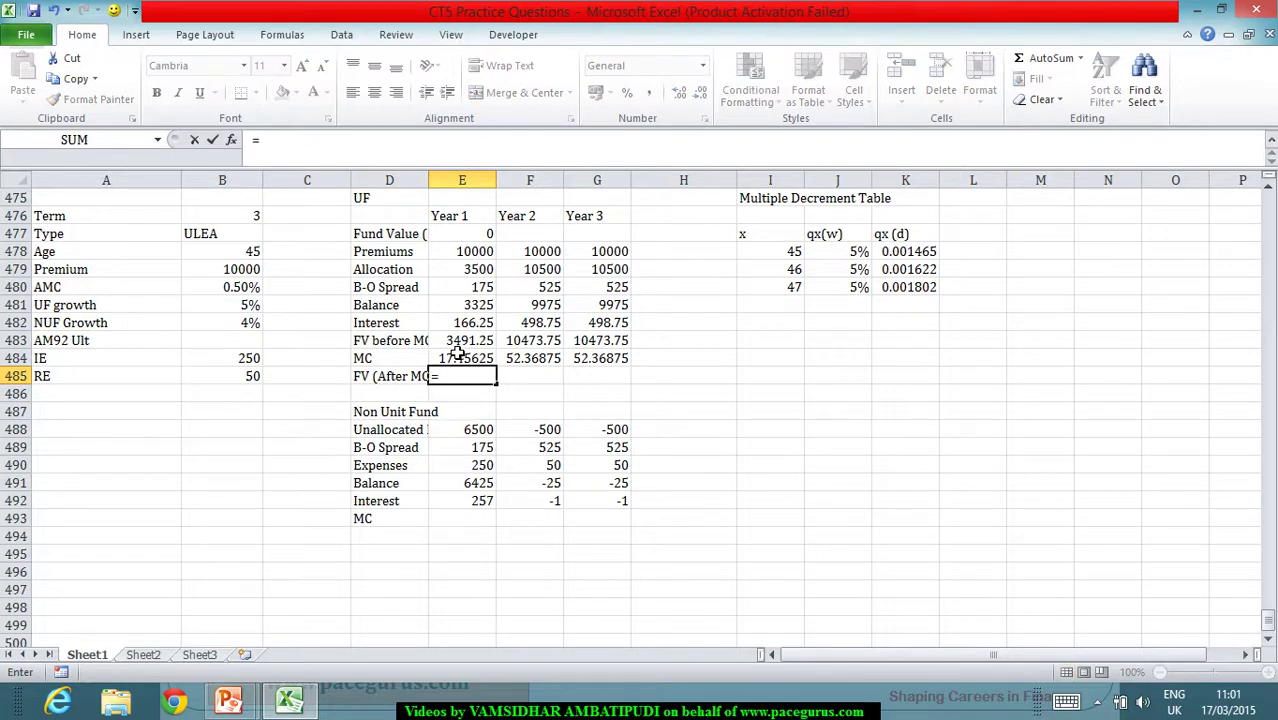
pyautogui.click(460, 343)
pyautogui.write('-')
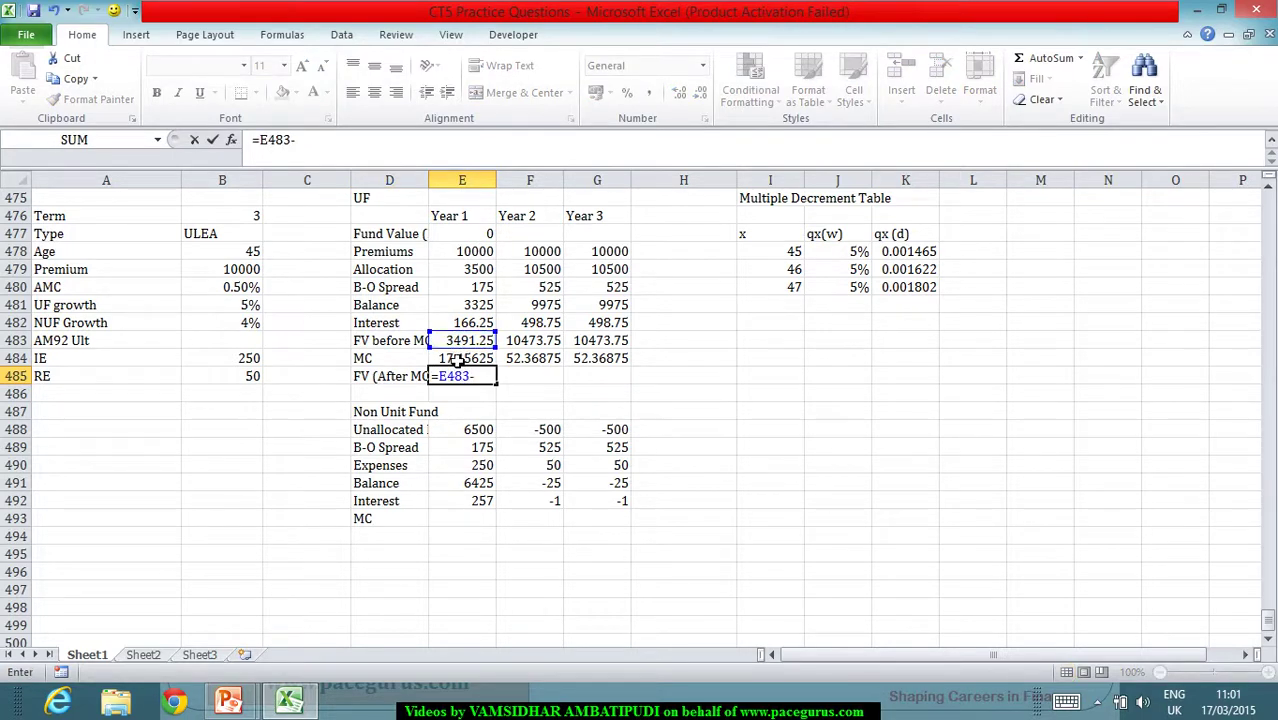
pyautogui.click(460, 358)
pyautogui.press('Tab')
pyautogui.click(457, 377)
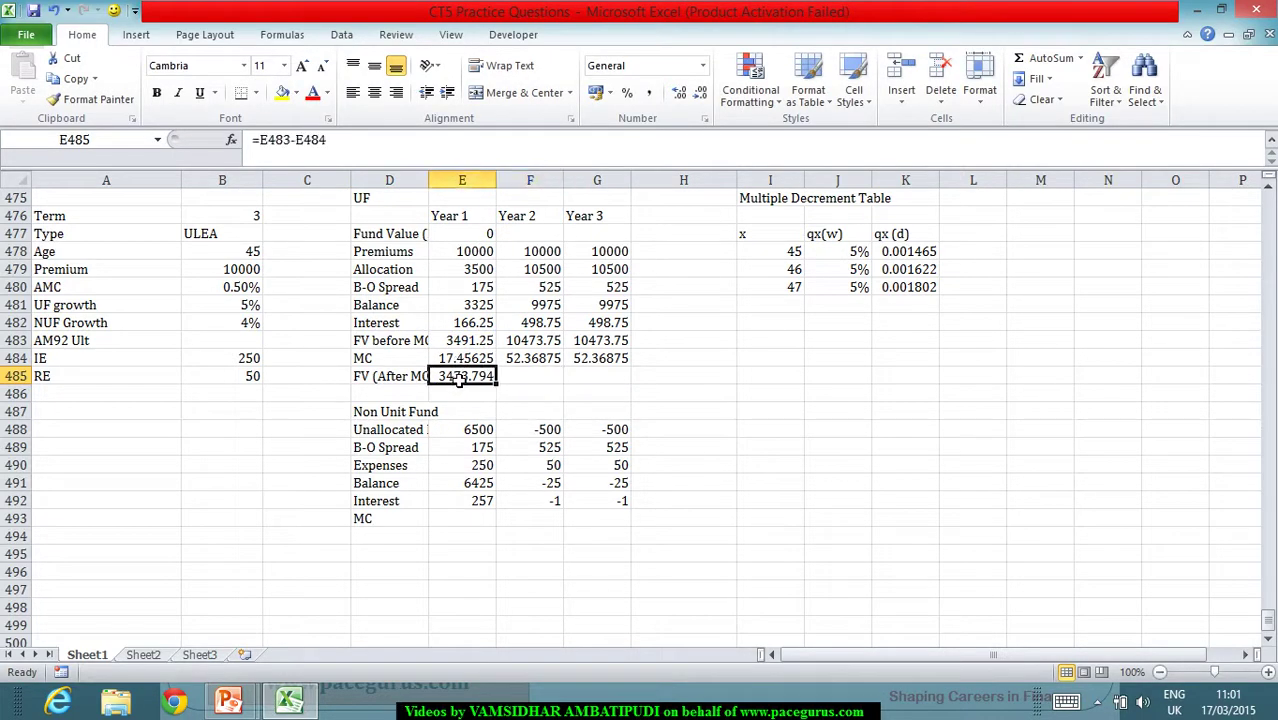
pyautogui.moveTo(502, 394); pyautogui.dragTo(624, 397)
# Set the Year 2 opening fund value in F477 to the prior year's closing value, =E485, and fill it across to Year 3.
pyautogui.click(538, 240)
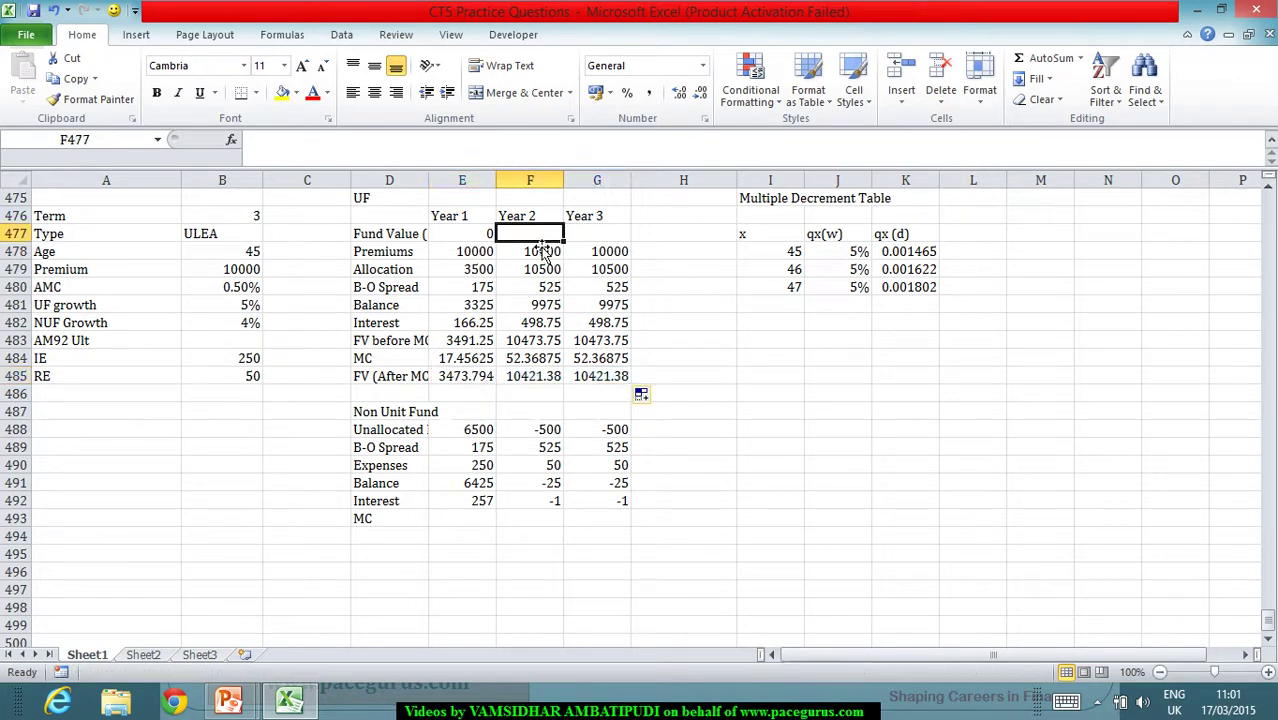
pyautogui.write('=')
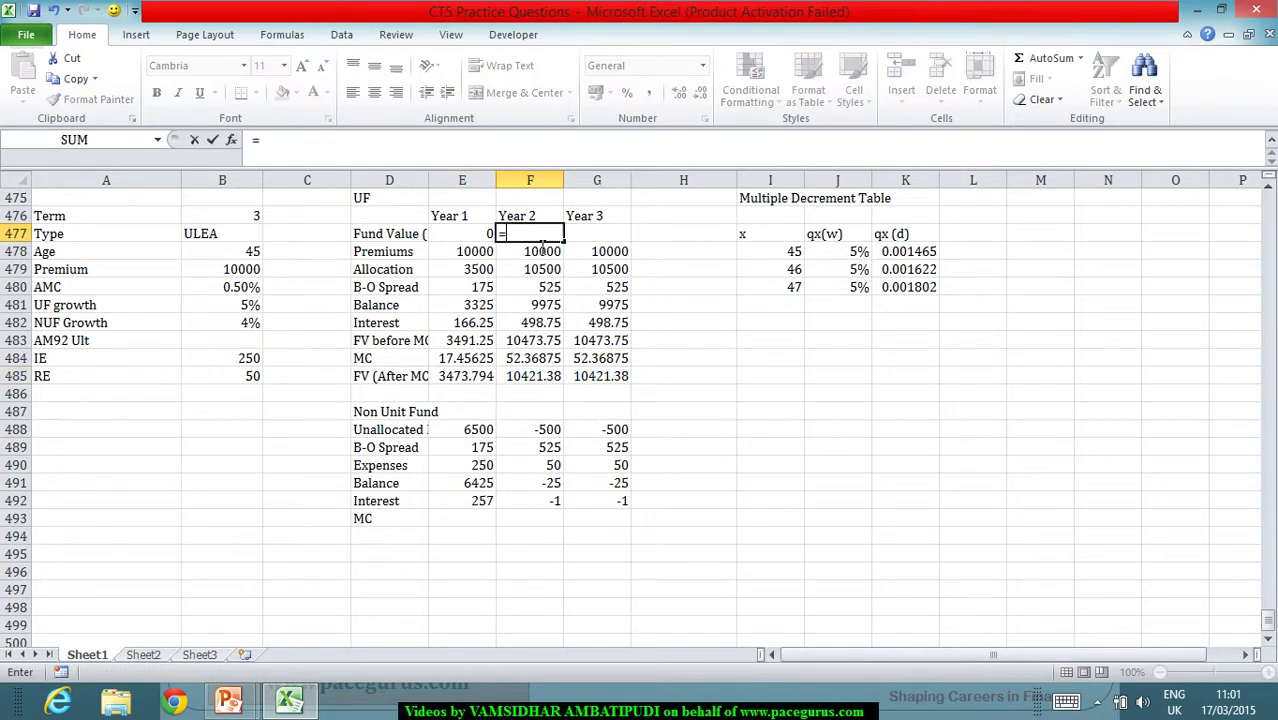
pyautogui.click(468, 380)
pyautogui.press('Tab')
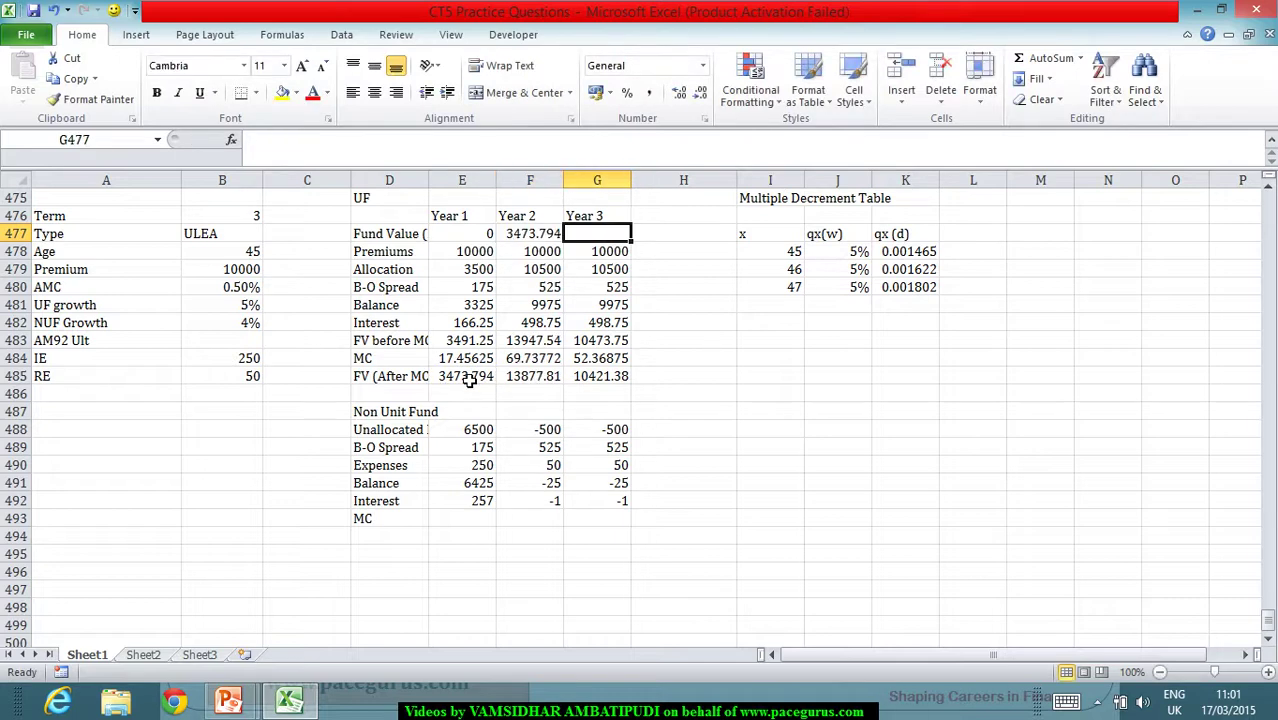
pyautogui.click(540, 240)
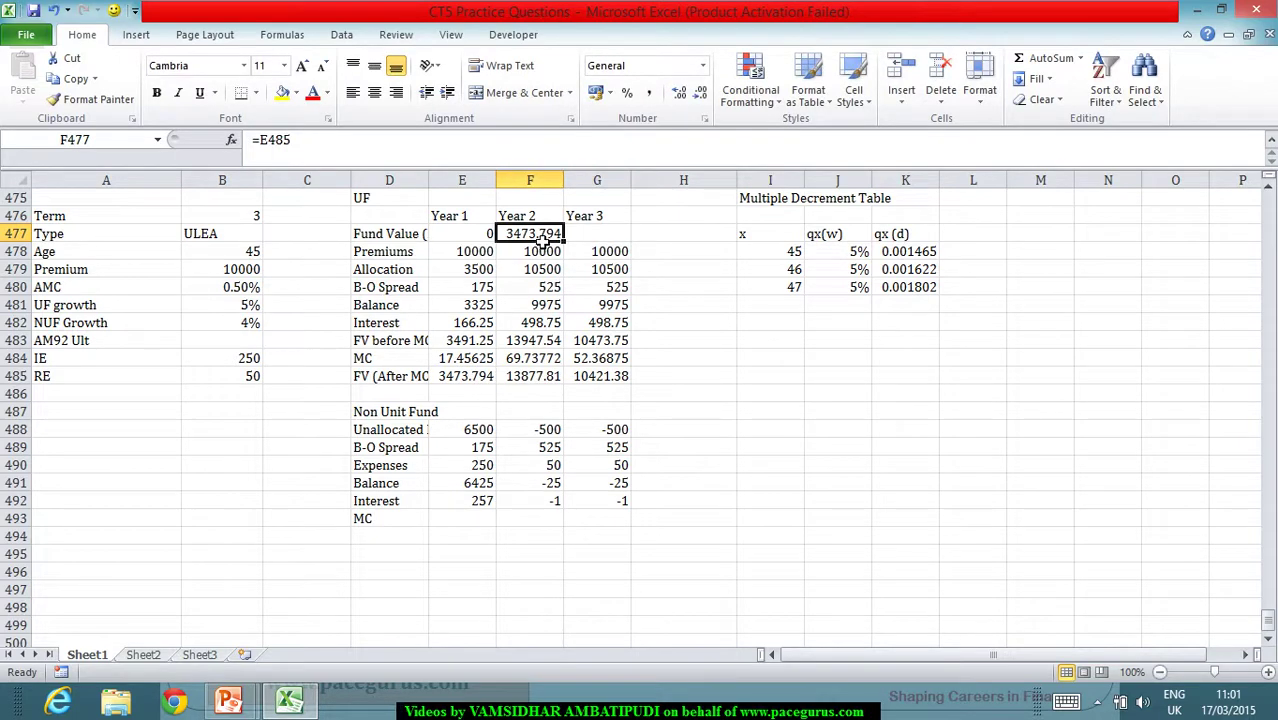
pyautogui.moveTo(571, 252); pyautogui.dragTo(622, 248)
pyautogui.click(700, 242)
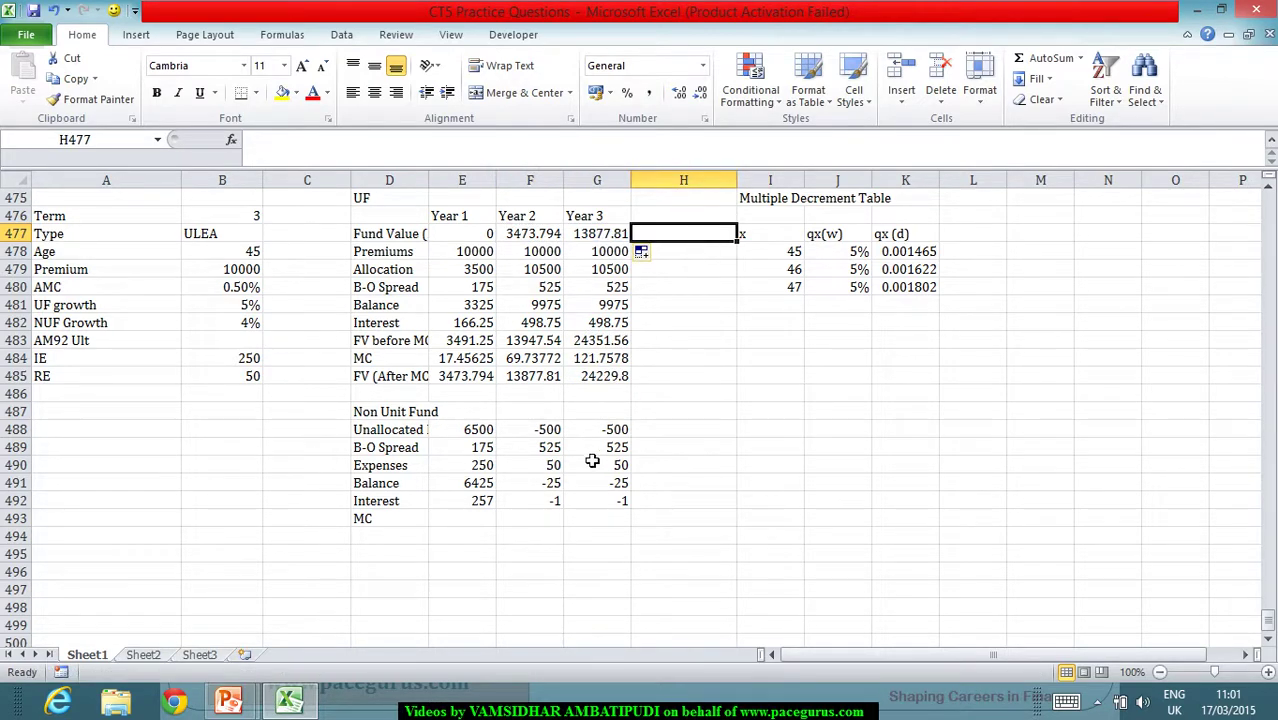
# Link the non-unit fund MC in E493 to the unit fund charge with =E484 and fill it across to Year 3.
pyautogui.click(472, 520)
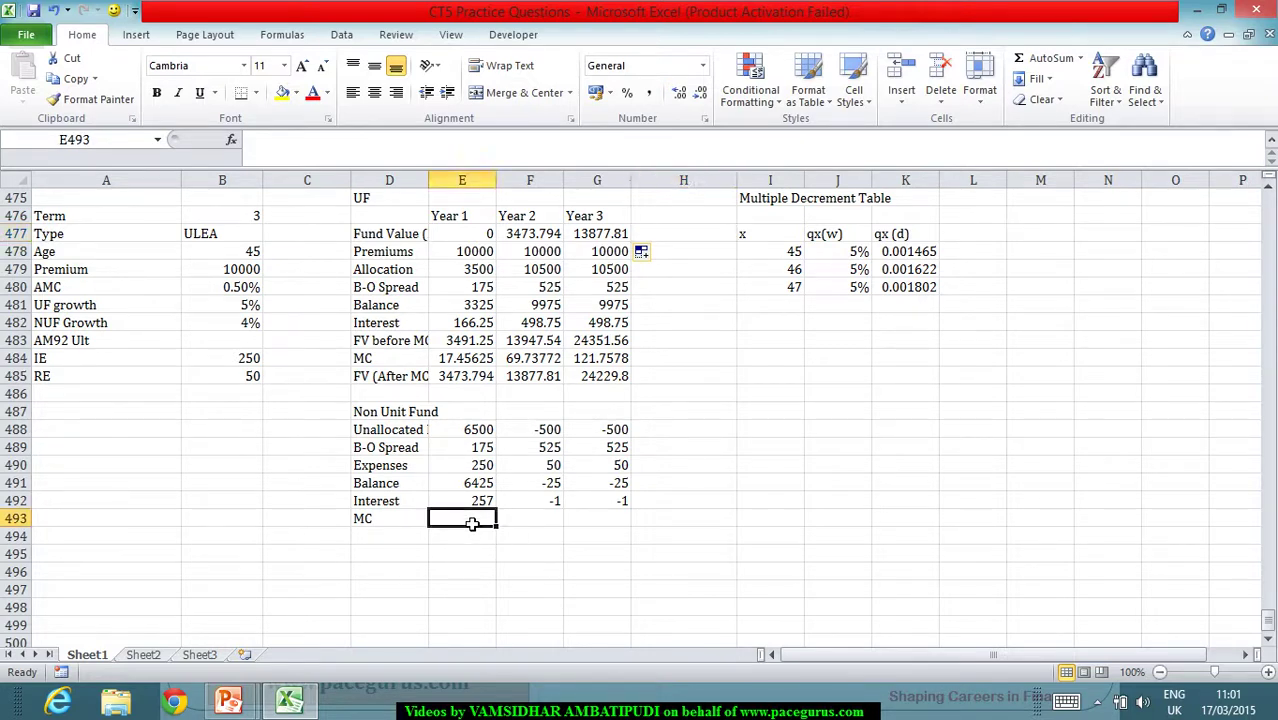
pyautogui.write('=')
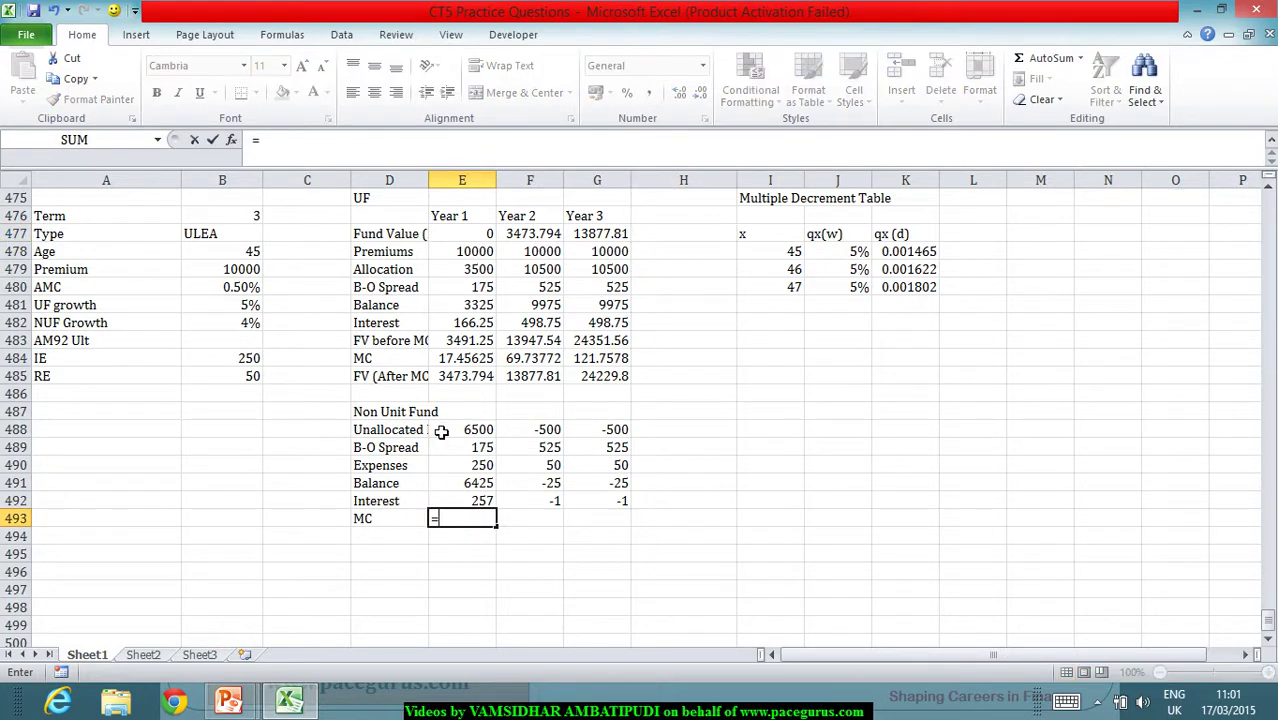
pyautogui.click(465, 362)
pyautogui.press('Return')
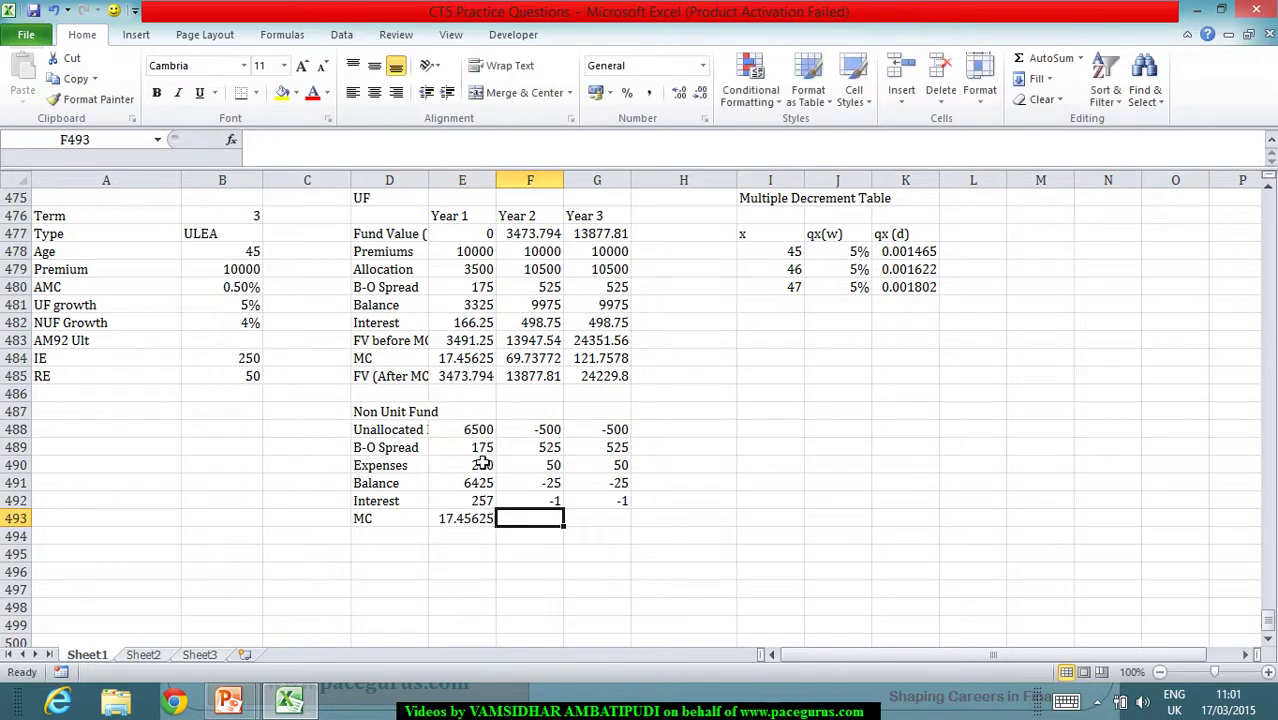
pyautogui.click(476, 524)
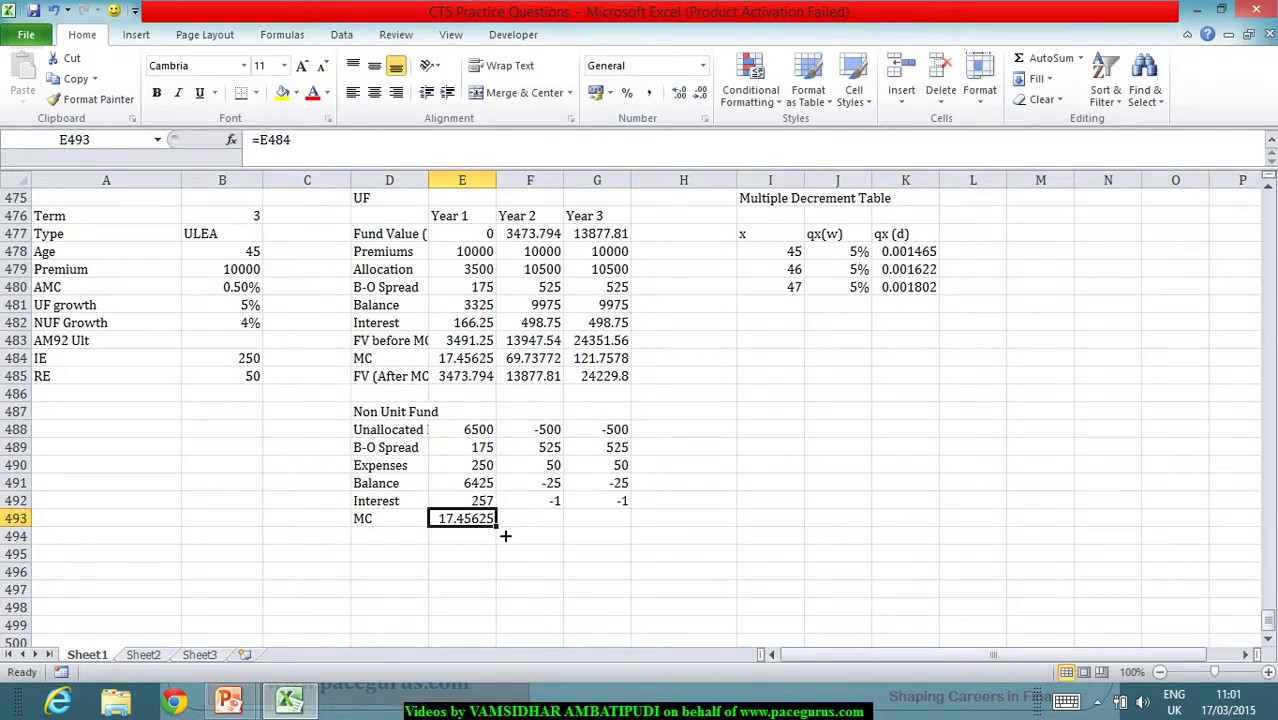
pyautogui.moveTo(505, 534); pyautogui.dragTo(633, 534)
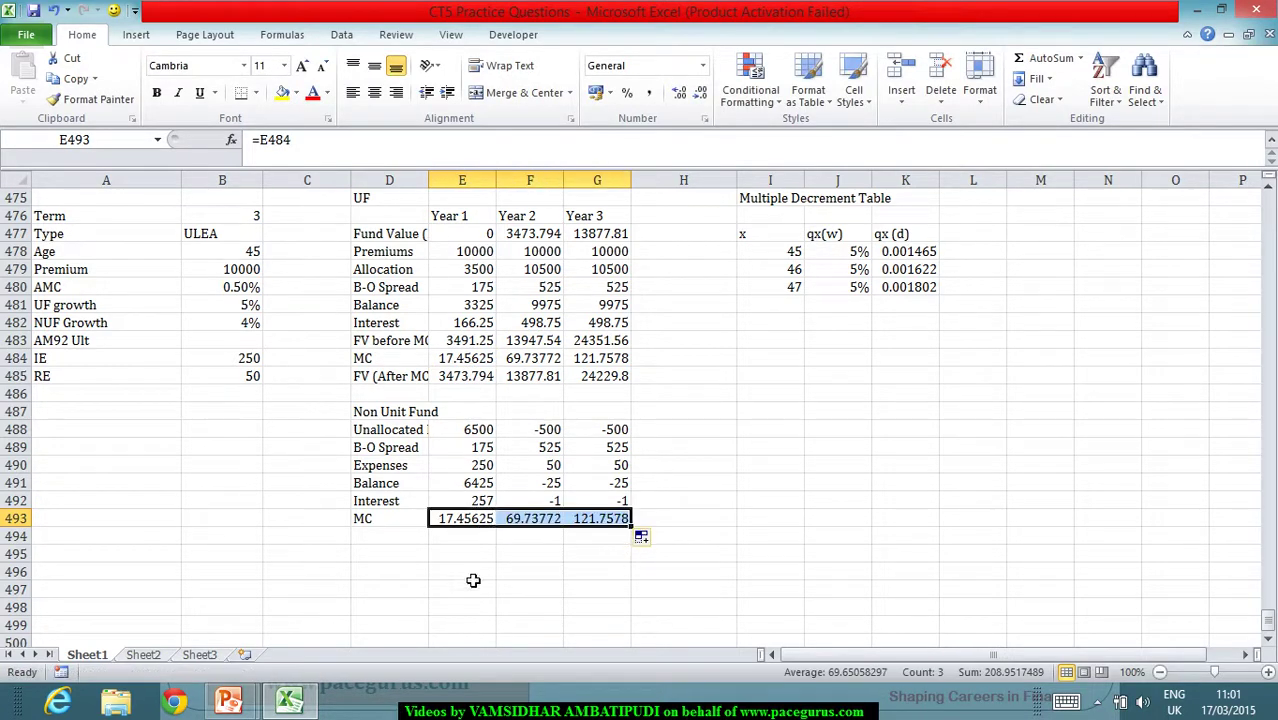
# Add a "CF" row to the non-unit fund in row 494 with the formula =E491+E492+E493, filled across to Year 3.
pyautogui.click(405, 539)
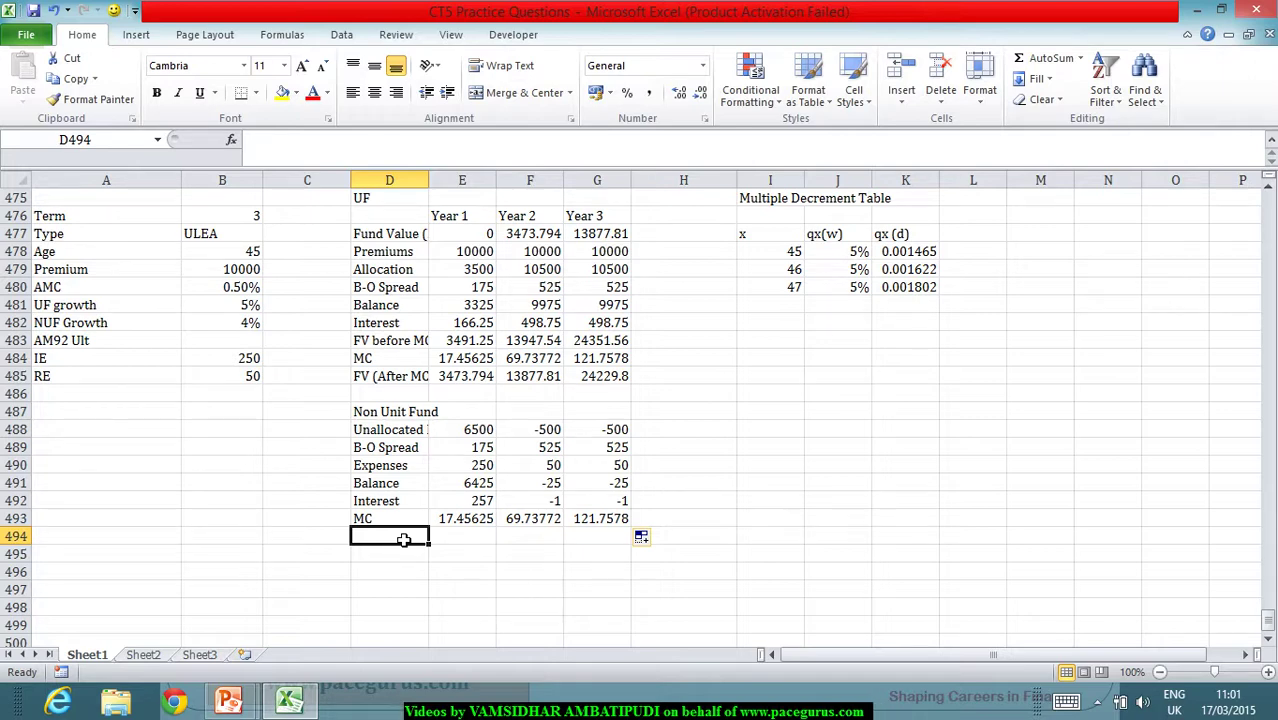
pyautogui.write('CF')
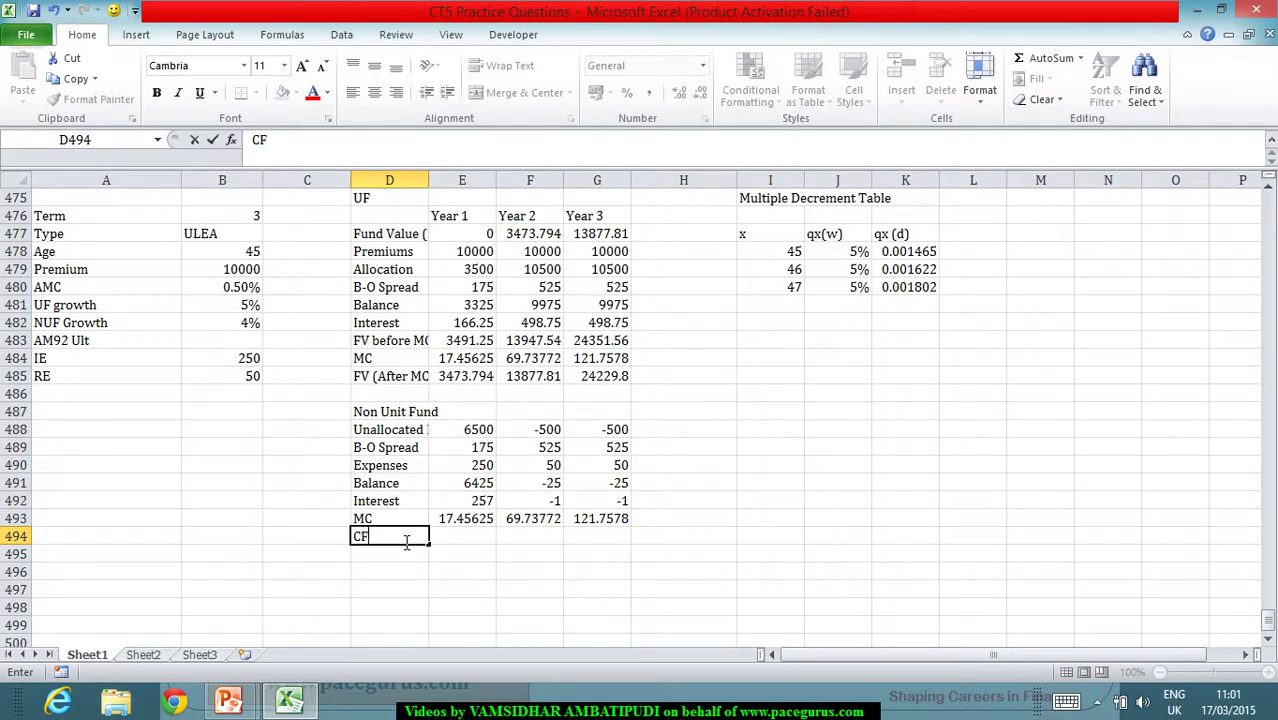
pyautogui.press('Tab')
pyautogui.write('=')
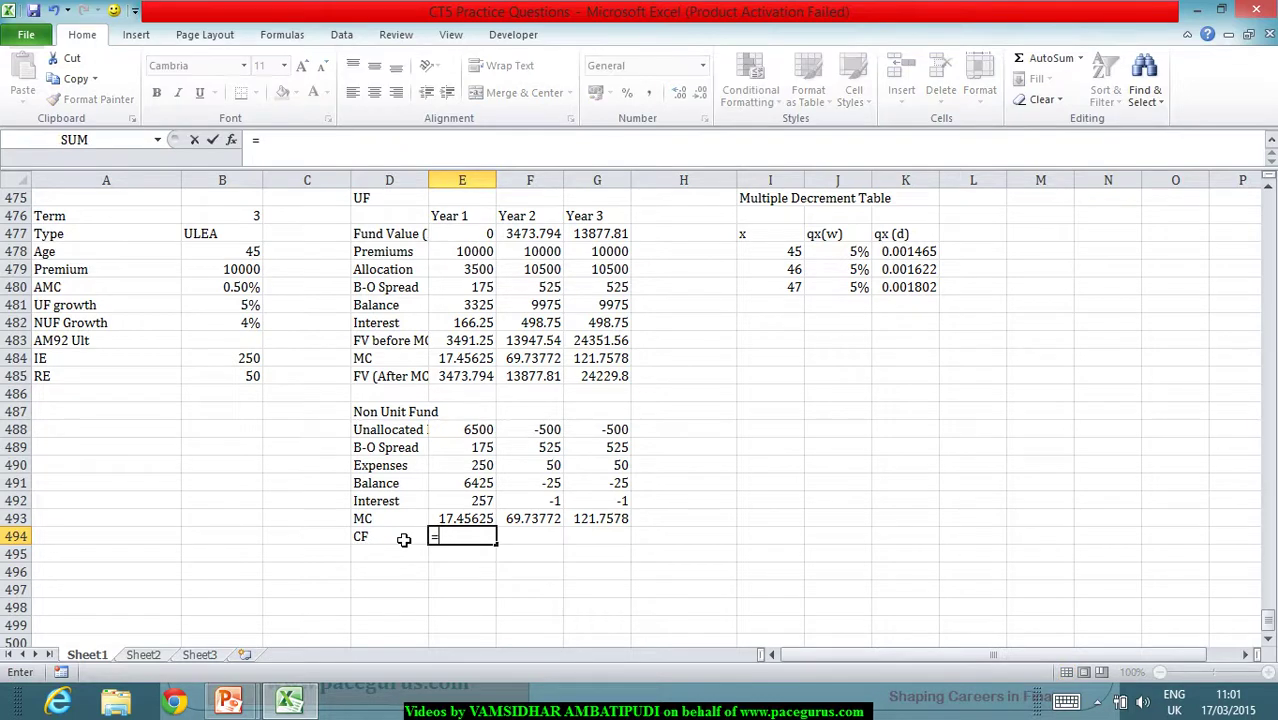
pyautogui.click(483, 488)
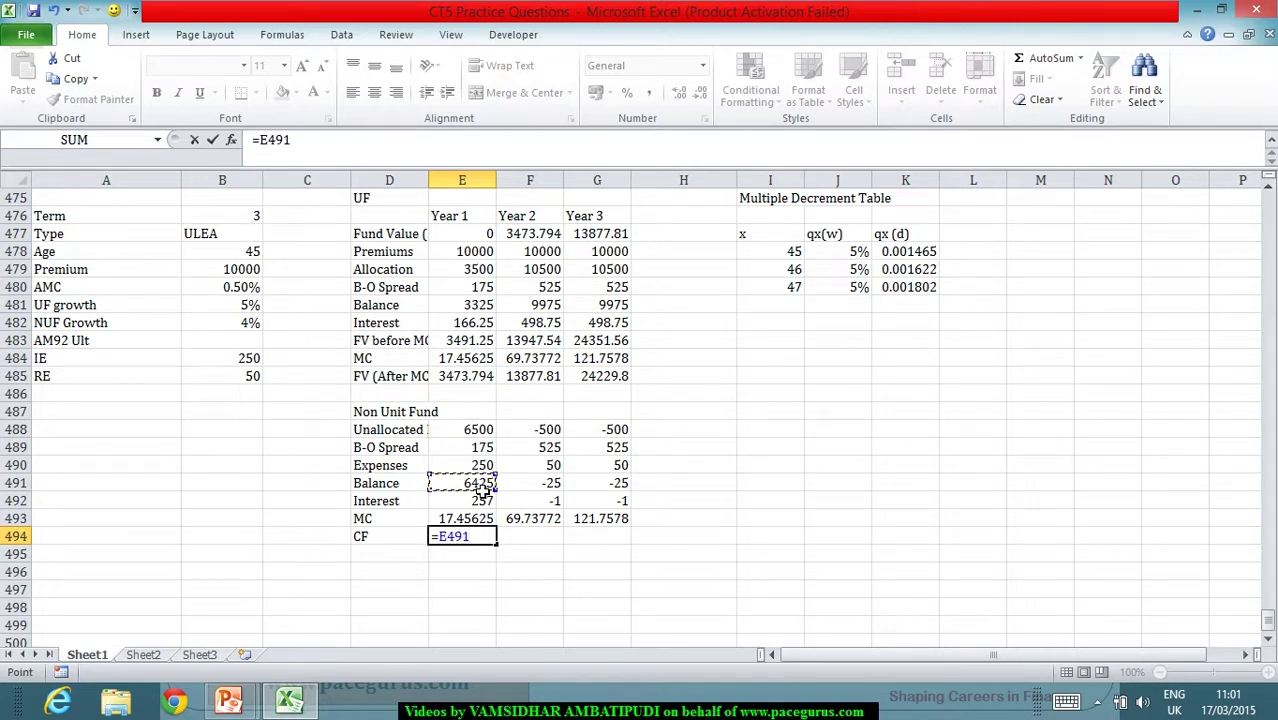
pyautogui.write('+')
pyautogui.click(481, 500)
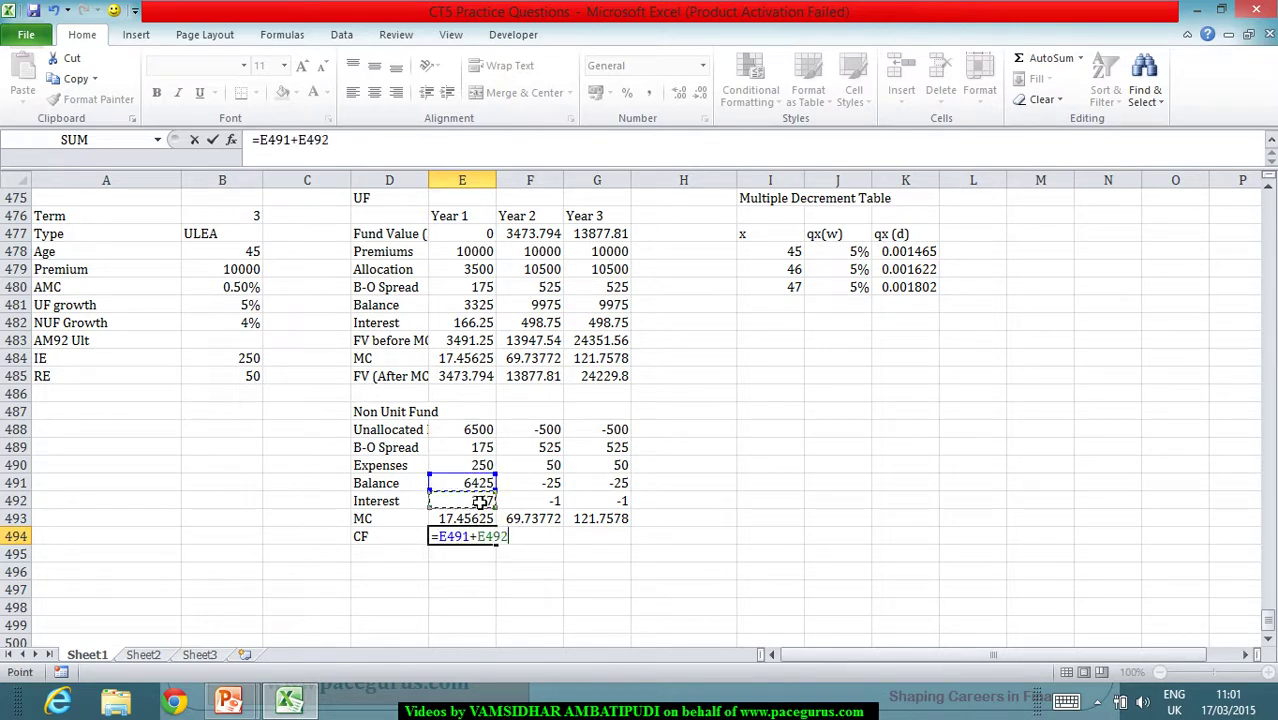
pyautogui.write('-')
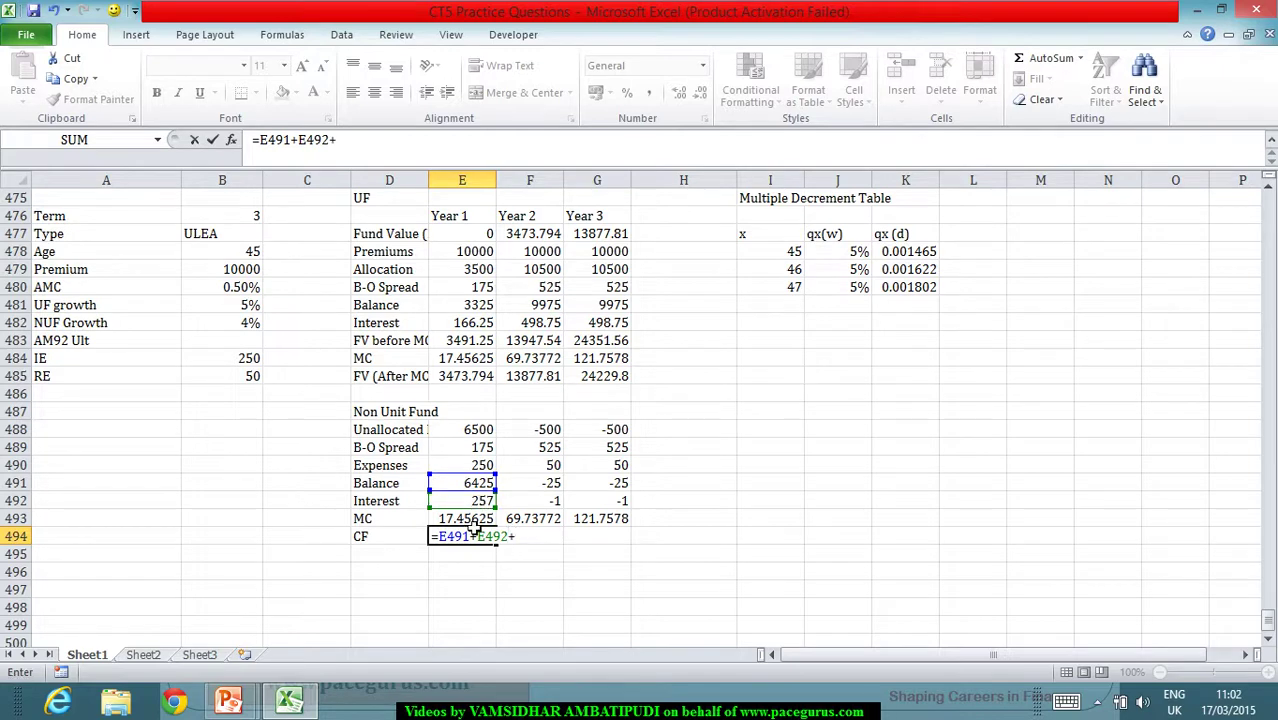
pyautogui.click(467, 520)
pyautogui.press('Return')
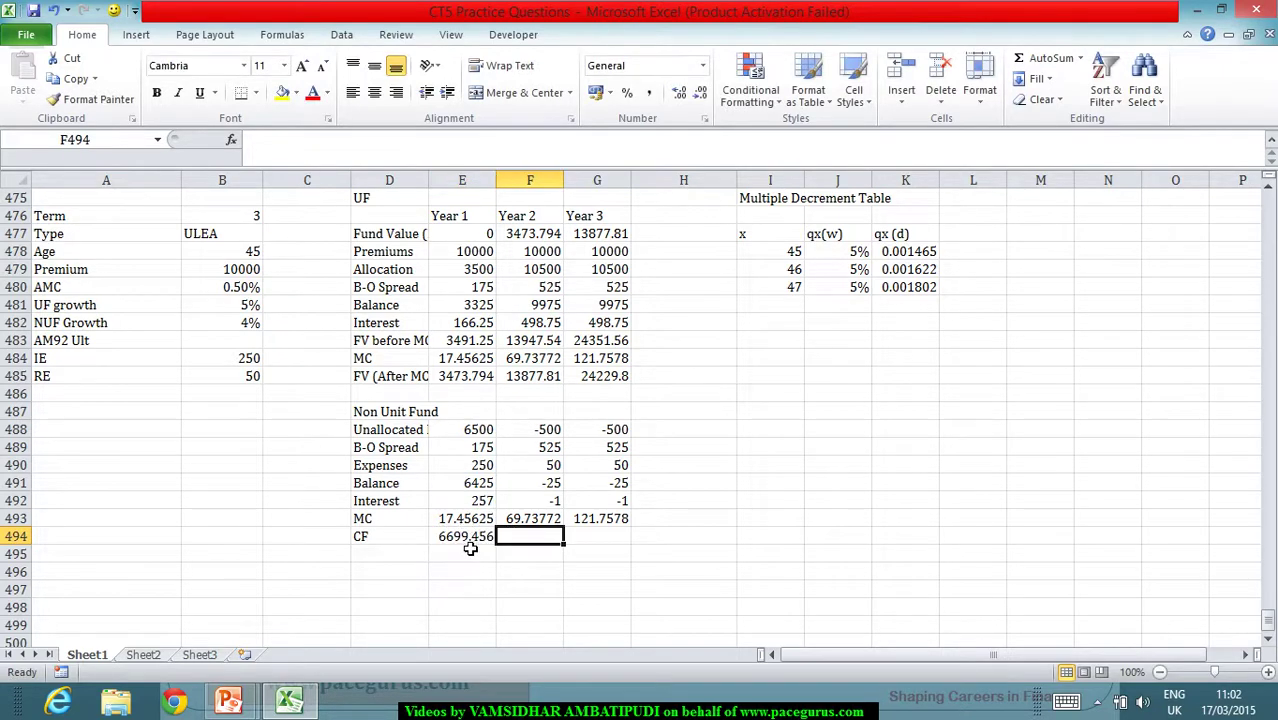
pyautogui.click(468, 538)
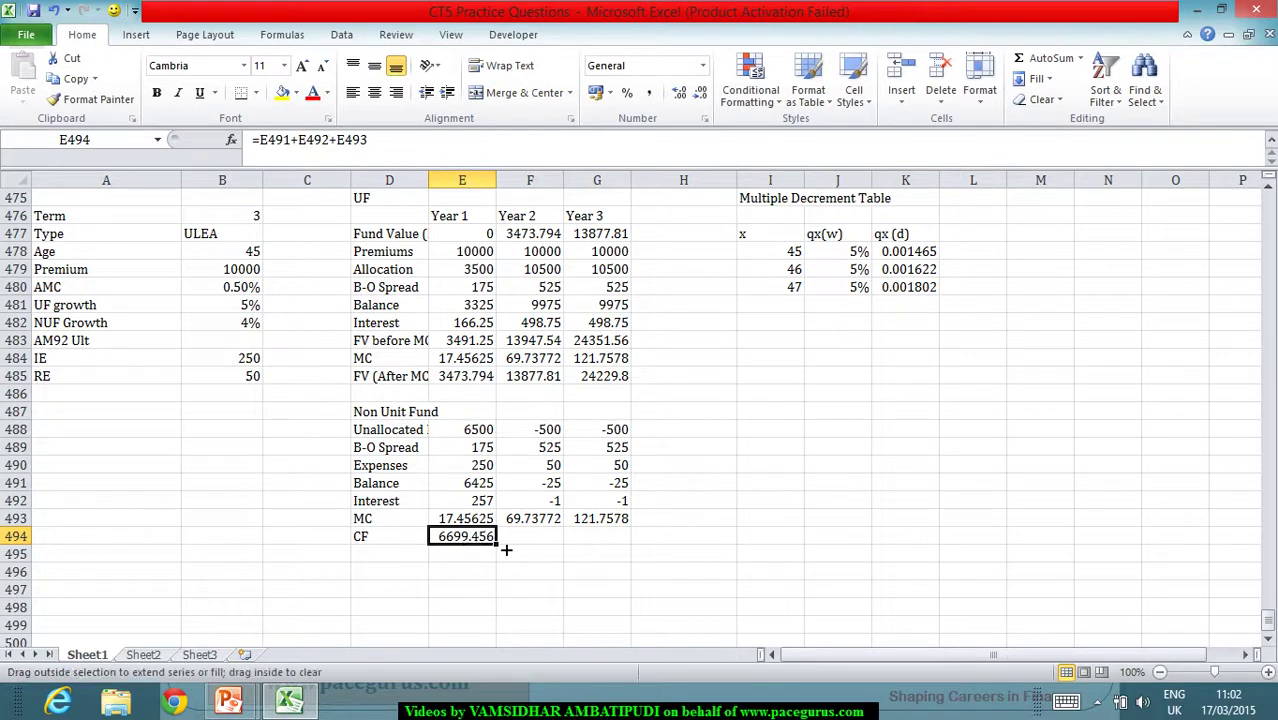
pyautogui.moveTo(502, 544); pyautogui.dragTo(616, 564)
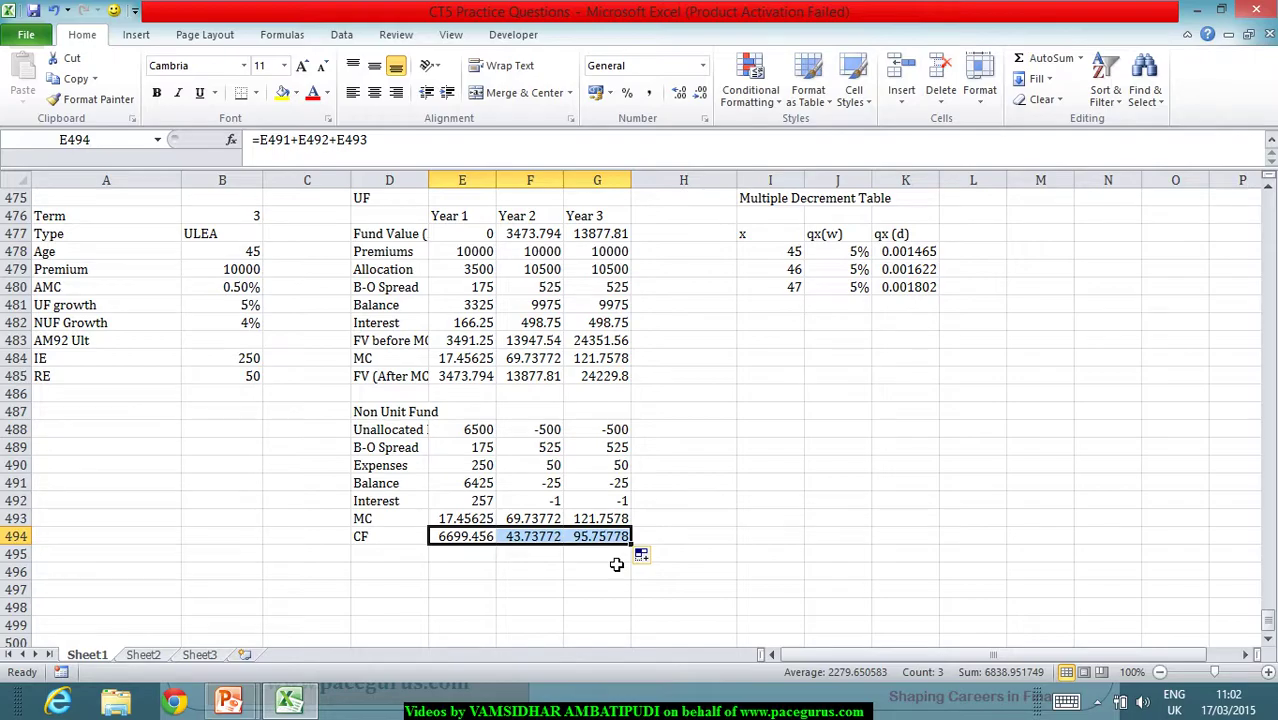
# Switch to the PowerPoint slide to review the premium computation question's assumptions, and return to the Excel workbook.
pyautogui.hotkey('alt', 'Tab')
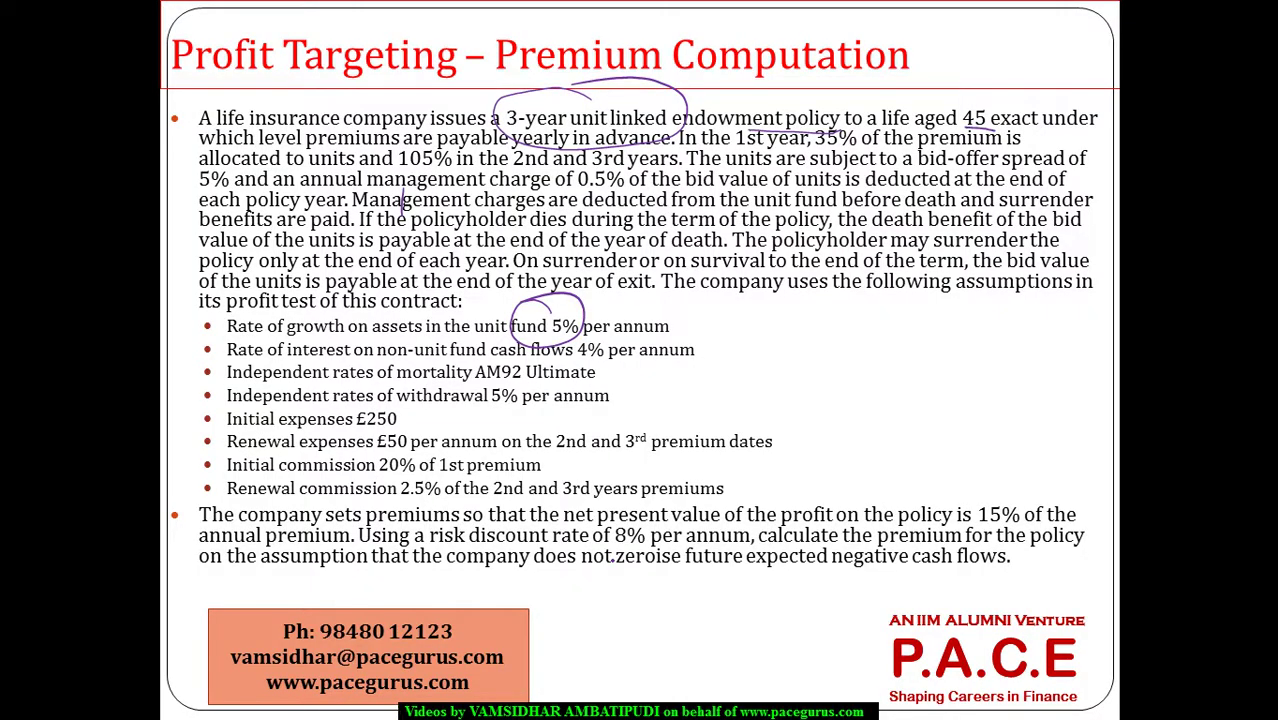
pyautogui.hotkey('alt', 'Tab')
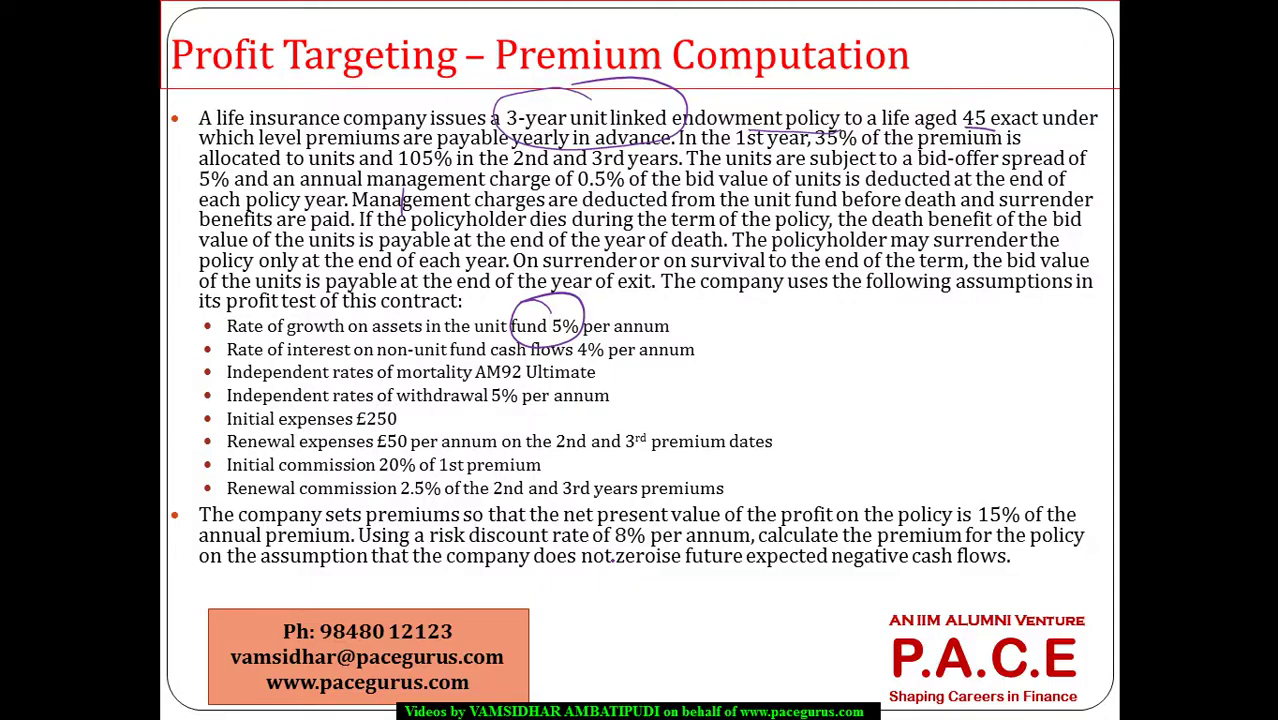
pyautogui.hotkey('alt', 'Tab')
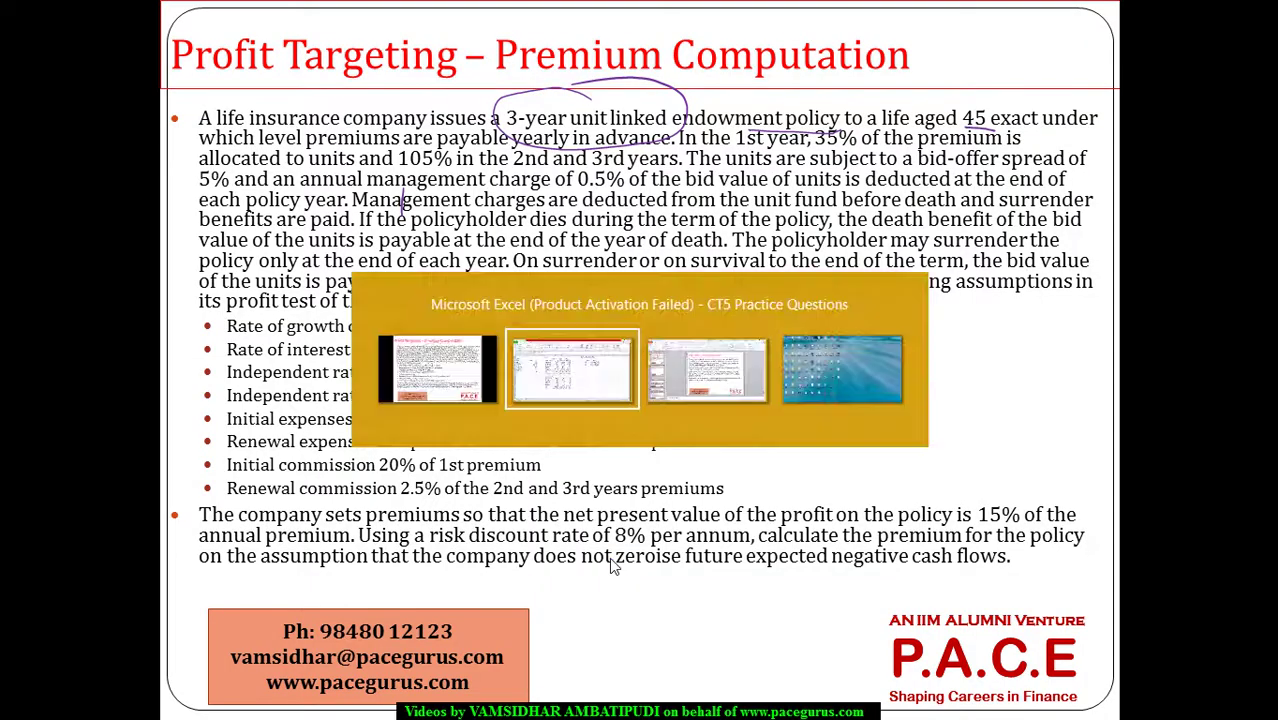
# Back in the Excel workbook, extend the Year 1 expenses formula in E490 with the initial commission, making it =B484+20%*E478.
pyautogui.hotkey('alt', 'Tab')
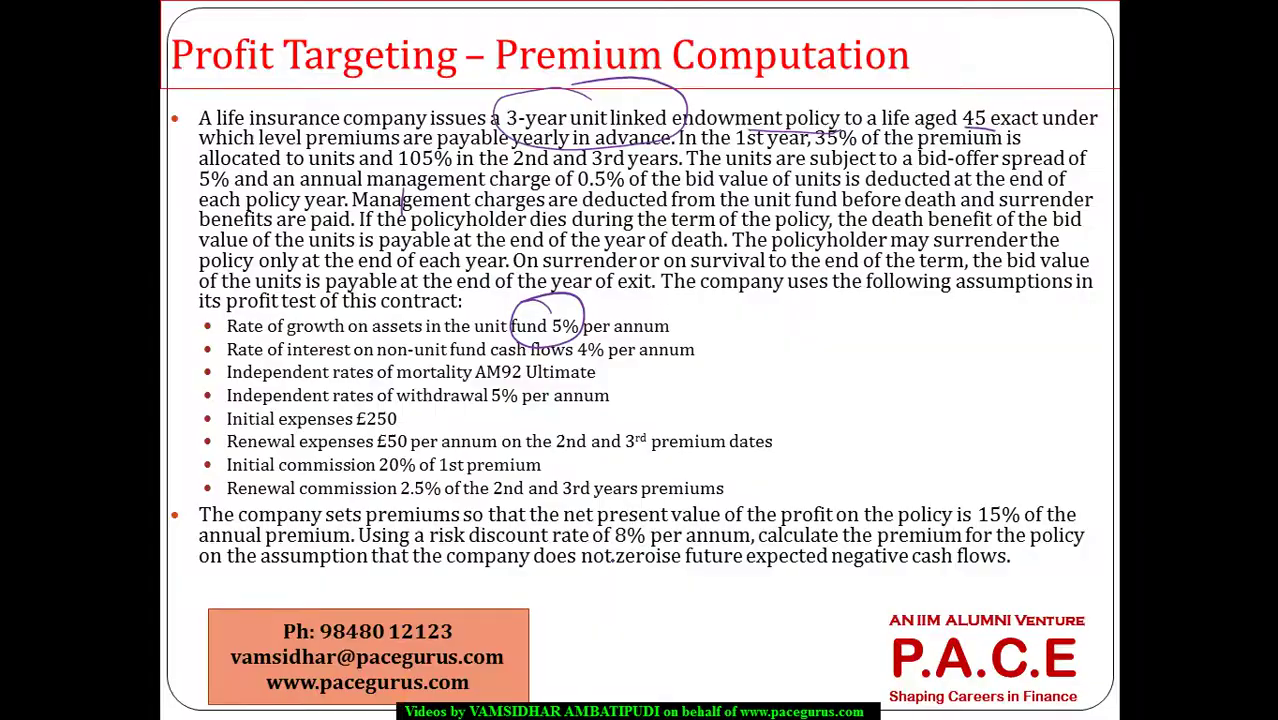
pyautogui.hotkey('alt', 'Tab')
pyautogui.click(482, 468)
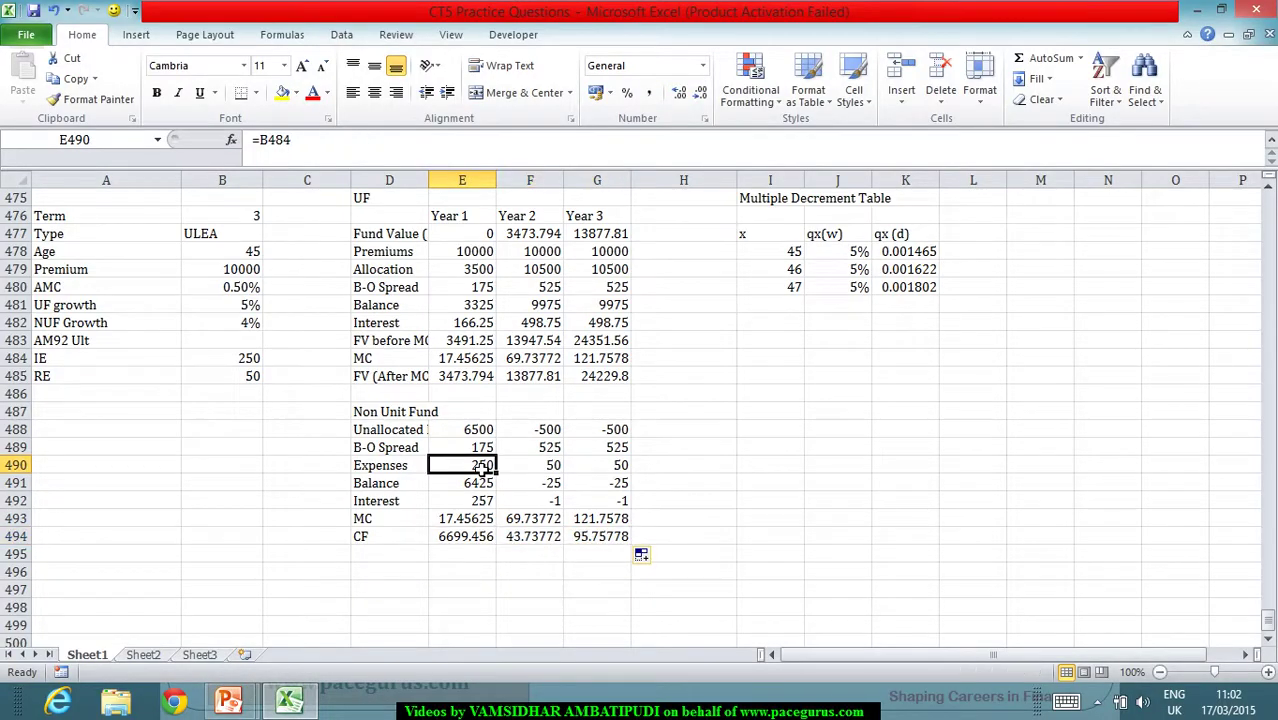
pyautogui.click(345, 150)
pyautogui.write('+20')
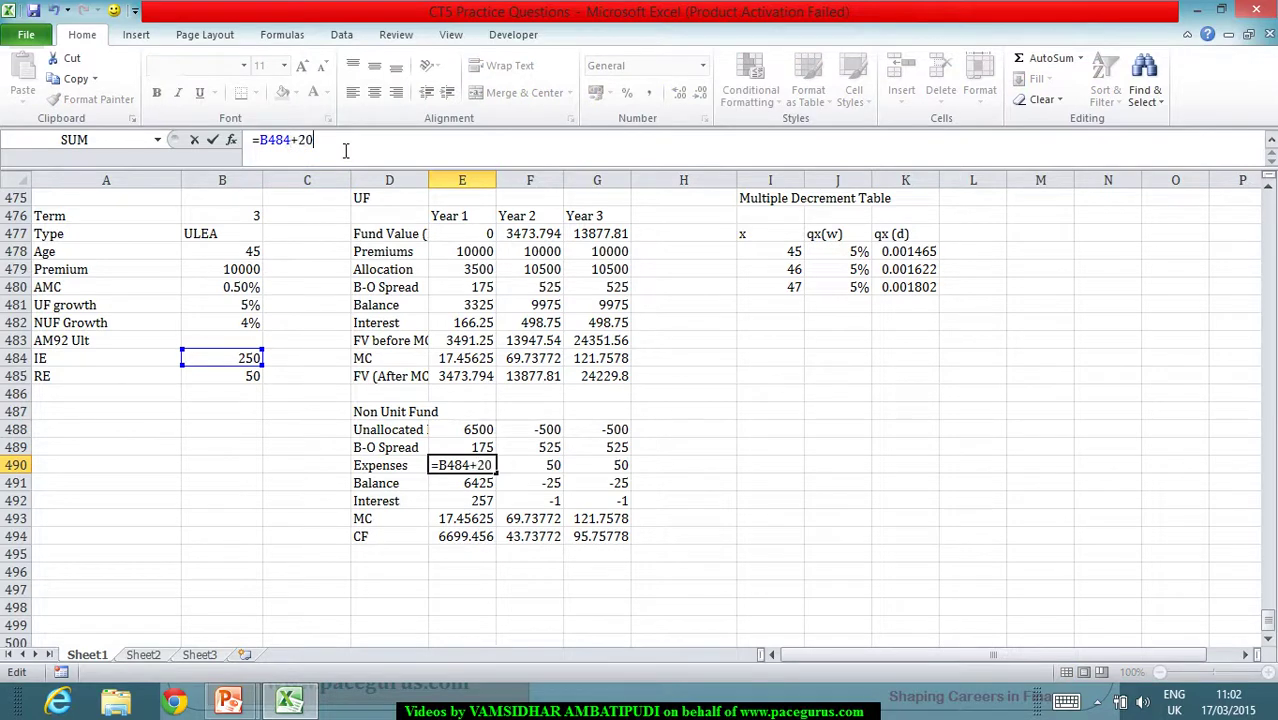
pyautogui.write('%*')
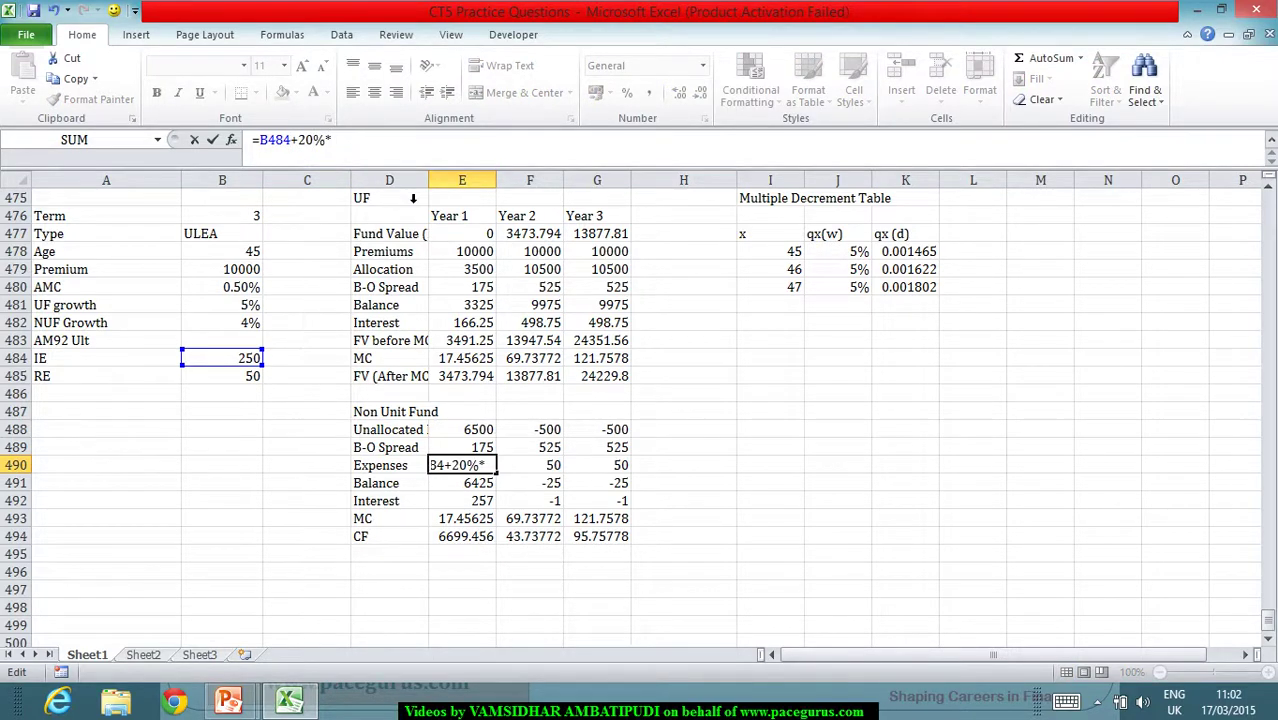
pyautogui.click(462, 251)
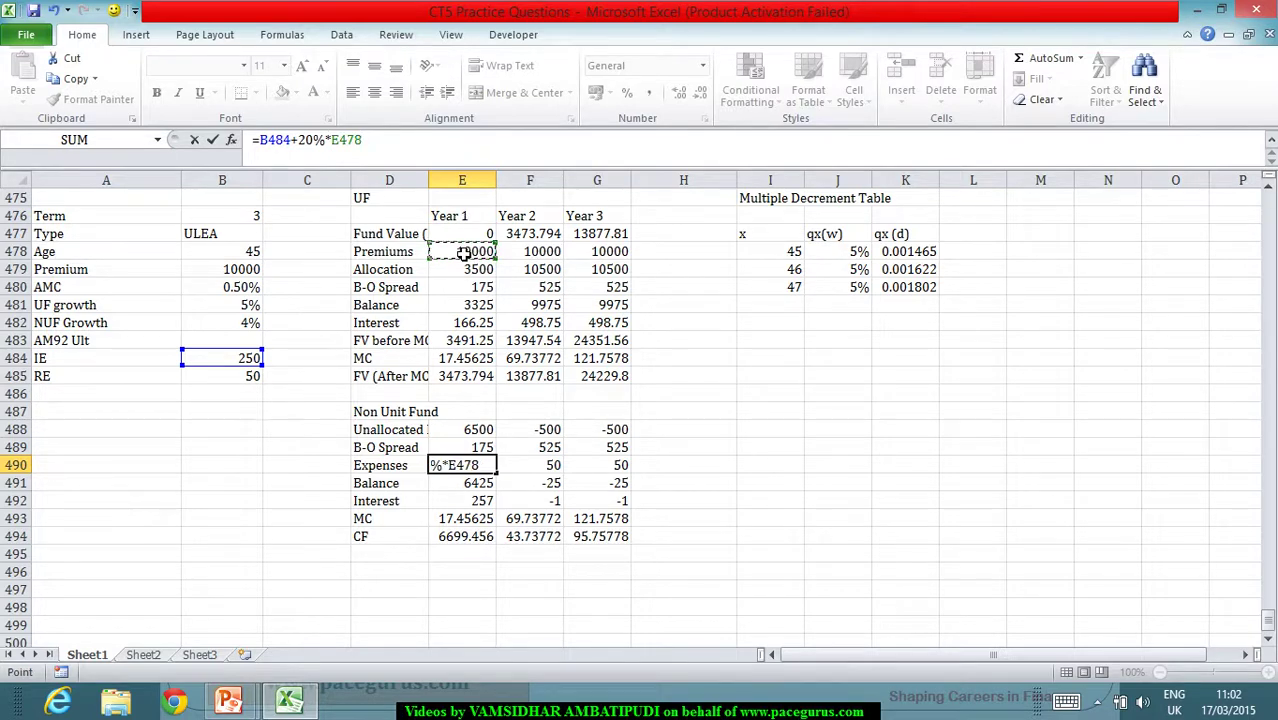
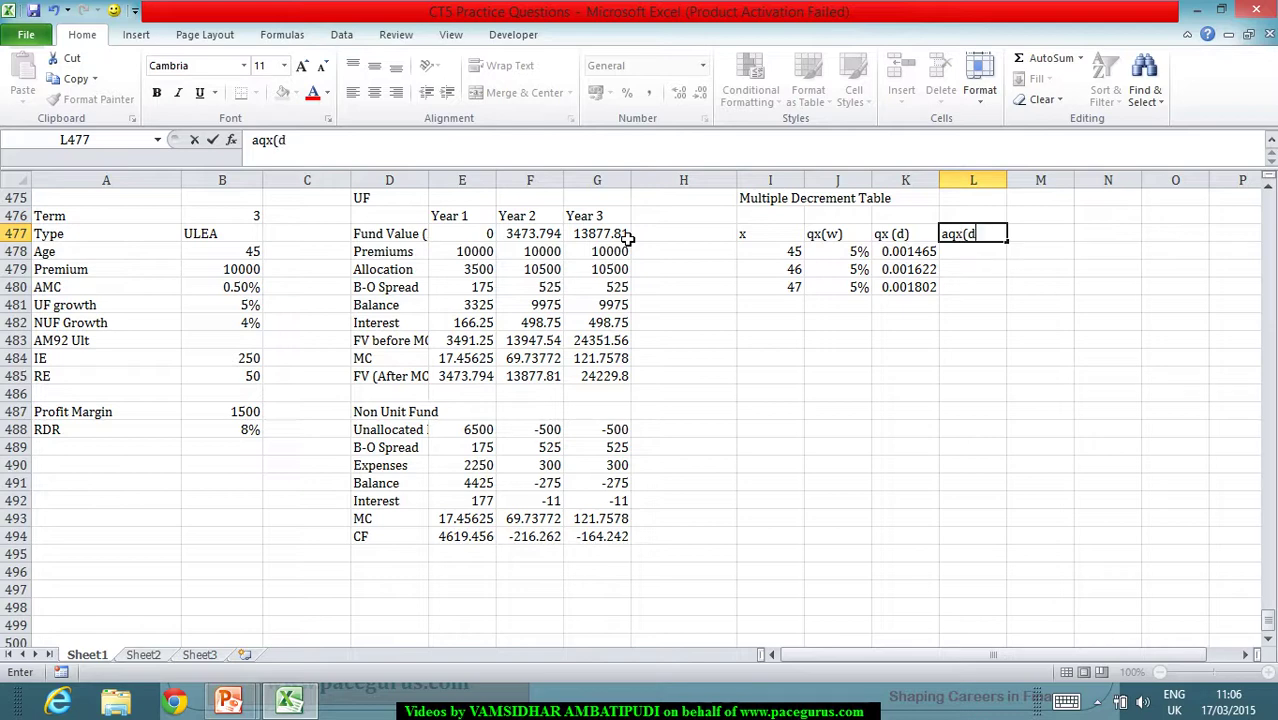
# Complete the aqx(d) header in L477, link L478 to the death rate with =K478, and fill it down to age 47.
pyautogui.write(')')
pyautogui.press('Return')
pyautogui.write('=')
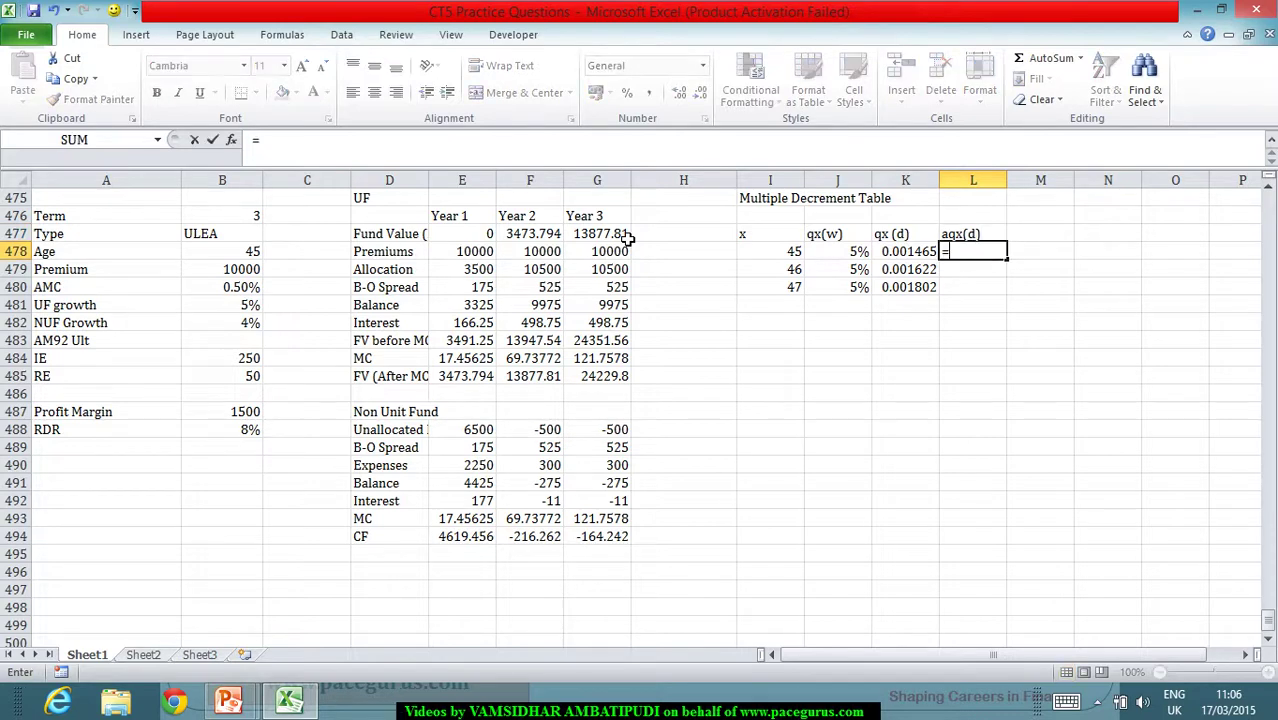
pyautogui.click(884, 257)
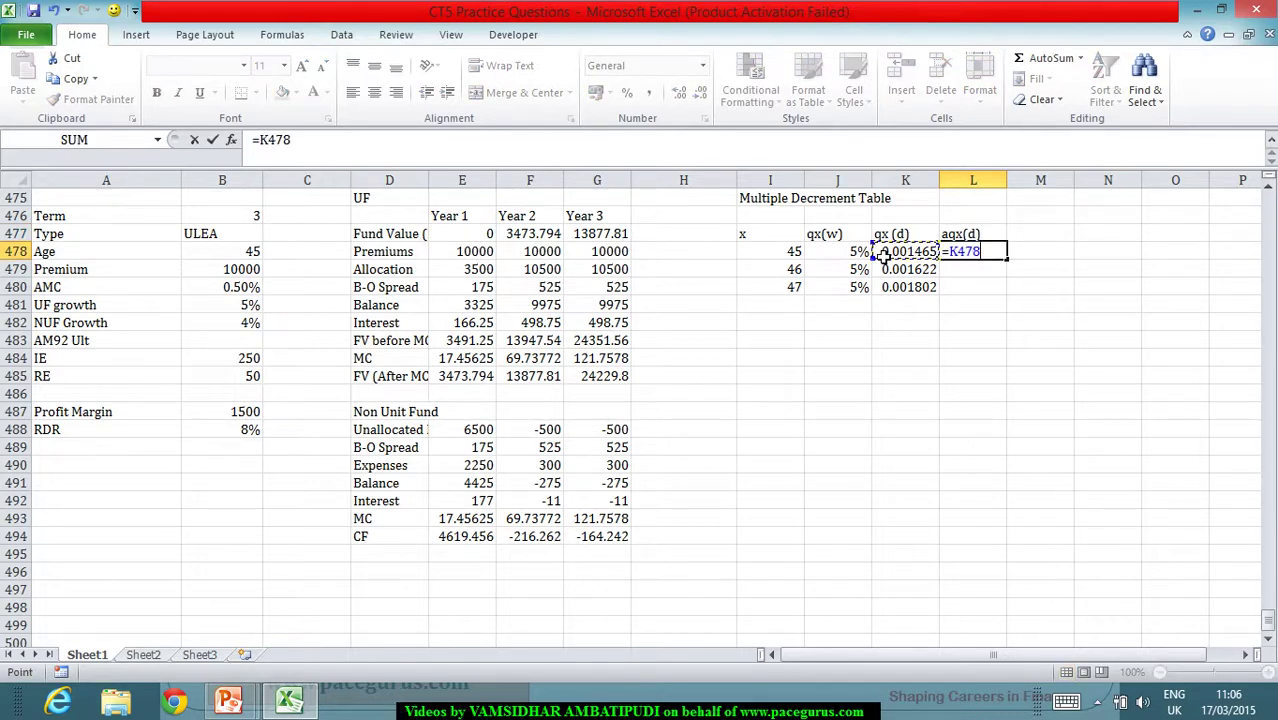
pyautogui.press('Return')
pyautogui.click(982, 255)
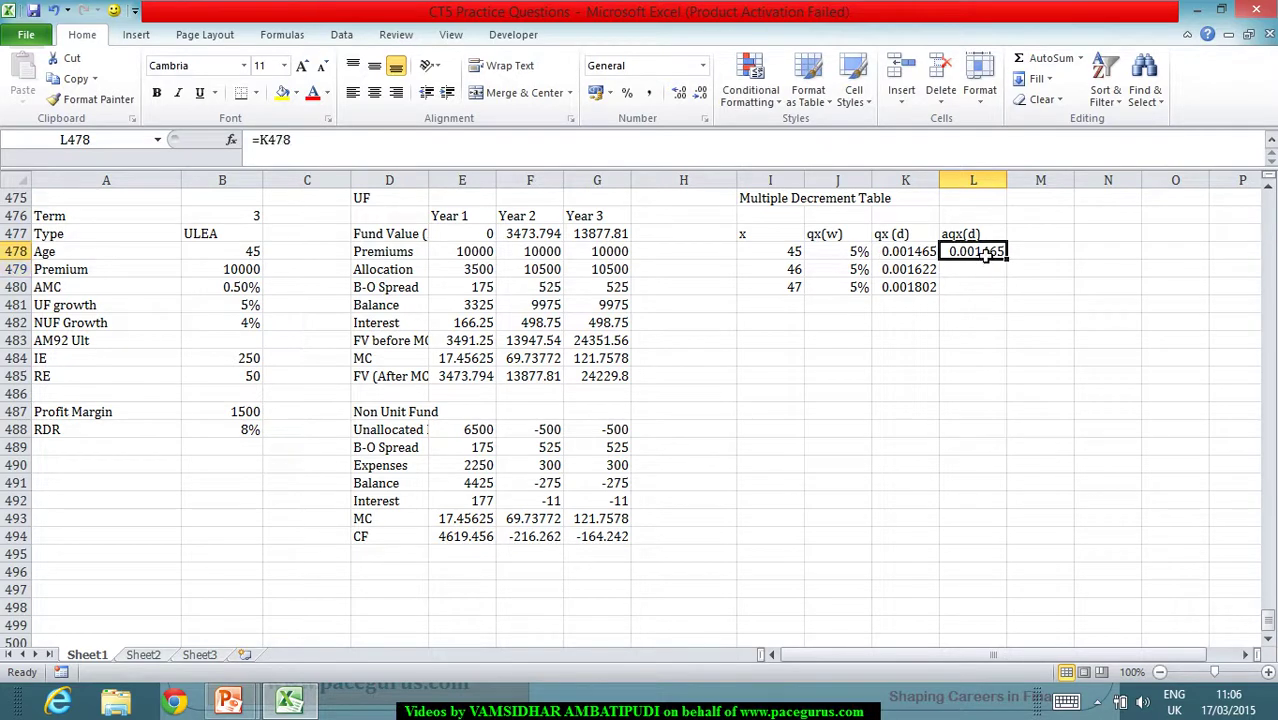
pyautogui.doubleClick(1007, 261)
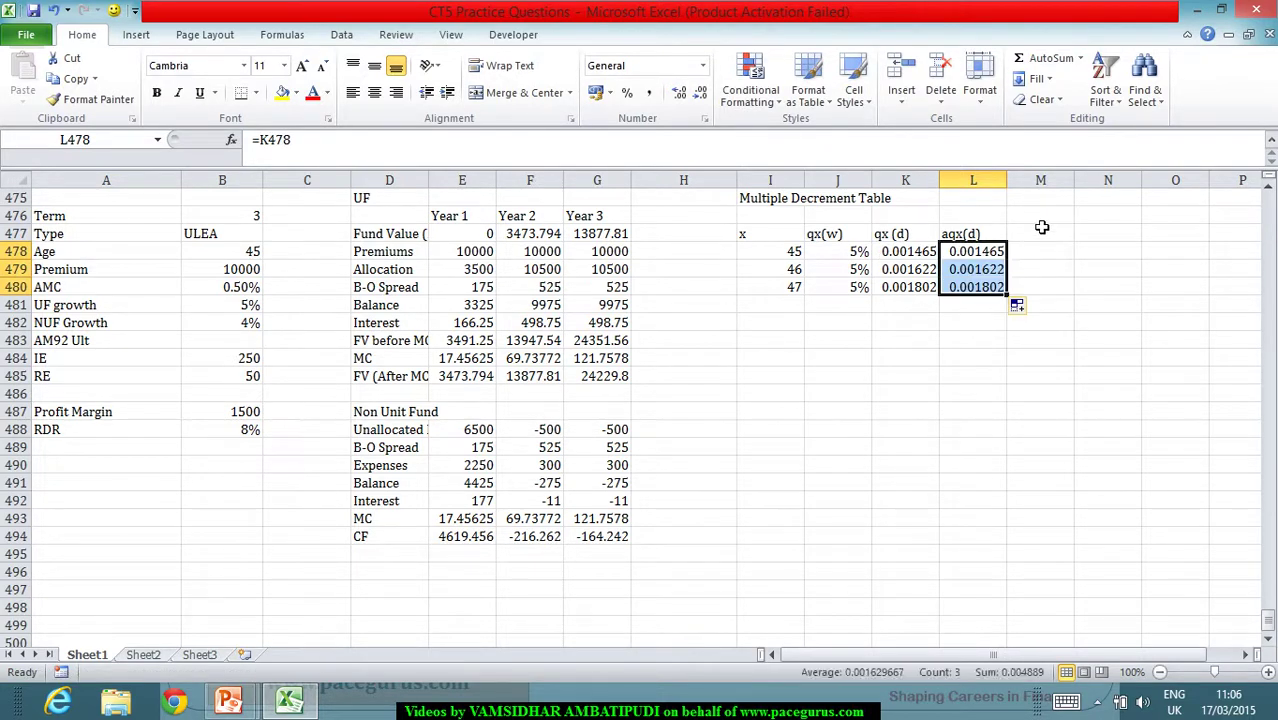
# Add the header aqx(s) in M477 and rename the withdrawal rate header in J477 to qx(s).
pyautogui.click(1038, 237)
pyautogui.write('aq')
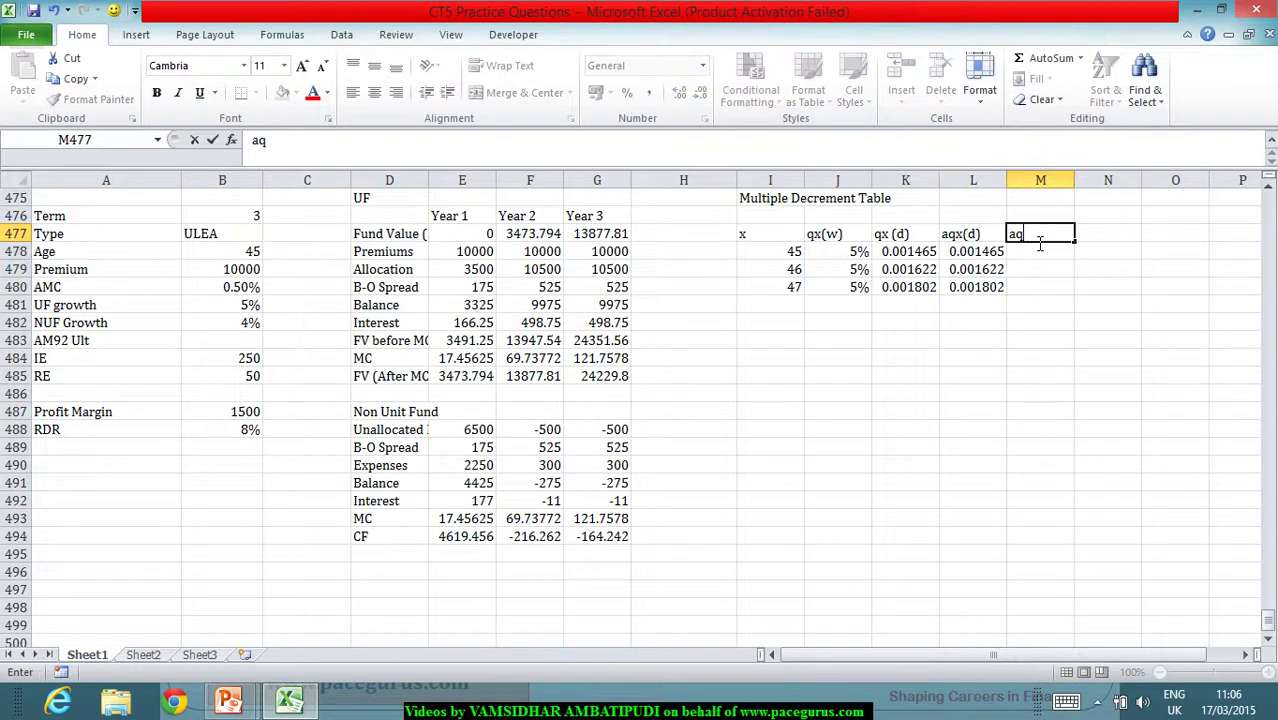
pyautogui.write('x(s)')
pyautogui.press('Return')
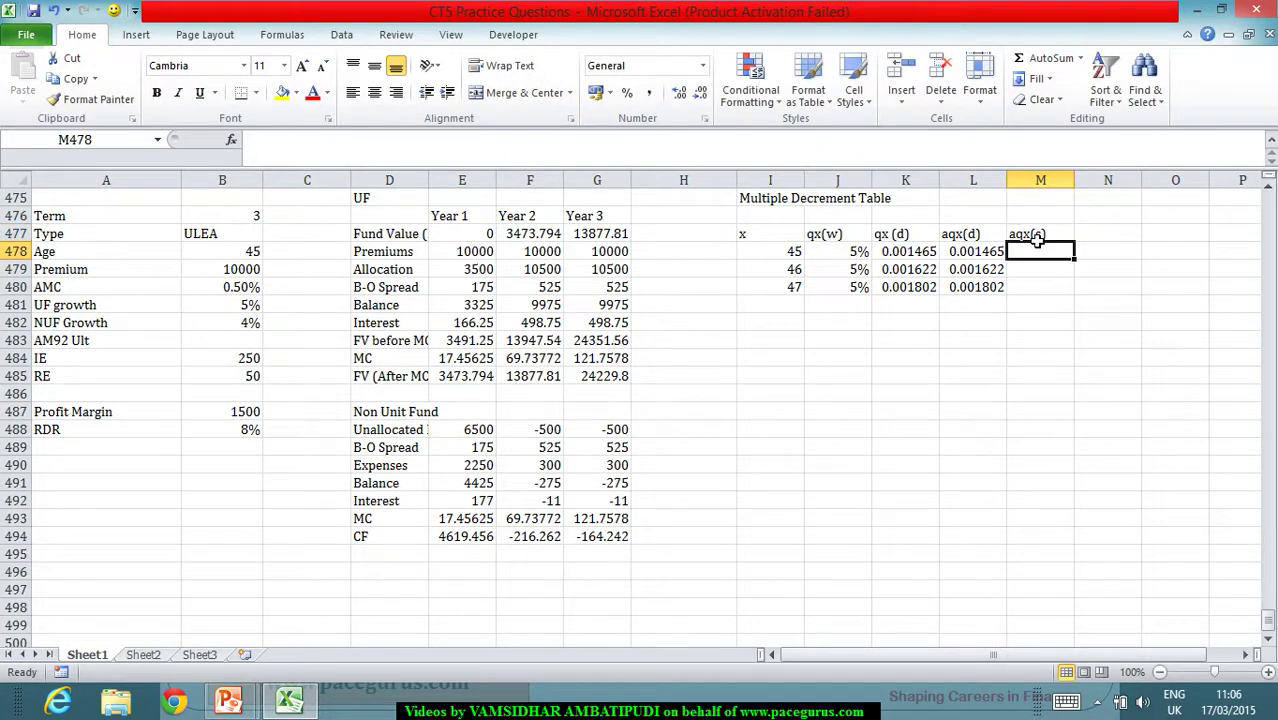
pyautogui.doubleClick(842, 238)
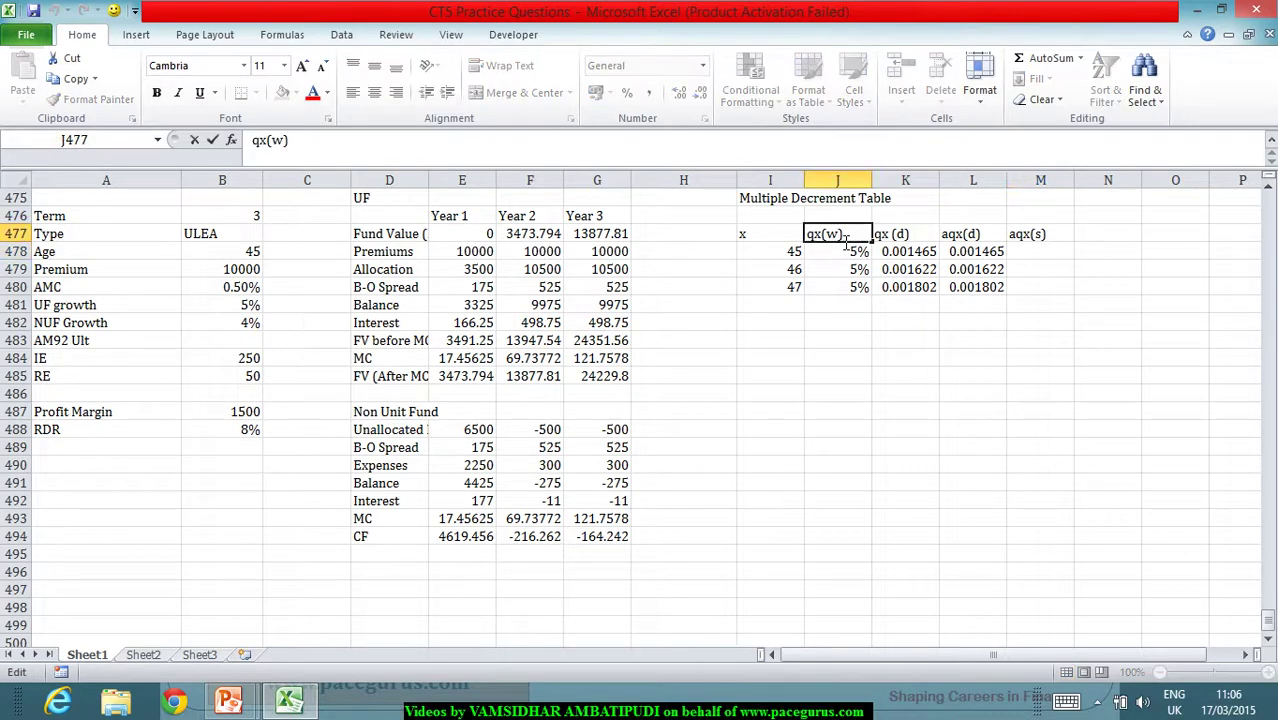
pyautogui.press('BackSpace')
pyautogui.press('BackSpace')
pyautogui.write('s)')
pyautogui.press('Return')
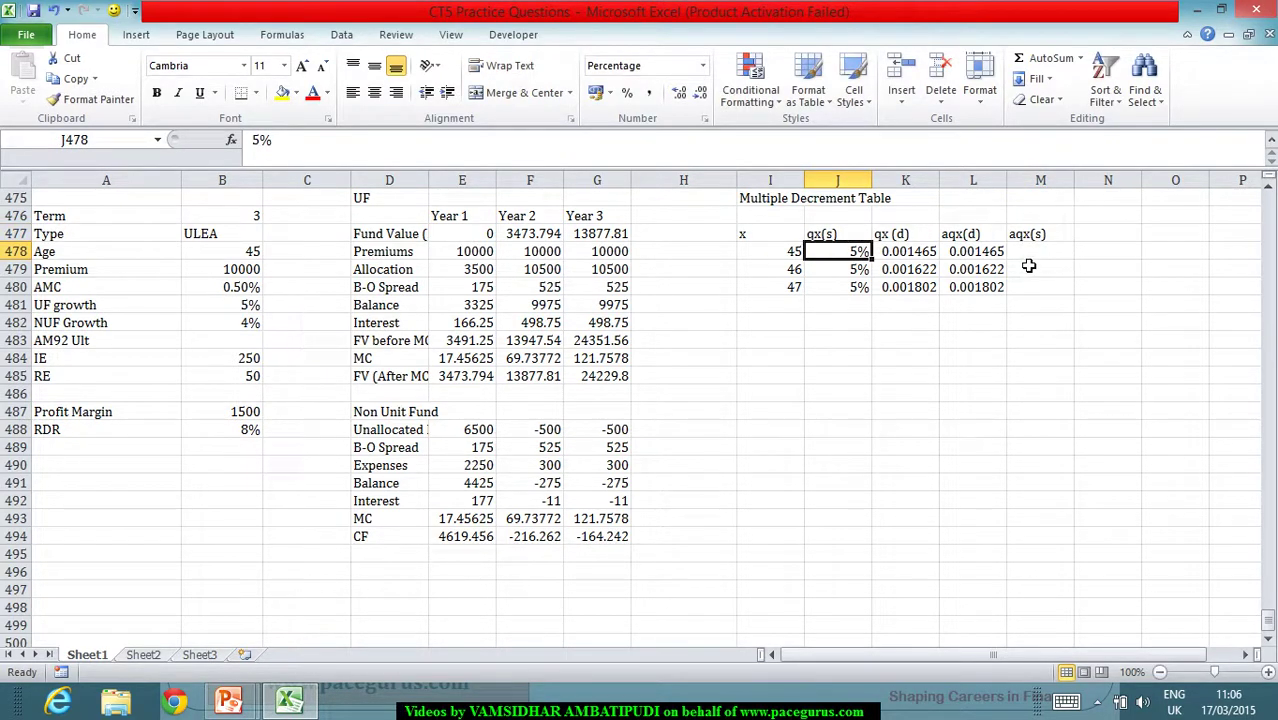
# Calculate the dependent surrender rate in M478 with =J478*(1-K478) and fill it down to age 47.
pyautogui.click(1030, 254)
pyautogui.write('=')
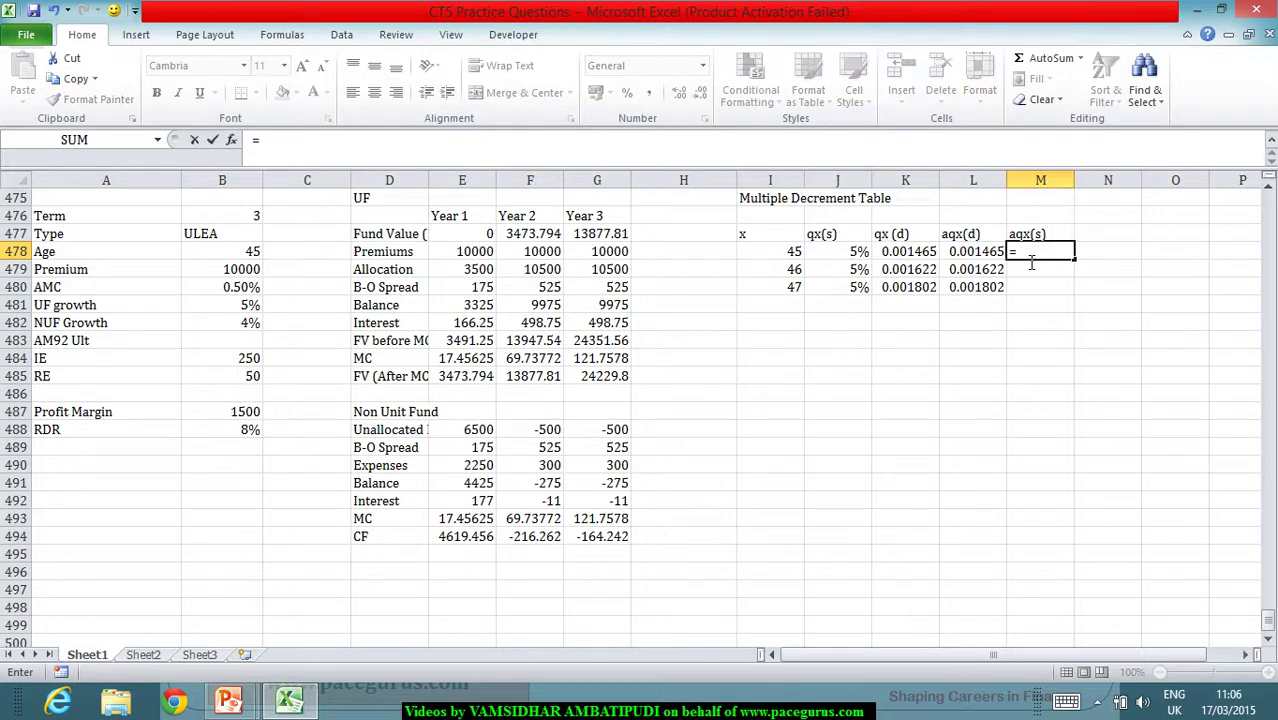
pyautogui.click(866, 256)
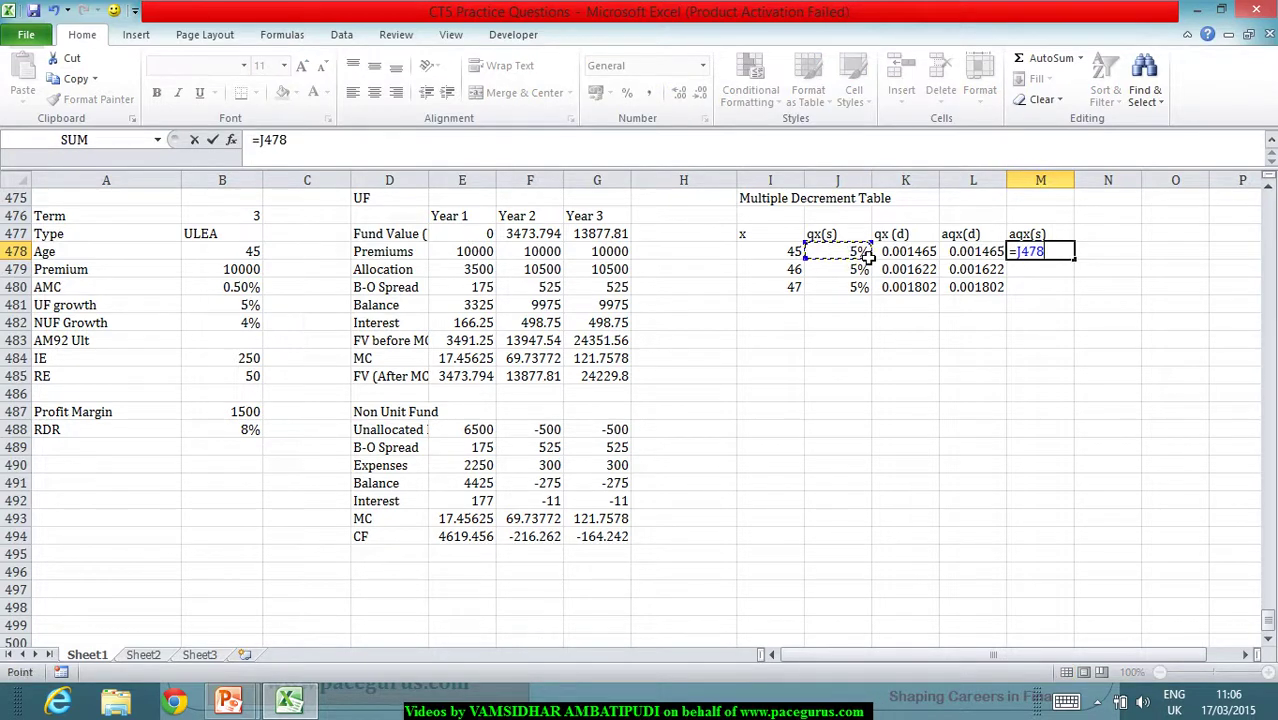
pyautogui.write('*(1-')
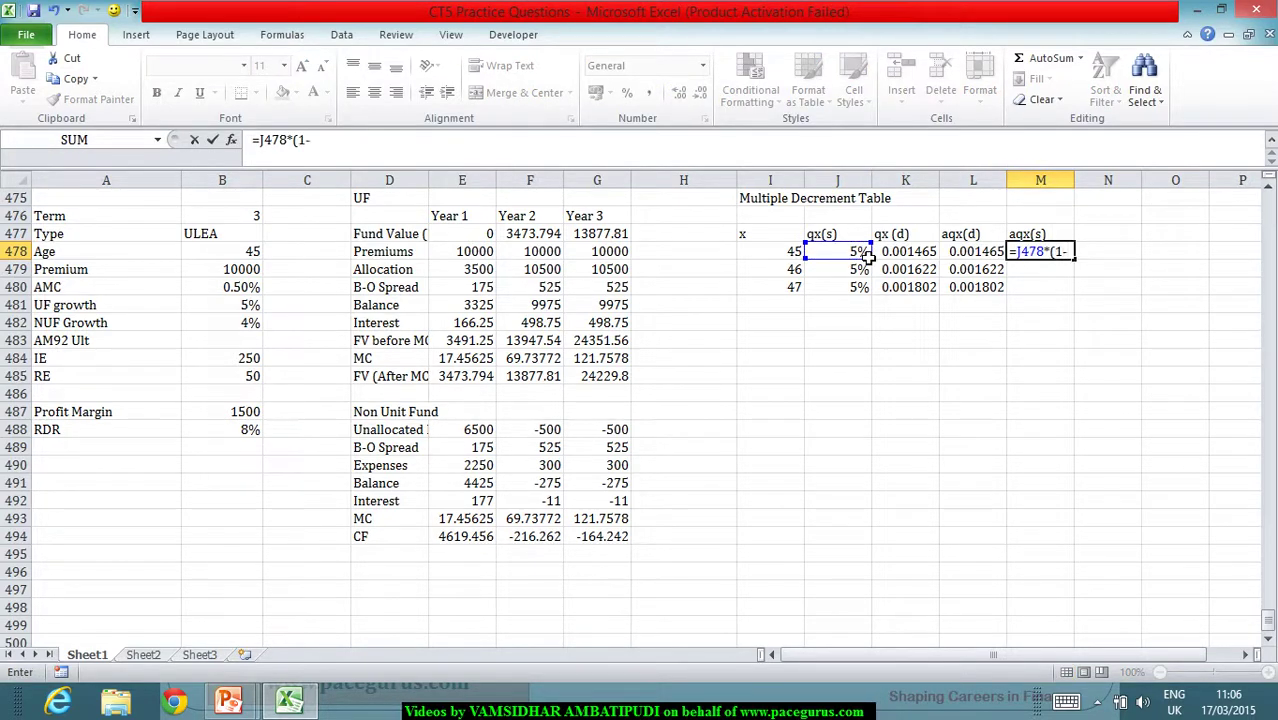
pyautogui.click(930, 258)
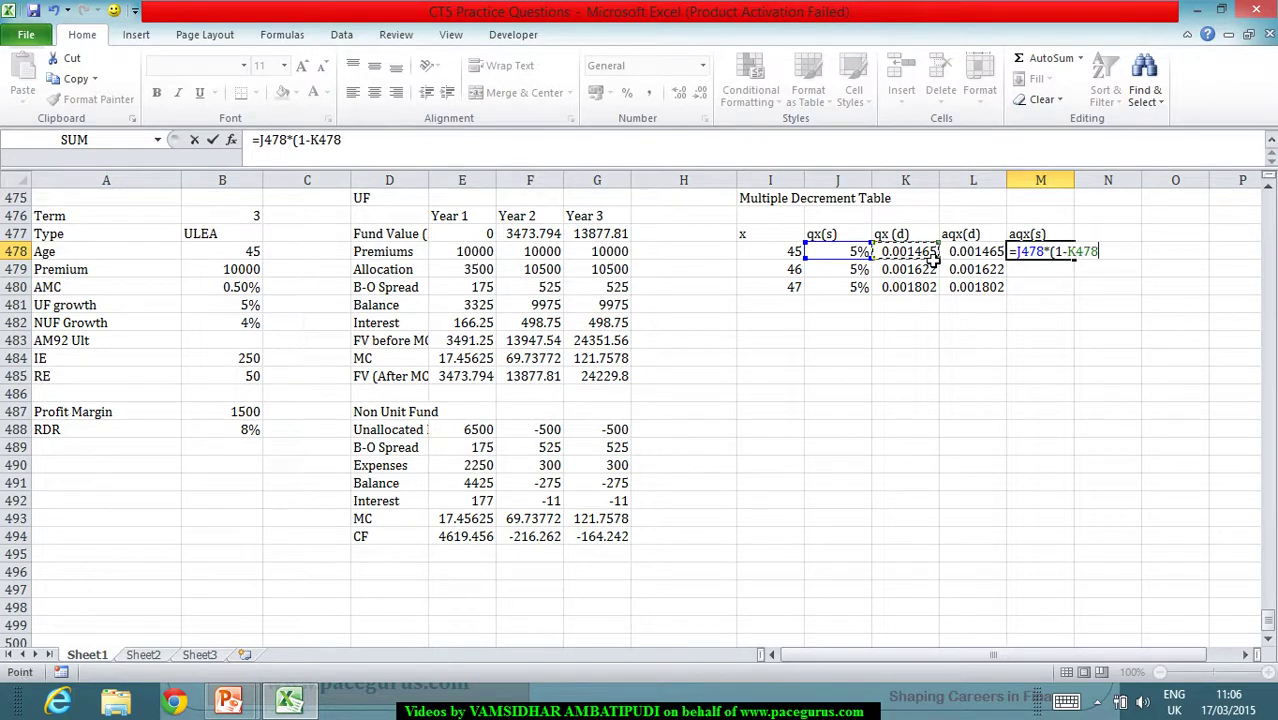
pyautogui.write(')')
pyautogui.press('Return')
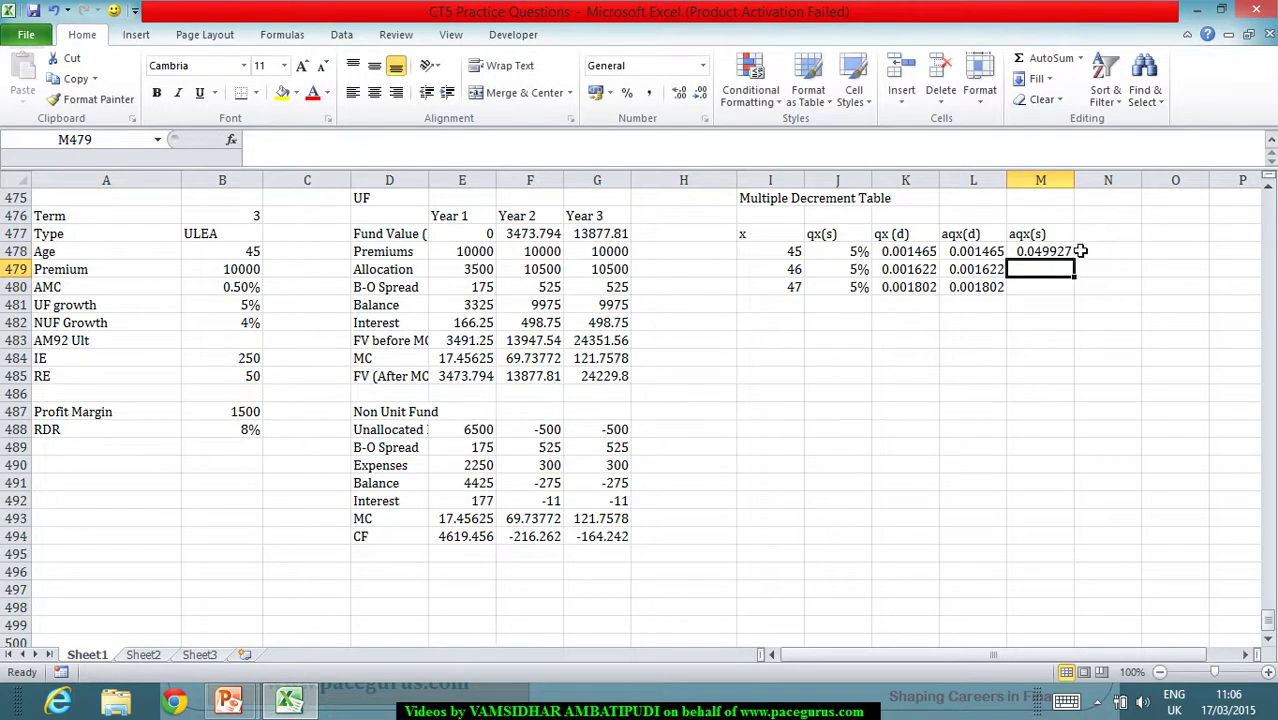
pyautogui.click(1063, 256)
pyautogui.moveTo(1073, 260); pyautogui.dragTo(1080, 280)
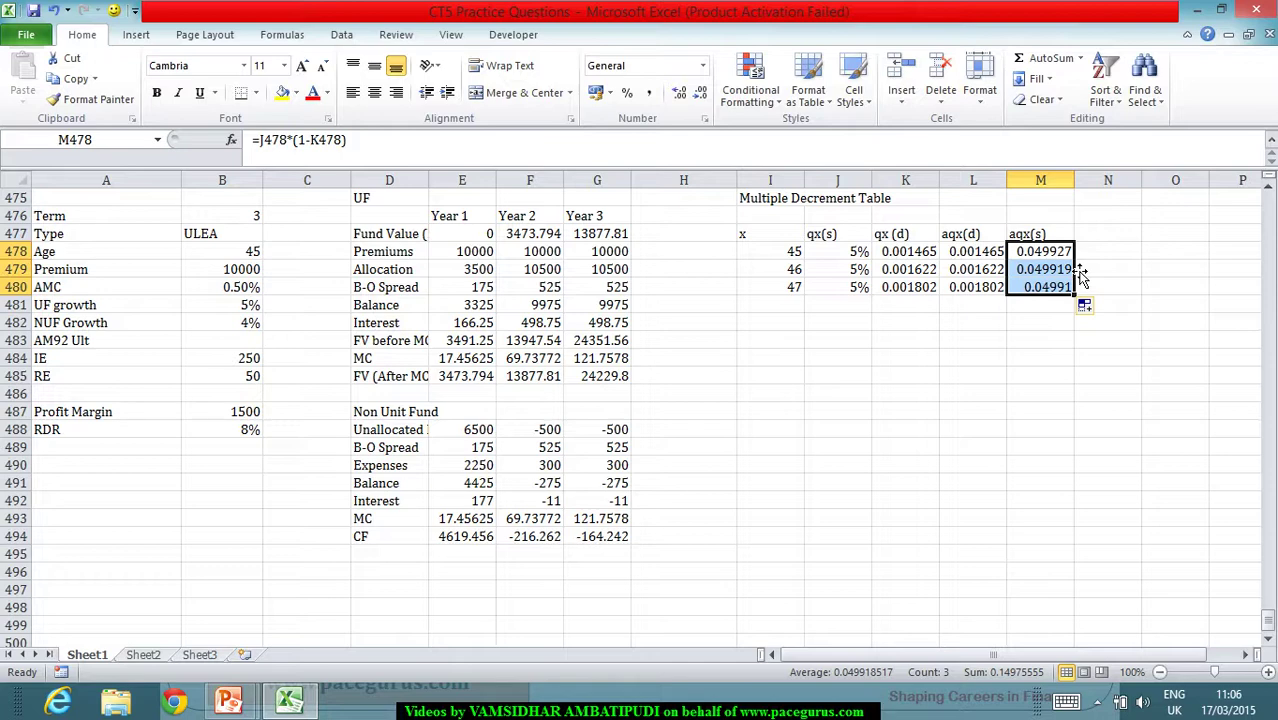
# Add the header apx in N477 of the multiple decrement table.
pyautogui.click(1105, 237)
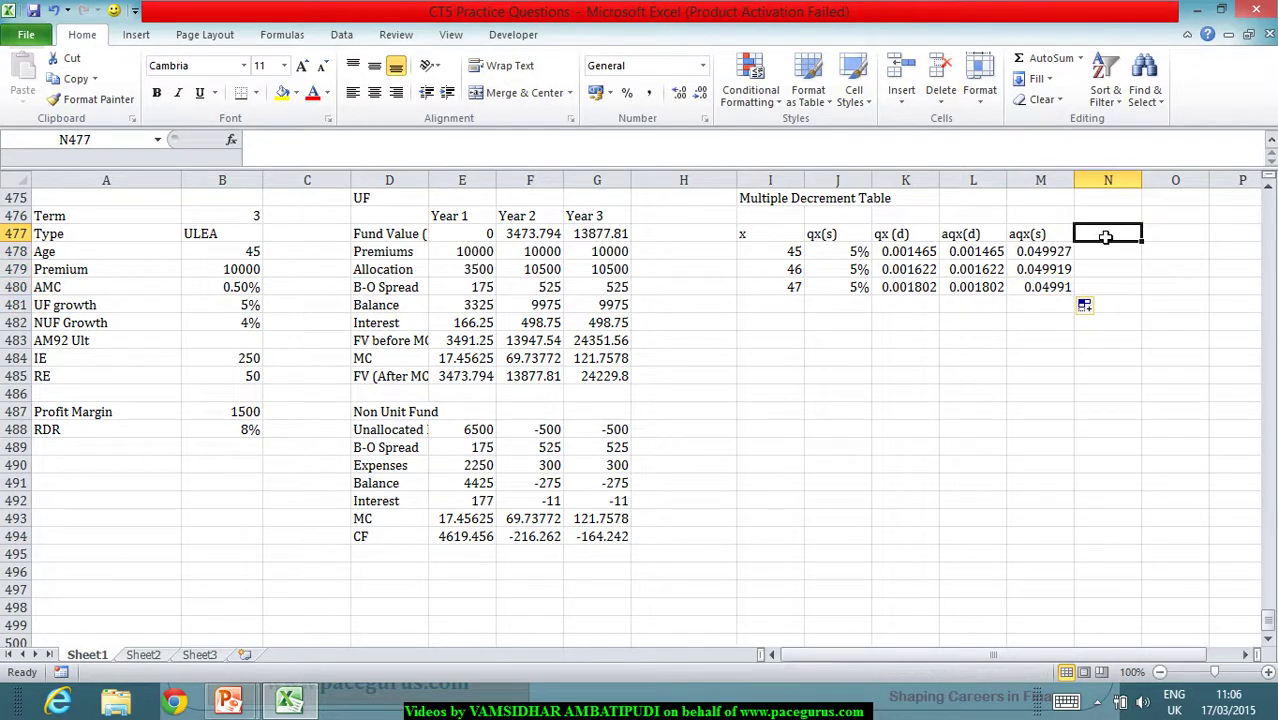
pyautogui.doubleClick(1108, 238)
pyautogui.write('(')
pyautogui.press('BackSpace')
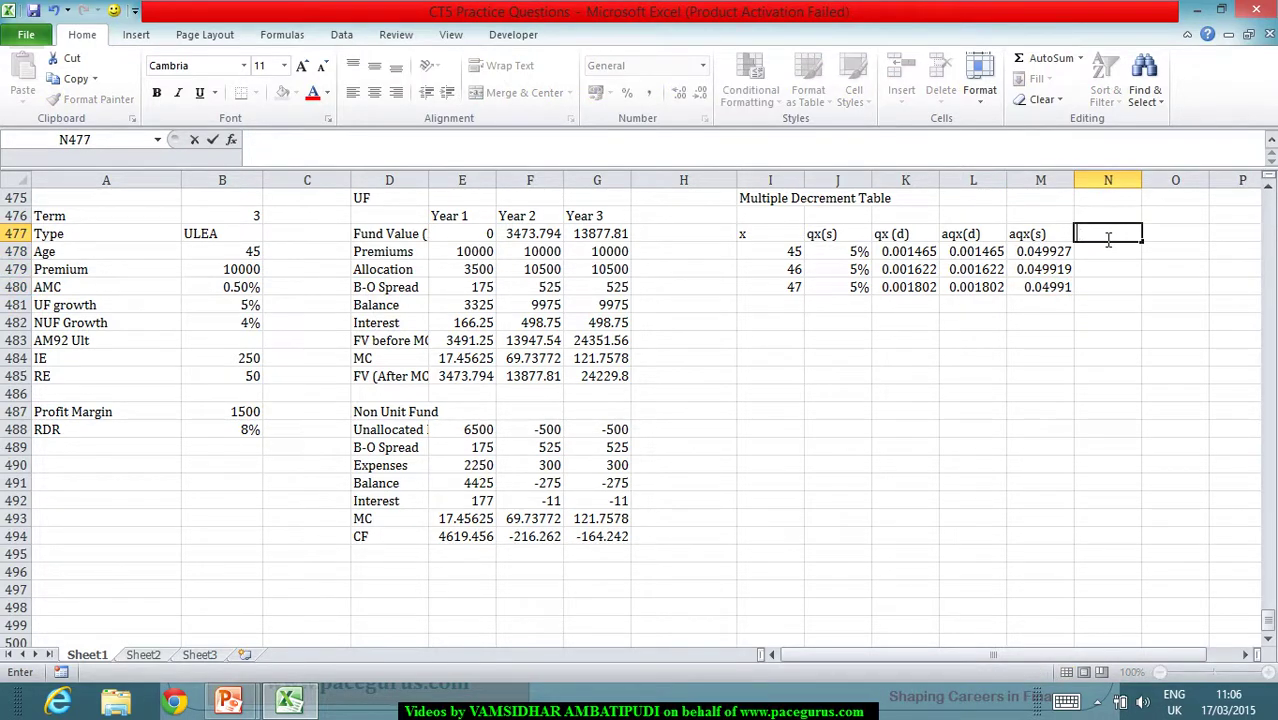
pyautogui.write('apx')
pyautogui.press('Return')
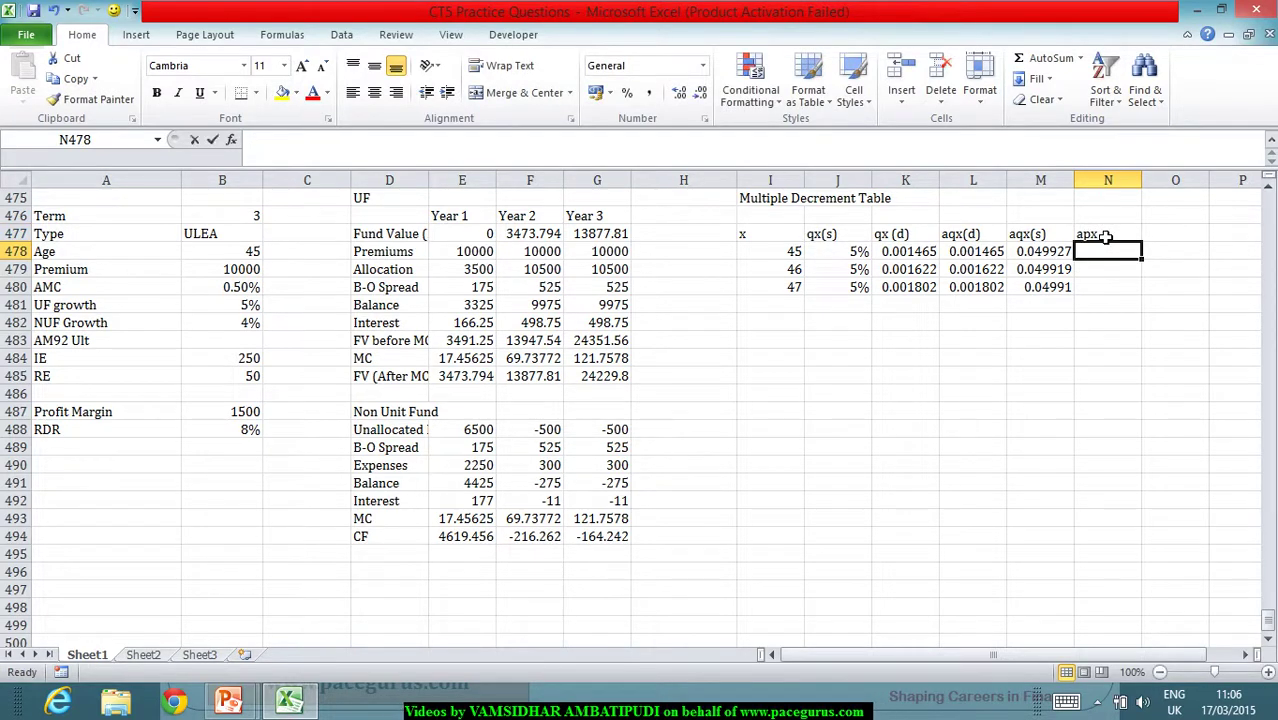
# Calculate the survival probability in N478 with =1-L478-M478 and fill it down to age 47.
pyautogui.write('=1-')
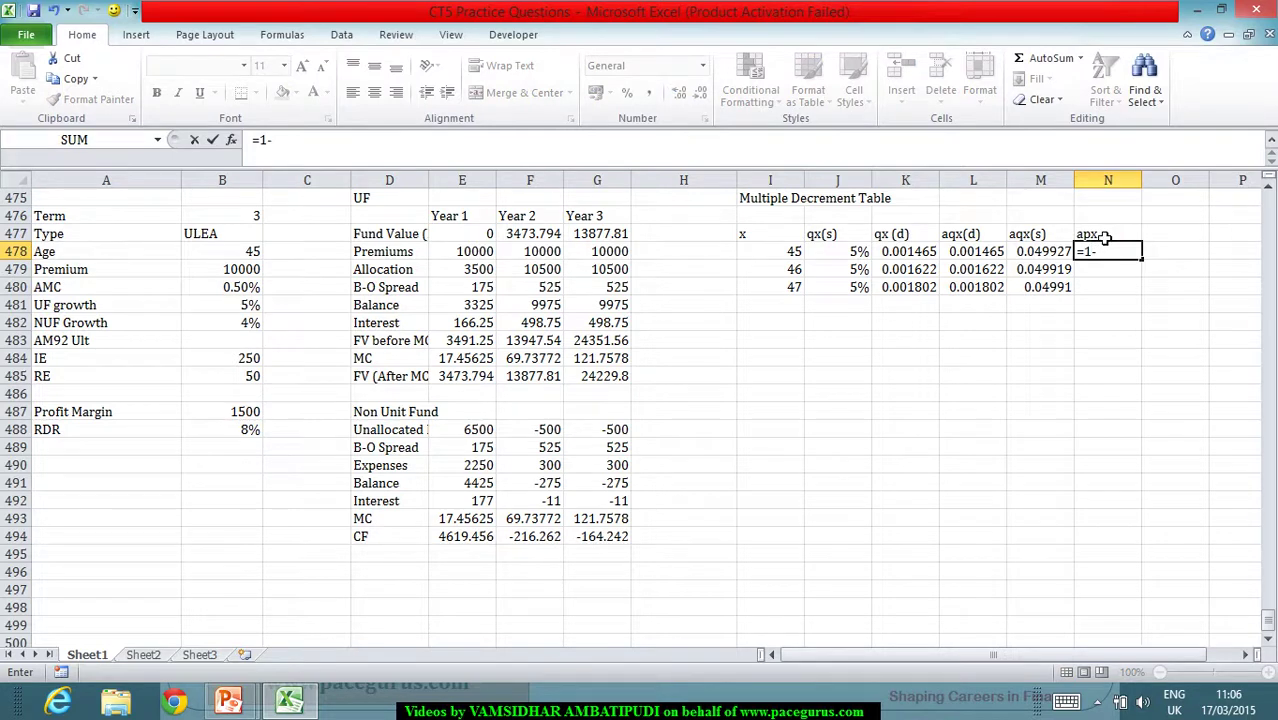
pyautogui.click(972, 257)
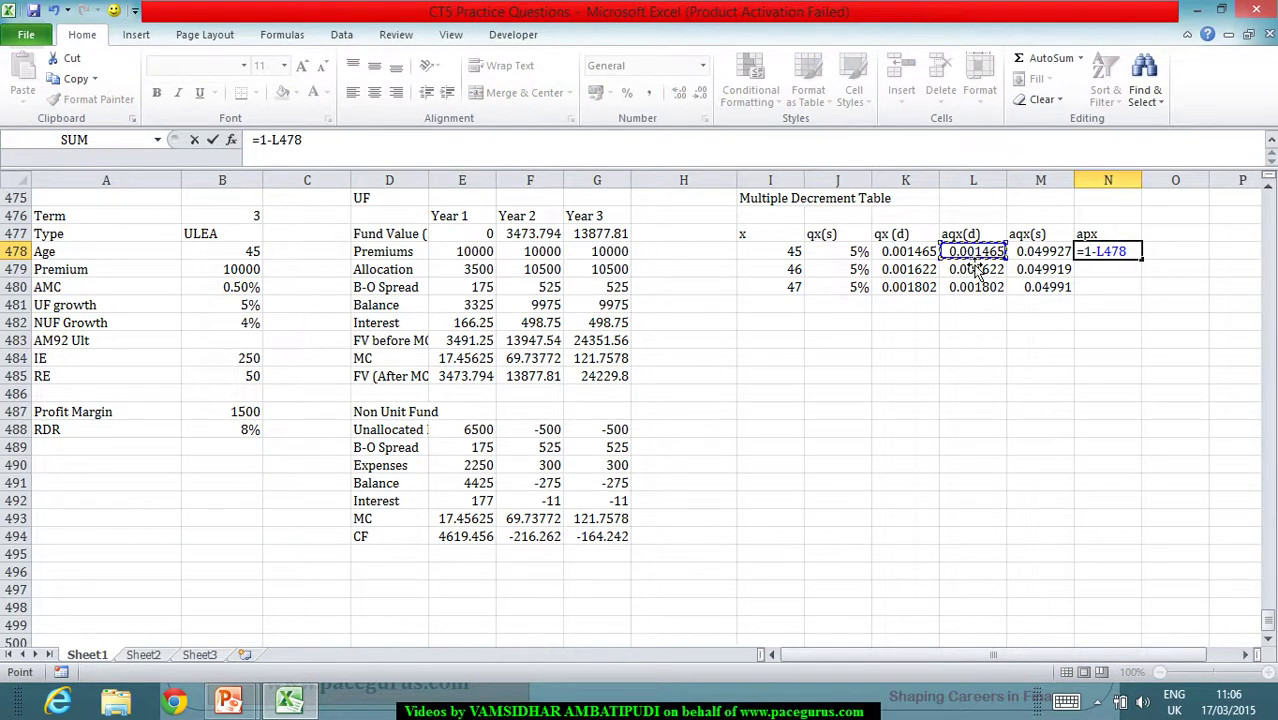
pyautogui.write('-')
pyautogui.click(1033, 257)
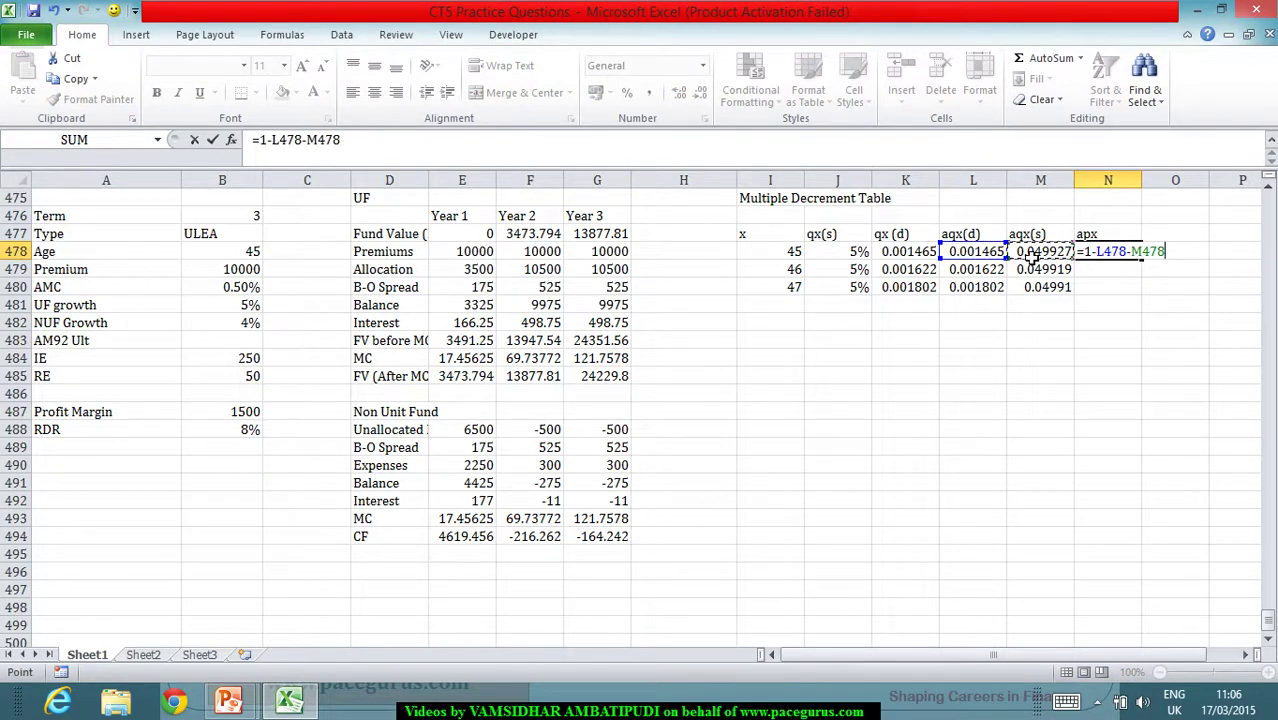
pyautogui.press('Return')
pyautogui.click(1127, 257)
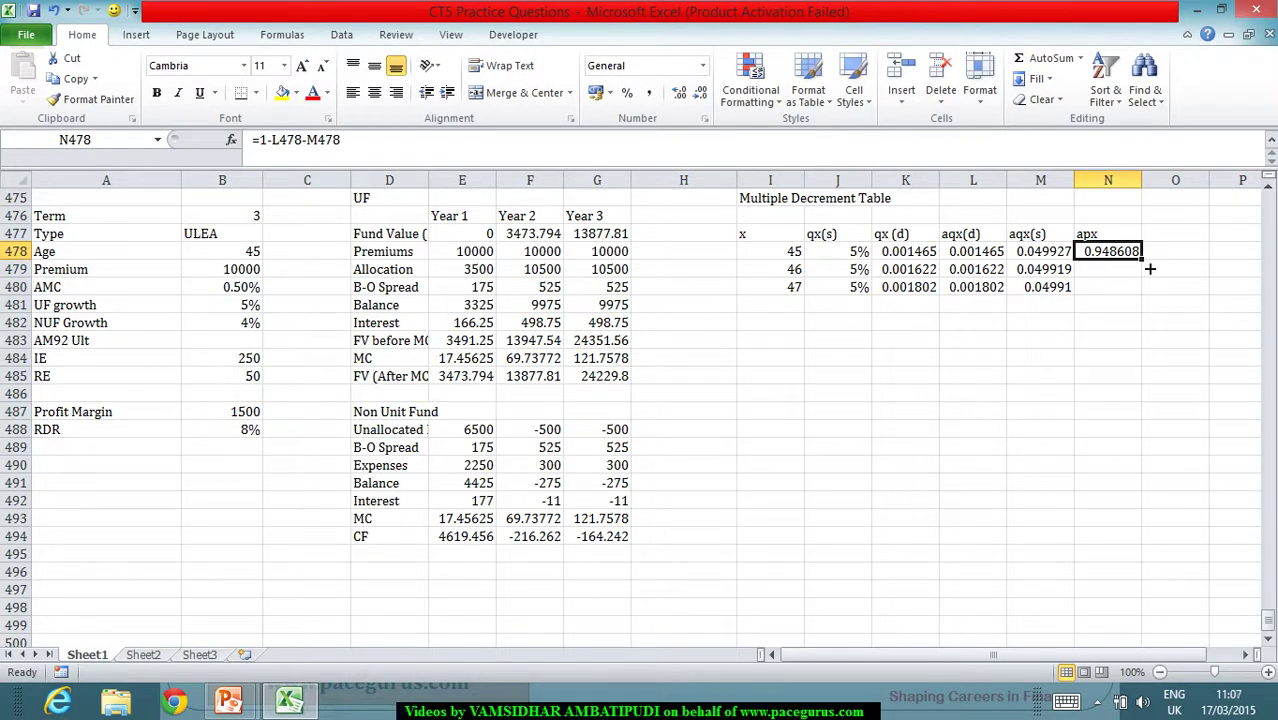
pyautogui.moveTo(1141, 261); pyautogui.dragTo(1150, 288)
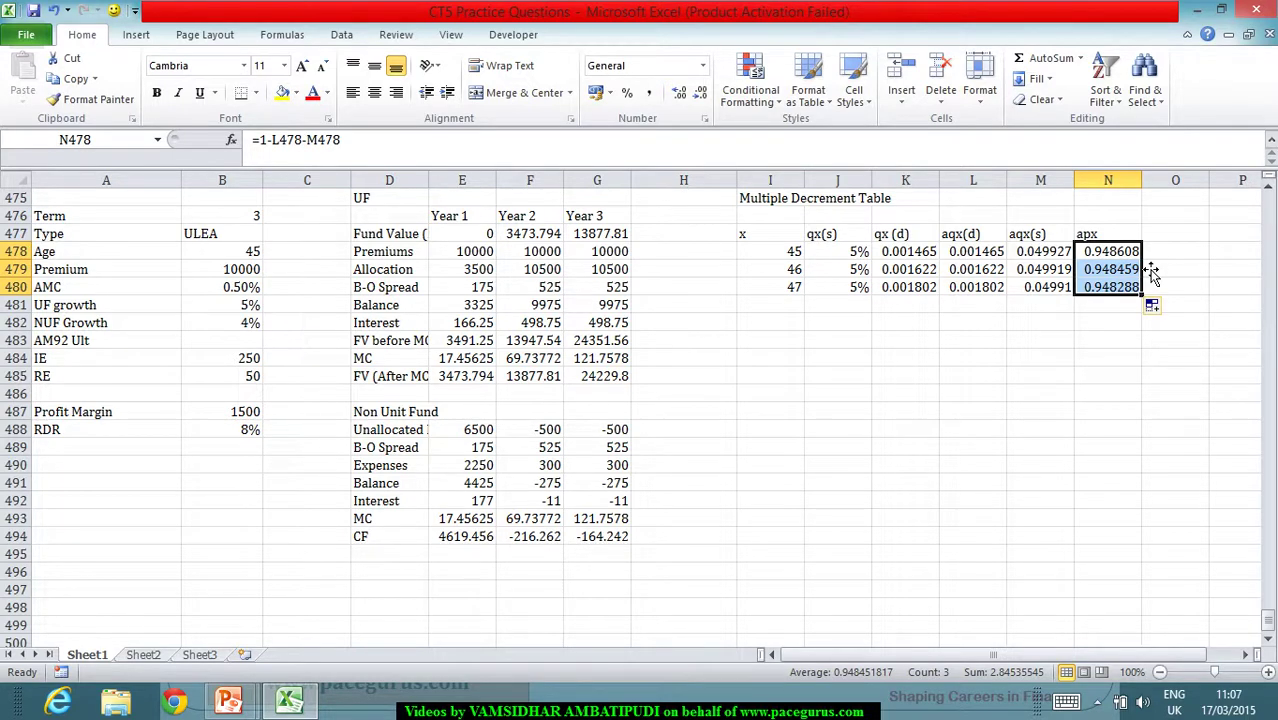
# Add the header "Prop of Inf" in O477 and enter 1 for age 45 in O478.
pyautogui.click(1165, 239)
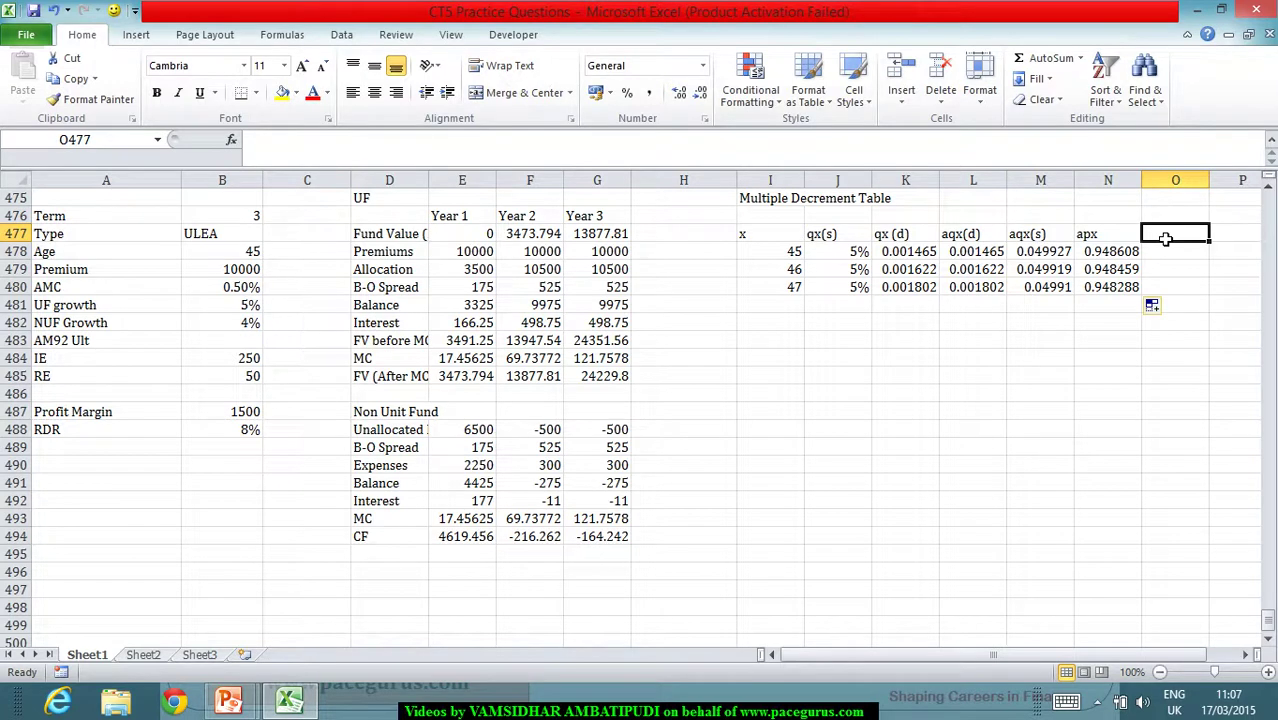
pyautogui.write('Prop')
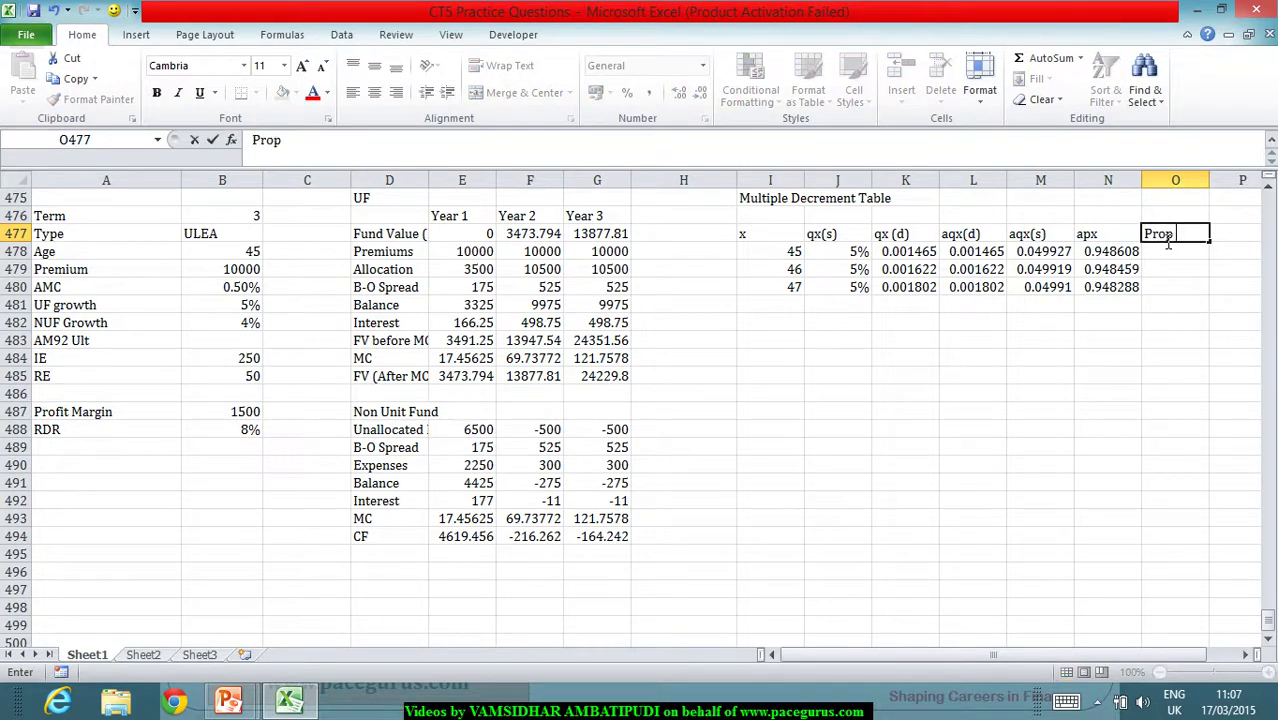
pyautogui.write(' of Inf')
pyautogui.press('Return')
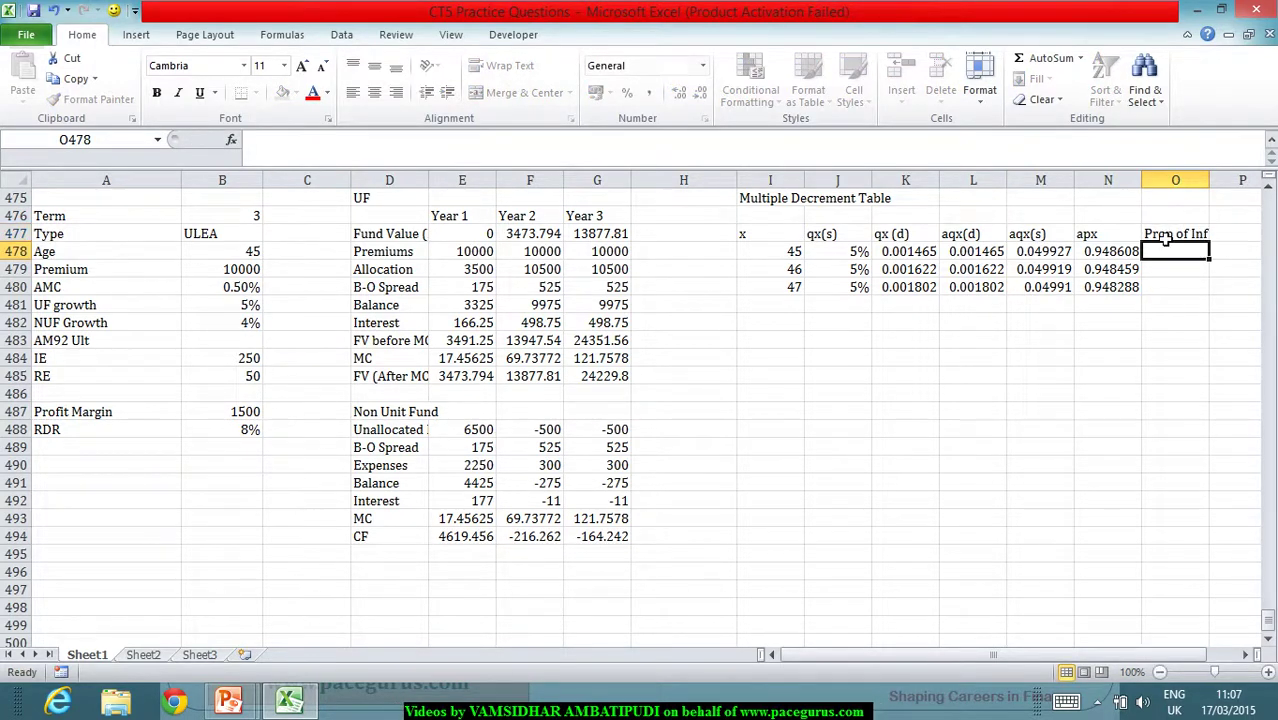
pyautogui.write('1')
pyautogui.press('Return')
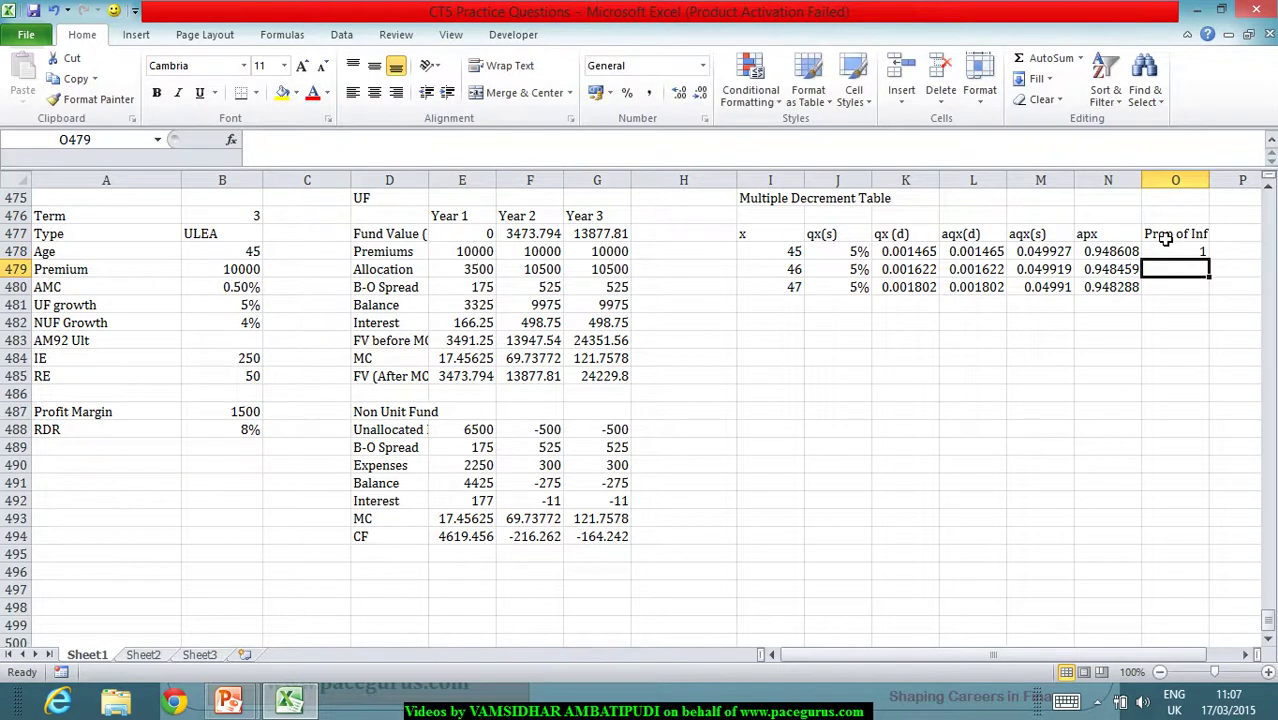
# Calculate the in-force proportion for age 46 in O479 with the formula =O478*N478.
pyautogui.write('=')
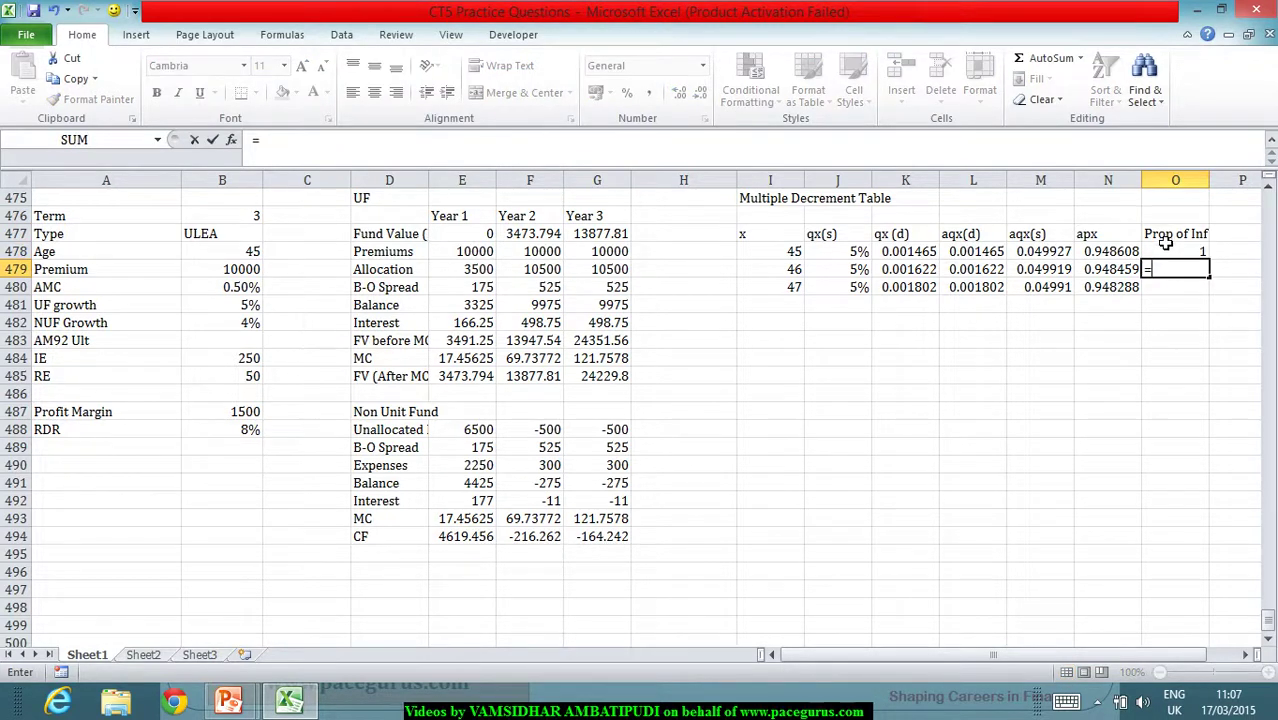
pyautogui.click(1166, 253)
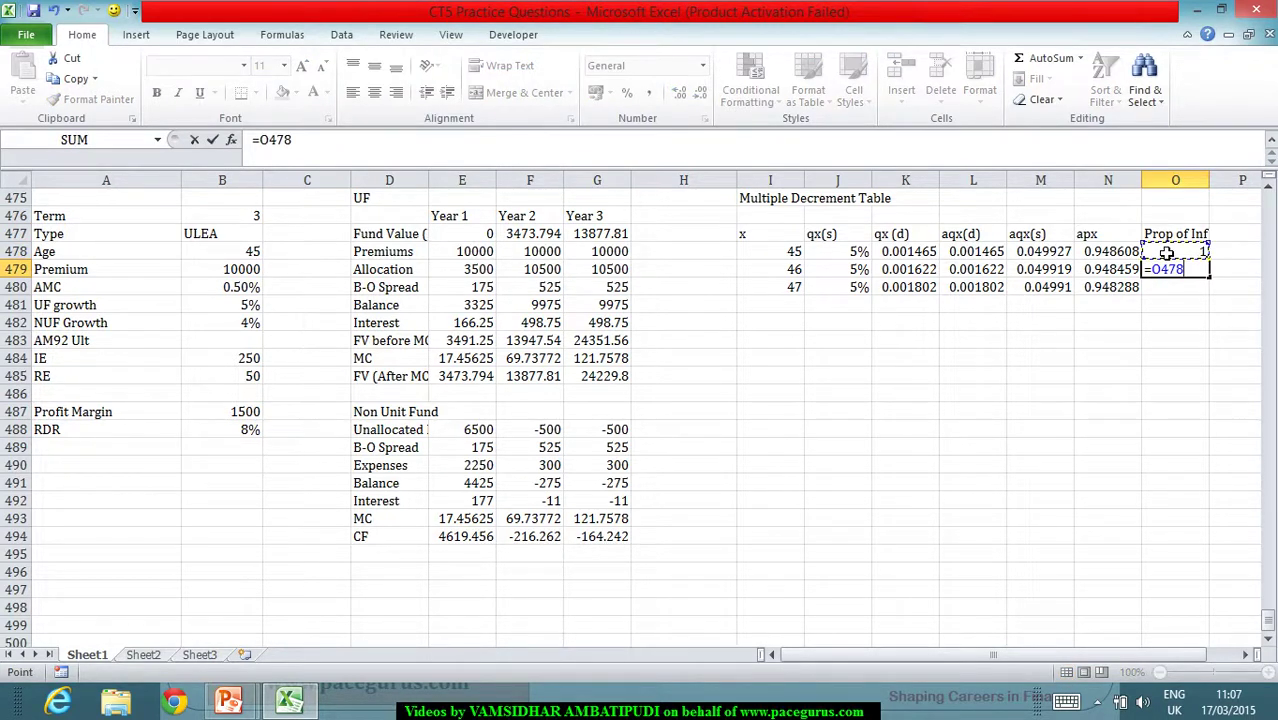
pyautogui.write('*')
pyautogui.click(1120, 255)
pyautogui.press('Return')
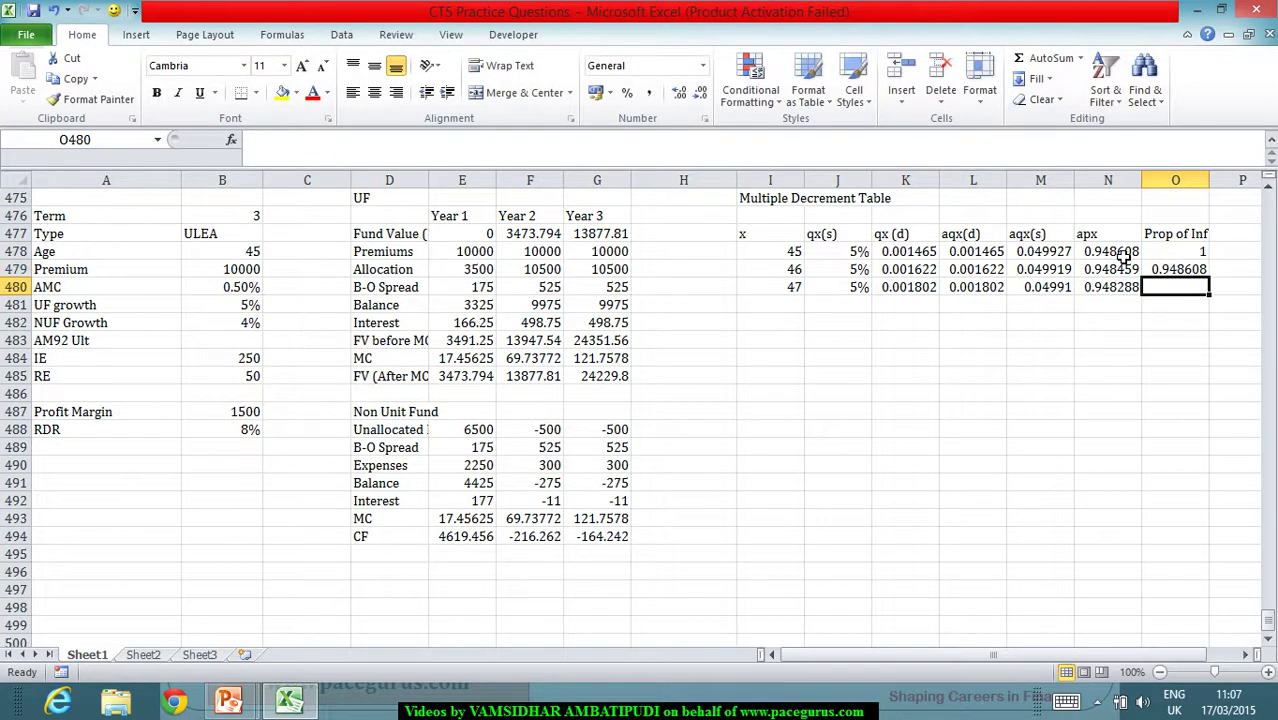
# Fill the in-force proportion formula from O479 down to age 47, and add the label "Prob Inforce" in D496.
pyautogui.click(1189, 270)
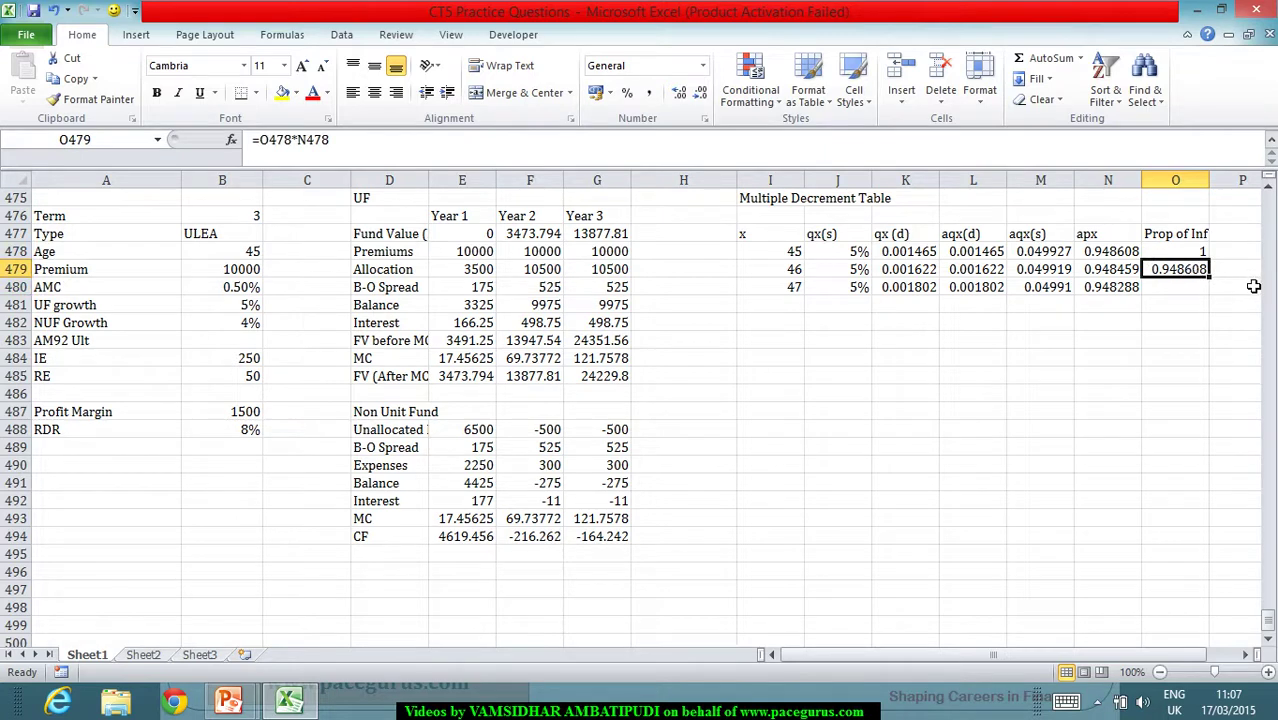
pyautogui.moveTo(1210, 280); pyautogui.dragTo(1218, 292)
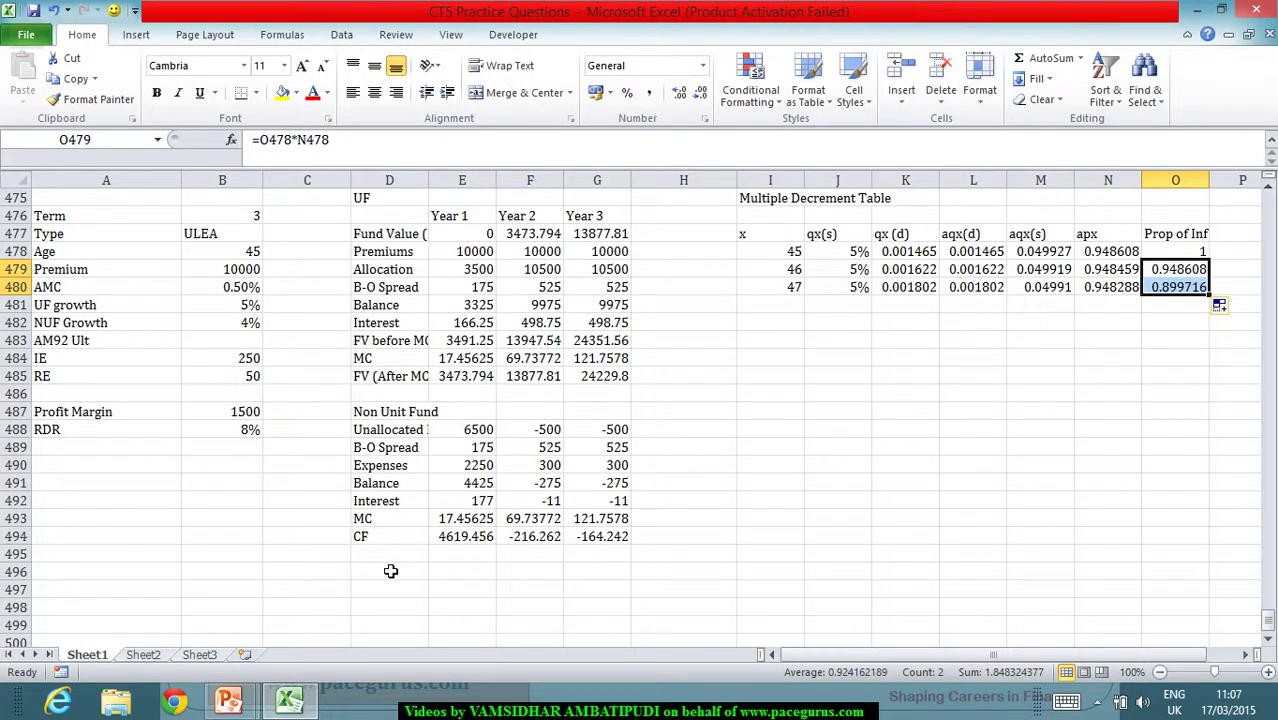
pyautogui.click(390, 571)
pyautogui.write('Pro')
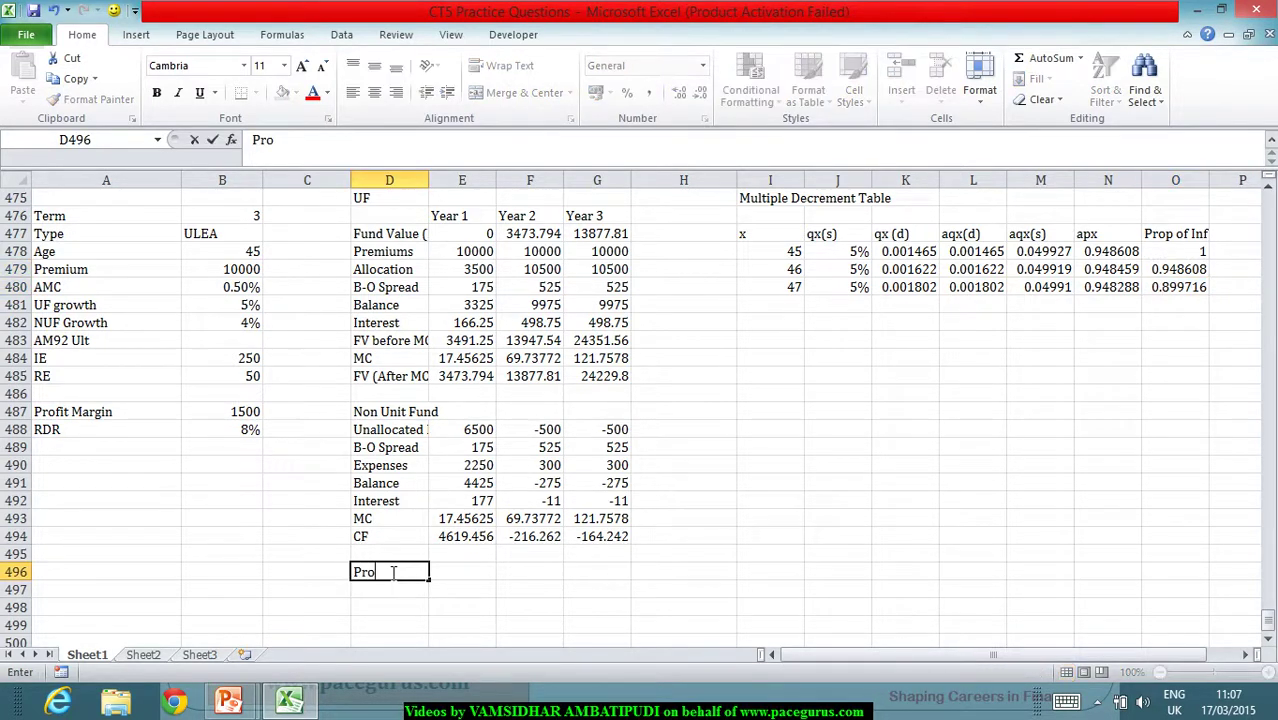
pyautogui.write('b Inforce')
pyautogui.press('Tab')
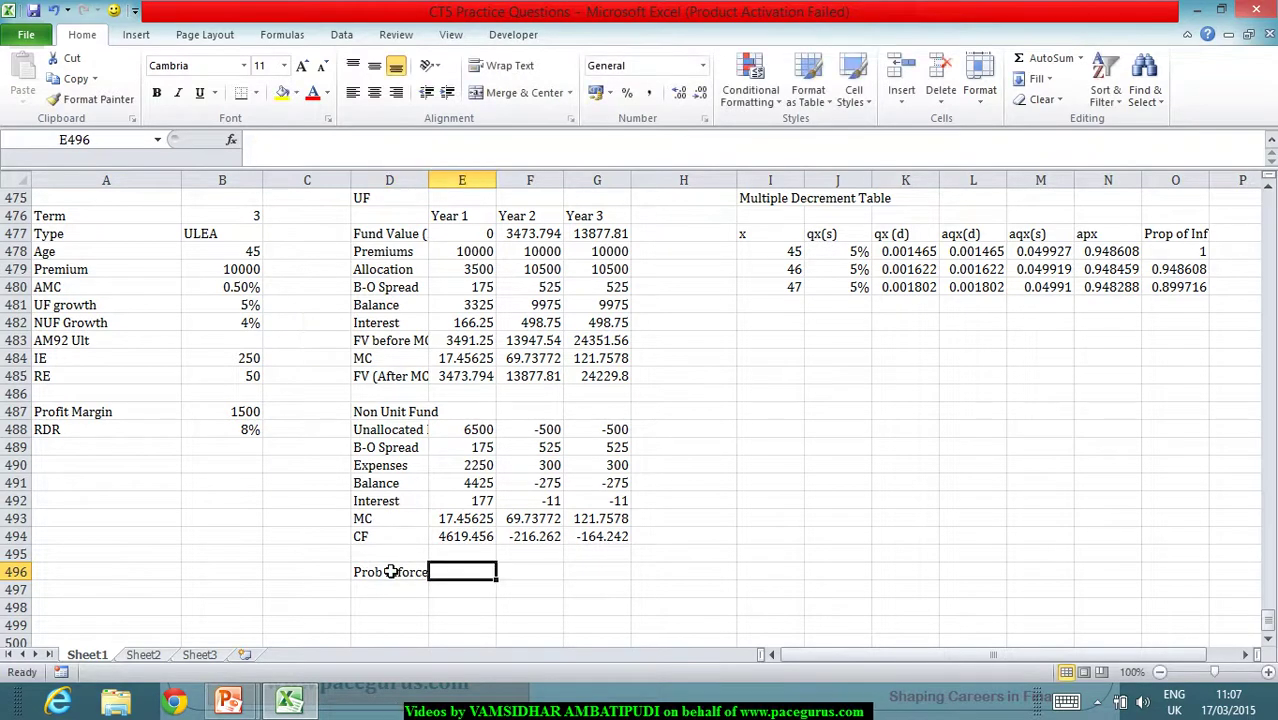
# Link the Prob Inforce values for Years 1 to 3 in E496:G496 to the in-force proportions in O478, O479 and O480.
pyautogui.write('=')
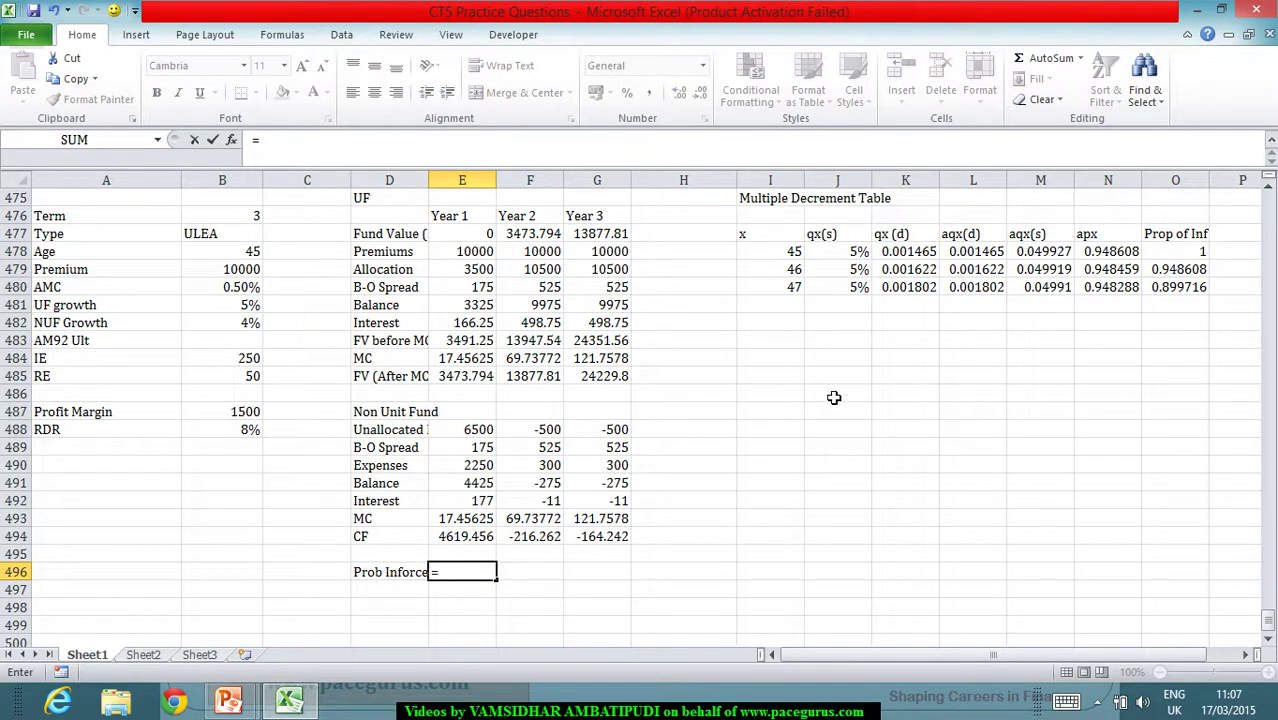
pyautogui.click(1163, 256)
pyautogui.press('Tab')
pyautogui.write('=')
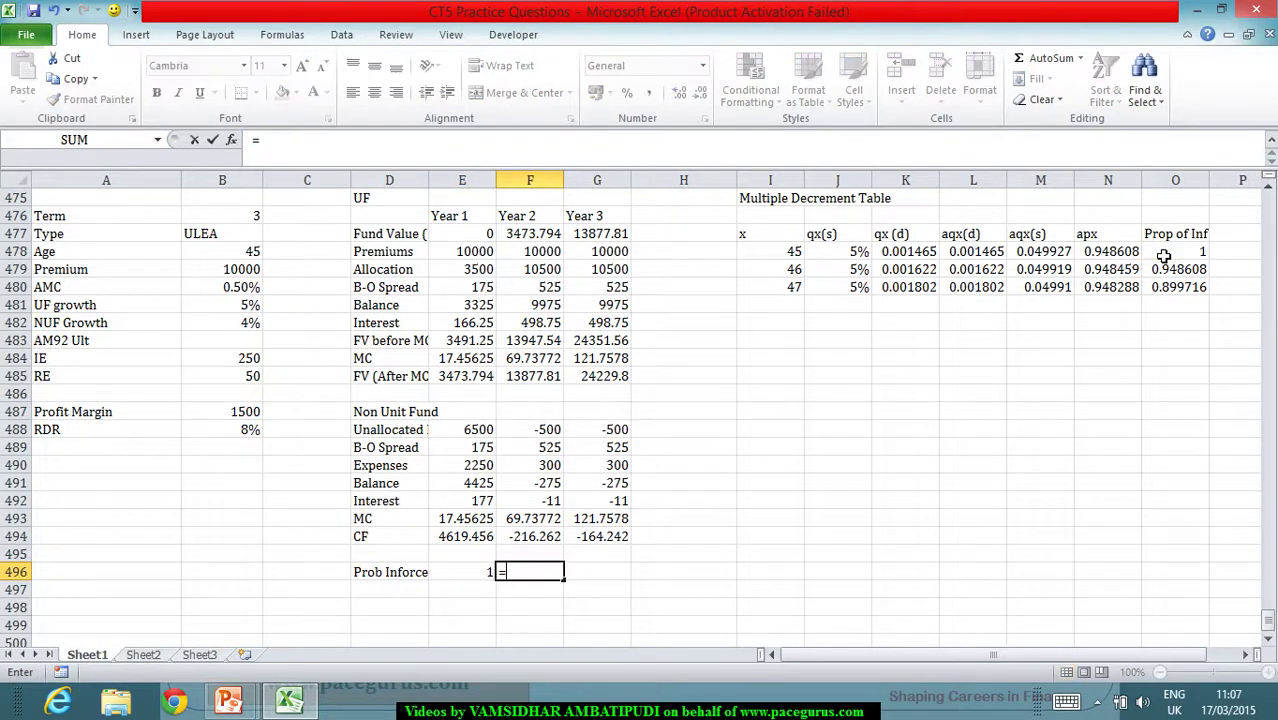
pyautogui.click(1168, 272)
pyautogui.press('Tab')
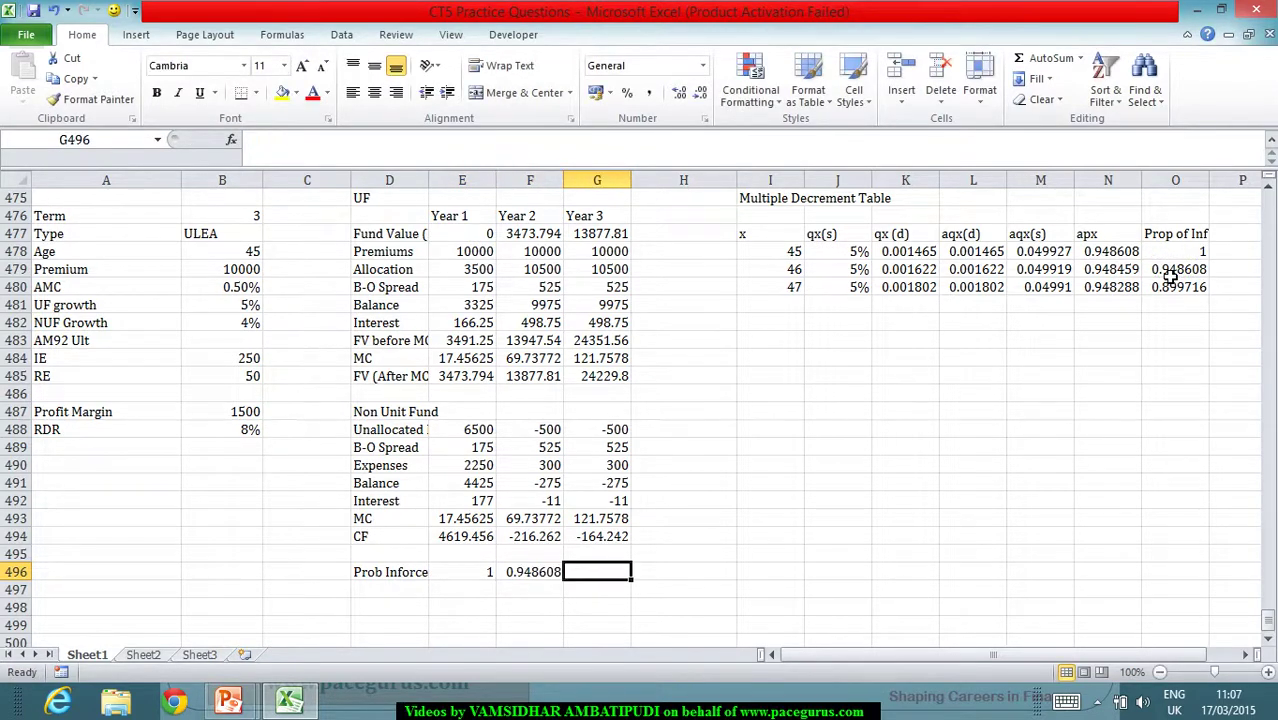
pyautogui.write('=')
pyautogui.click(1173, 288)
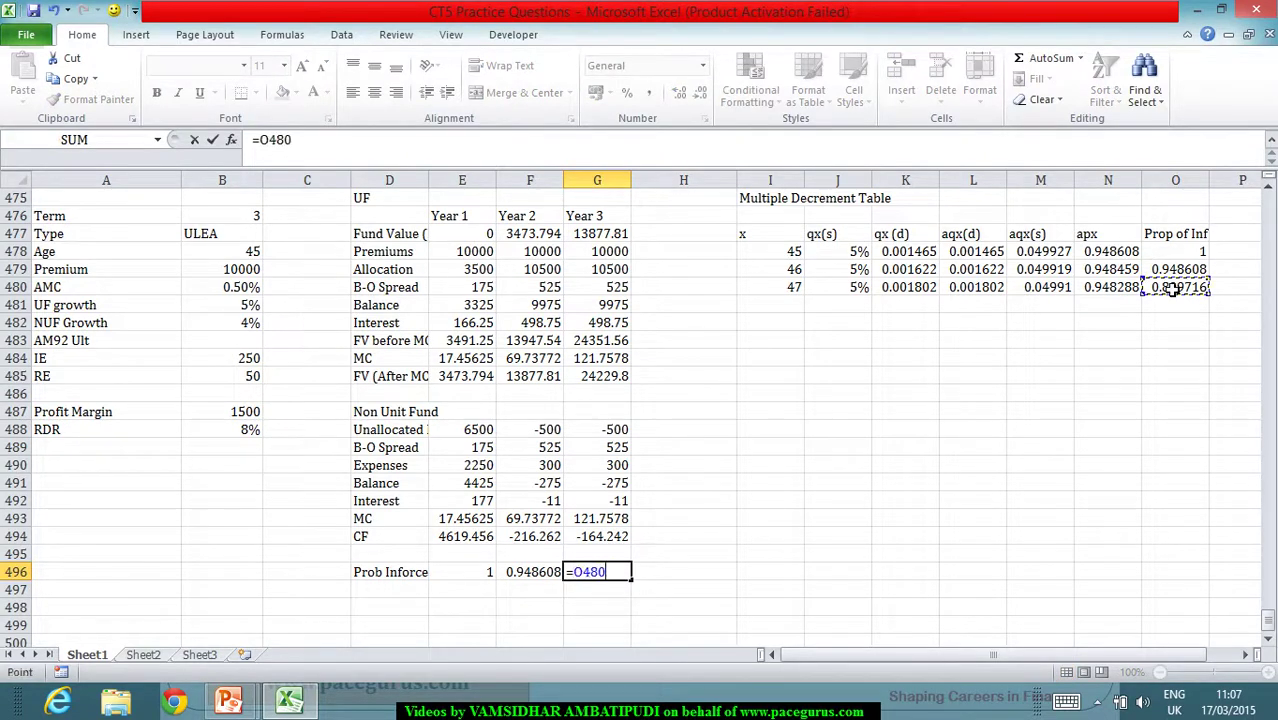
pyautogui.press('Return')
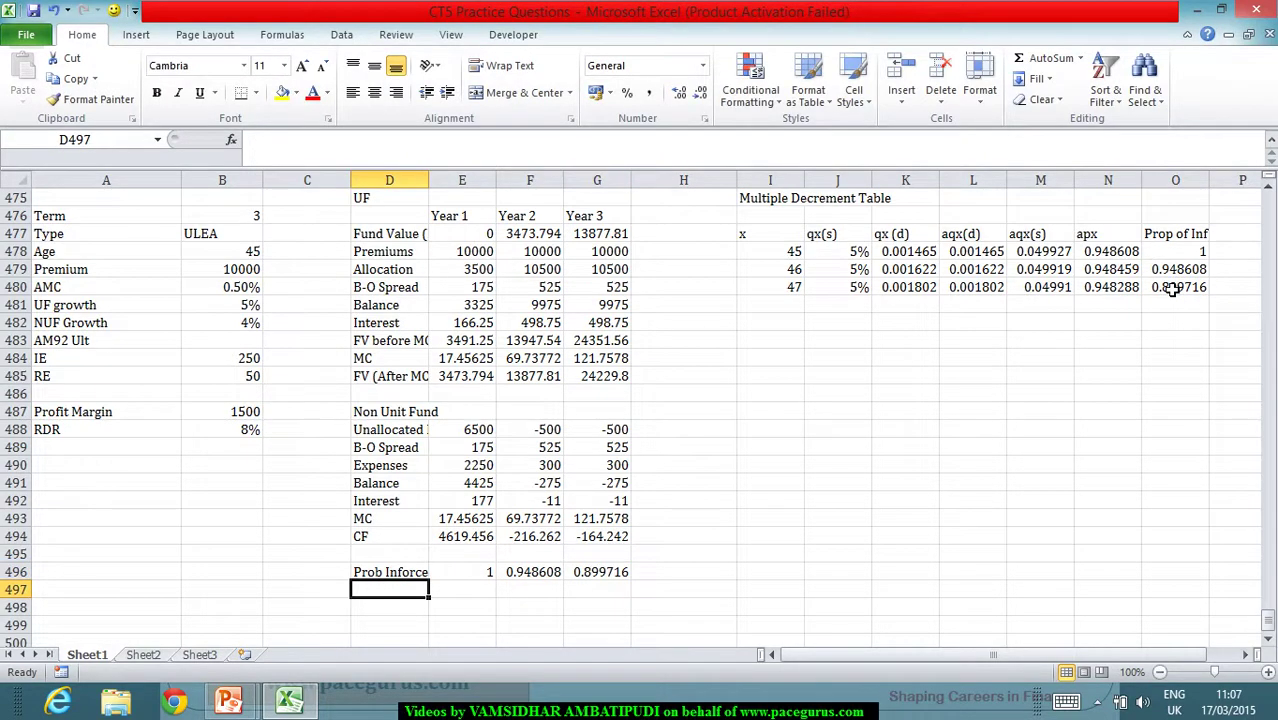
# Add the label "Discount F" in D497 and calculate the Year 1 discount factor in E497 with =1/(1+B488).
pyautogui.write('Disco')
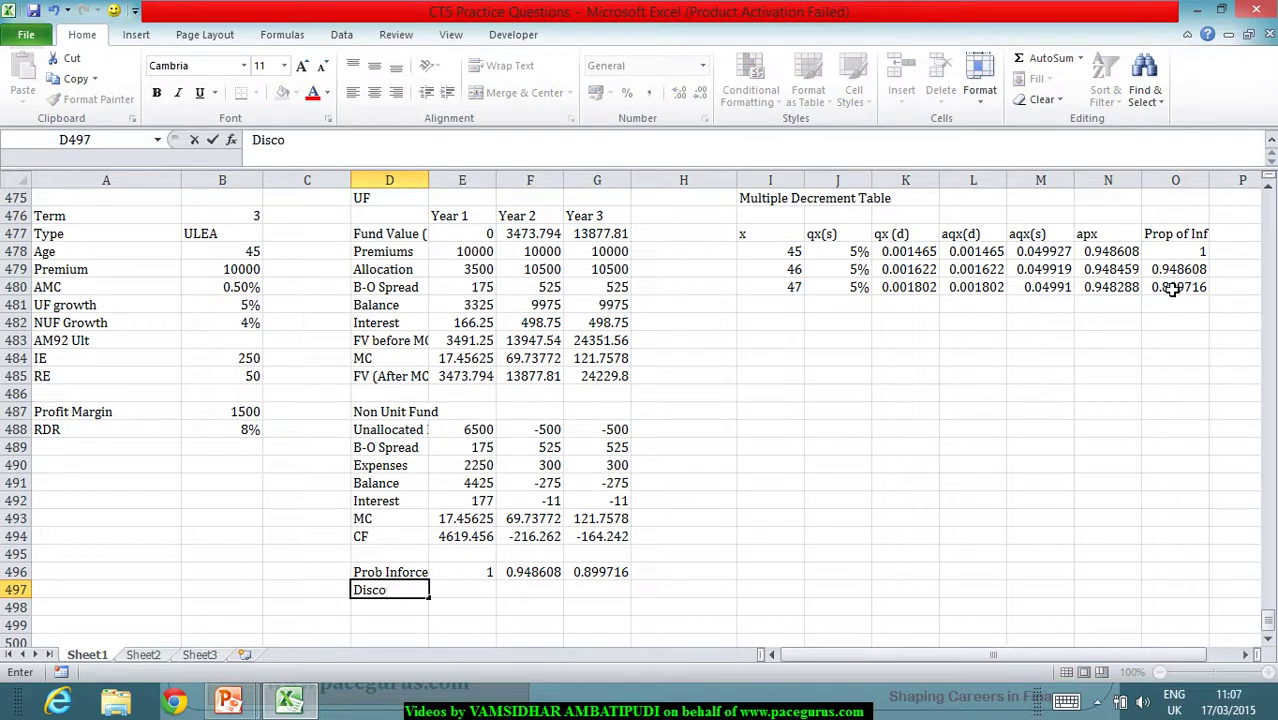
pyautogui.write('unt F')
pyautogui.press('Tab')
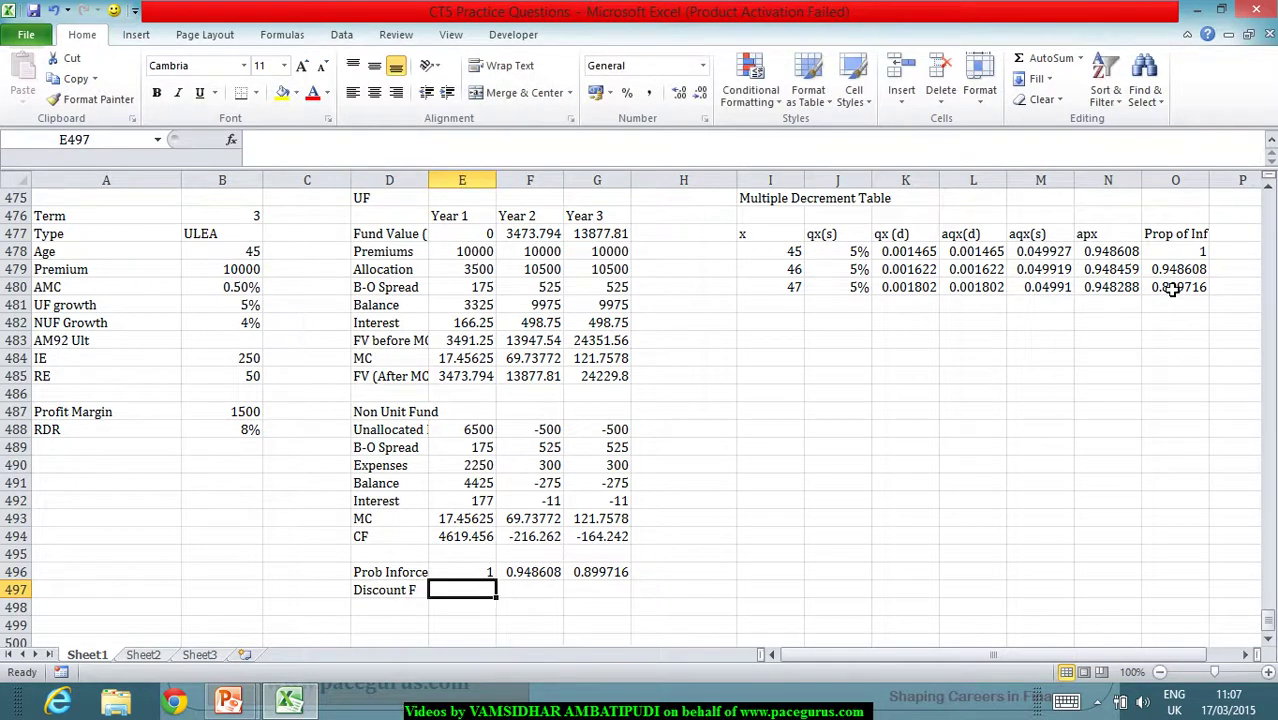
pyautogui.write('=1/')
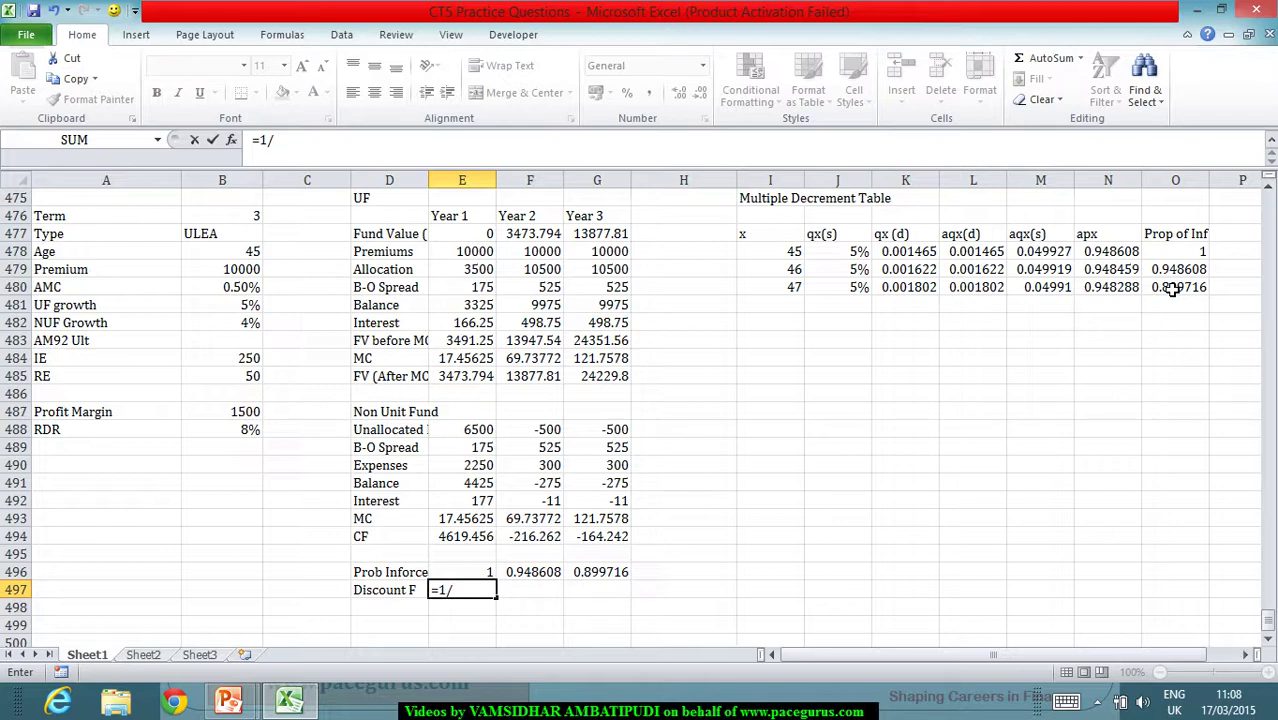
pyautogui.write('(1')
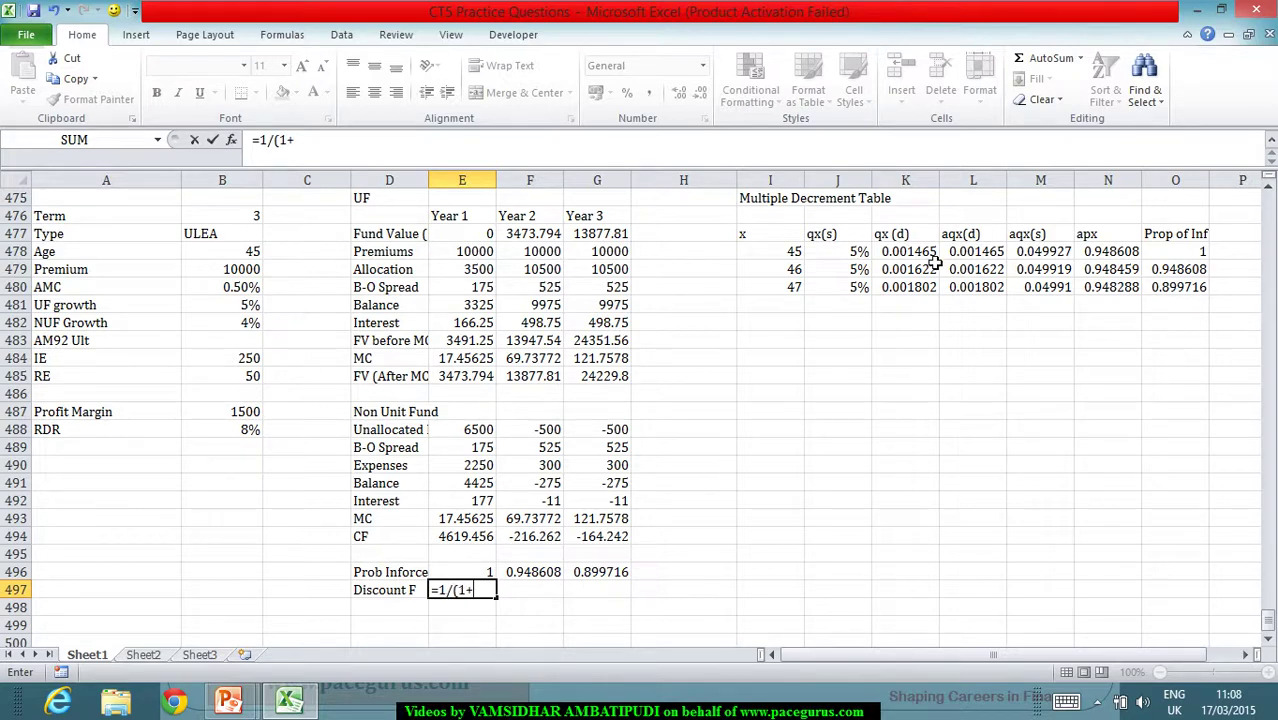
pyautogui.write('+')
pyautogui.click(232, 432)
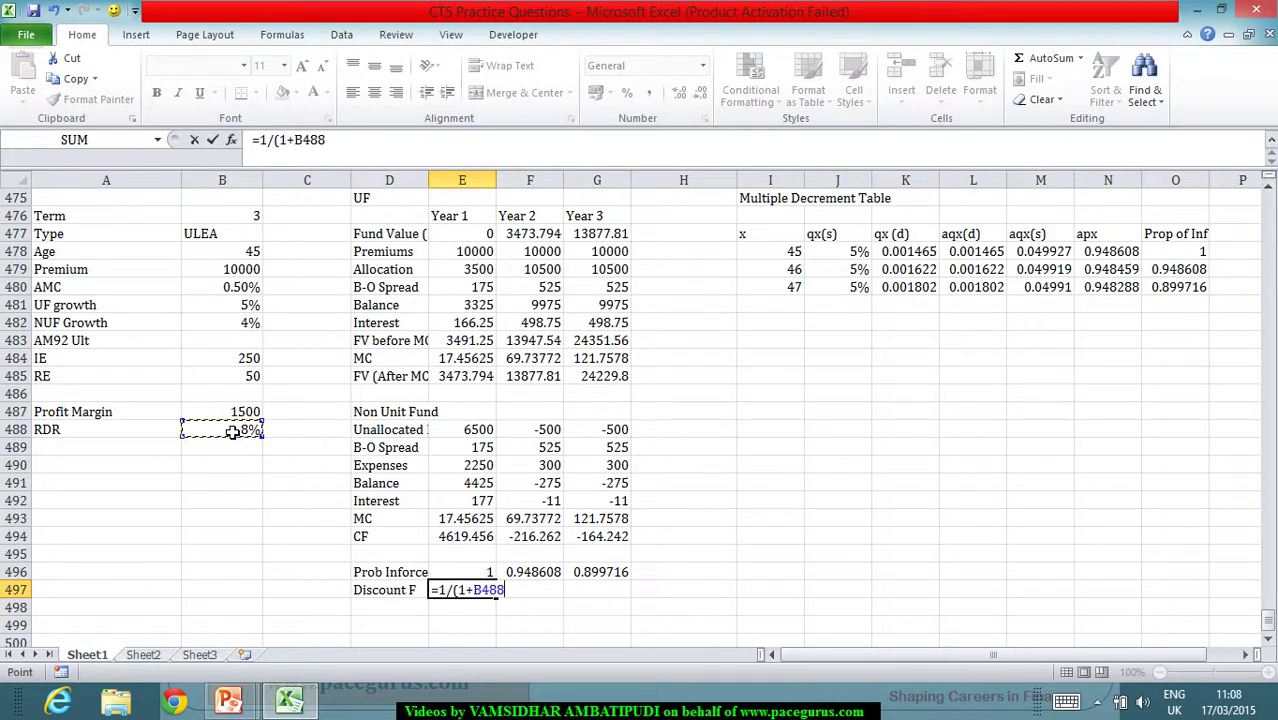
pyautogui.press('Tab')
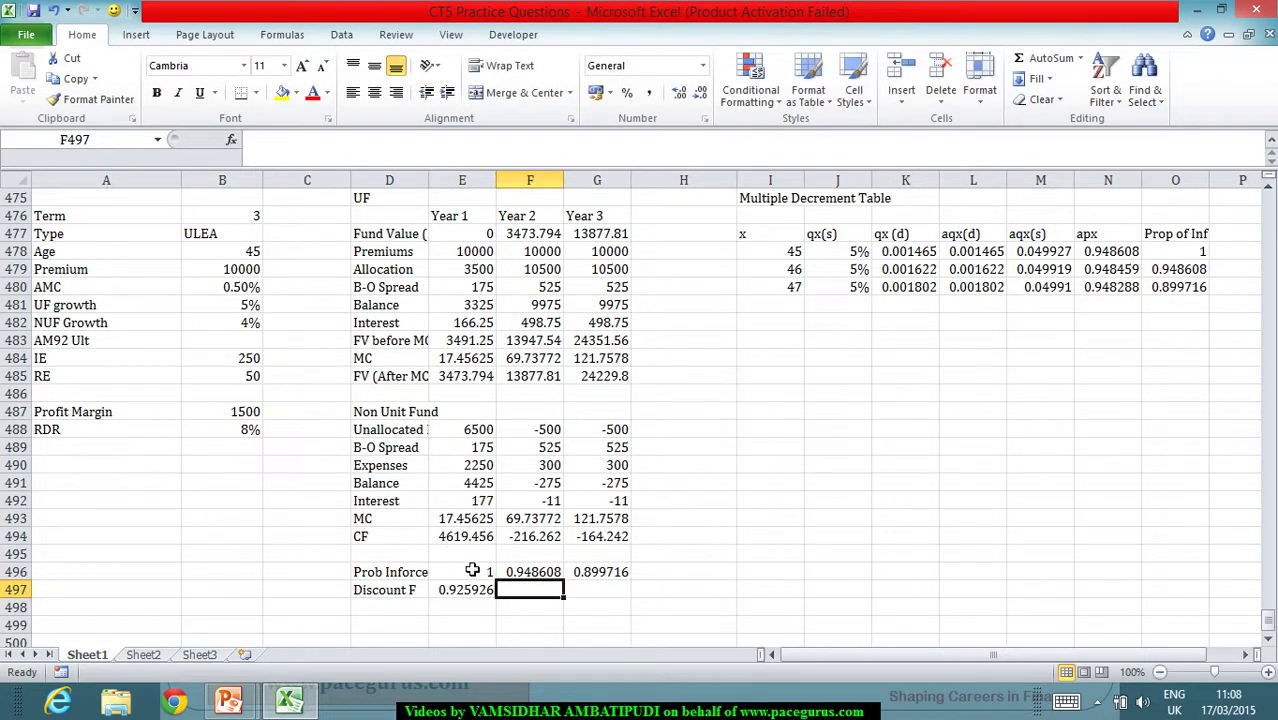
# Calculate the Year 2 discount factor in F497 with =E497/(1+$B$488) and fill it across to Year 3.
pyautogui.write('=')
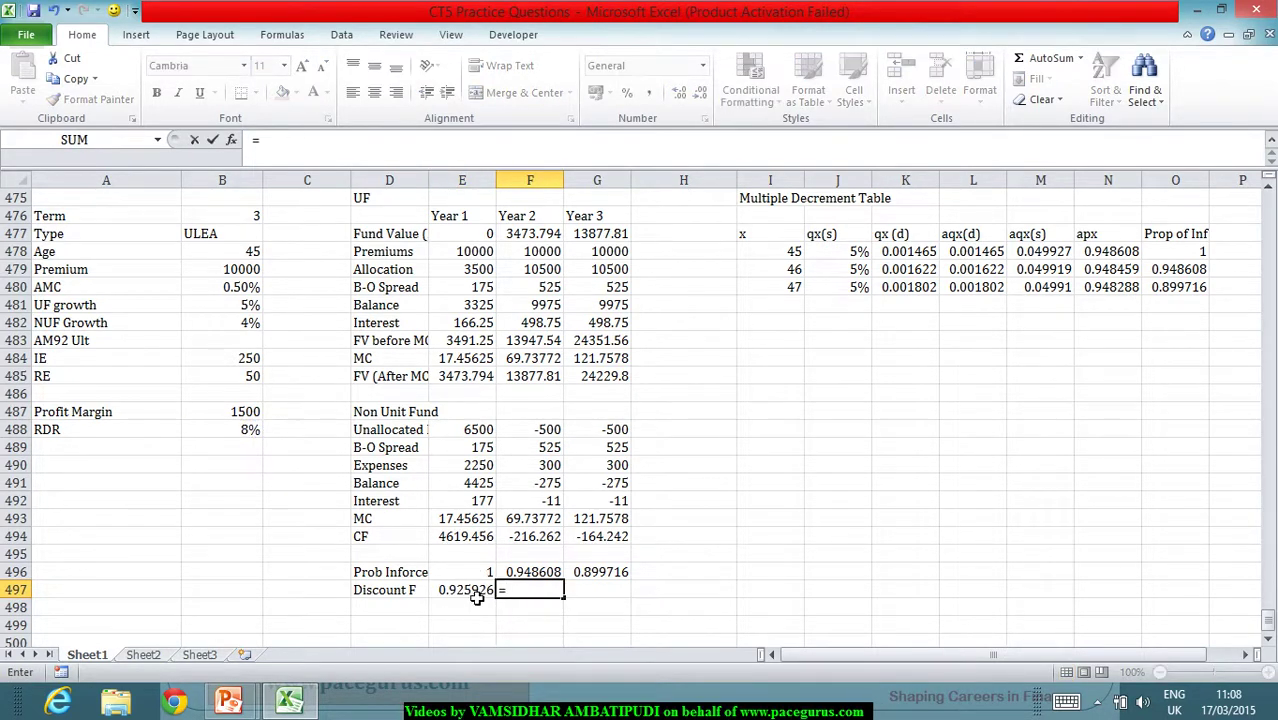
pyautogui.click(471, 590)
pyautogui.write('/')
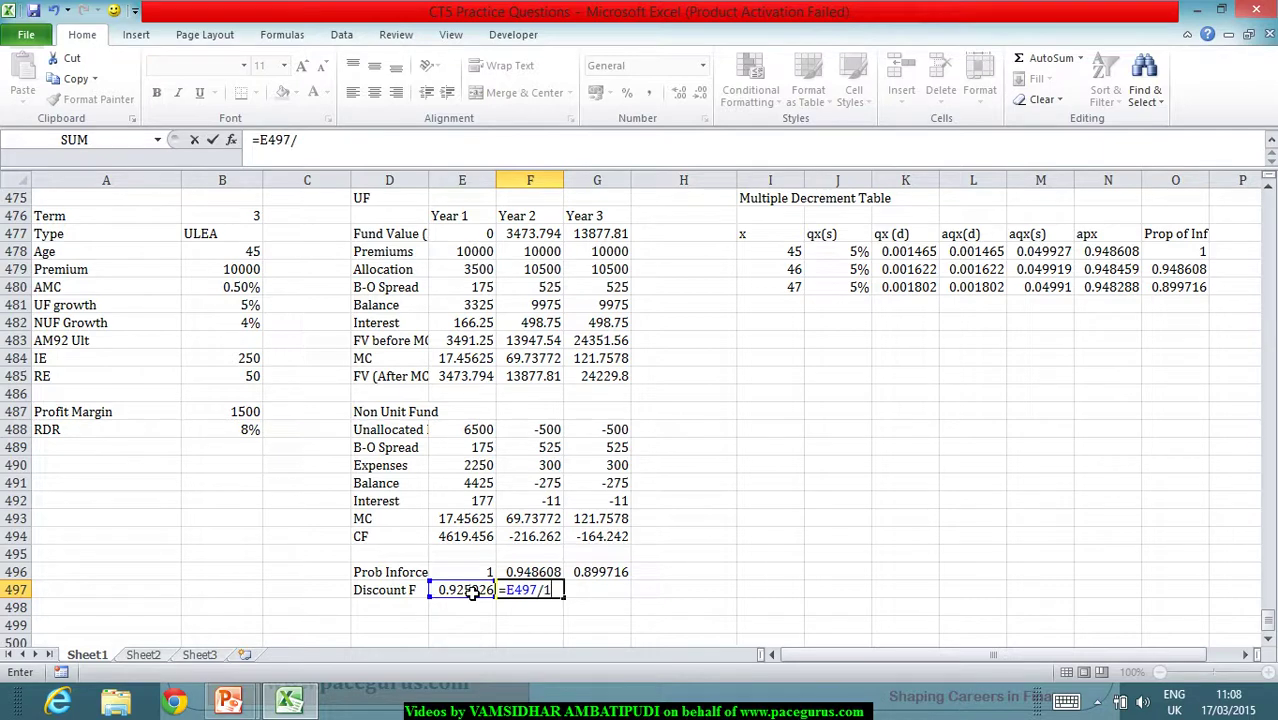
pyautogui.write('(1')
pyautogui.press('BackSpace')
pyautogui.write('(1+')
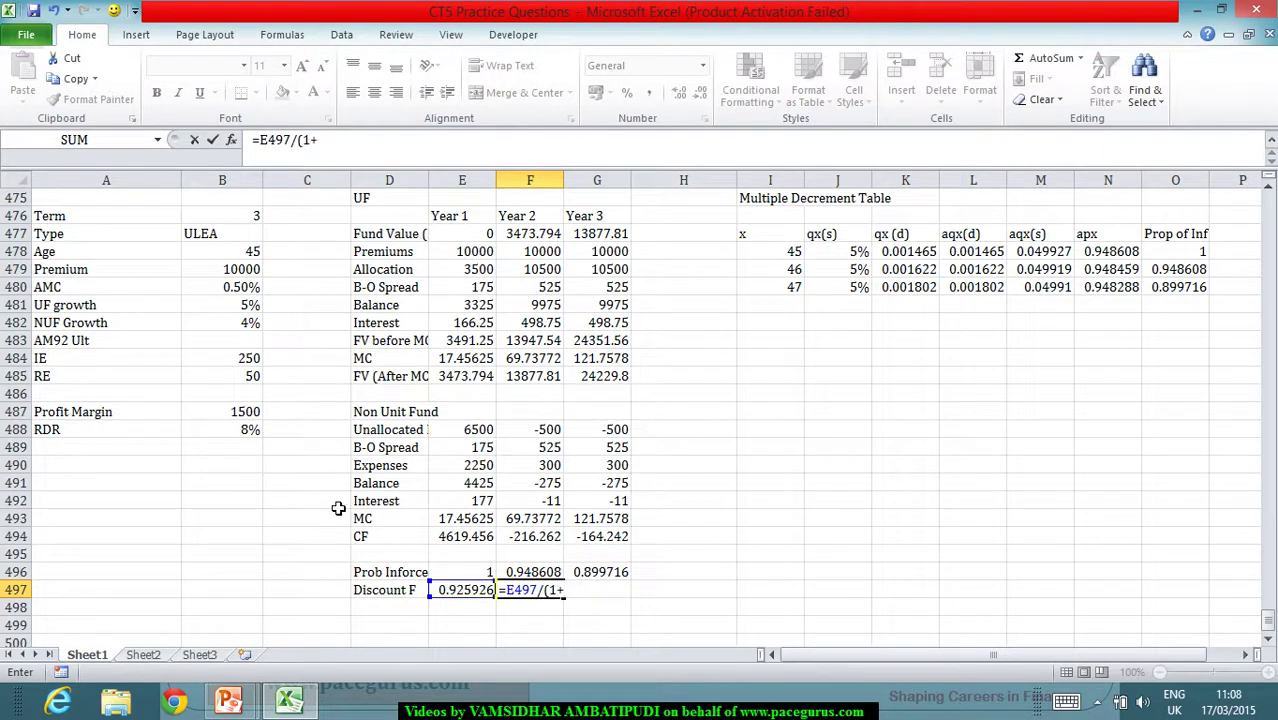
pyautogui.click(247, 431)
pyautogui.write(')')
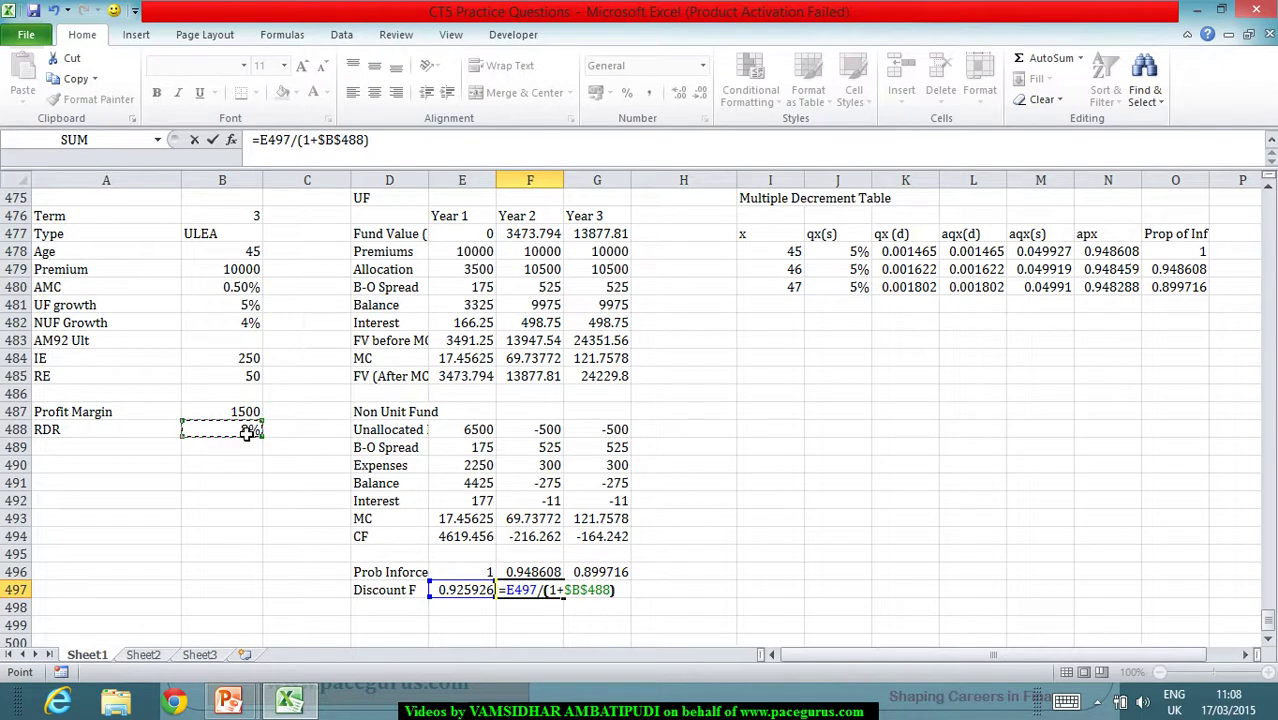
pyautogui.press('Tab')
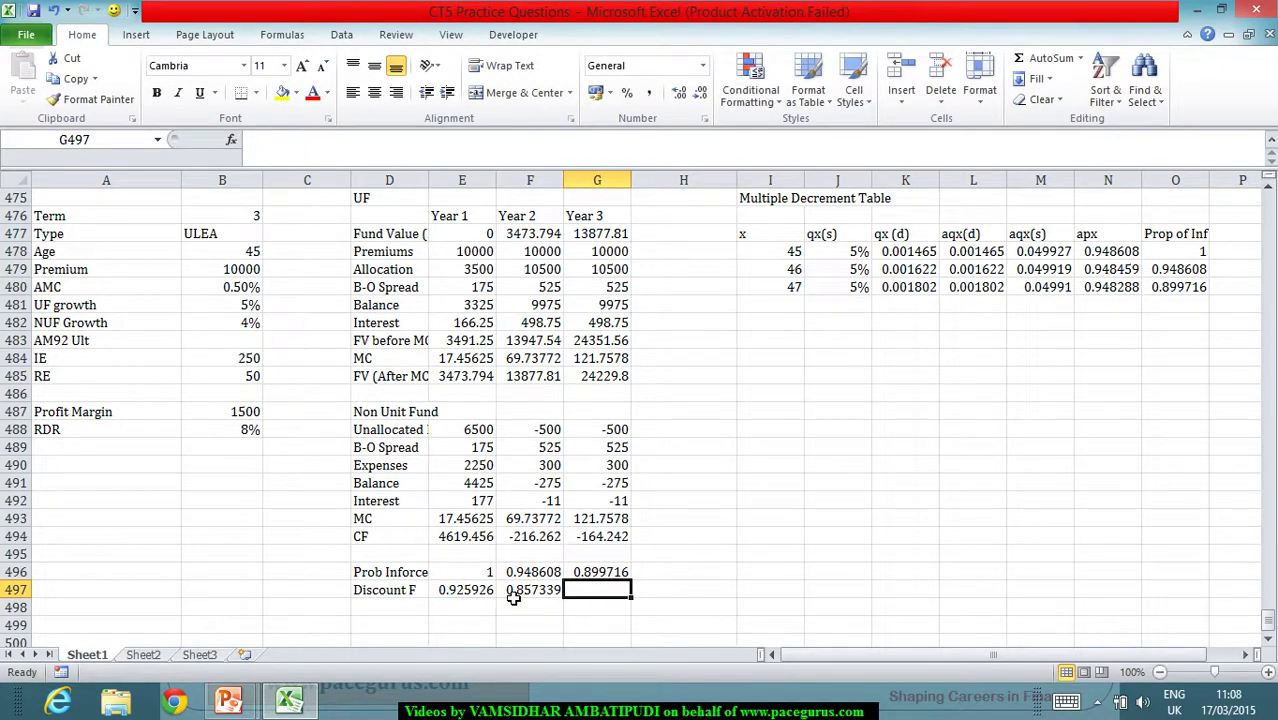
pyautogui.click(550, 594)
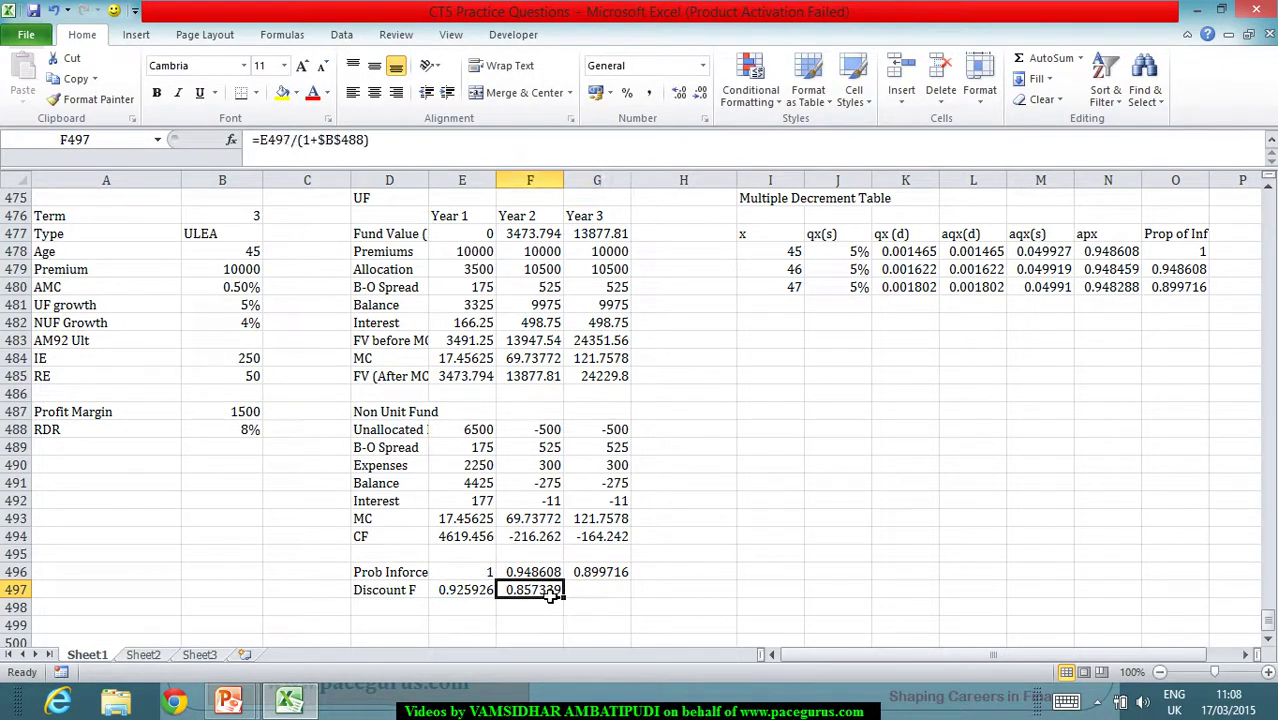
pyautogui.moveTo(603, 607); pyautogui.dragTo(605, 603)
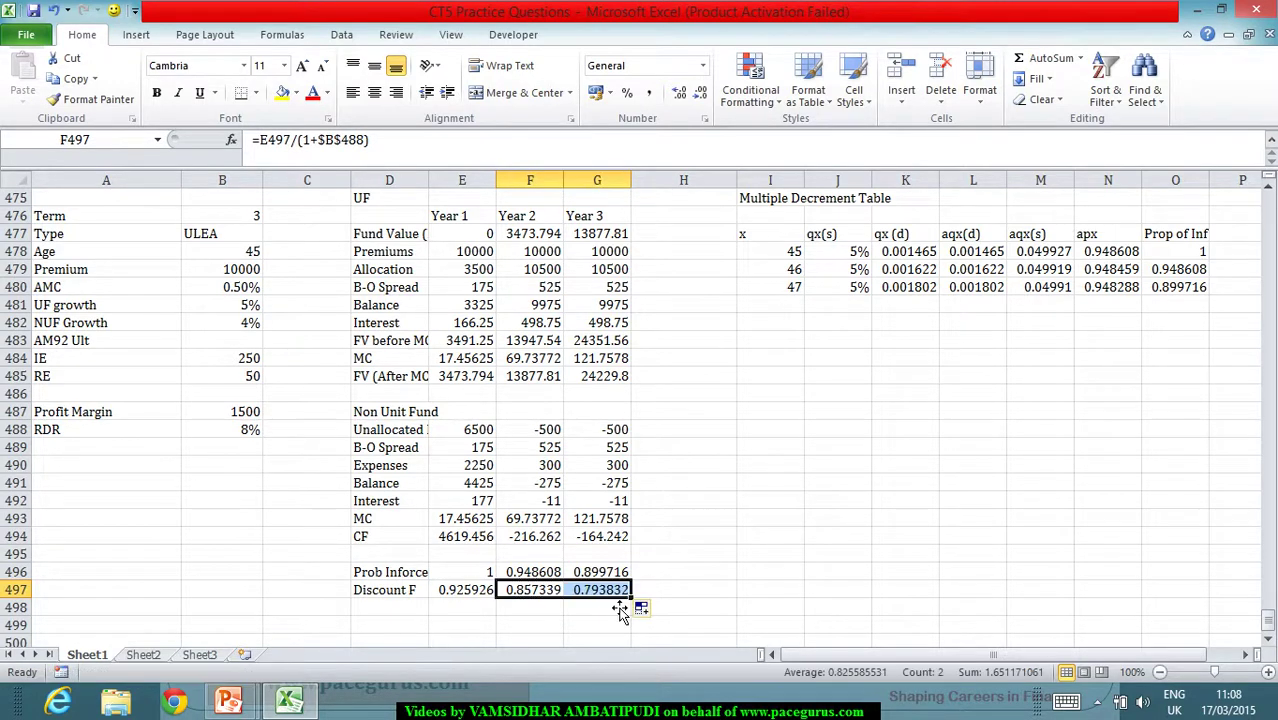
# Add the label "EPV of Profit" in D499 below the discount factor row.
pyautogui.click(379, 615)
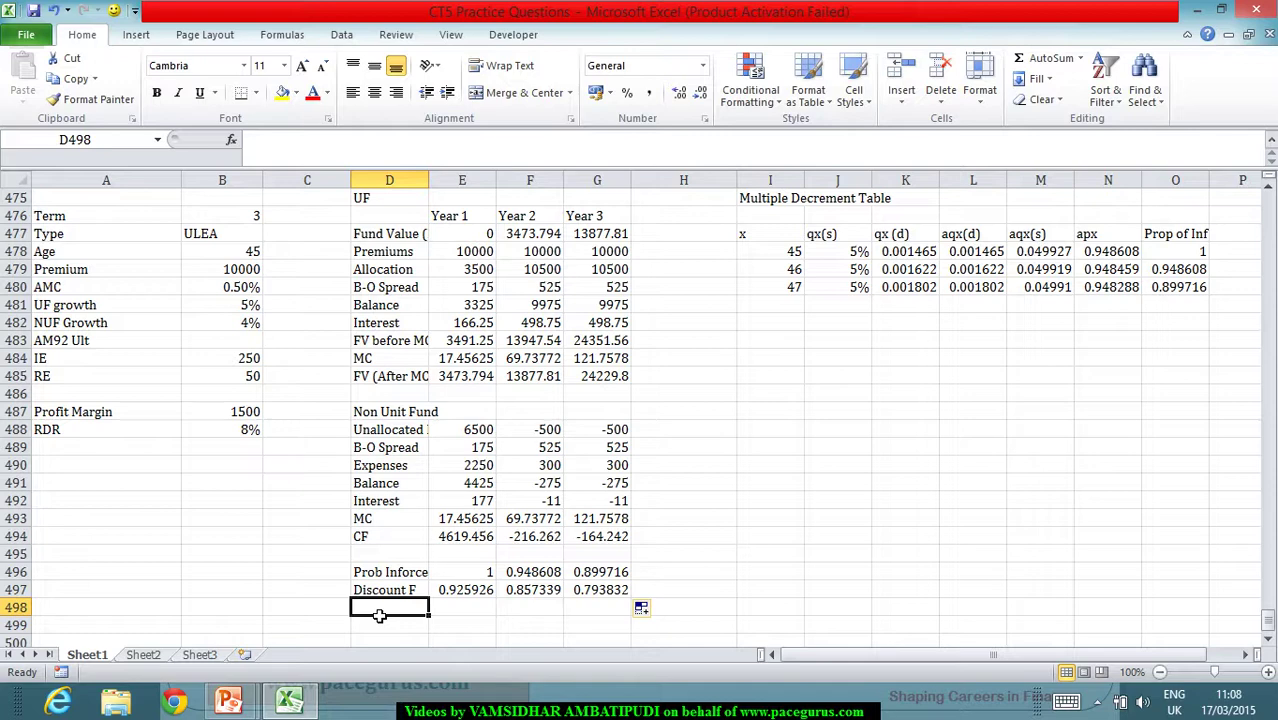
pyautogui.click(379, 618)
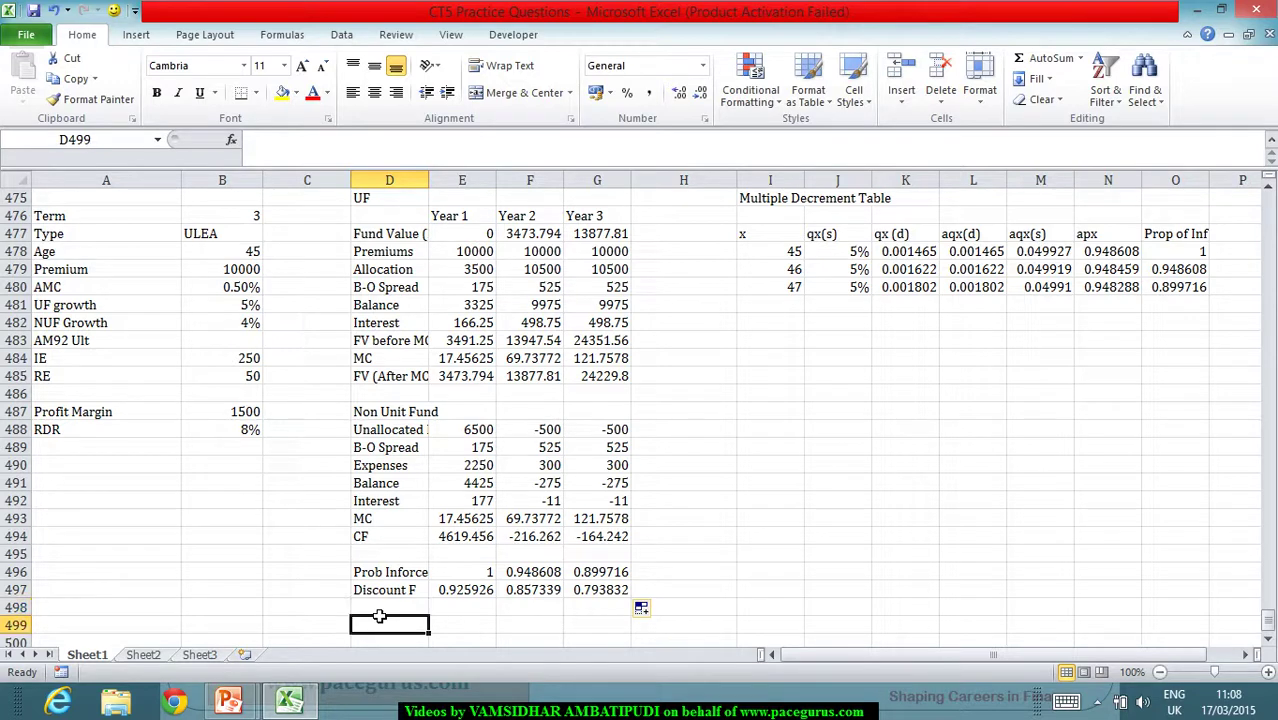
pyautogui.write('EPV o')
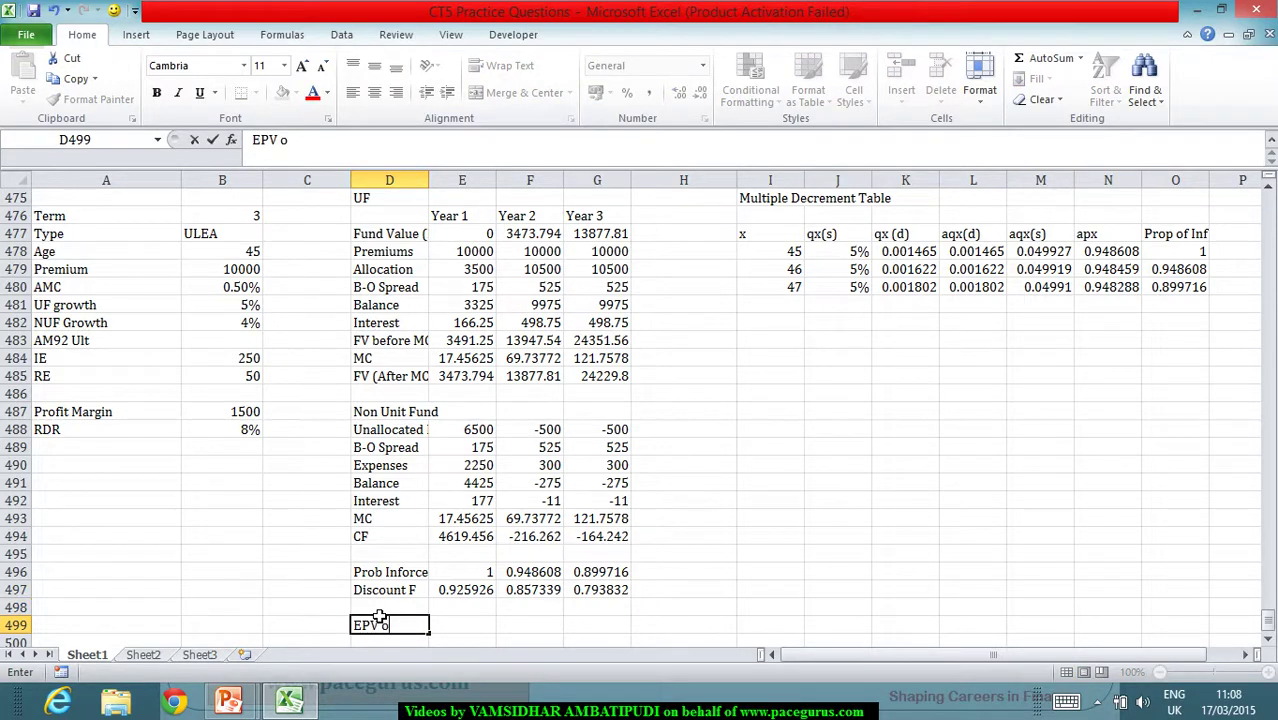
pyautogui.write('f Profit')
pyautogui.press('Tab')
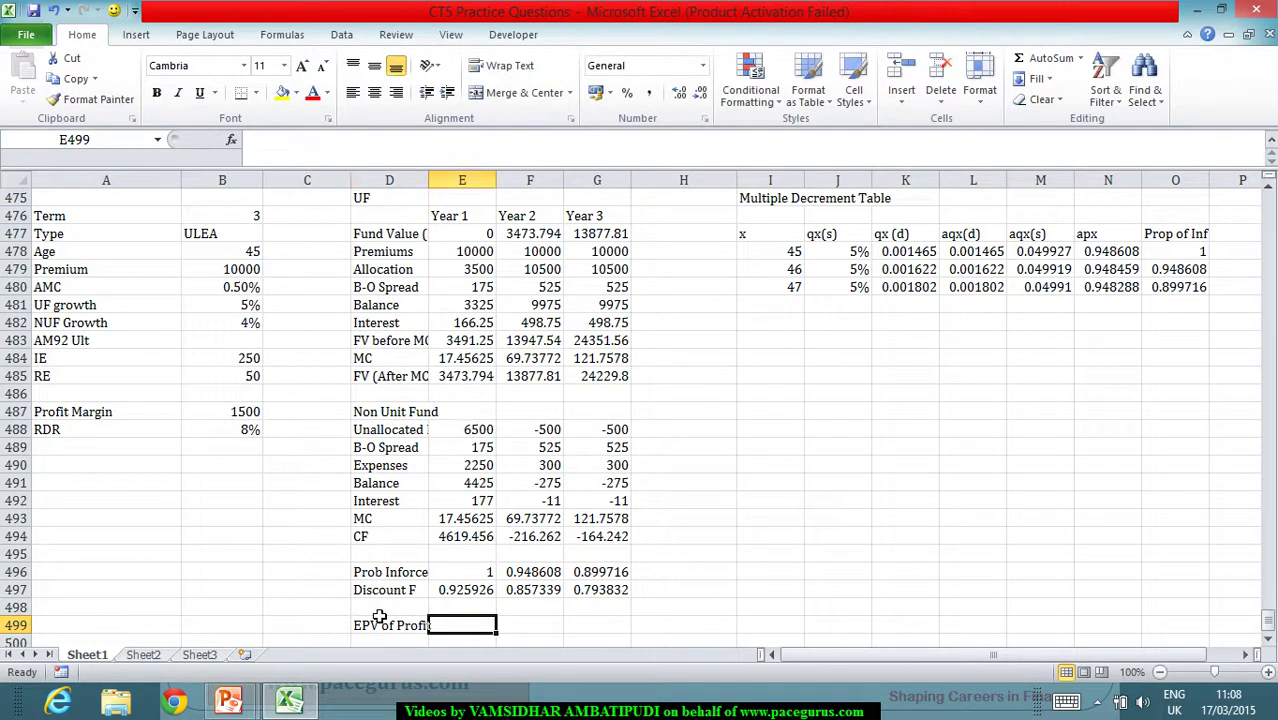
# Calculate the expected present value of profit in E499 with =SUMPRODUCT(E494:G494,E496:G496,E497:G497).
pyautogui.write('=')
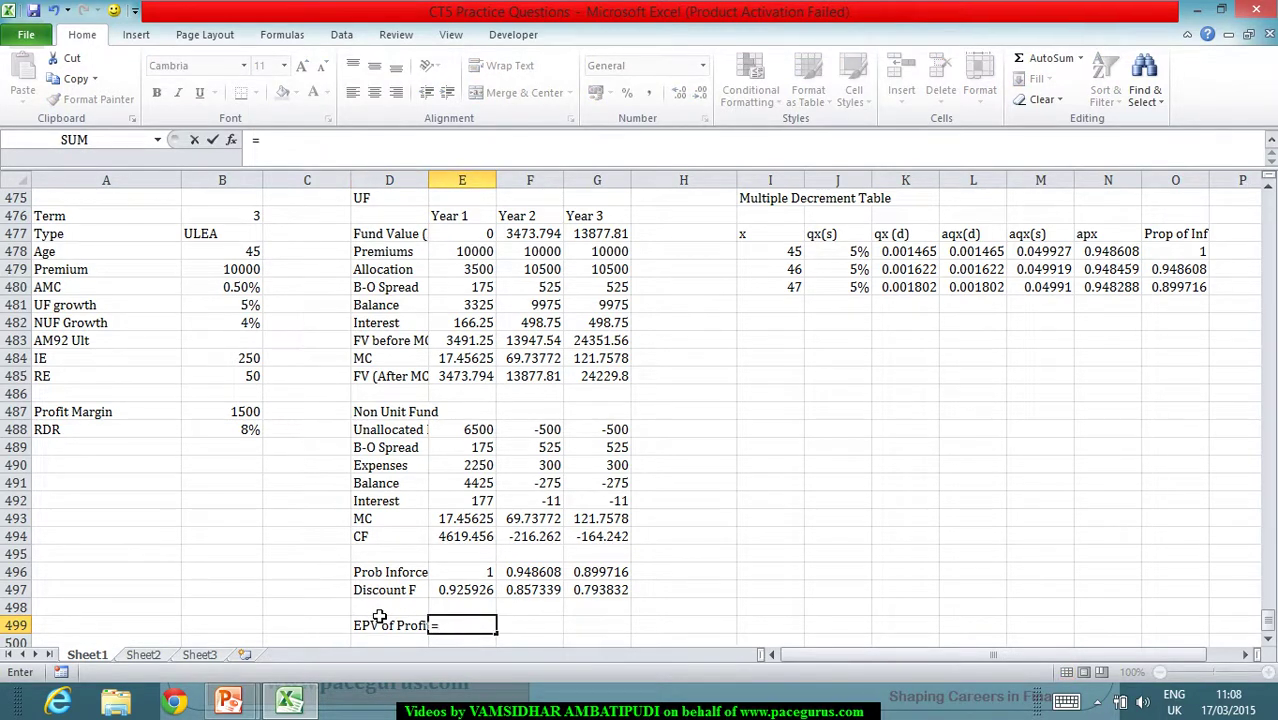
pyautogui.write('Sump')
pyautogui.press('Tab')
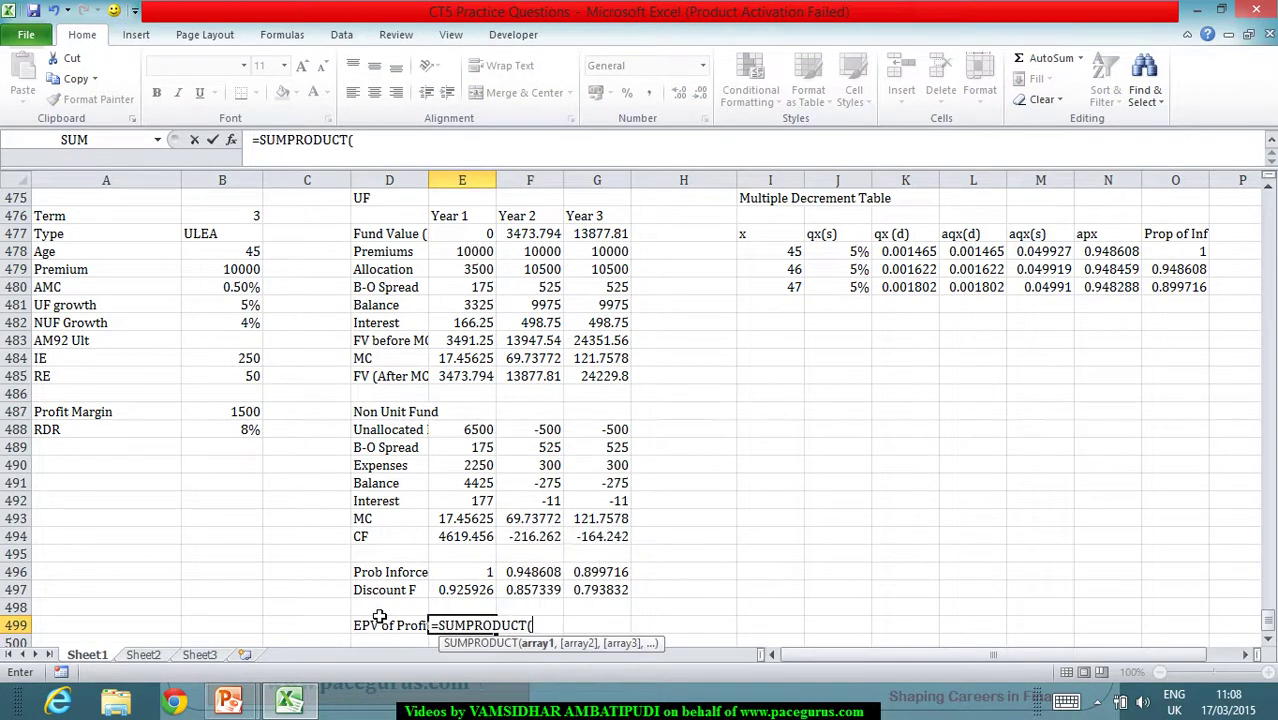
pyautogui.click(472, 536)
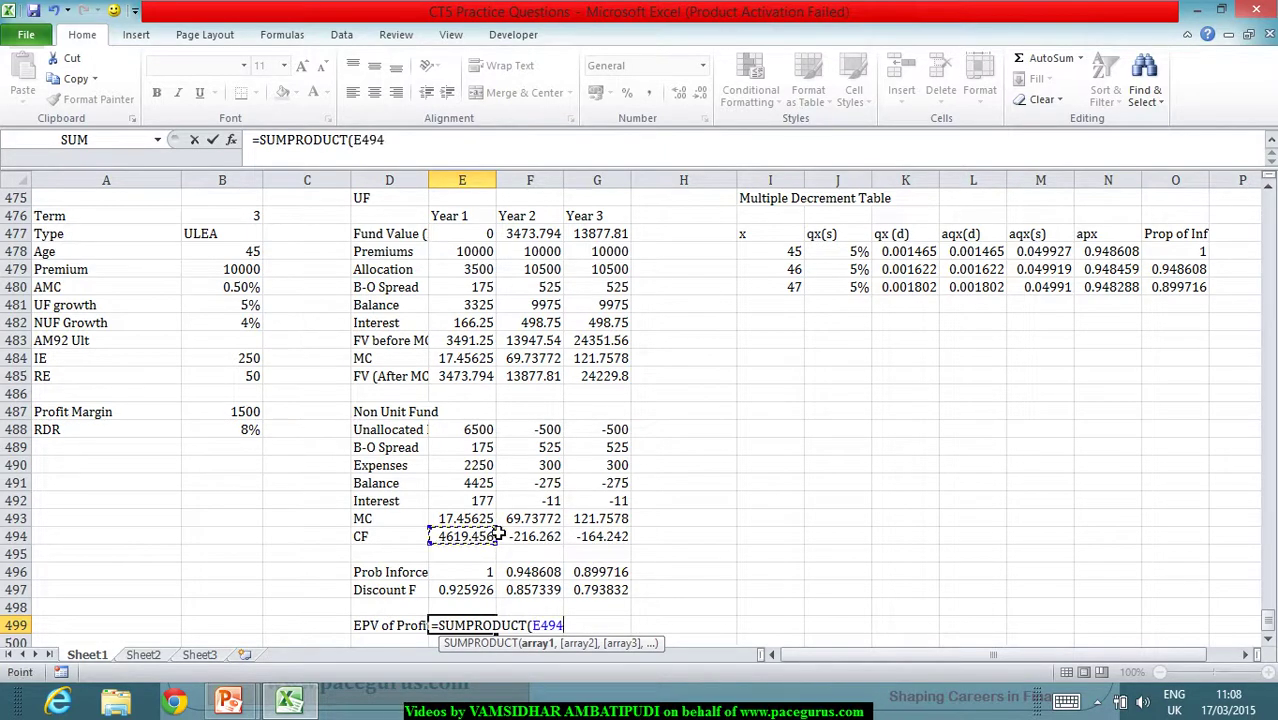
pyautogui.moveTo(497, 536); pyautogui.dragTo(591, 540)
pyautogui.write(',')
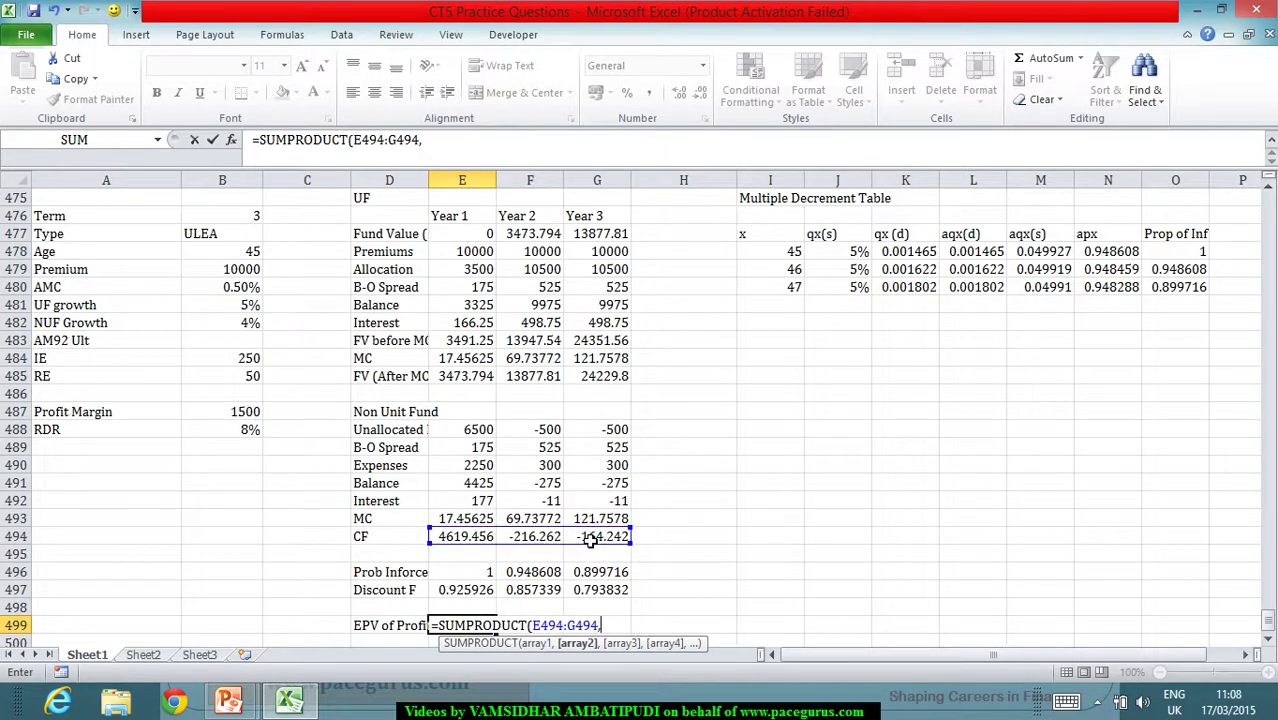
pyautogui.moveTo(482, 574); pyautogui.dragTo(570, 576)
pyautogui.write(',')
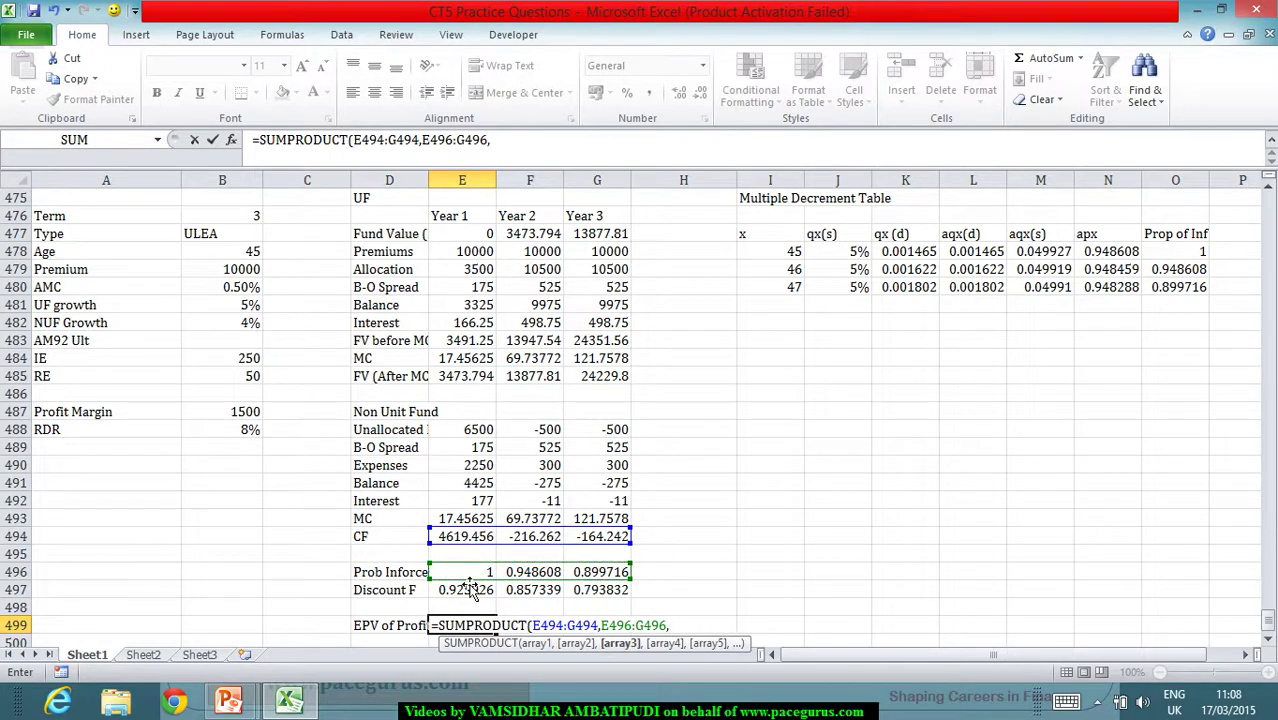
pyautogui.moveTo(470, 590); pyautogui.dragTo(572, 590)
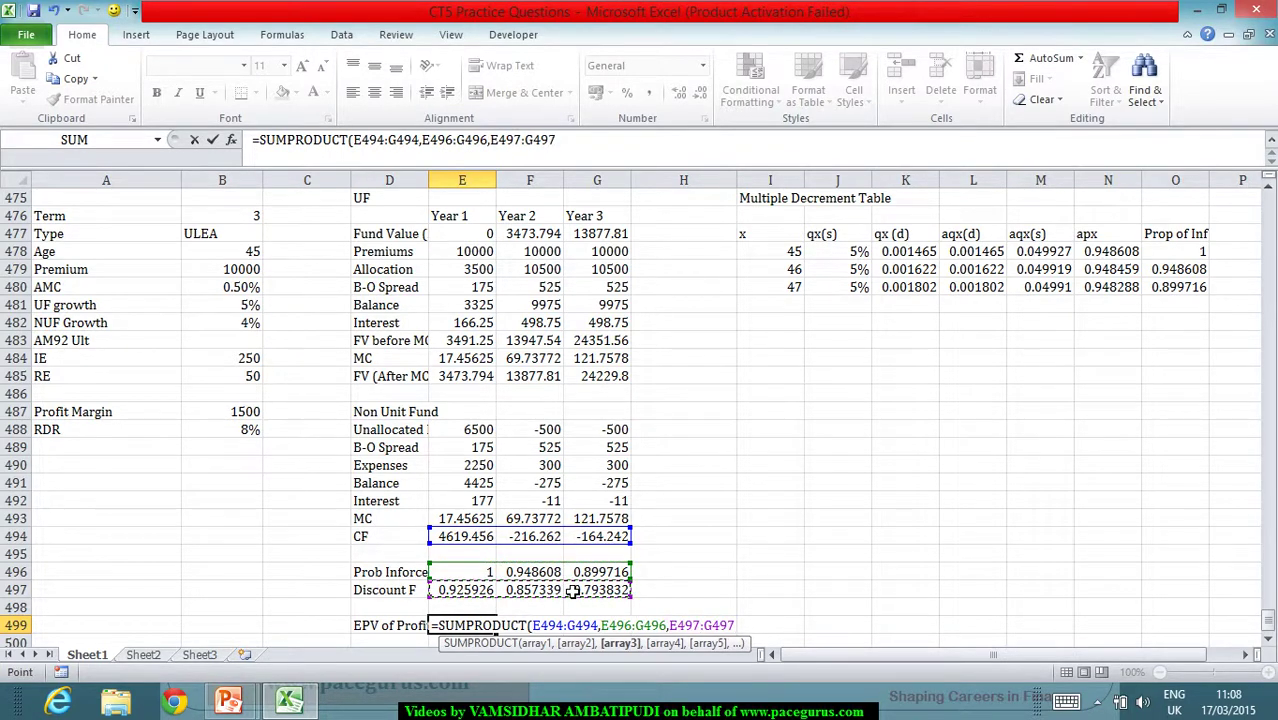
pyautogui.press('Return')
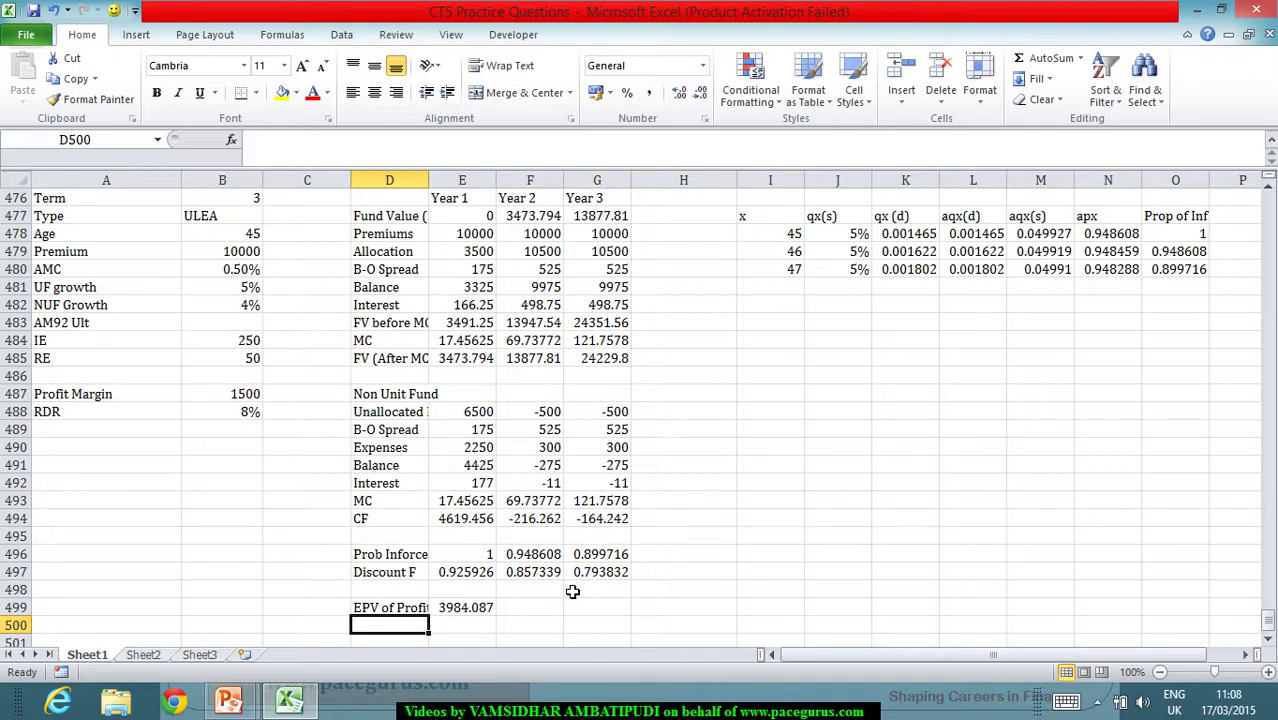
# Add the label "Profit %" in D500 below the EPV of Profit row.
pyautogui.write('Profit Per')
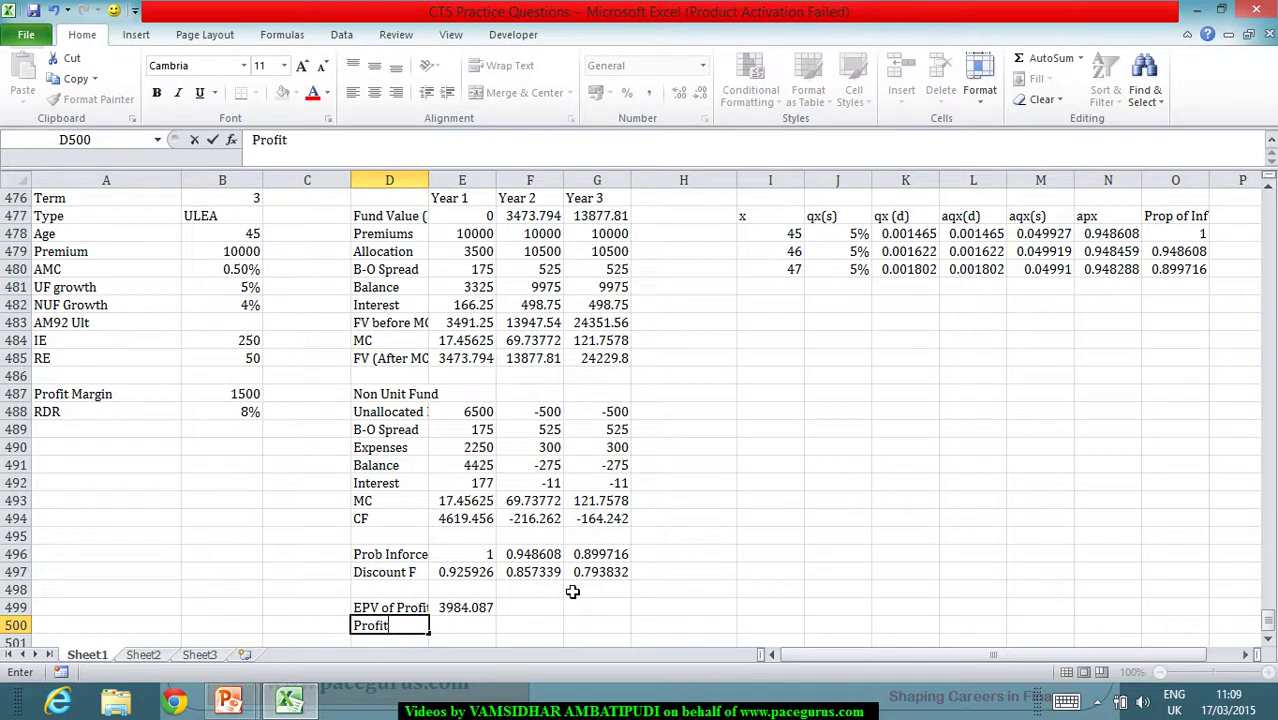
pyautogui.press('BackSpace')
pyautogui.press('BackSpace')
pyautogui.press('BackSpace')
pyautogui.press('BackSpace')
pyautogui.write('%')
pyautogui.press('Tab')
# Calculate the profit percentage in E500 by dividing the EPV of profit by the premium with =E499/B479.
pyautogui.write('=')
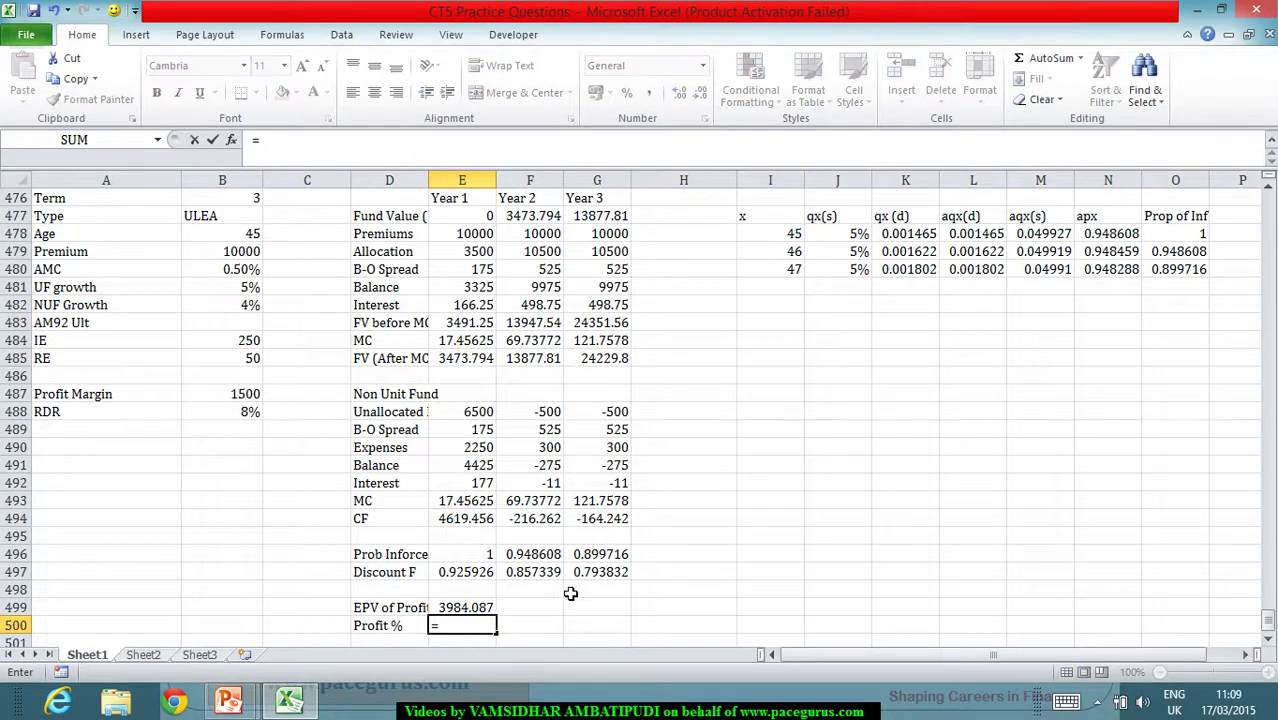
pyautogui.click(450, 608)
pyautogui.write('/')
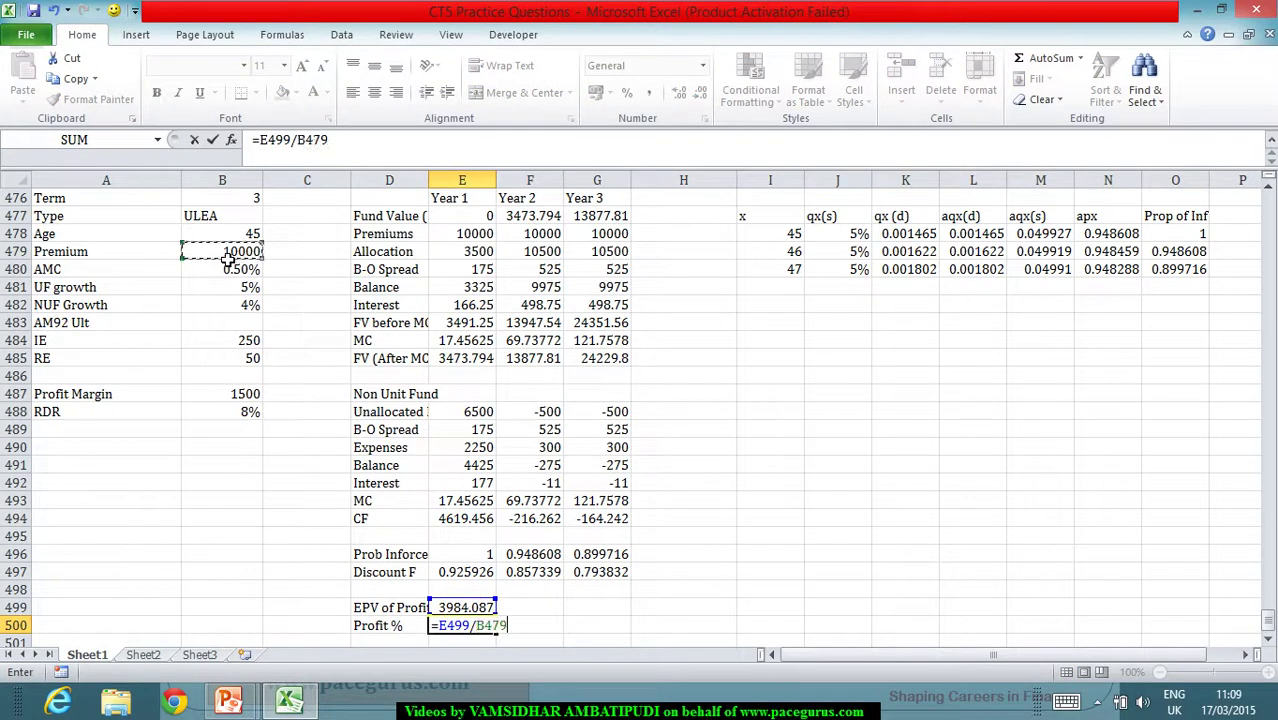
pyautogui.click(228, 255)
pyautogui.press('Return')
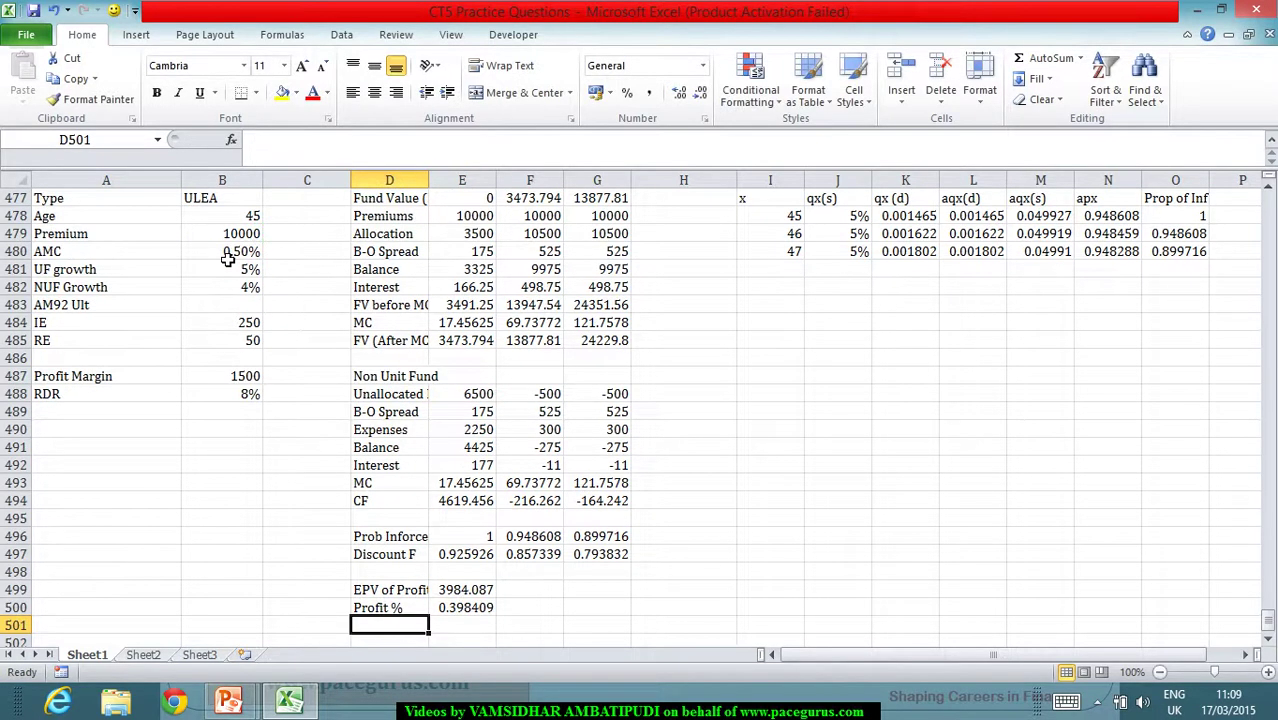
# Check the profit percentage and EPV formulas, and set the premium in B479 to a trial value of 2000.
pyautogui.click(463, 612)
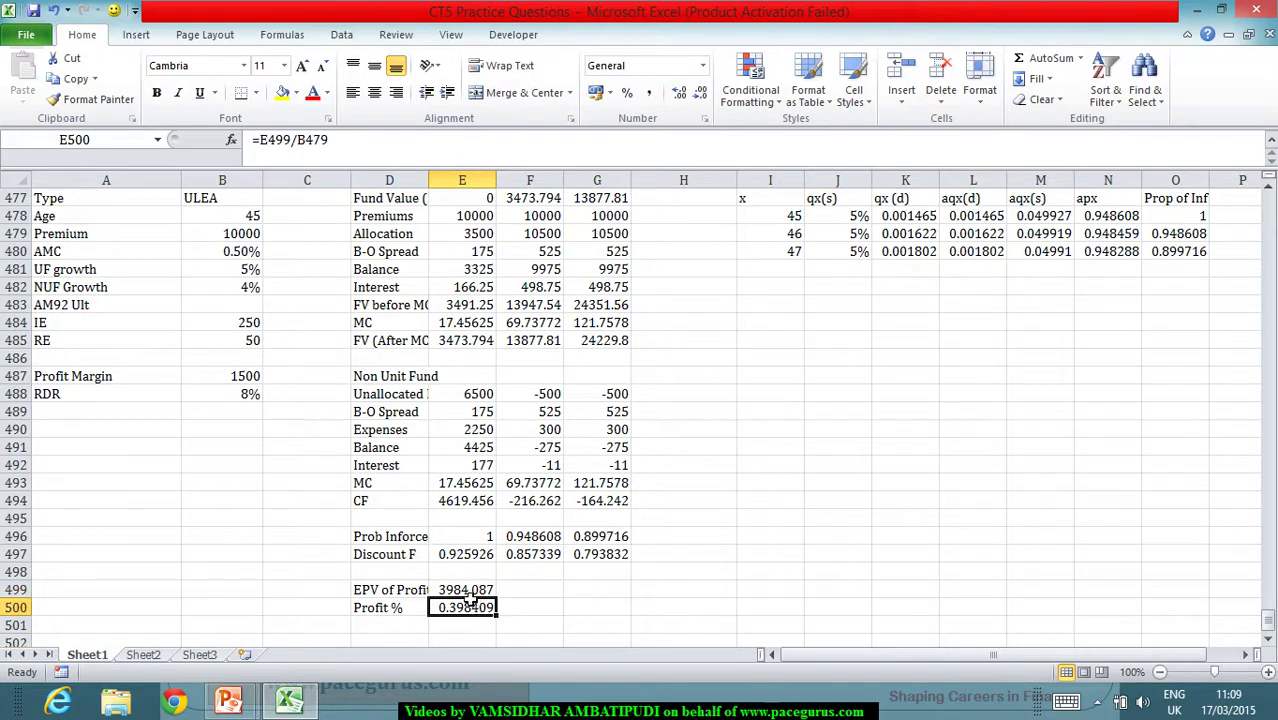
pyautogui.click(468, 594)
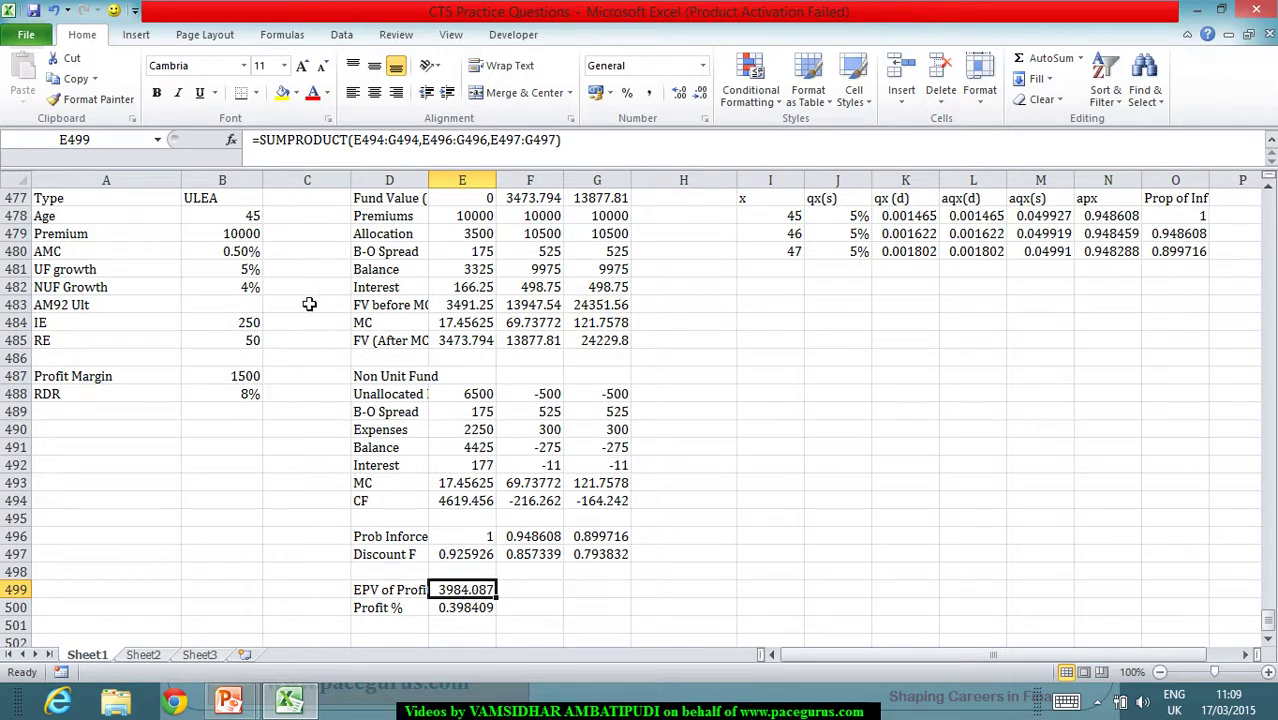
pyautogui.click(245, 235)
pyautogui.write('2000')
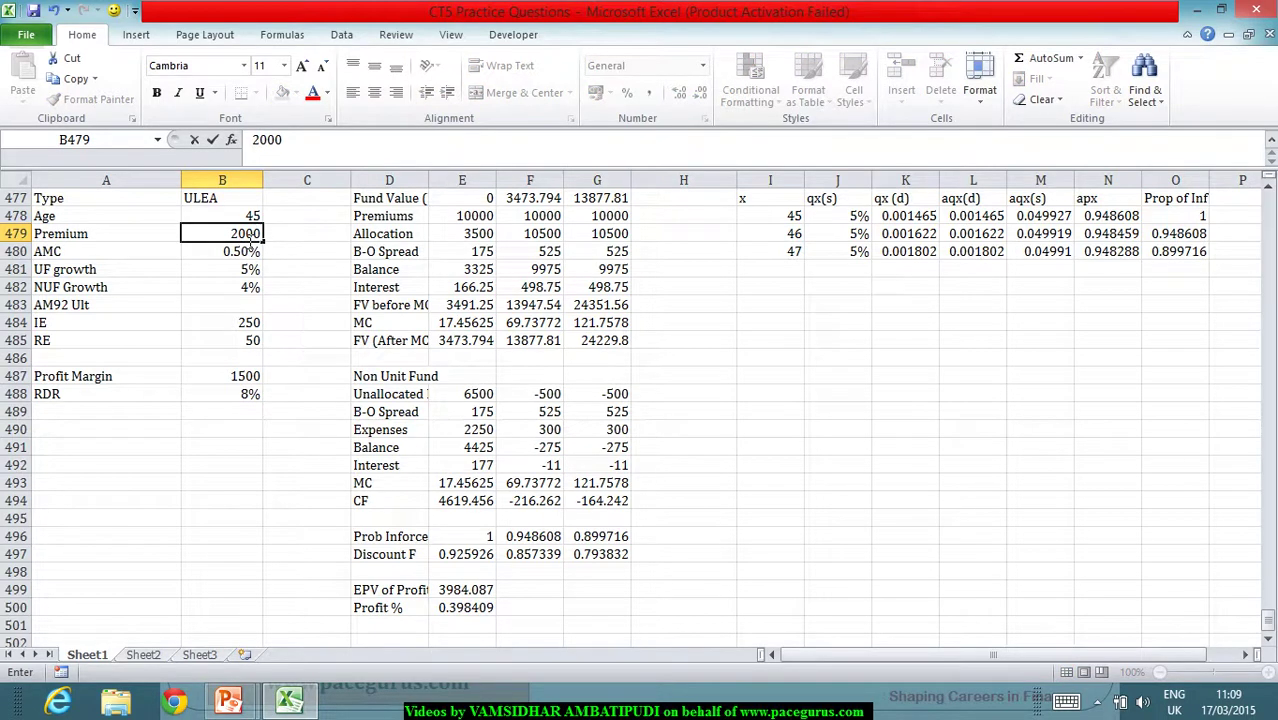
pyautogui.press('Return')
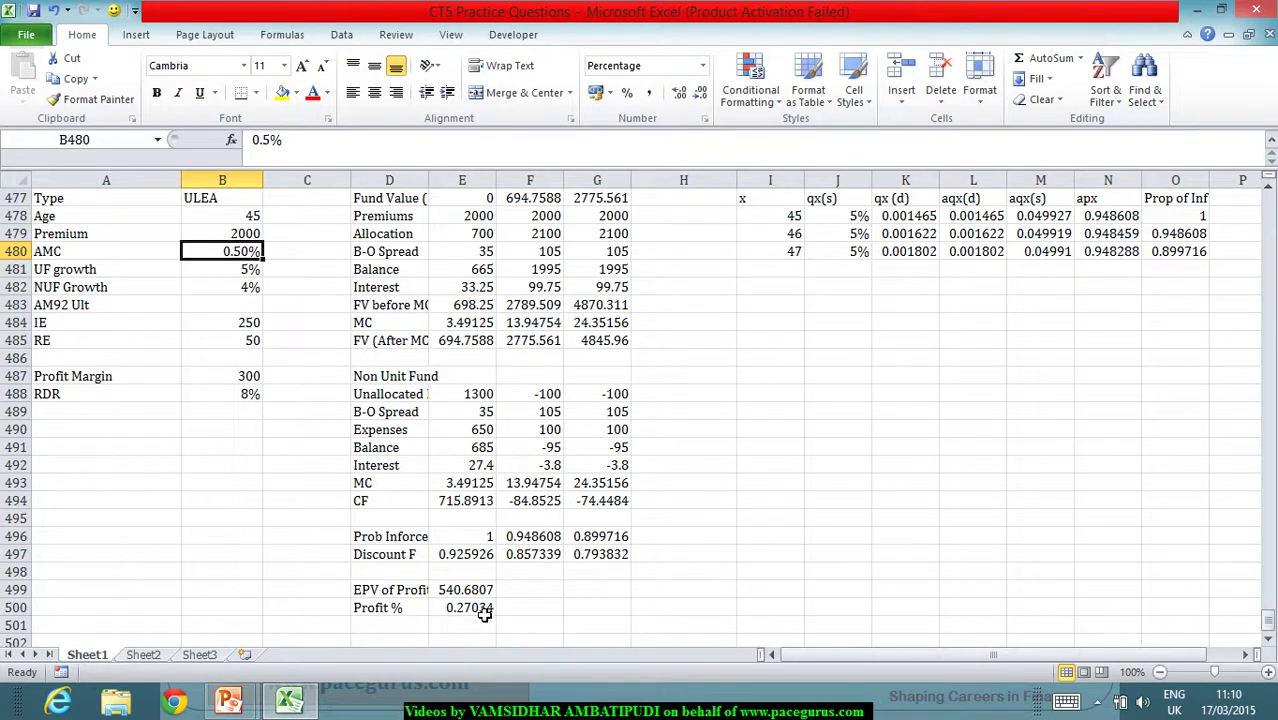
# Run Goal Seek to bring the profit percentage in E500 to 15% by changing the premium in B479, and accept the solution.
pyautogui.click(486, 612)
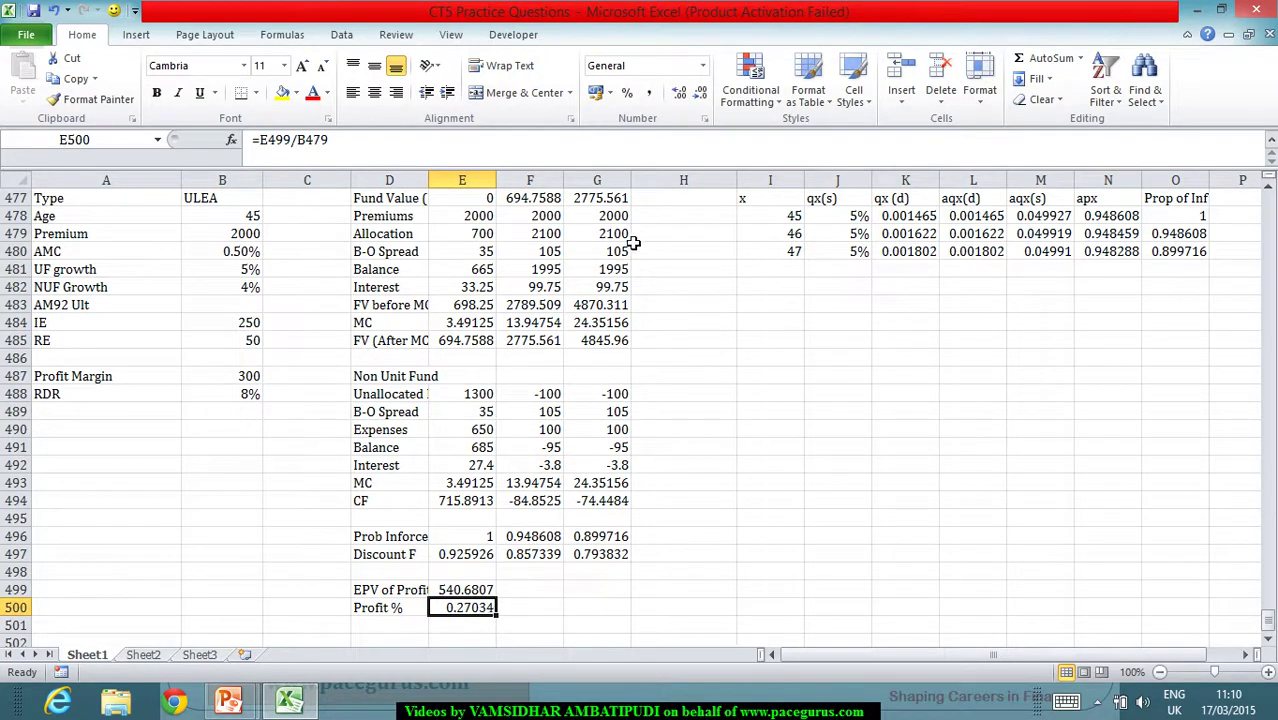
pyautogui.click(341, 34)
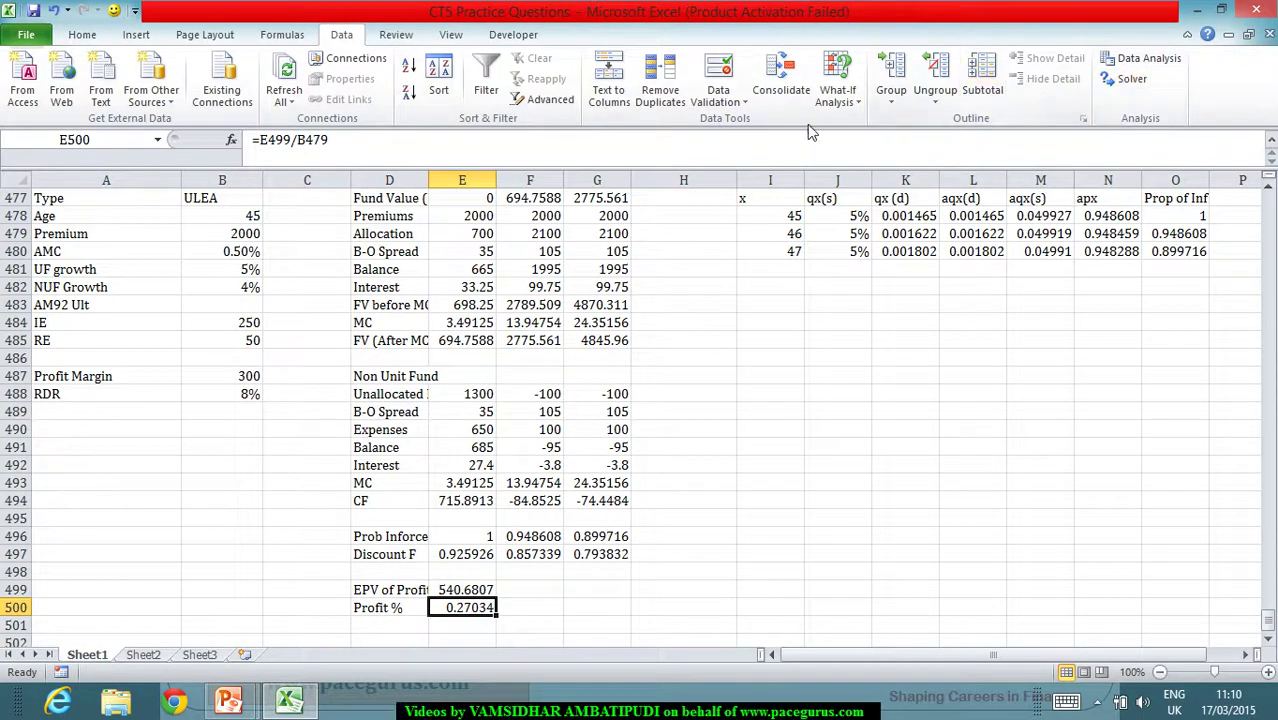
pyautogui.click(845, 104)
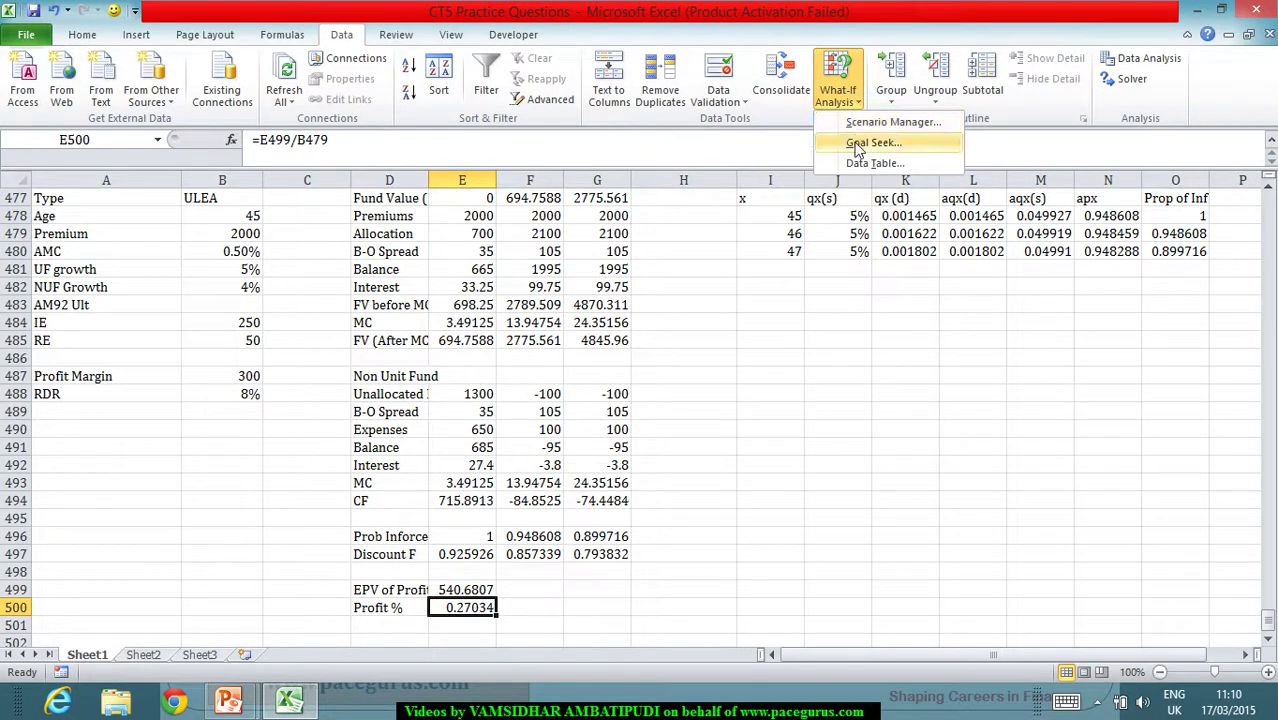
pyautogui.click(873, 142)
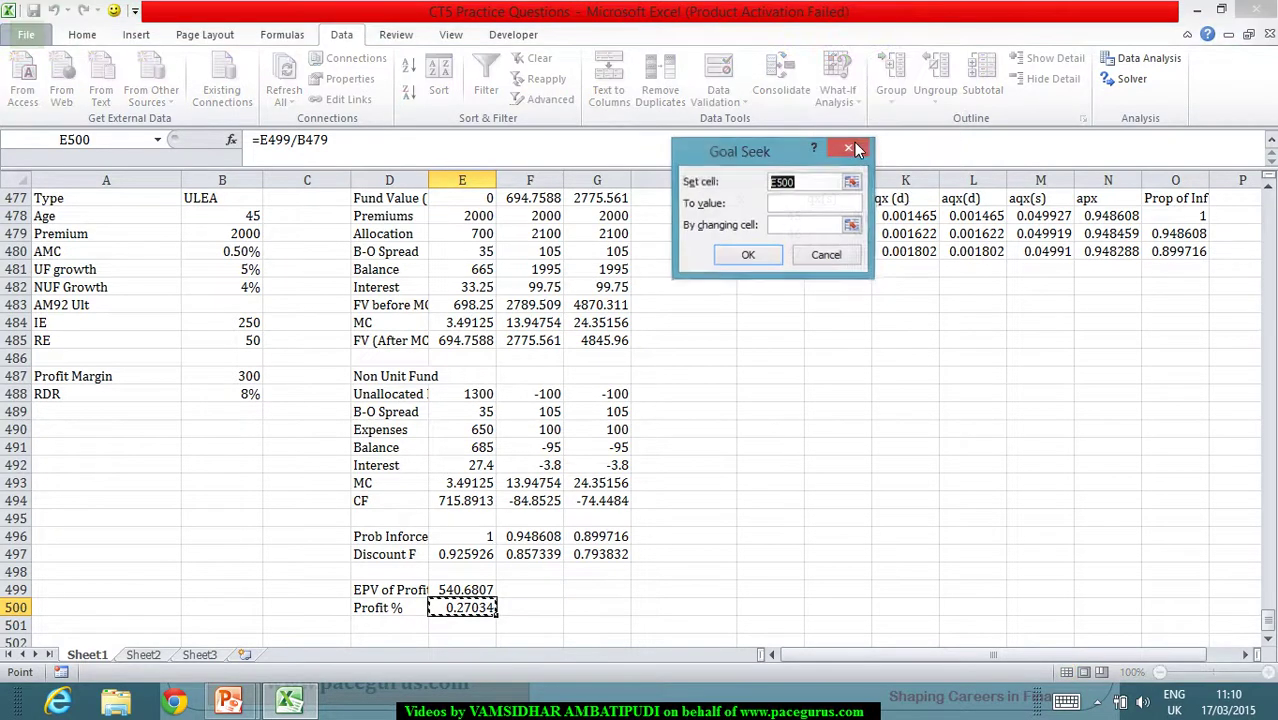
pyautogui.click(791, 205)
pyautogui.write('15%')
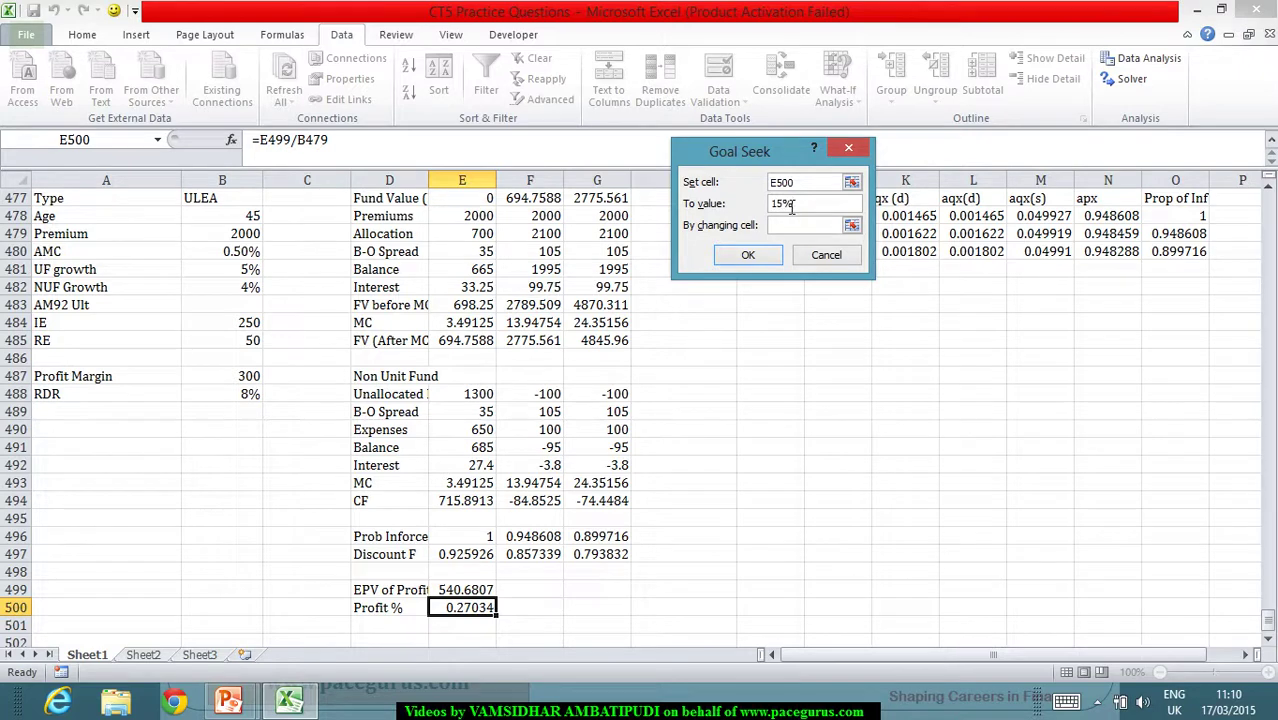
pyautogui.press('Tab')
pyautogui.click(213, 236)
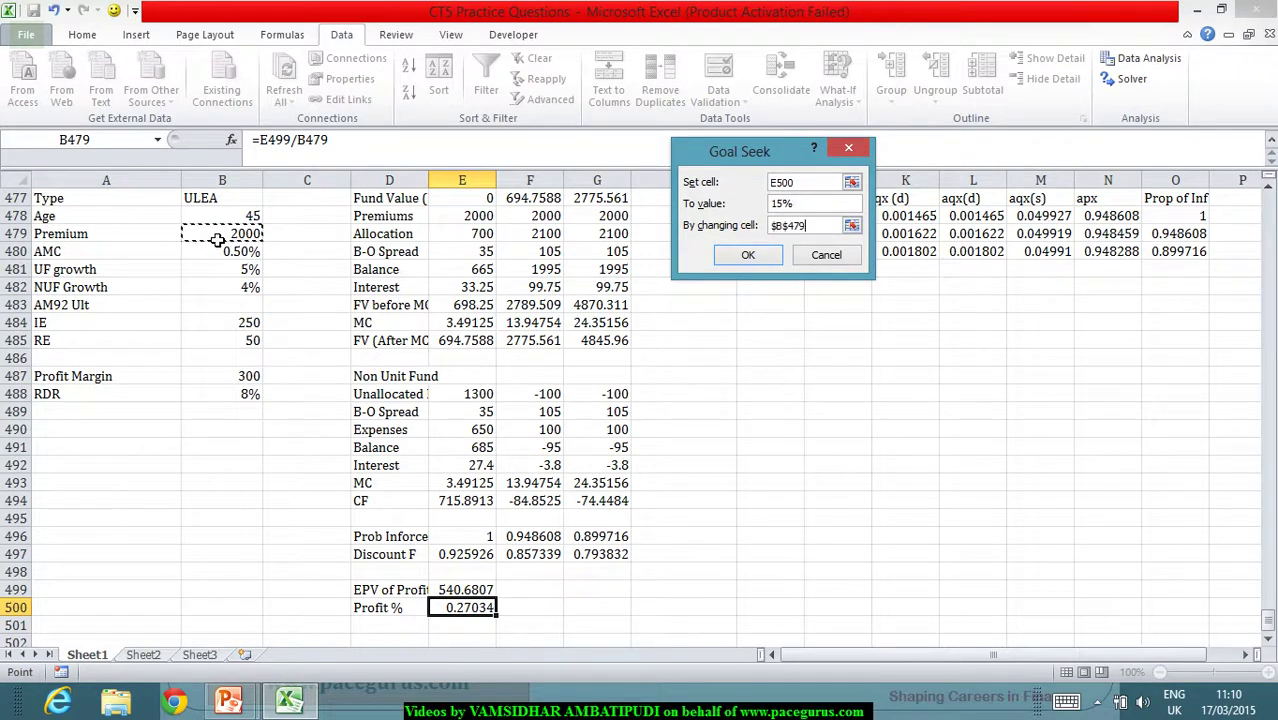
pyautogui.click(741, 257)
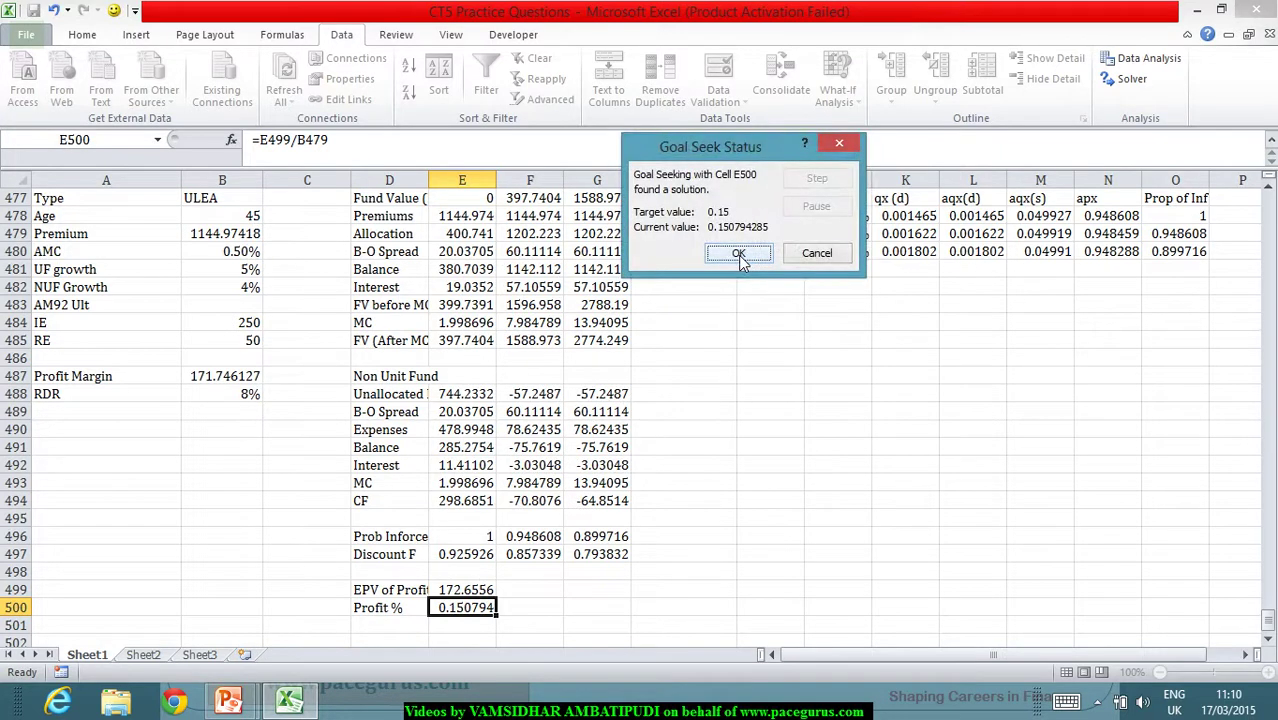
pyautogui.click(738, 255)
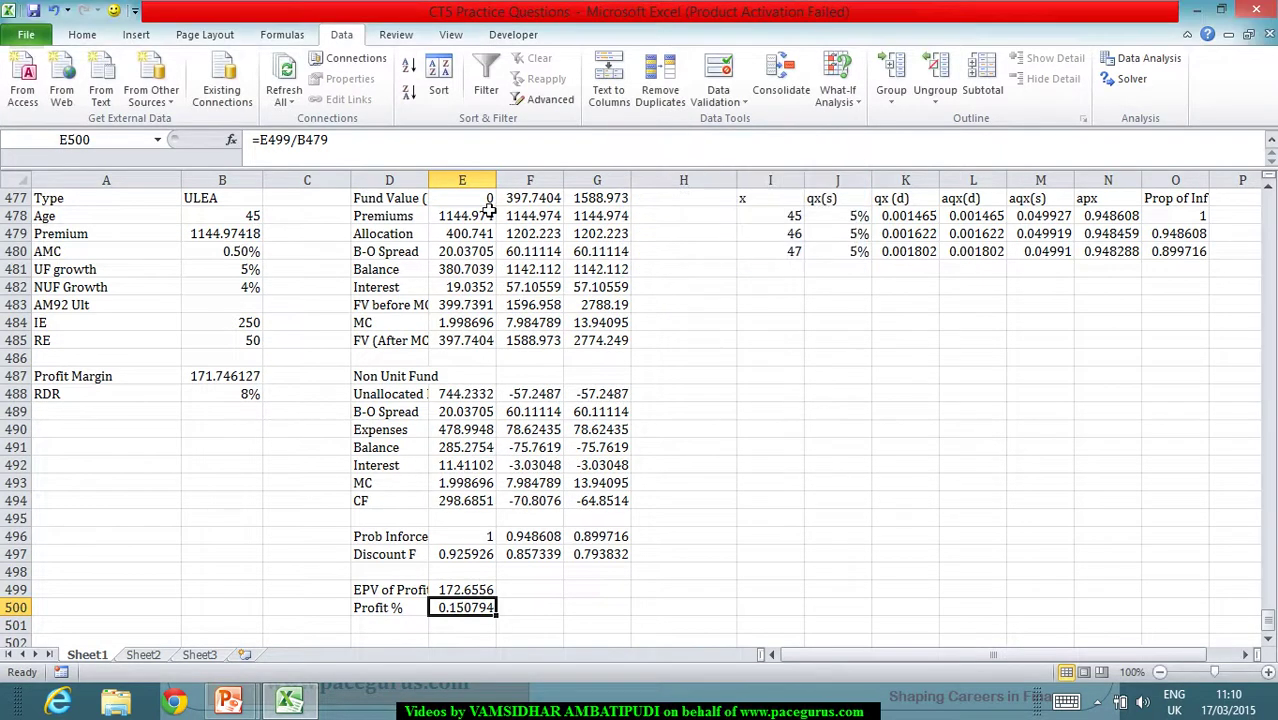
# Repeat Goal Seek from the solved premium, setting E500 to 15% by changing B479, and accept the result.
pyautogui.click(232, 235)
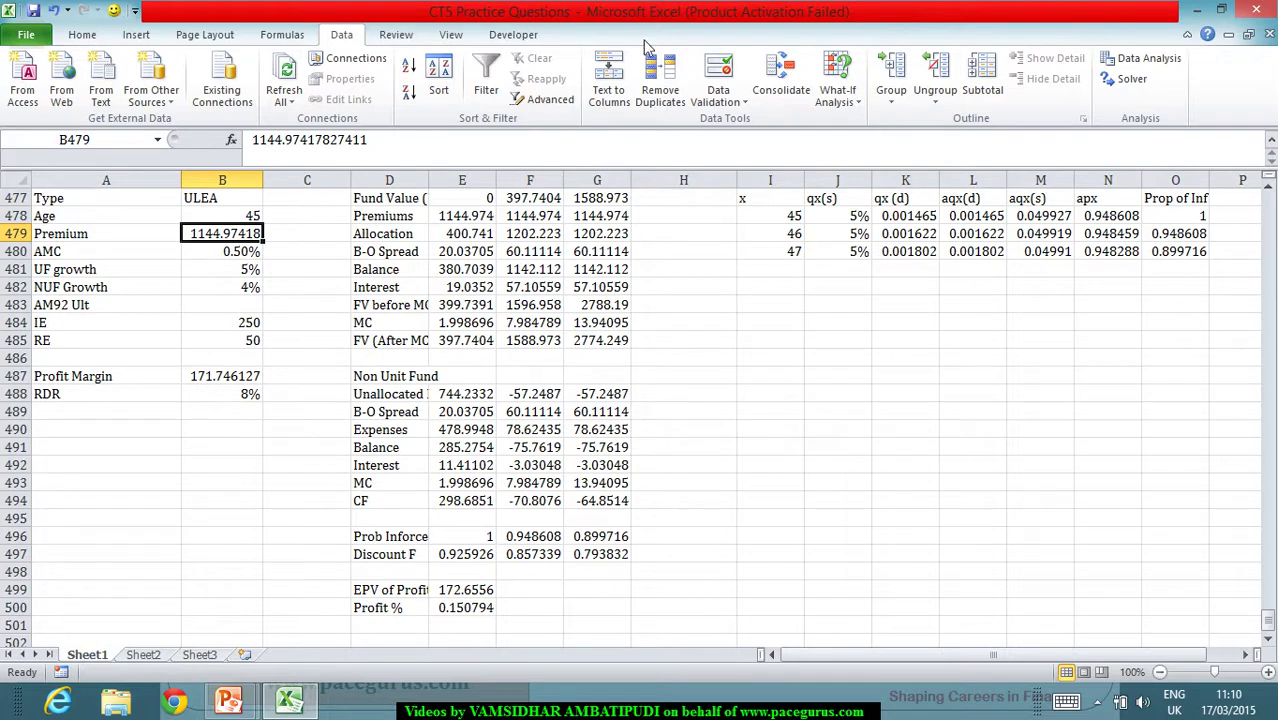
pyautogui.click(840, 100)
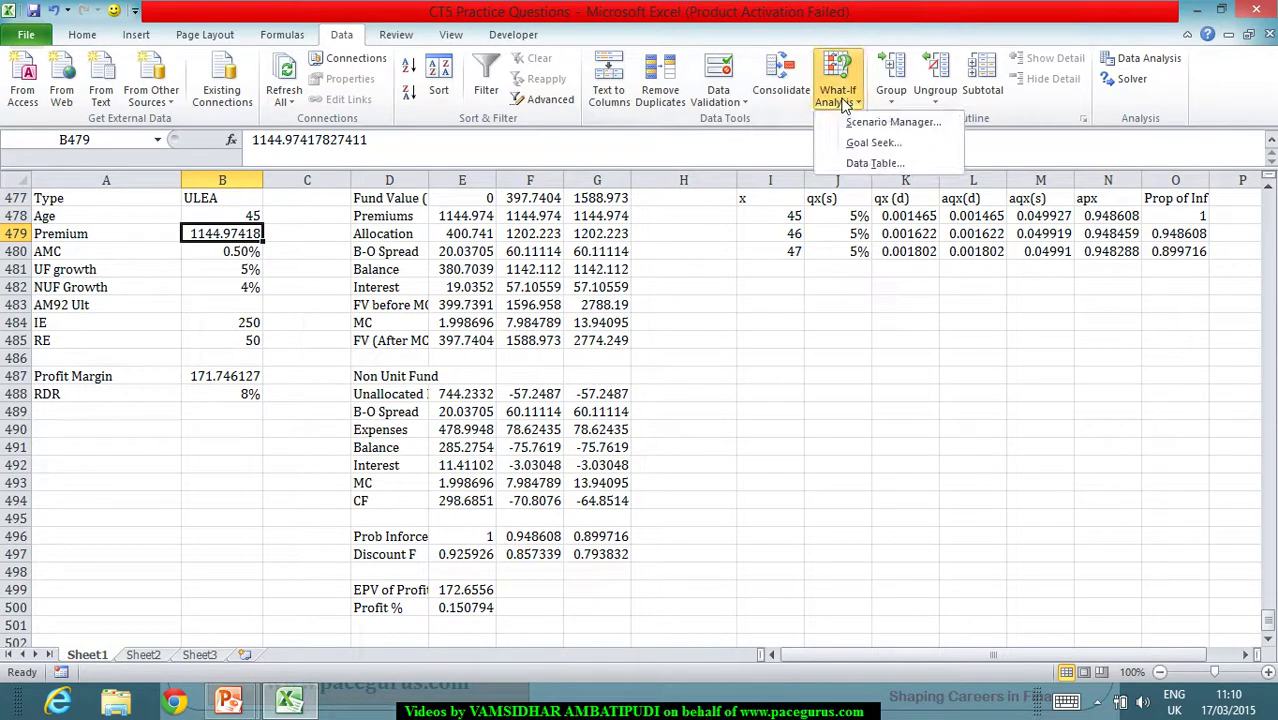
pyautogui.click(871, 143)
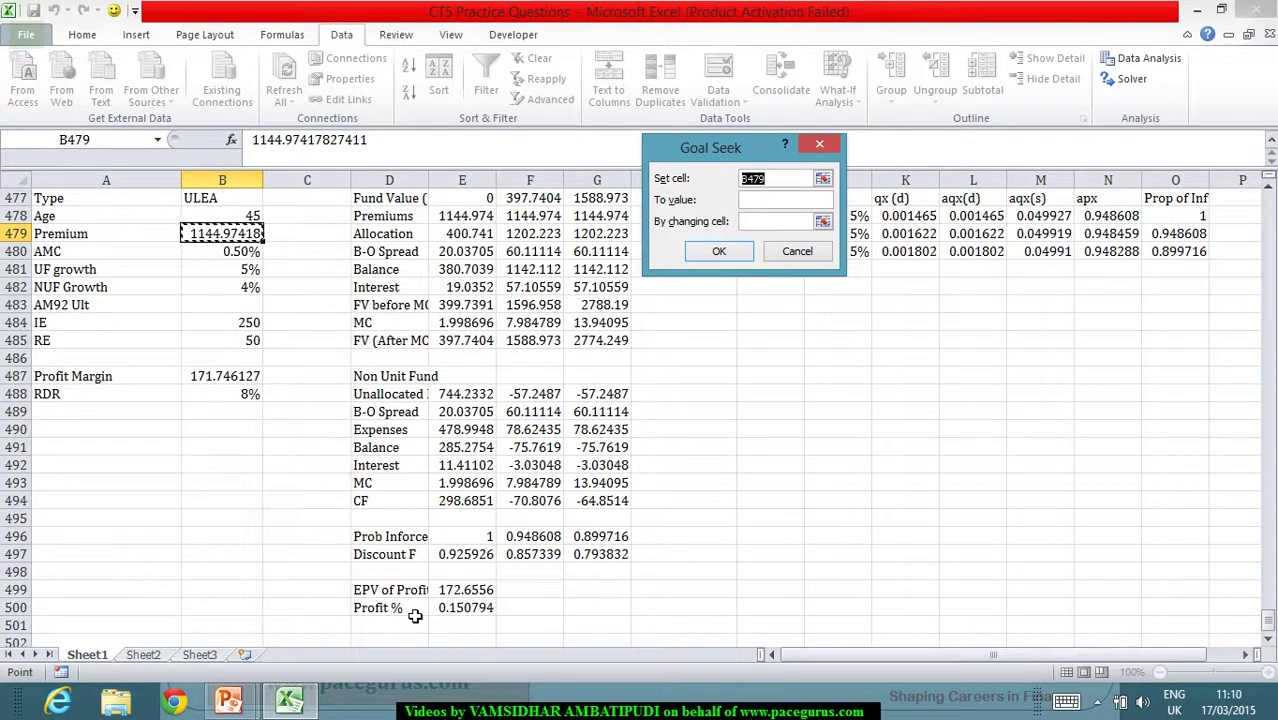
pyautogui.click(460, 610)
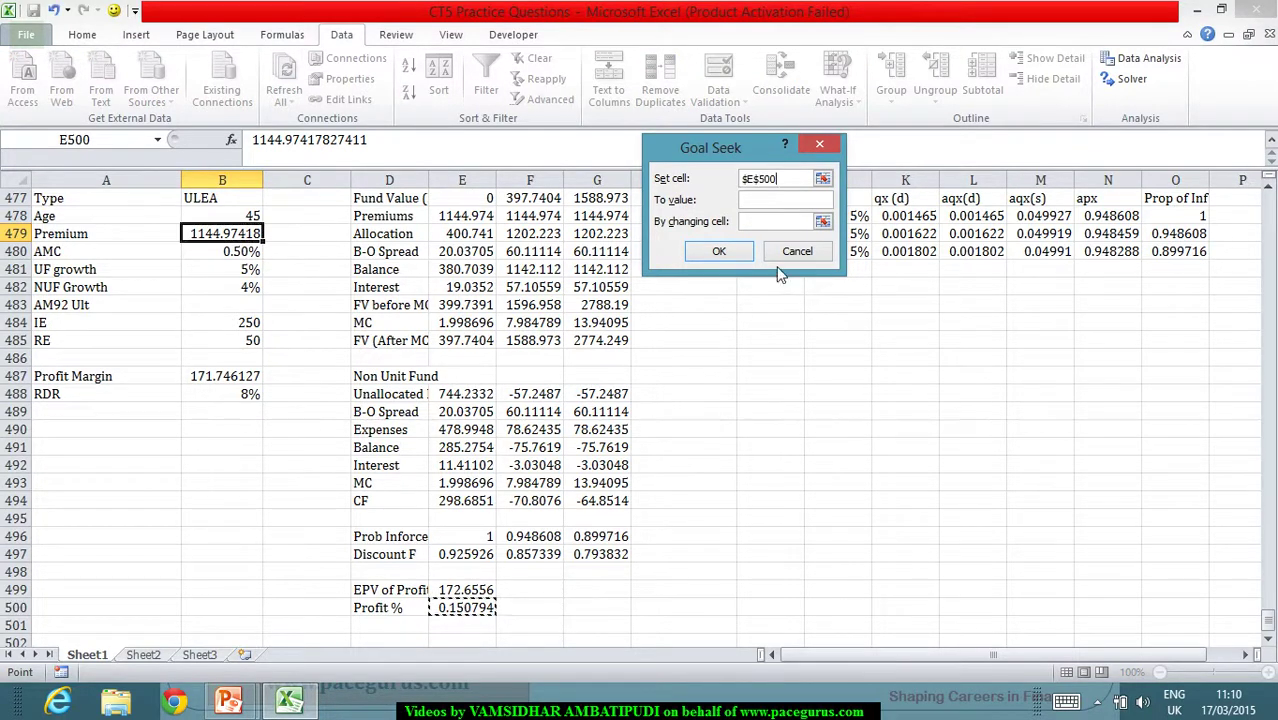
pyautogui.click(780, 205)
pyautogui.write('15%')
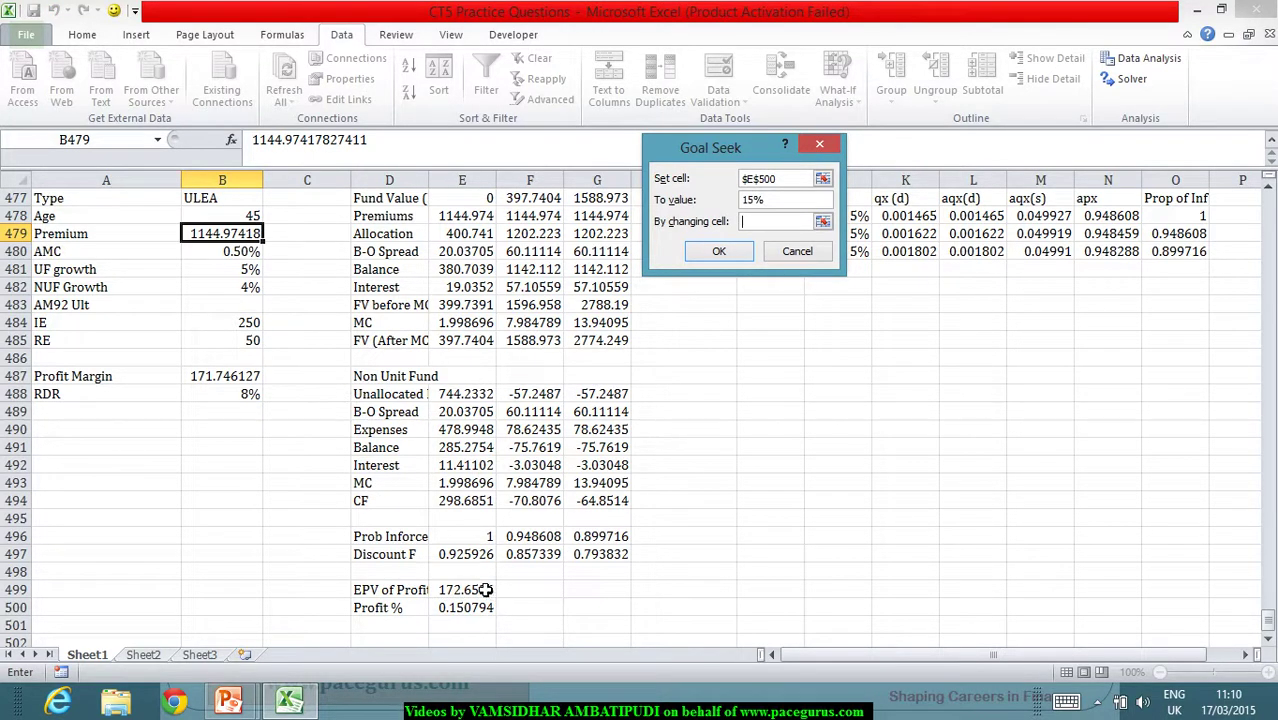
pyautogui.press('Tab')
pyautogui.click(236, 236)
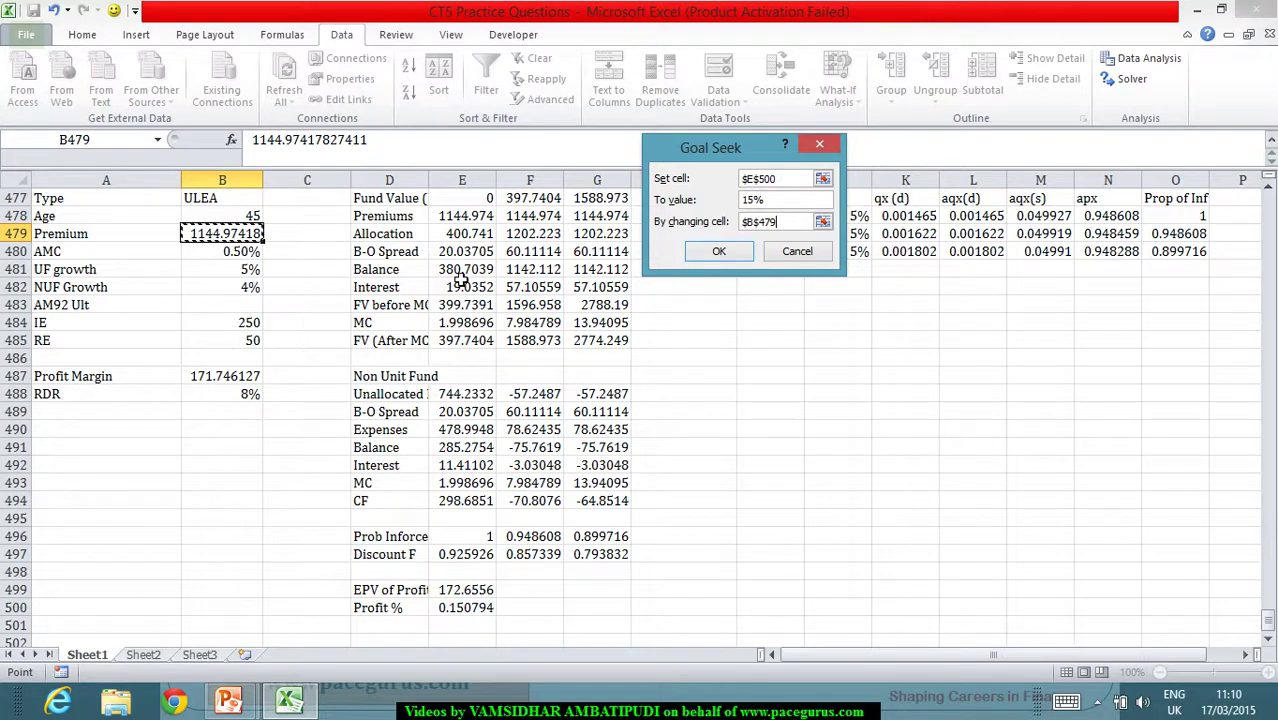
pyautogui.click(722, 256)
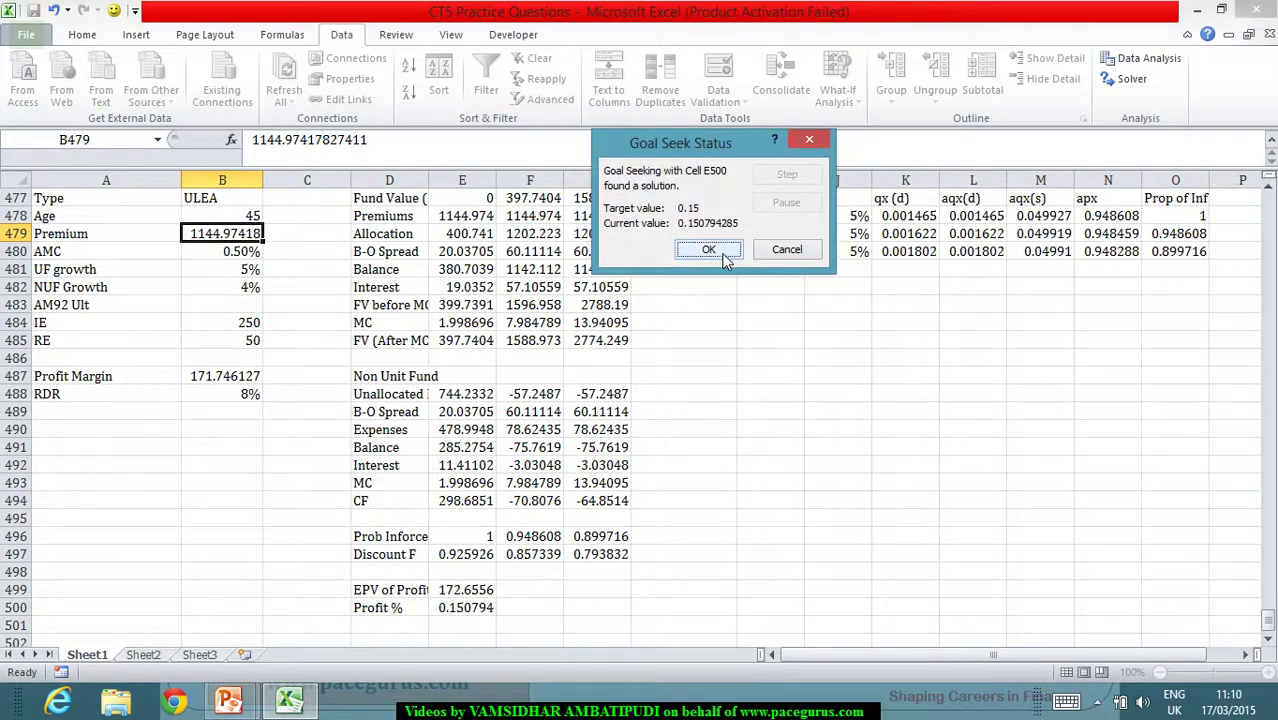
pyautogui.click(708, 250)
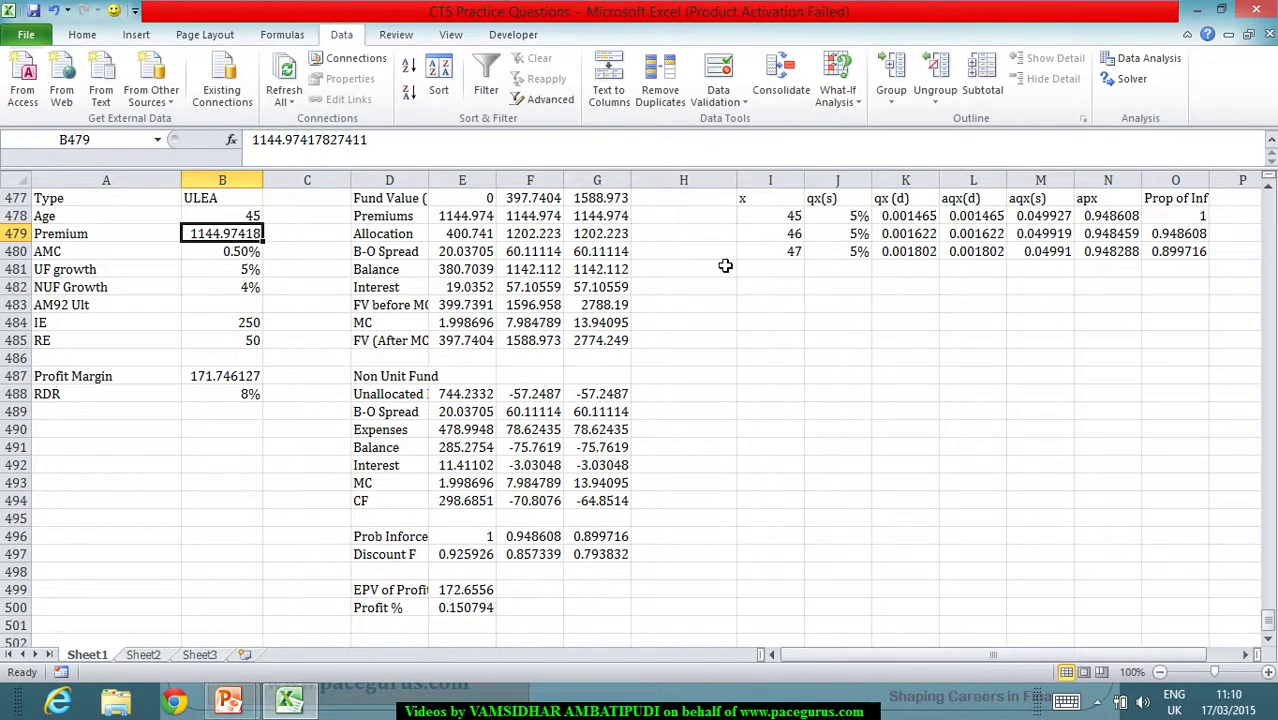
# Review the profit percentage in E500 and the Year 2 and Year 3 cash flows in row 494, and switch to the PowerPoint question slide.
pyautogui.click(466, 609)
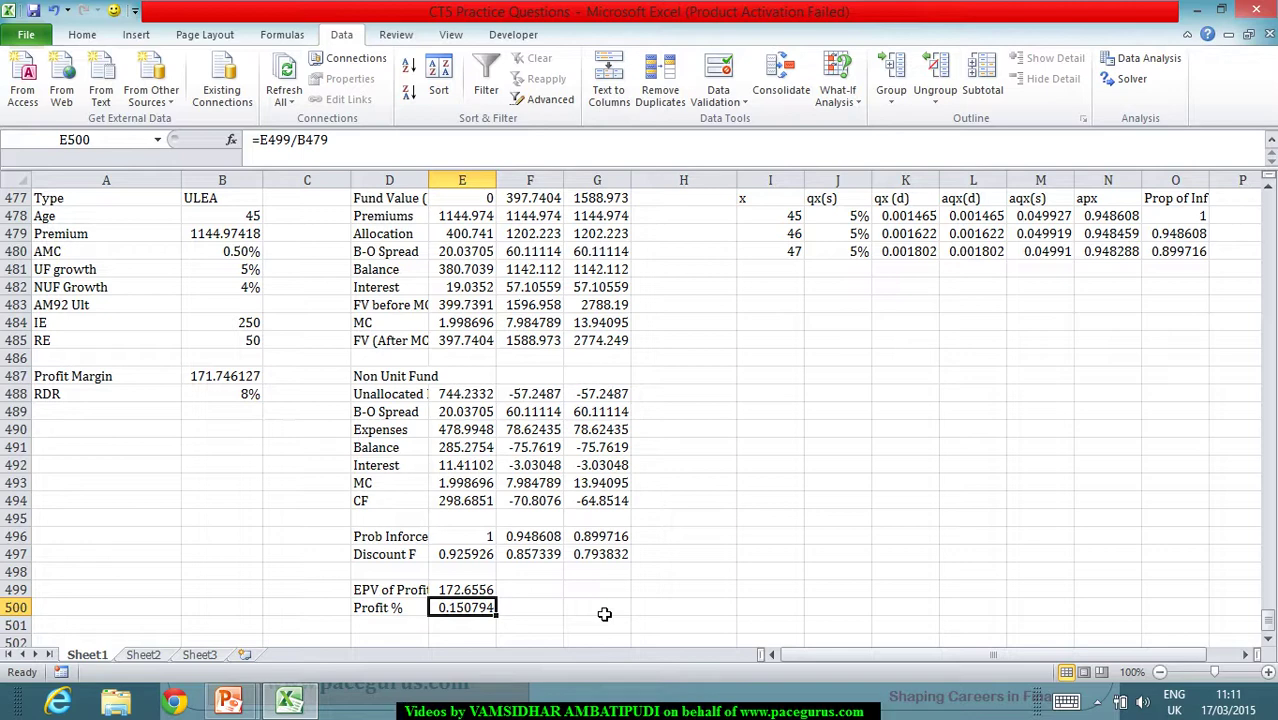
pyautogui.click(539, 513)
pyautogui.press('Right')
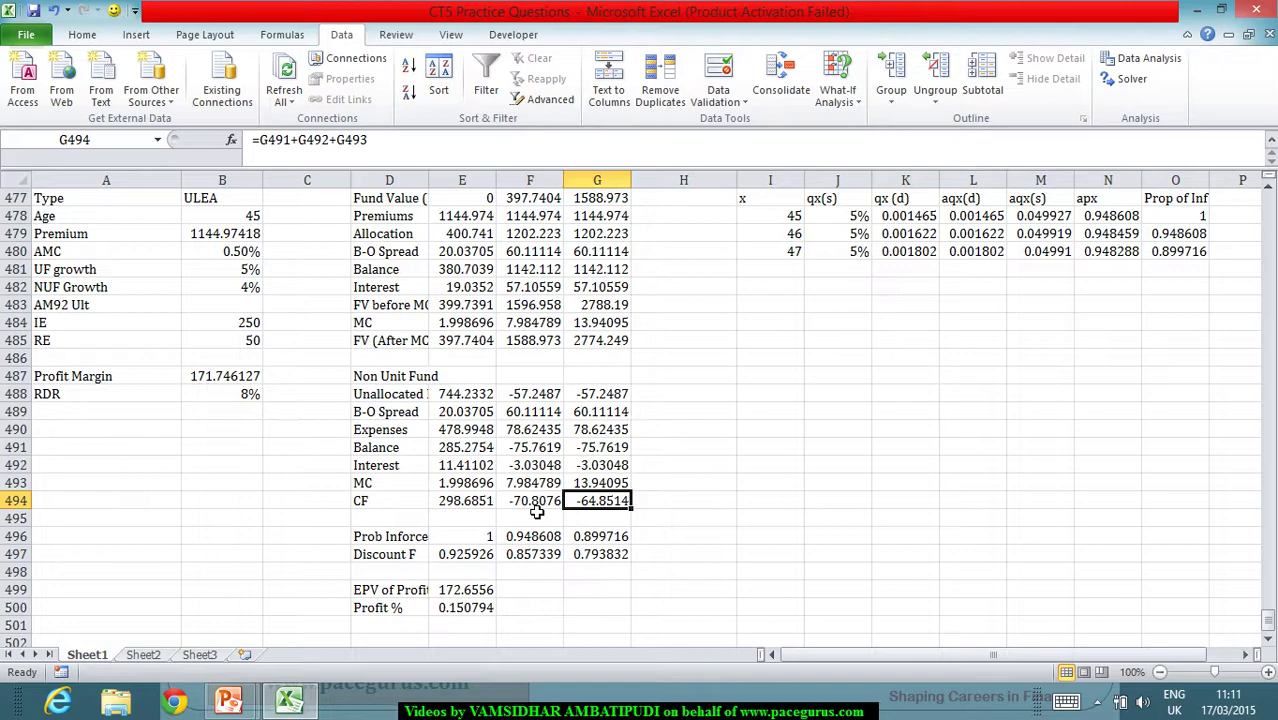
pyautogui.hotkey('alt', 'Tab')
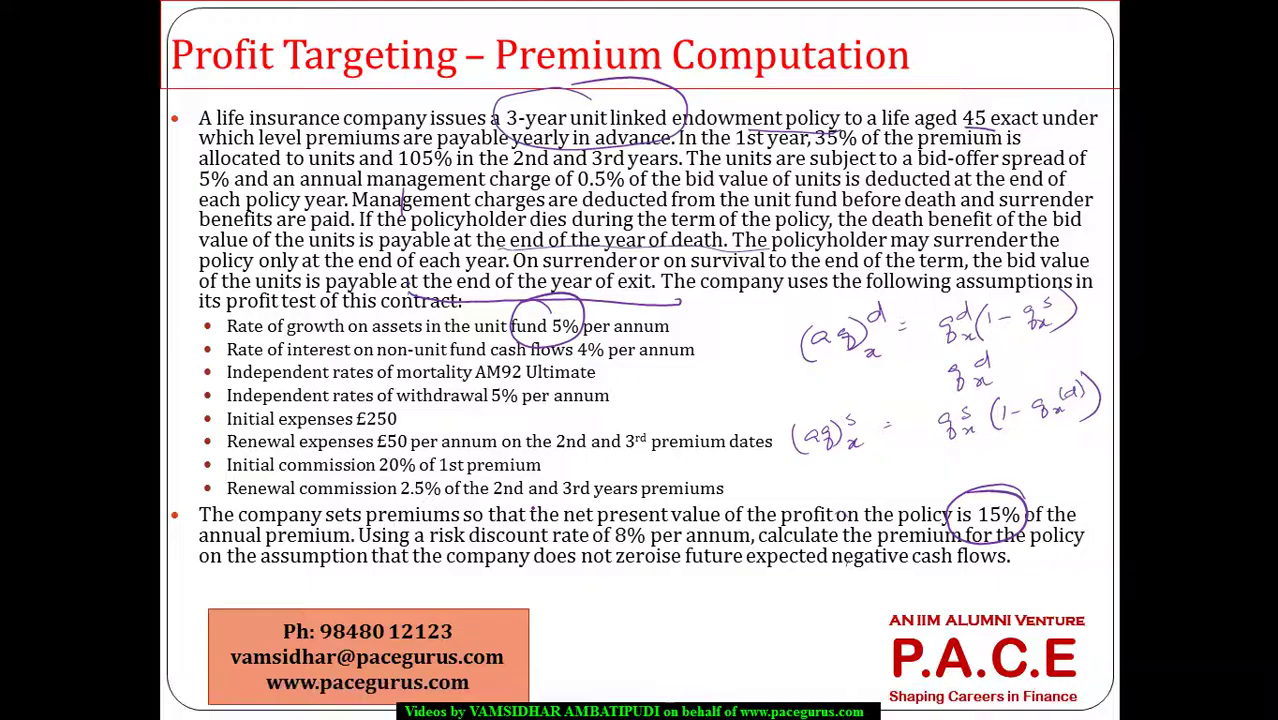